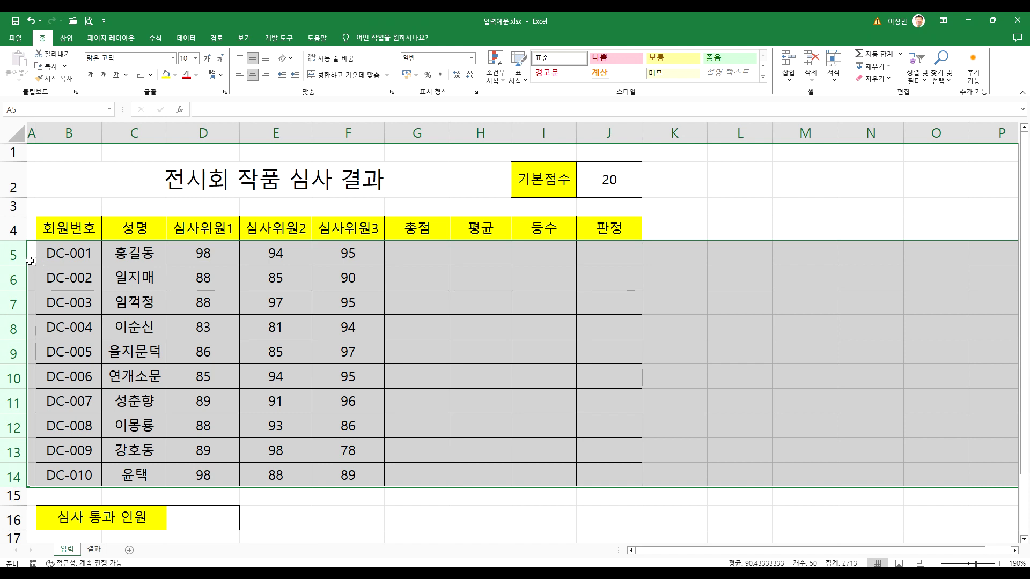
{"action": "left_click", "coordinate": [71, 254]}
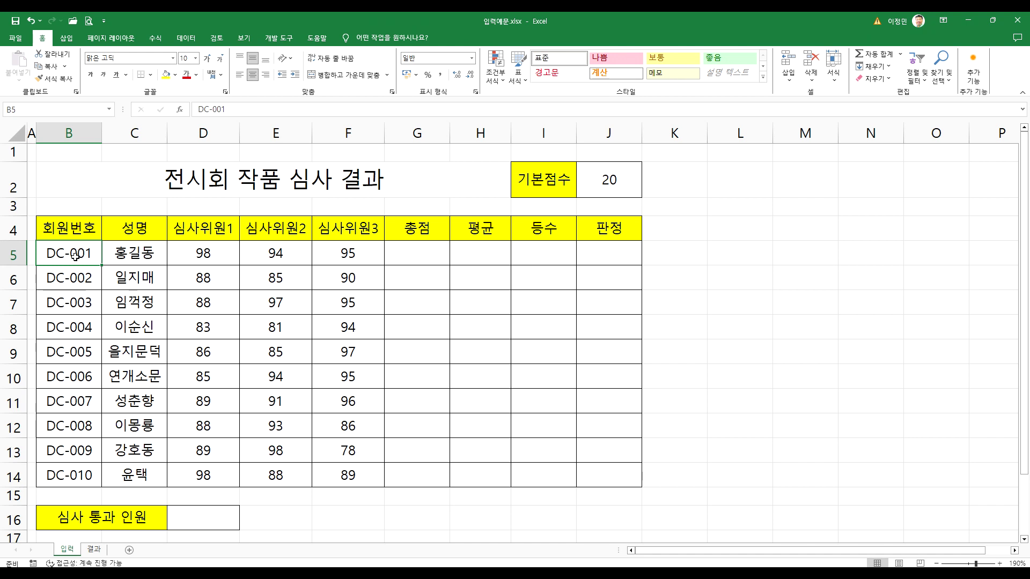
{"action": "left_click", "coordinate": [405, 248]}
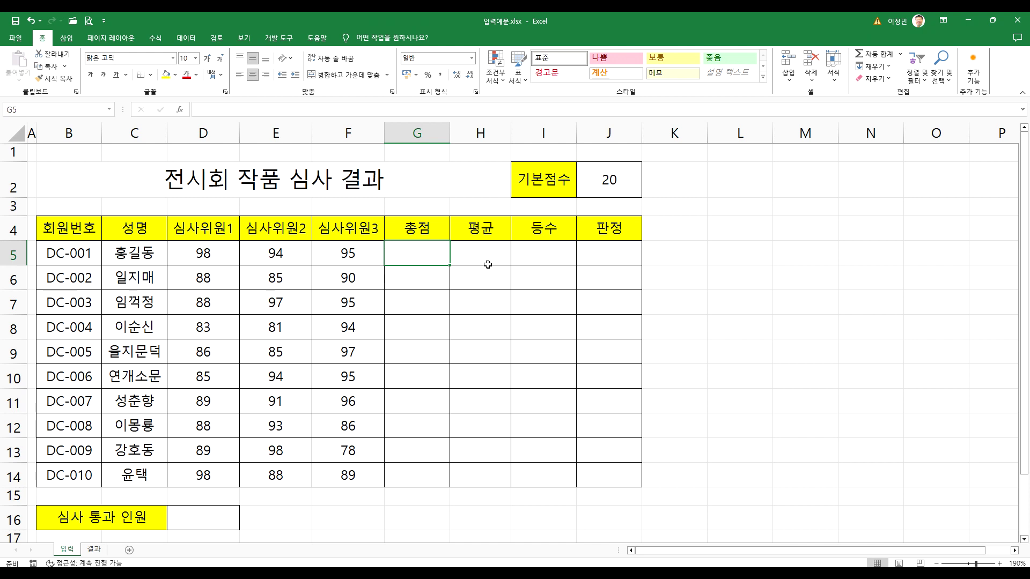
{"action": "mouse_move", "coordinate": [413, 253]}
{"action": "left_mouse_down"}
{"action": "mouse_move", "coordinate": [595, 258]}
{"action": "mouse_move", "coordinate": [610, 469]}
{"action": "left_mouse_up"}
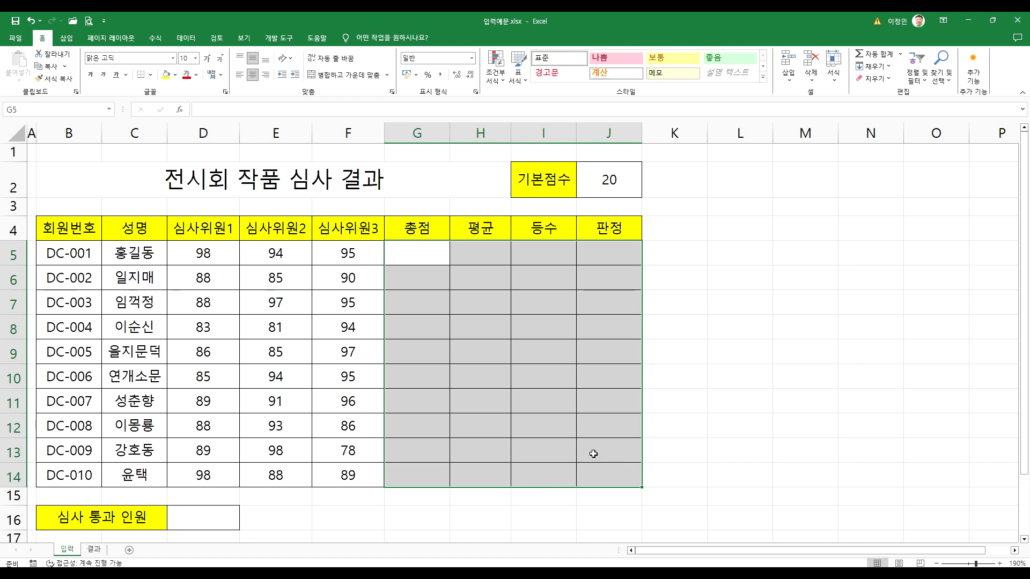
{"action": "left_click_drag", "start_coordinate": [411, 256], "coordinate": [598, 470]}
{"action": "left_click", "coordinate": [408, 254]}
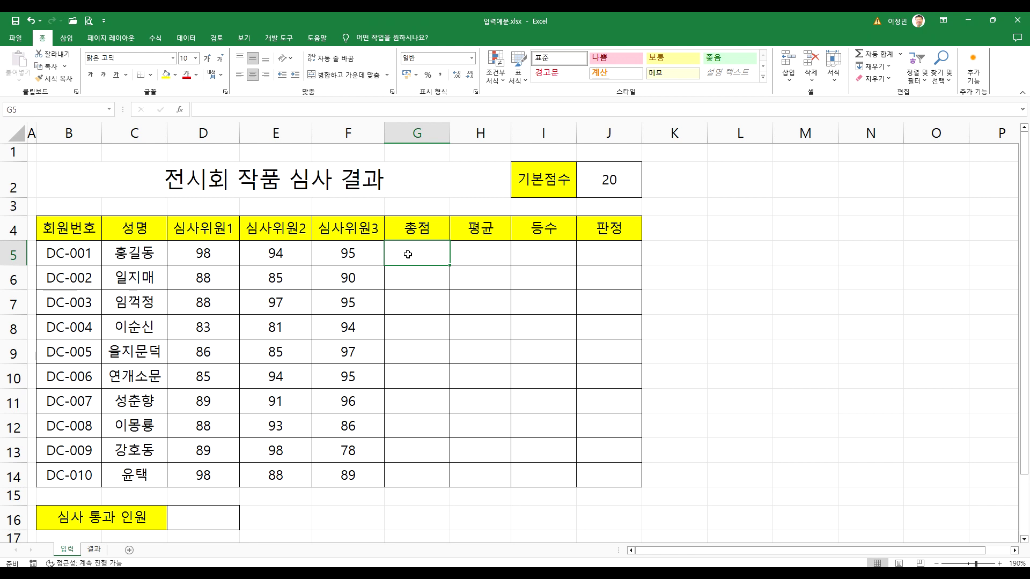
{"action": "left_click_drag", "start_coordinate": [98, 253], "coordinate": [423, 472]}
{"action": "left_click", "coordinate": [340, 256]}
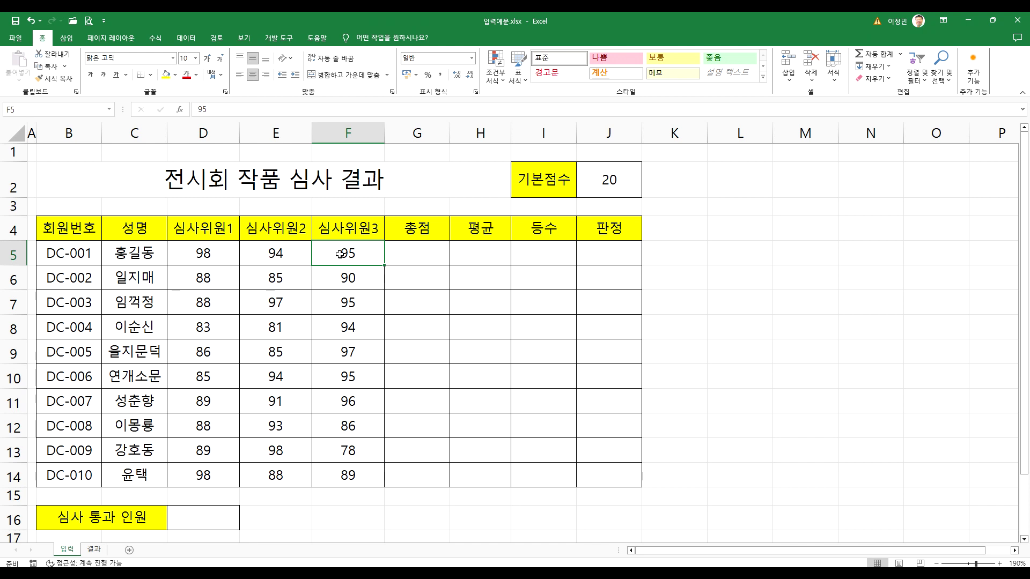
Step: Widen the narrow empty column A beside the table to nearly the width of its neighbouring columns
{"action": "left_click_drag", "start_coordinate": [36, 133], "coordinate": [80, 133]}
{"action": "left_click", "coordinate": [44, 154]}
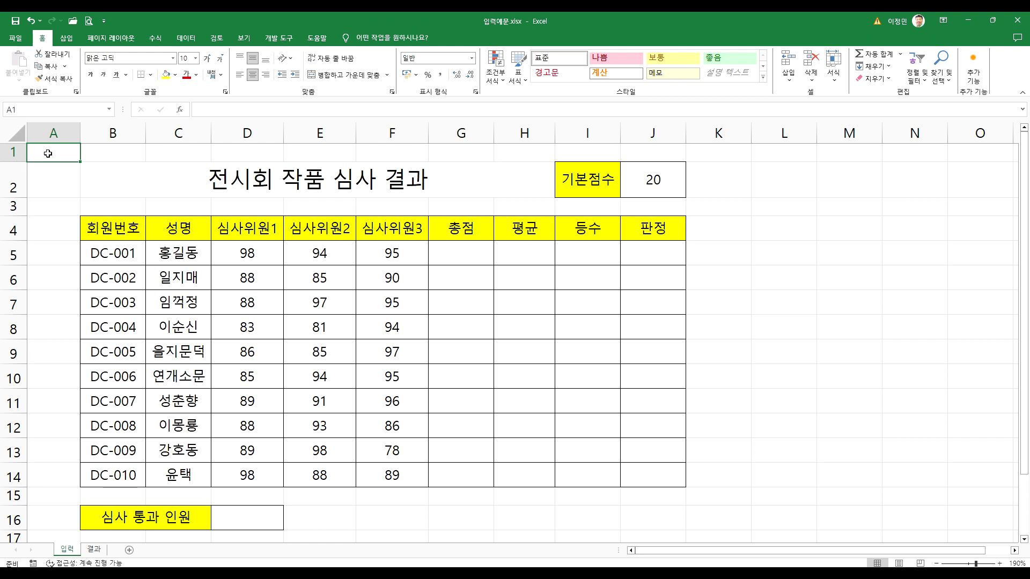
{"action": "left_click", "coordinate": [95, 172]}
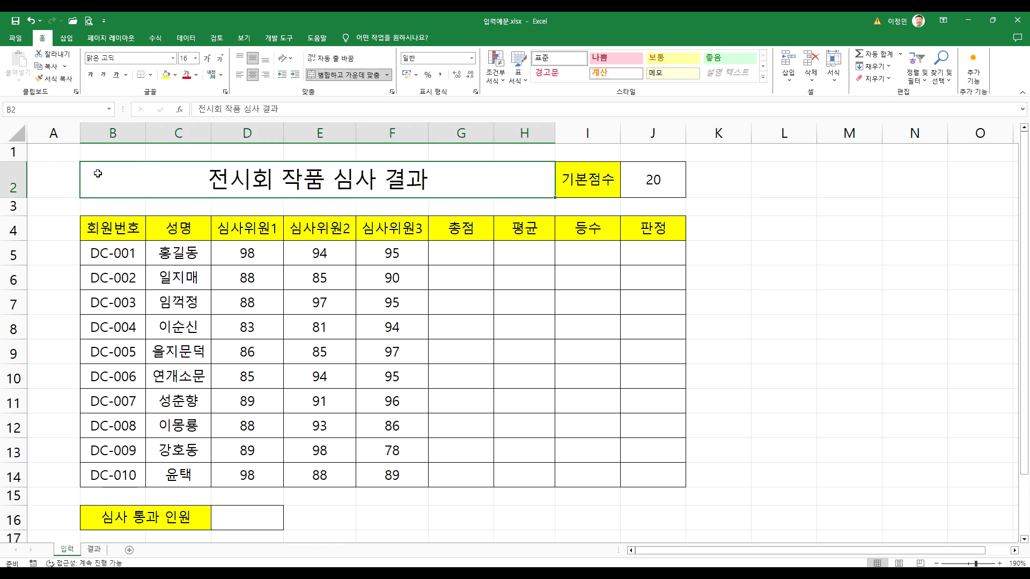
{"action": "left_click_drag", "start_coordinate": [15, 151], "coordinate": [15, 150]}
{"action": "left_click", "coordinate": [105, 173]}
{"action": "left_click_drag", "start_coordinate": [112, 231], "coordinate": [637, 476]}
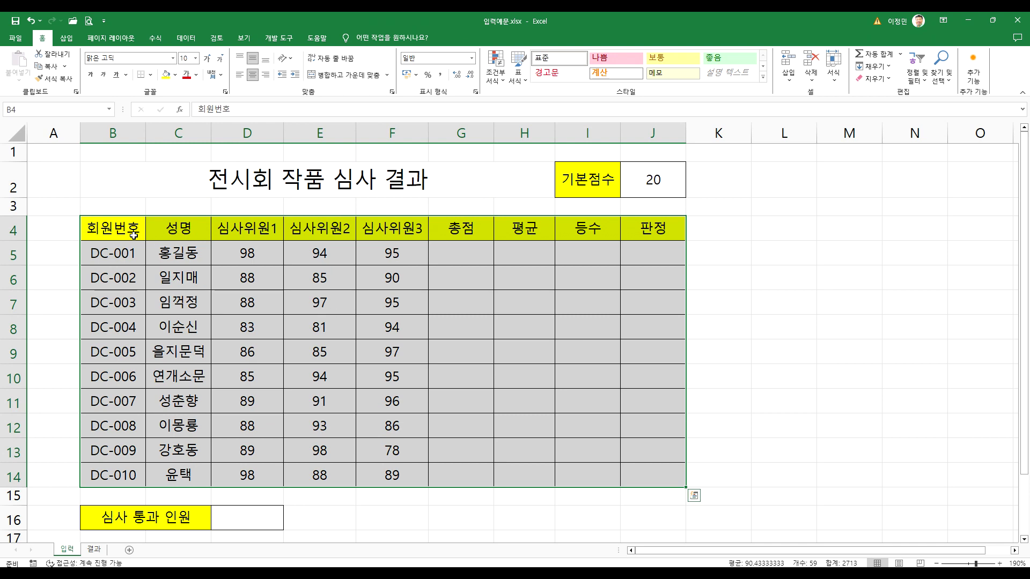
{"action": "left_click", "coordinate": [14, 179]}
{"action": "left_click_drag", "start_coordinate": [13, 232], "coordinate": [19, 329]}
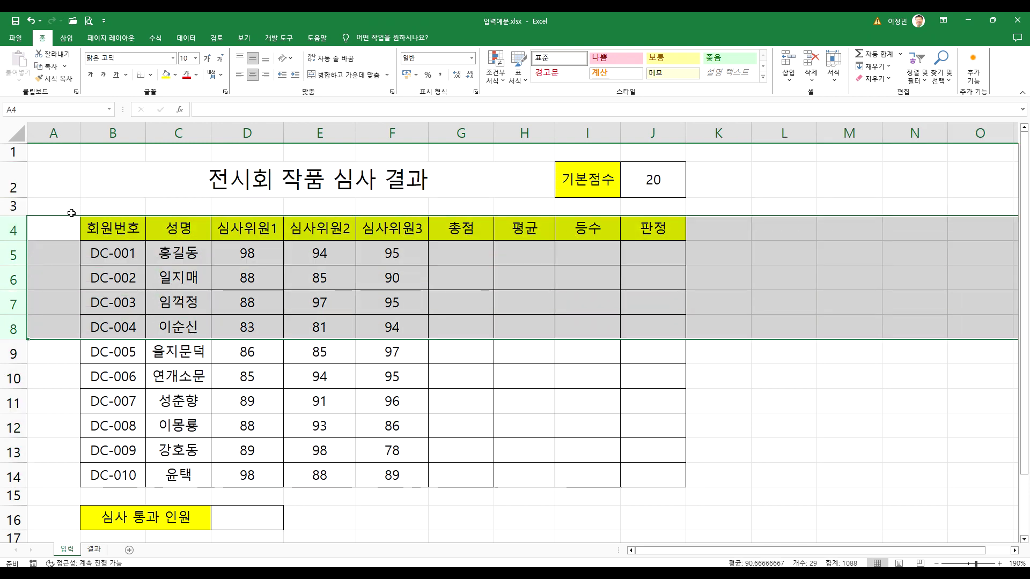
{"action": "left_click", "coordinate": [14, 189]}
{"action": "left_click", "coordinate": [15, 230]}
{"action": "left_click", "coordinate": [14, 206]}
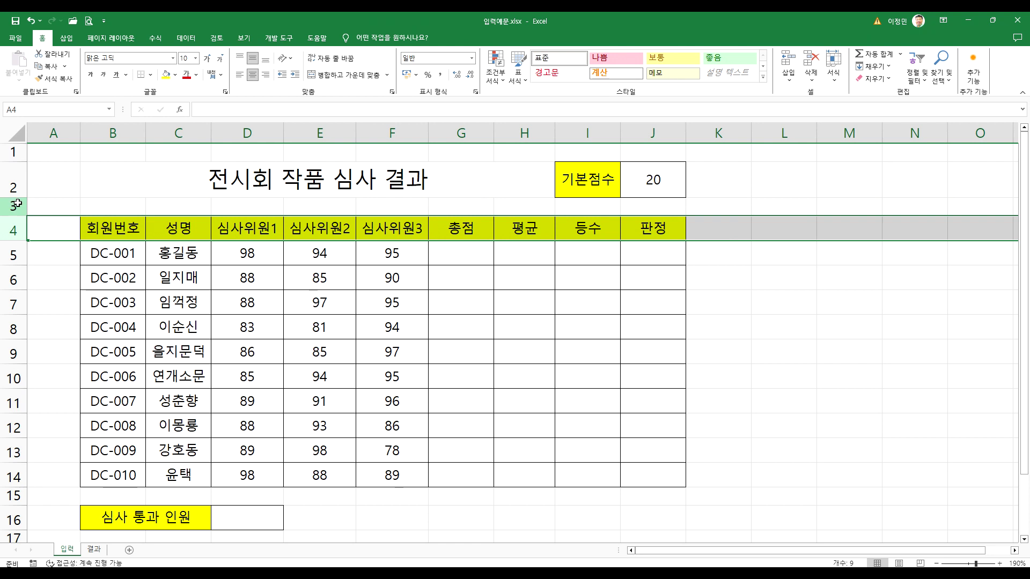
{"action": "left_click", "coordinate": [90, 208]}
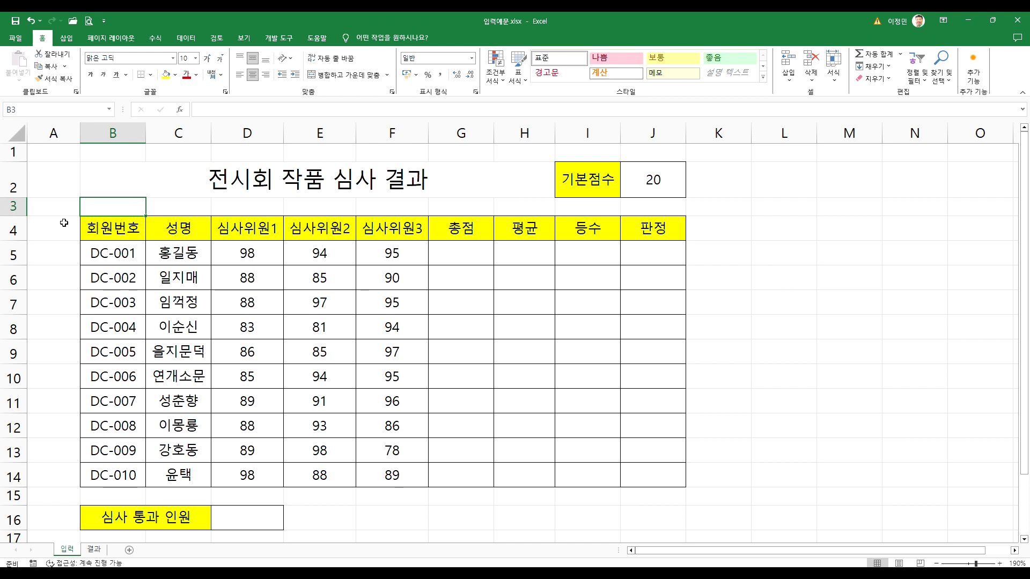
Step: Delete the empty row 3 between the title and the table, and select the joined block from title to table
{"action": "left_click", "coordinate": [13, 206]}
{"action": "right_click", "coordinate": [15, 207]}
{"action": "left_click", "coordinate": [62, 310]}
{"action": "left_click", "coordinate": [208, 175]}
{"action": "left_click_drag", "start_coordinate": [119, 203], "coordinate": [628, 287]}
{"action": "left_click_drag", "start_coordinate": [405, 182], "coordinate": [635, 451]}
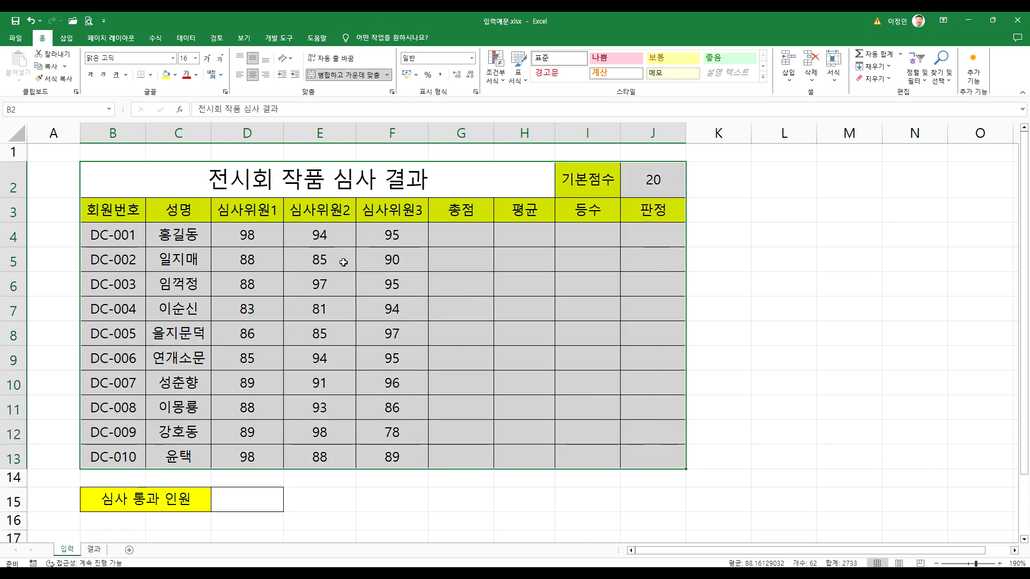
Step: Undo the deletion of the empty row between the title and the table
{"action": "key", "text": "ctrl+z"}
{"action": "key", "text": "ctrl+z"}
{"action": "key", "text": "ctrl+z"}
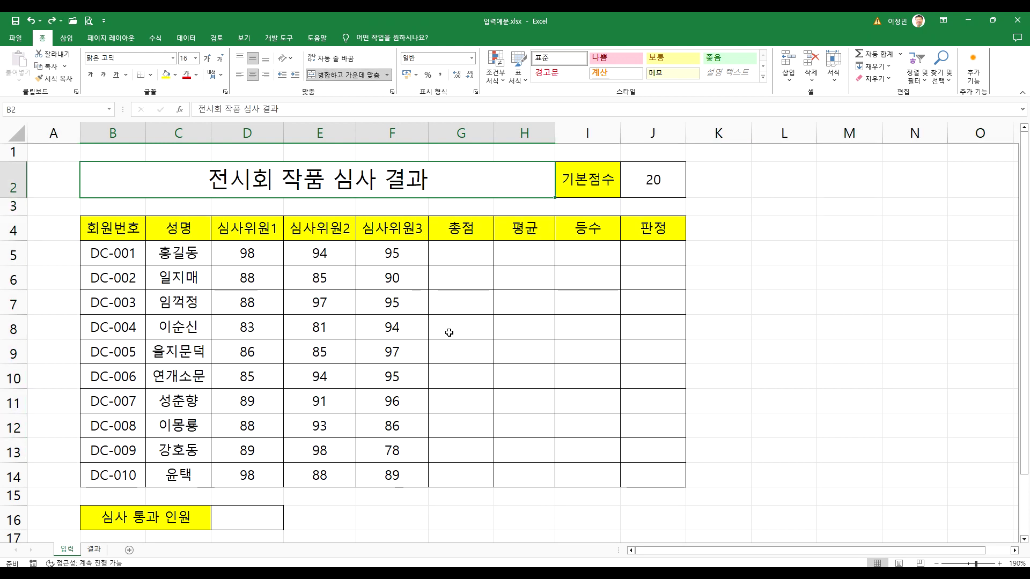
Step: Switch to the empty Notepad document and write the heading "*데이터 입력시 주의사항" on the first line
{"action": "key", "text": "alt+Tab"}
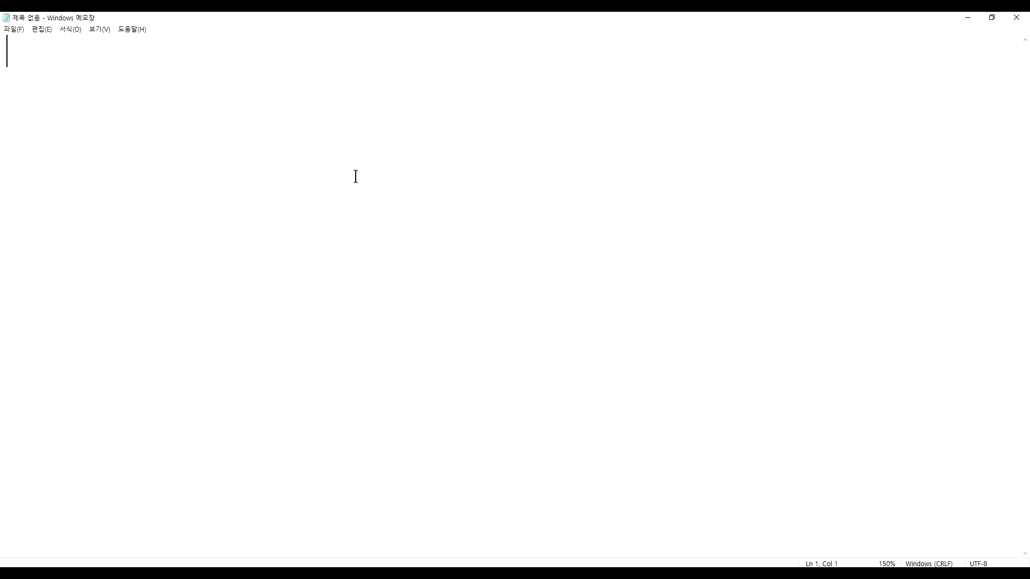
{"action": "type", "text": "ep"}
{"action": "key", "text": "BackSpace"}
{"action": "key", "text": "BackSpace"}
{"action": "type", "text": "*데이터 입"}
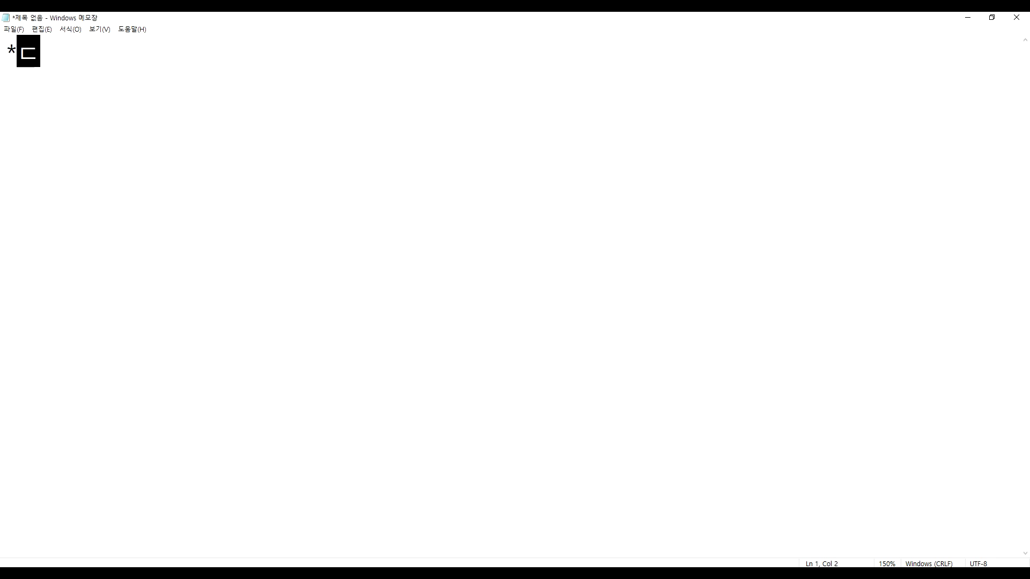
{"action": "type", "text": "력시 주의상"}
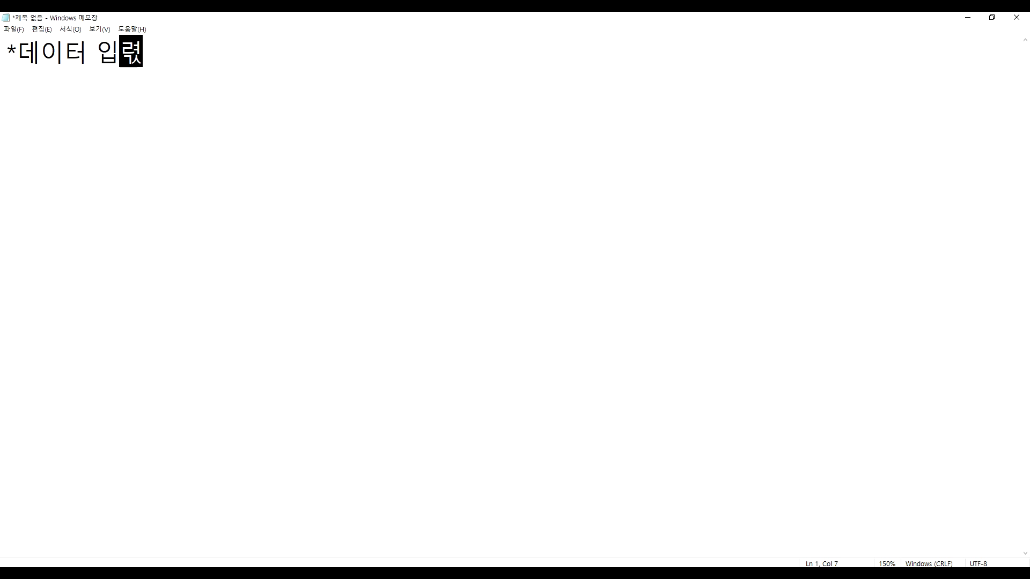
{"action": "key", "text": "BackSpace"}
{"action": "type", "text": "항"}
{"action": "key", "text": "Return"}
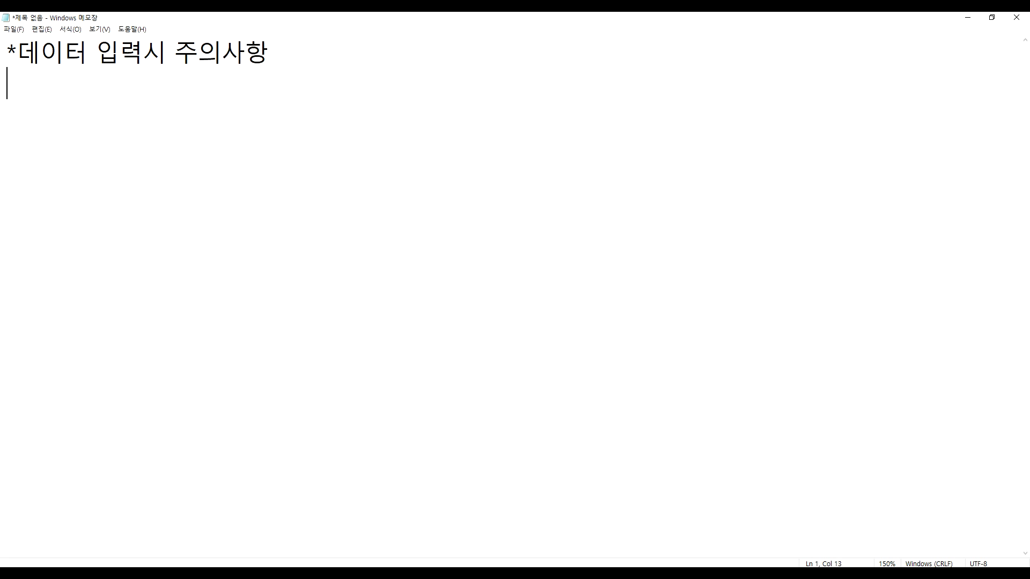
Step: Add the first note under the heading: "- 두번째 줄, 두번째 칸부터 입력"
{"action": "type", "text": "- 두번째 줄"}
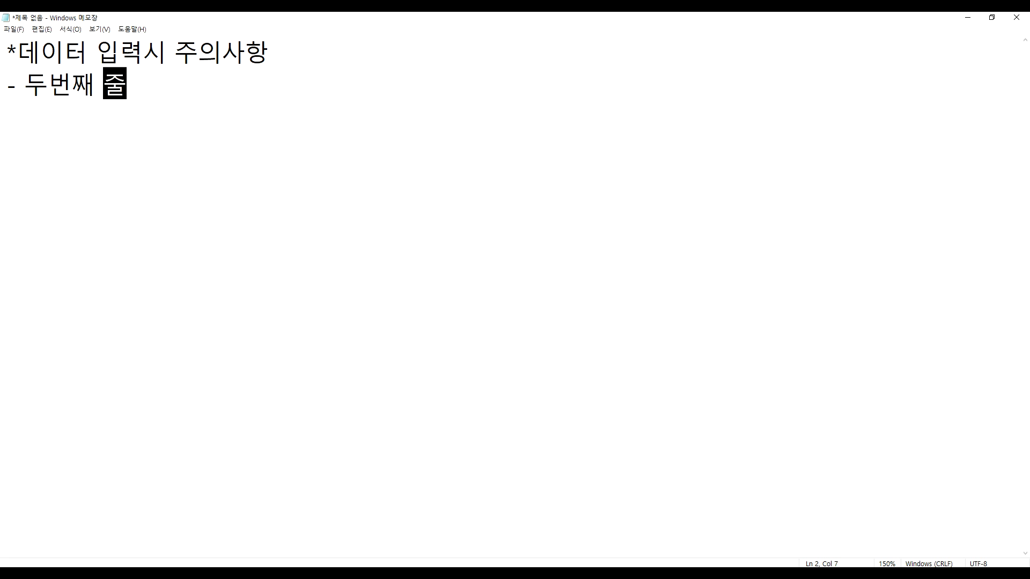
{"action": "key", "text": "Right"}
{"action": "type", "text": ", 두번째 칸"}
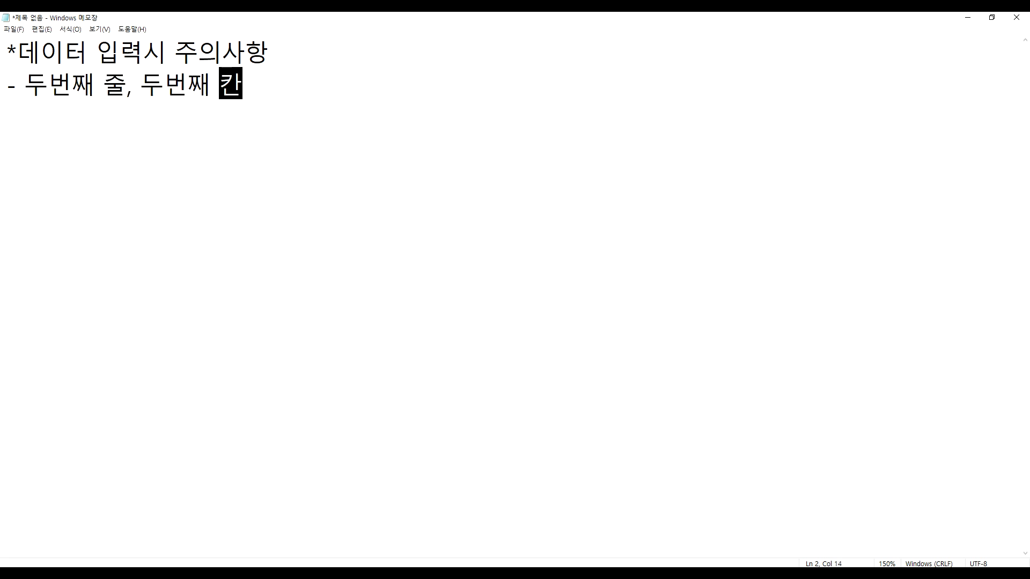
{"action": "key", "text": "Right"}
{"action": "type", "text": "부터 입력"}
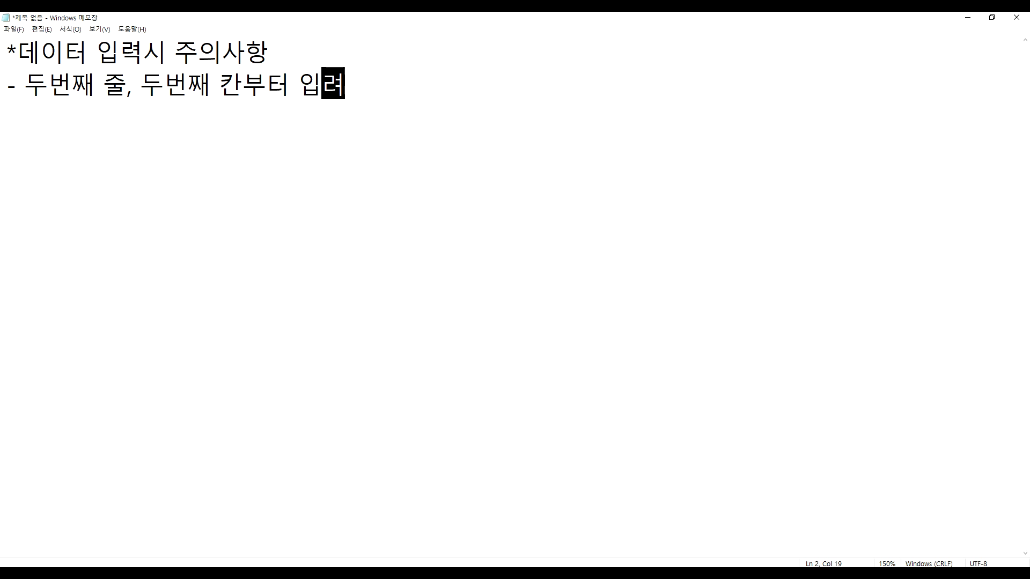
{"action": "key", "text": "Return"}
Step: Add the second note on its own line: "- 제목과 본문사이는 한 줄 띄워서 입력"
{"action": "type", "text": "- 제목과 보"}
{"action": "type", "text": "ㄴ문"}
{"action": "type", "text": "사이"}
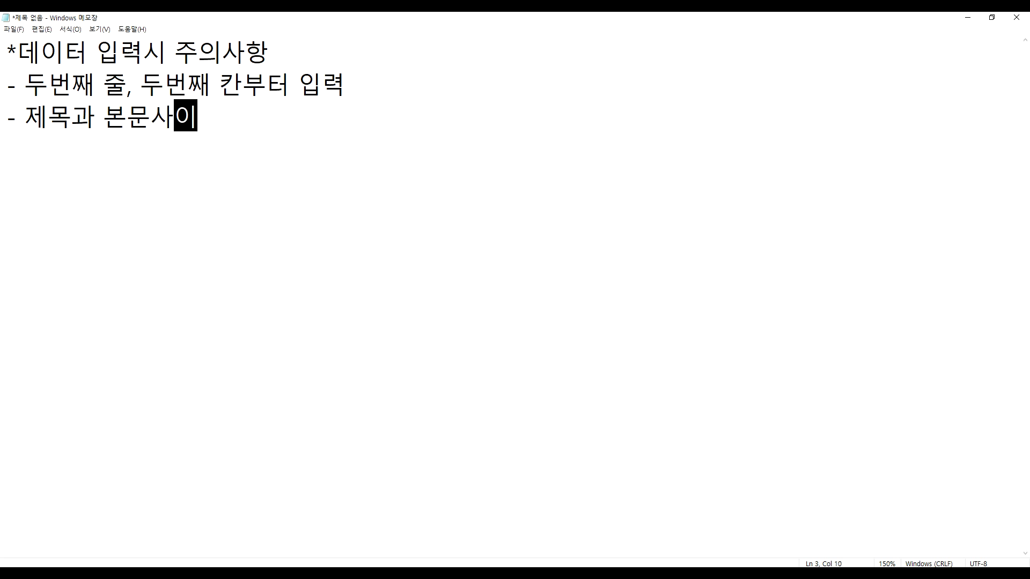
{"action": "type", "text": "는 한 주ㄹ 띄"}
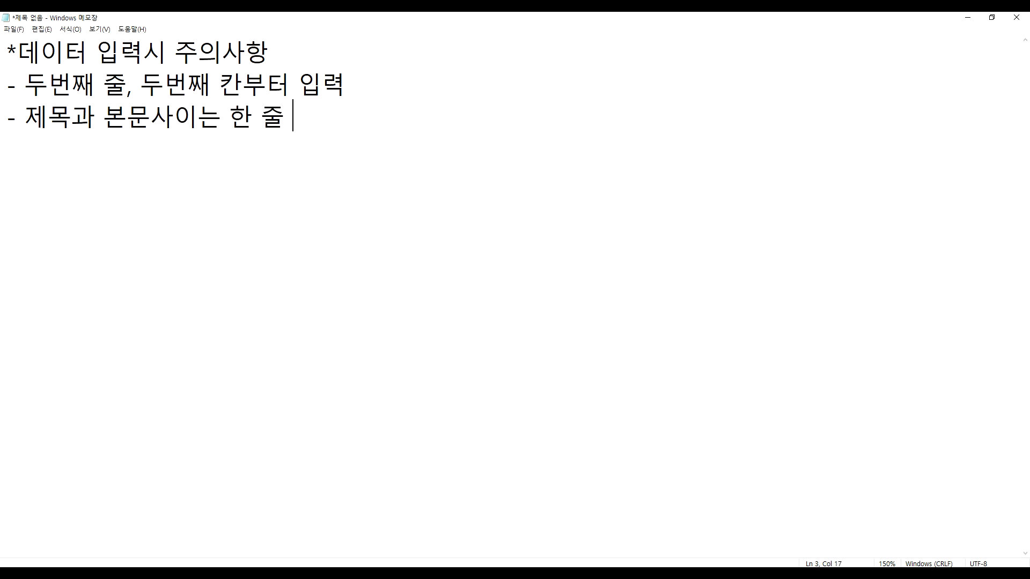
{"action": "type", "text": "워서 ㅇ"}
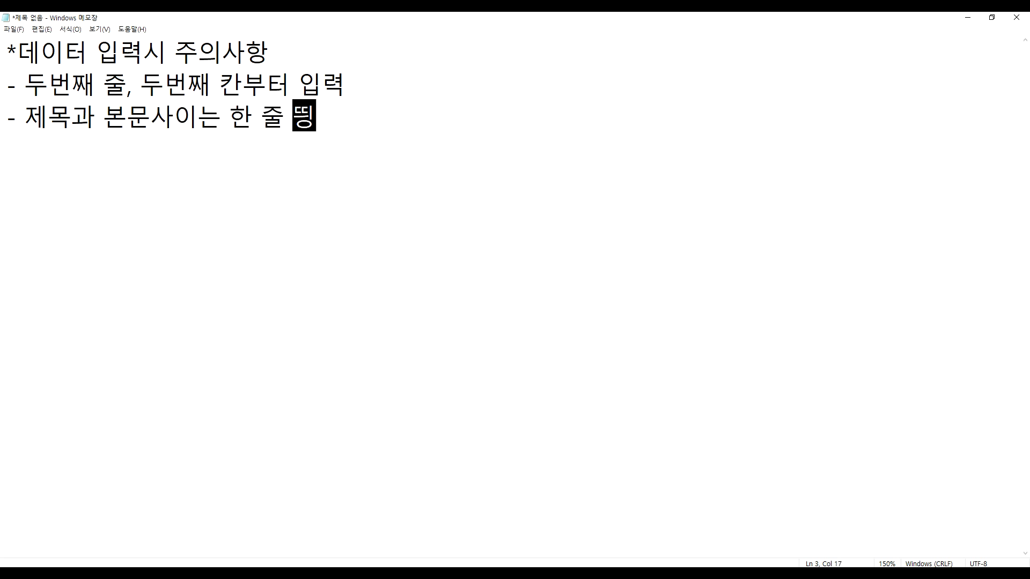
{"action": "type", "text": "ㅣㅂ력한다."}
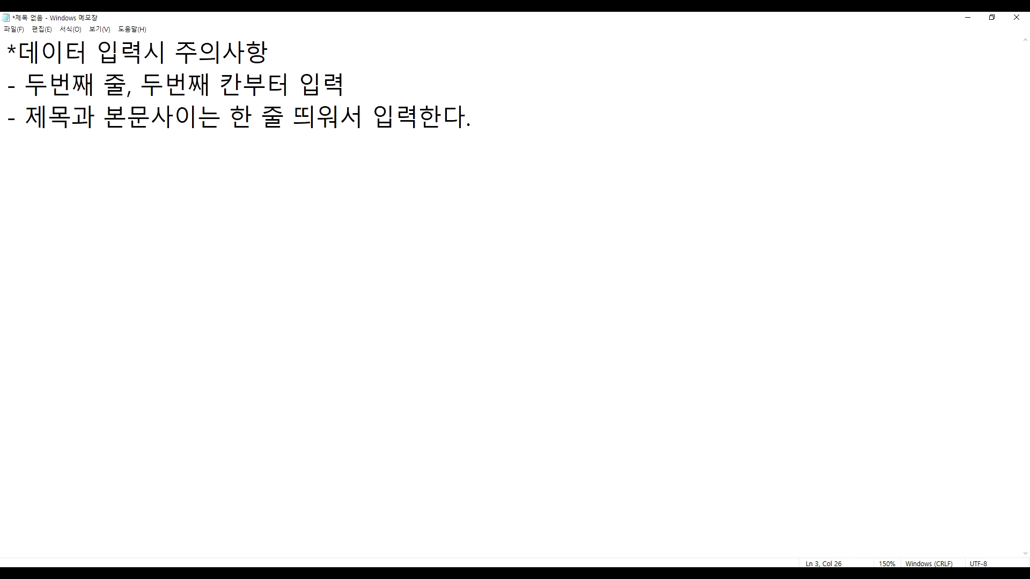
{"action": "key", "text": "BackSpace"}
{"action": "key", "text": "BackSpace"}
{"action": "key", "text": "BackSpace"}
{"action": "key", "text": "Return"}
Step: Write the third note's first sentence without its end mark: "- 제목의 글자 크기는 본문의 글자 크기의 2배를 넘지 않는다"
{"action": "type", "text": "- 제목ㅇㅢ 글자 ㅋ"}
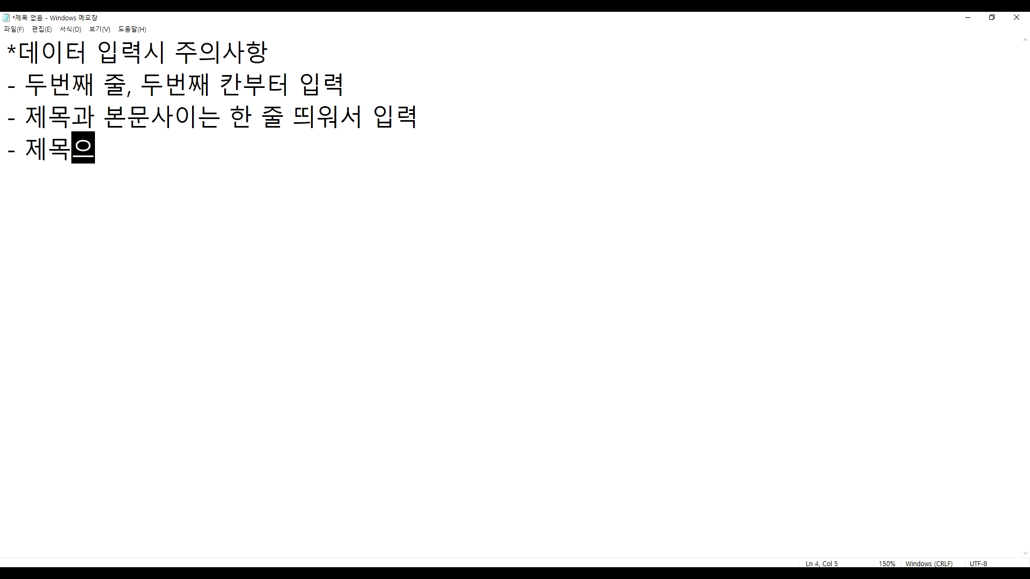
{"action": "type", "text": "ㅡ기는 본무"}
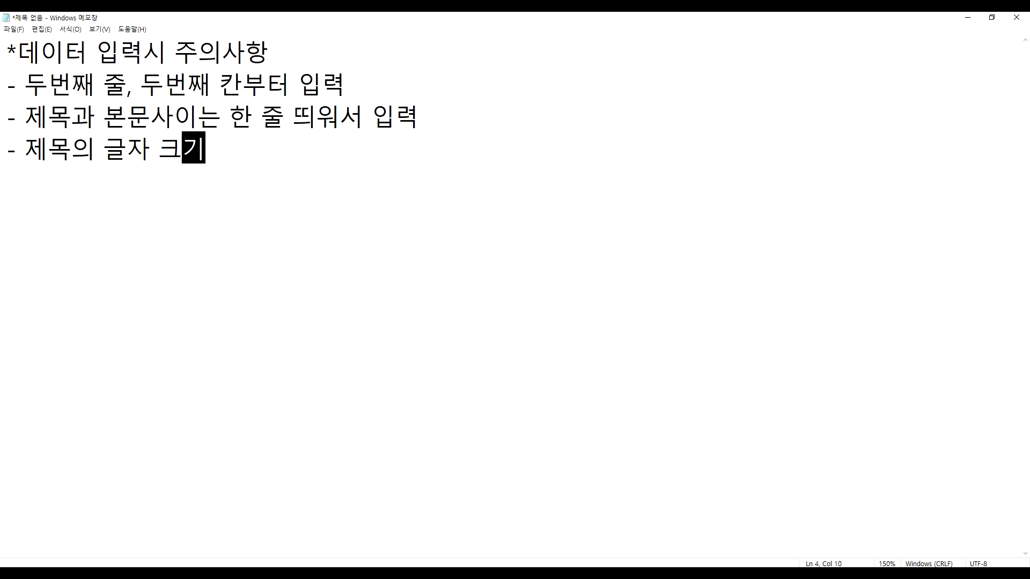
{"action": "type", "text": "ㄴ의 글자"}
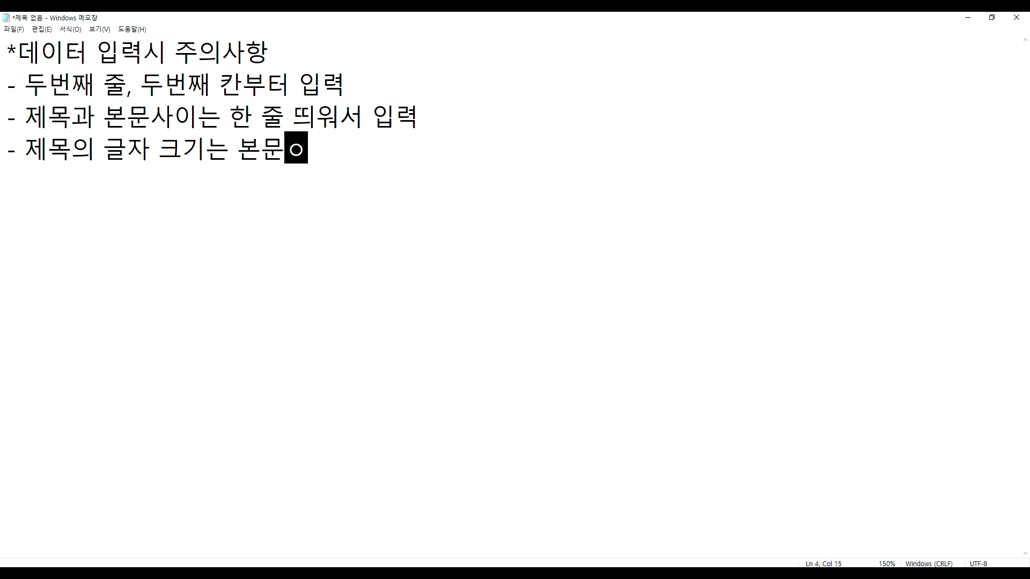
{"action": "type", "text": " 크"}
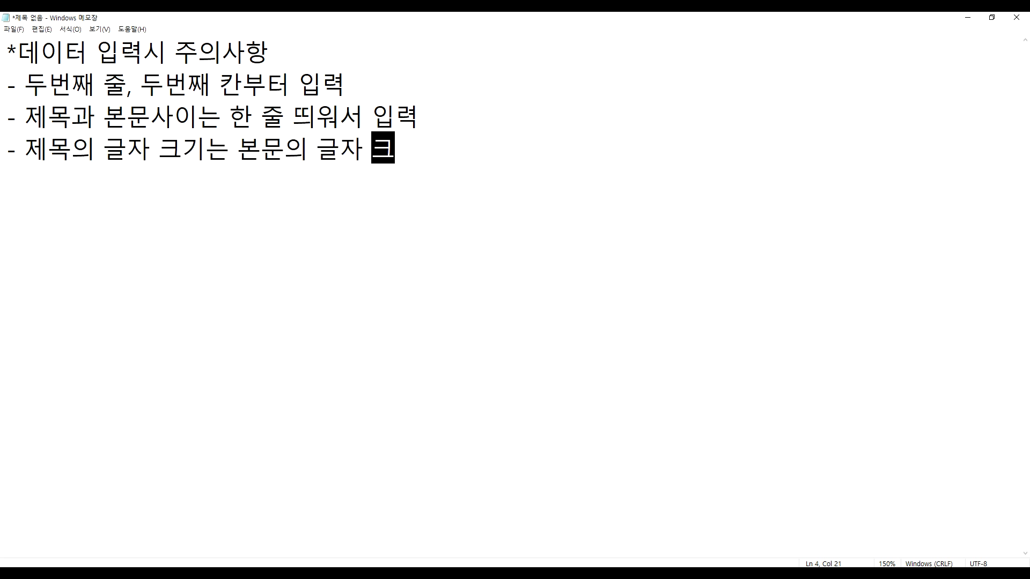
{"action": "type", "text": "기의 2배를 넘지 ㅇ"}
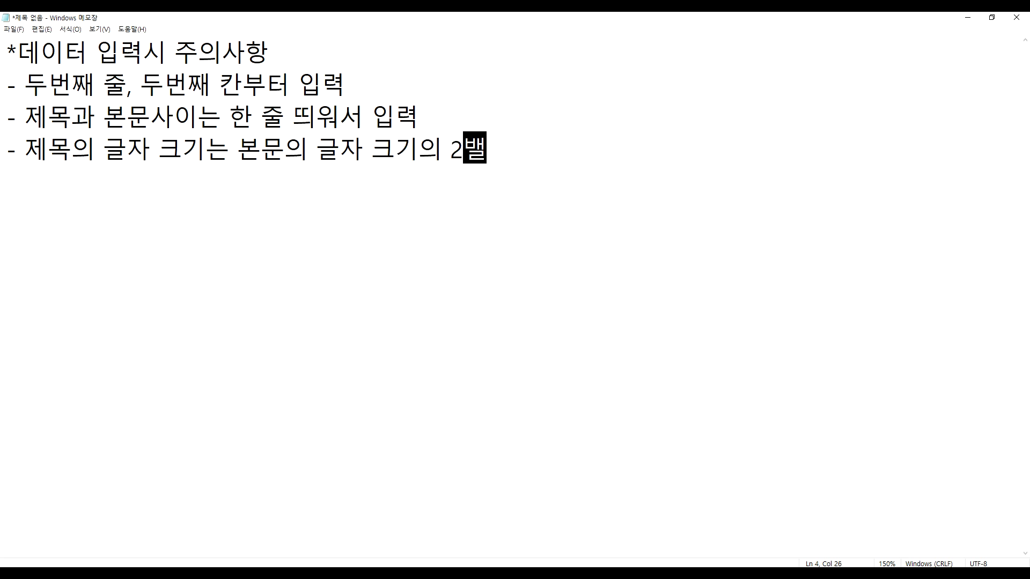
{"action": "type", "text": "ㅏㄶ는다,"}
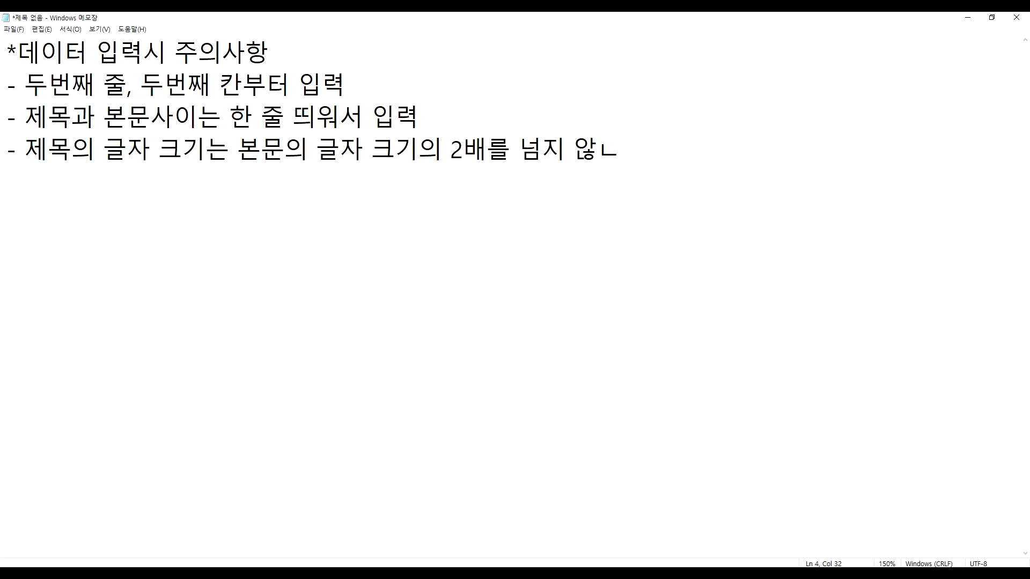
{"action": "key", "text": "BackSpace"}
Step: Complete the third note with ". 보편적으로 1.5배 정도 크게 한다." and start a new line
{"action": "type", "text": ". 보"}
{"action": "type", "text": "편적으로 1"}
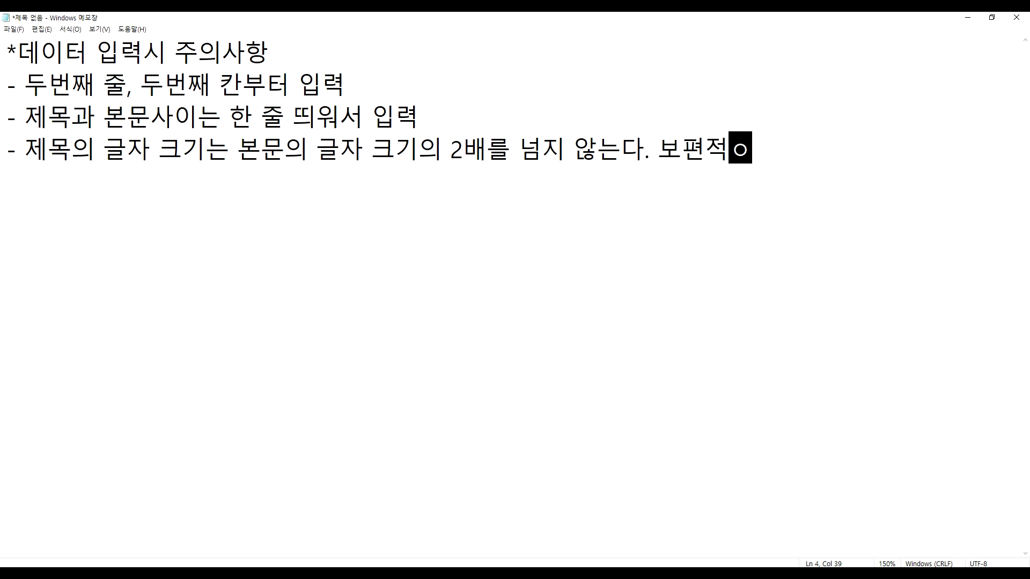
{"action": "type", "text": "."}
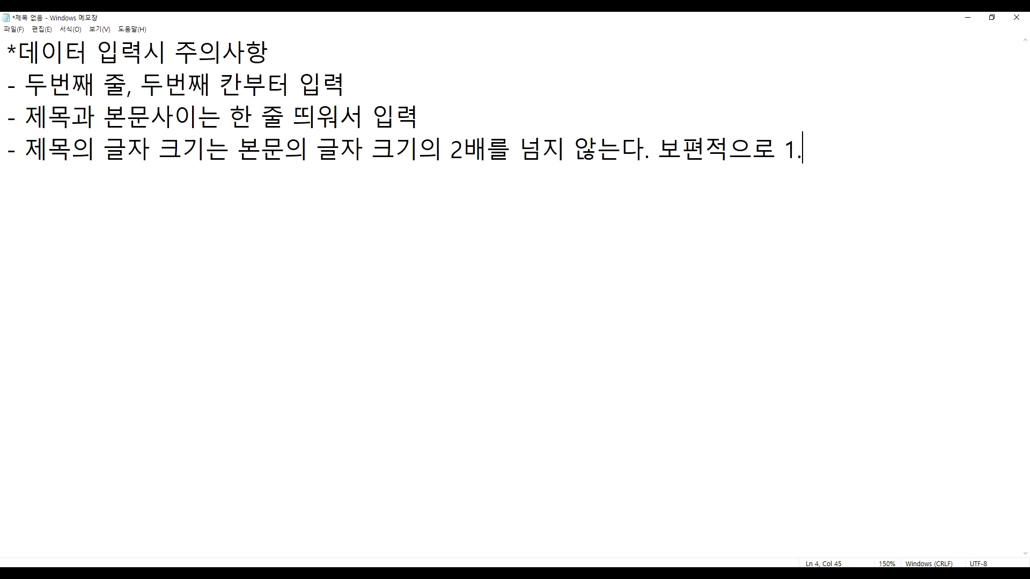
{"action": "type", "text": "5배 저ㅇ도 크게 ㅎ"}
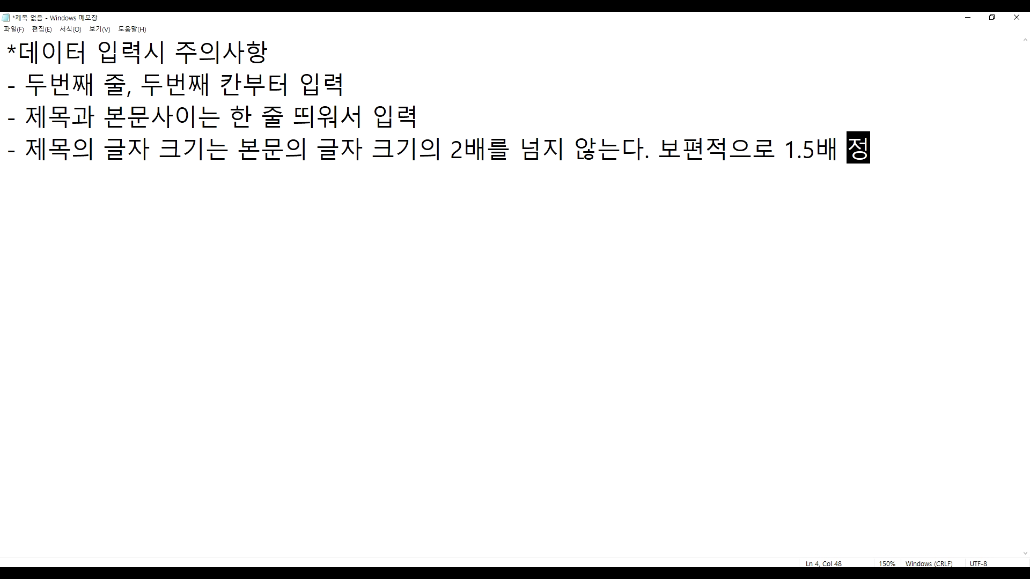
{"action": "type", "text": "ㅏㄴ다."}
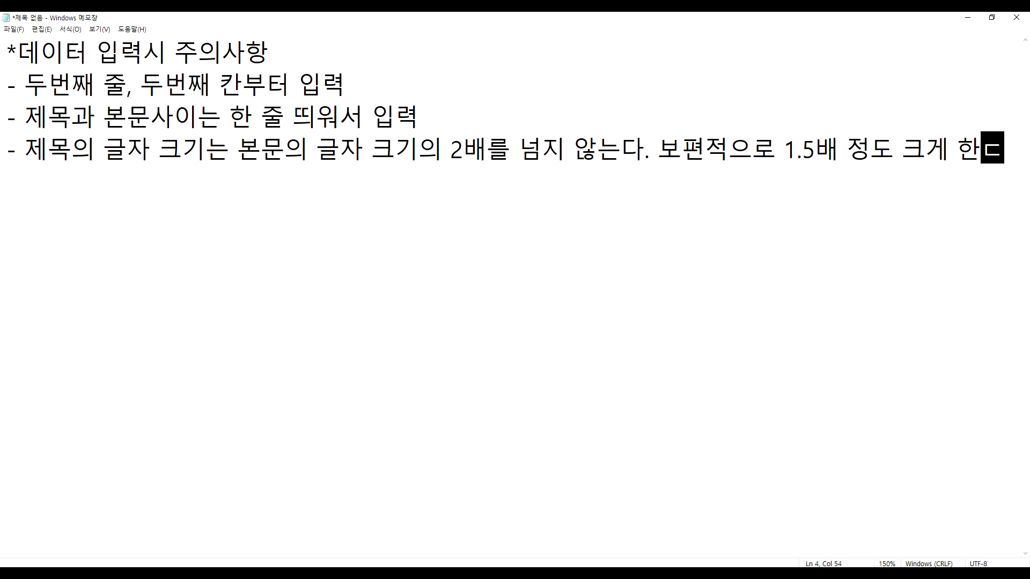
{"action": "key", "text": "Return"}
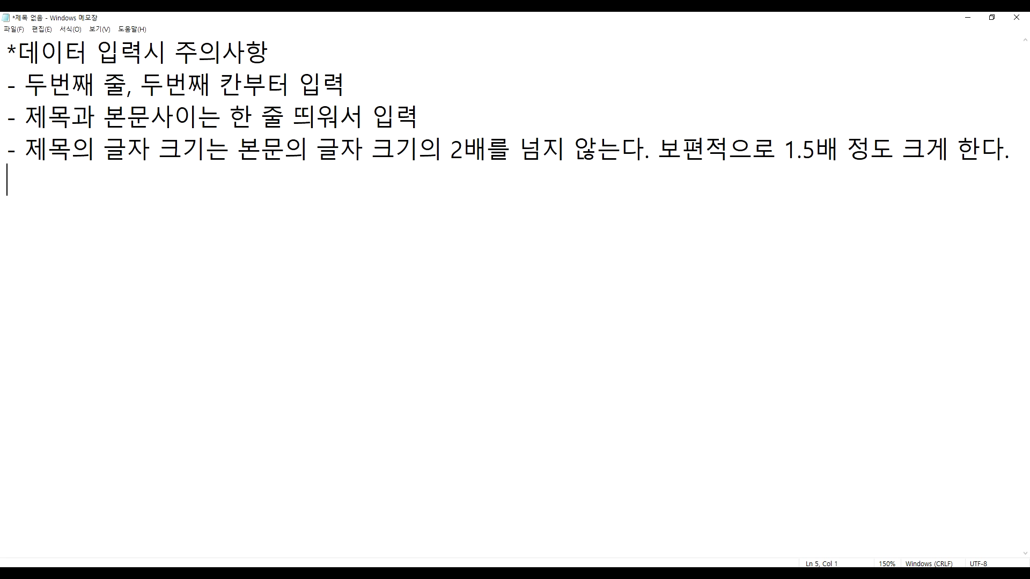
Step: Switch to the 입력예문.xlsx workbook in Excel and compare the font sizes of the table body and the title in B2
{"action": "left_click", "coordinate": [762, 563]}
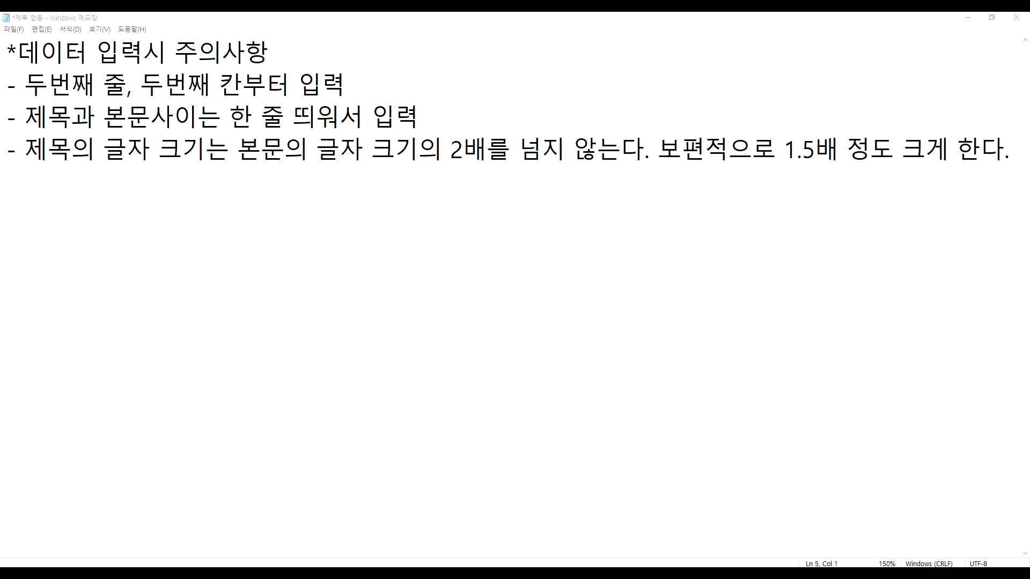
{"action": "left_click_drag", "start_coordinate": [113, 228], "coordinate": [663, 430]}
{"action": "left_click", "coordinate": [375, 185]}
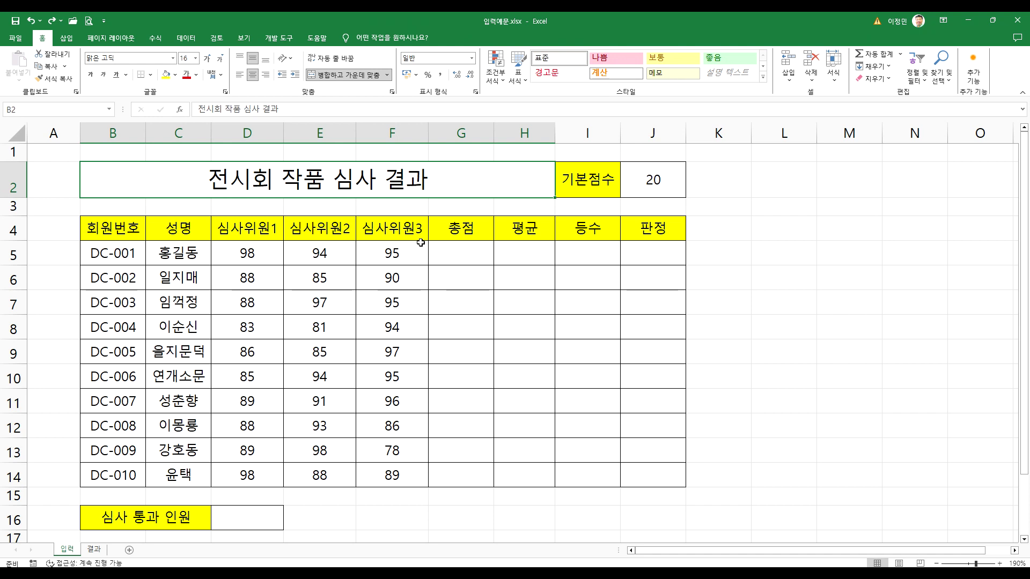
{"action": "left_click_drag", "start_coordinate": [129, 232], "coordinate": [525, 382]}
{"action": "left_click", "coordinate": [436, 178]}
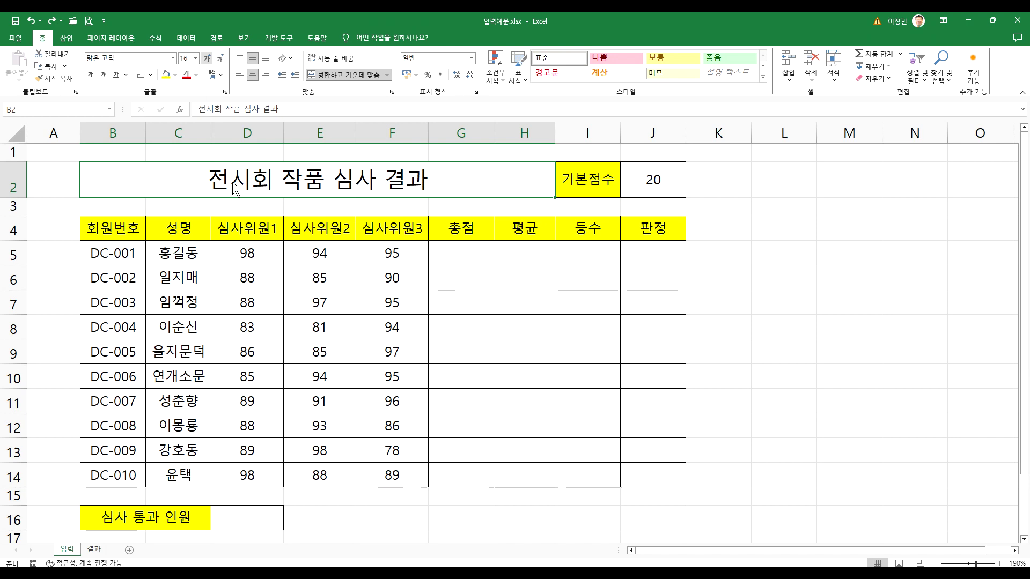
{"action": "key", "text": "alt+Tab"}
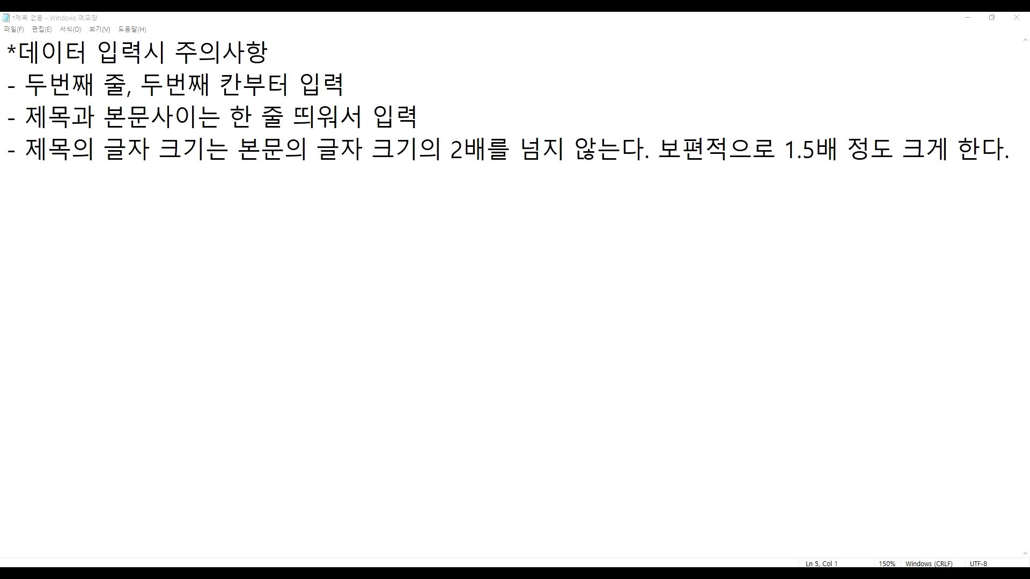
{"action": "key", "text": "alt+Tab"}
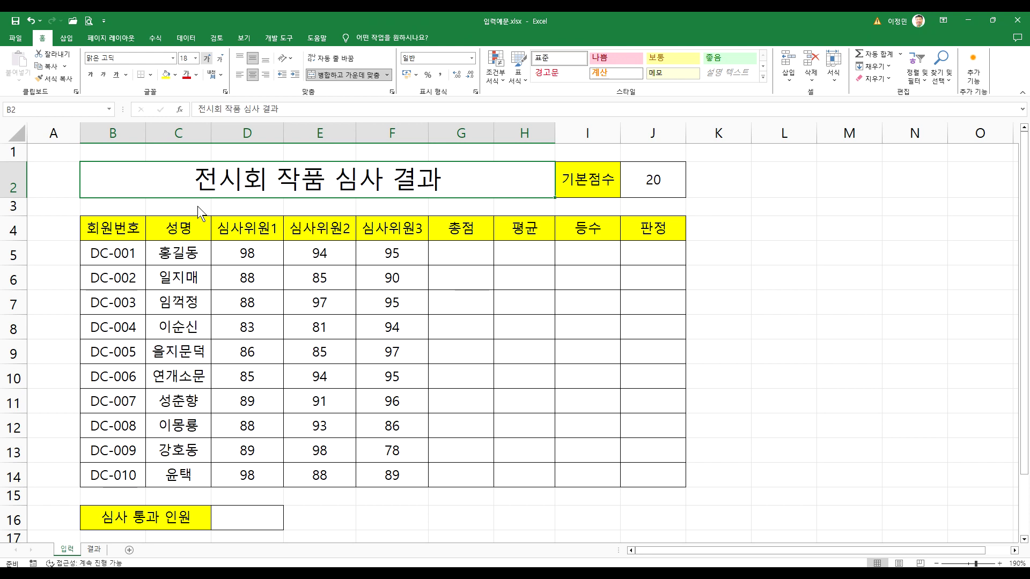
Step: Enlarge the title "전시회 작품 심사 결과" in B2 gradually to 72 points
{"action": "key", "text": "ctrl+shift+period"}
{"action": "key", "text": "ctrl+shift+period"}
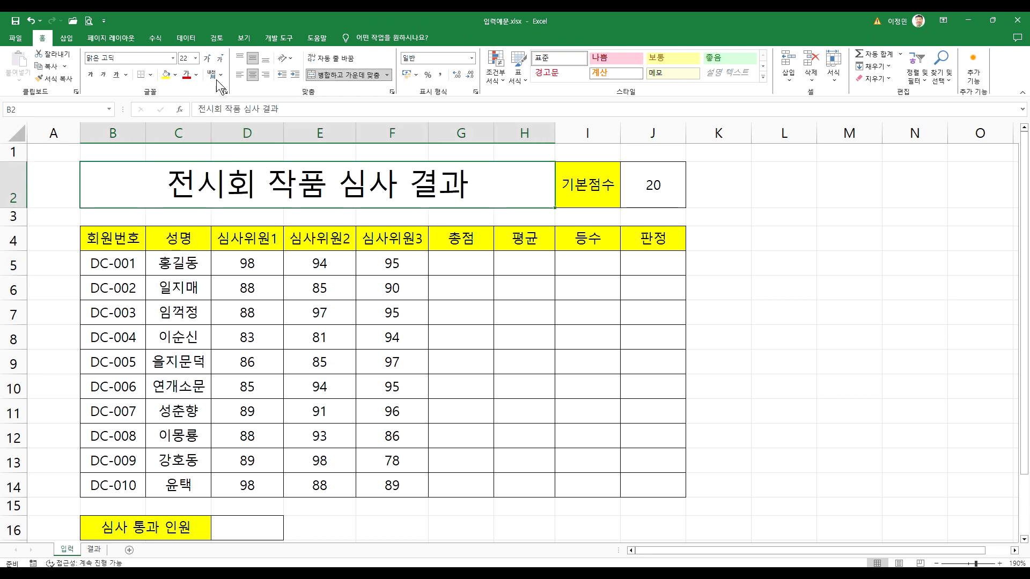
{"action": "left_click", "coordinate": [208, 59]}
{"action": "left_click", "coordinate": [208, 59]}
{"action": "left_click", "coordinate": [208, 59]}
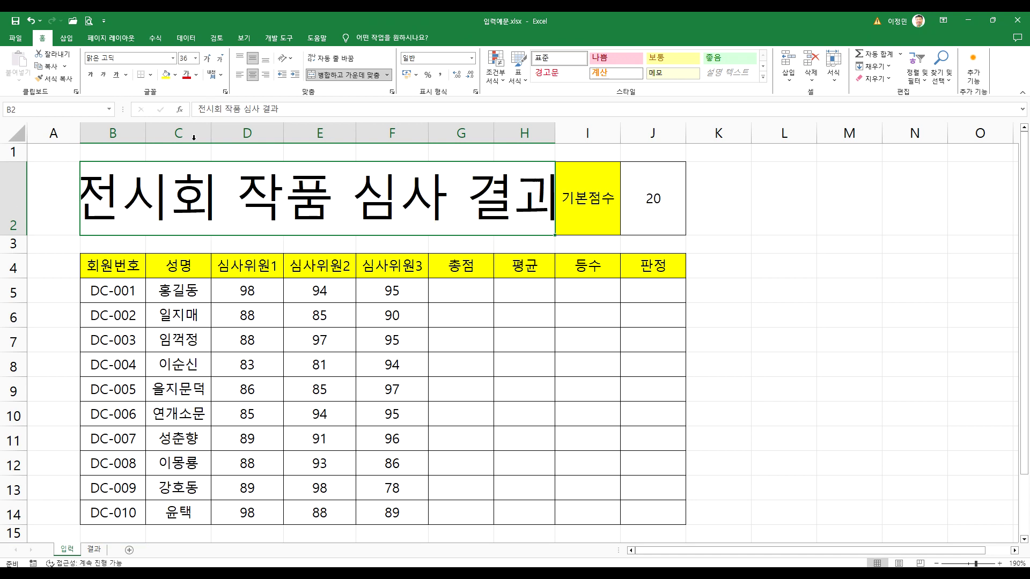
{"action": "left_click", "coordinate": [208, 60]}
{"action": "left_click", "coordinate": [208, 60]}
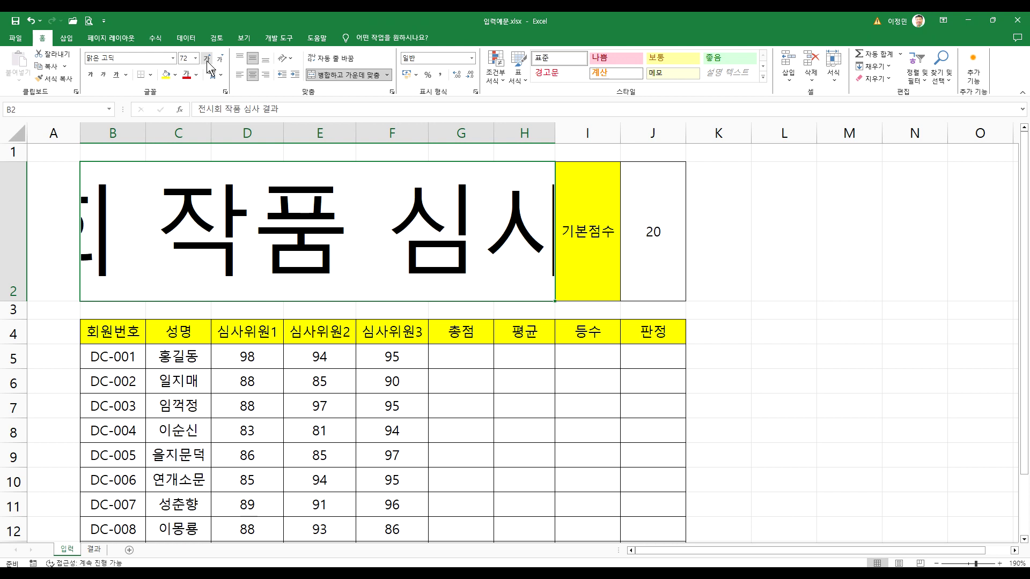
Step: Reduce the font size of the title in B2 stepwise to 16 points and deselect it
{"action": "left_click", "coordinate": [222, 60]}
{"action": "left_click", "coordinate": [222, 60]}
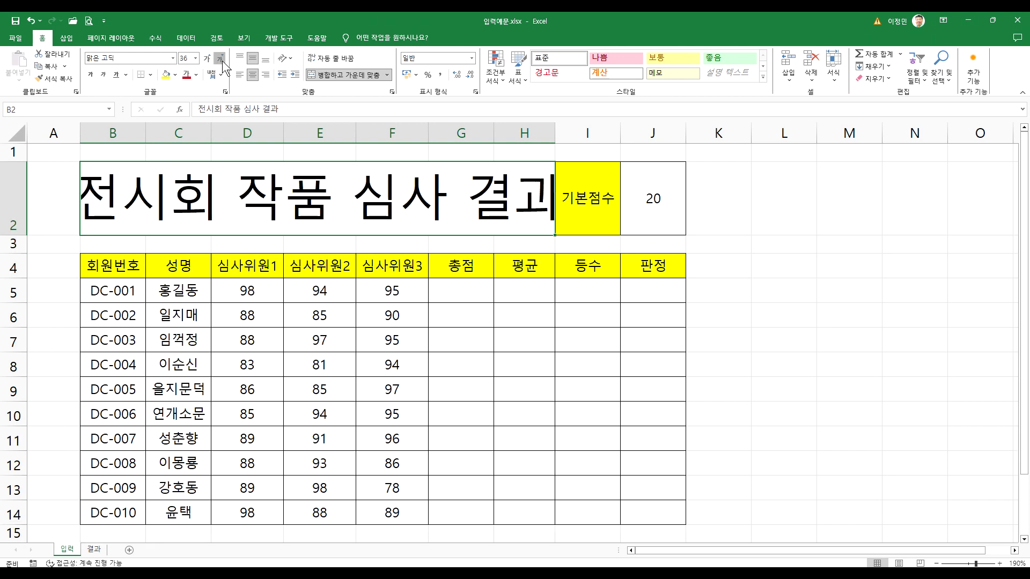
{"action": "left_click", "coordinate": [222, 60]}
{"action": "left_click", "coordinate": [222, 60]}
{"action": "left_click", "coordinate": [222, 60]}
{"action": "left_click", "coordinate": [222, 60]}
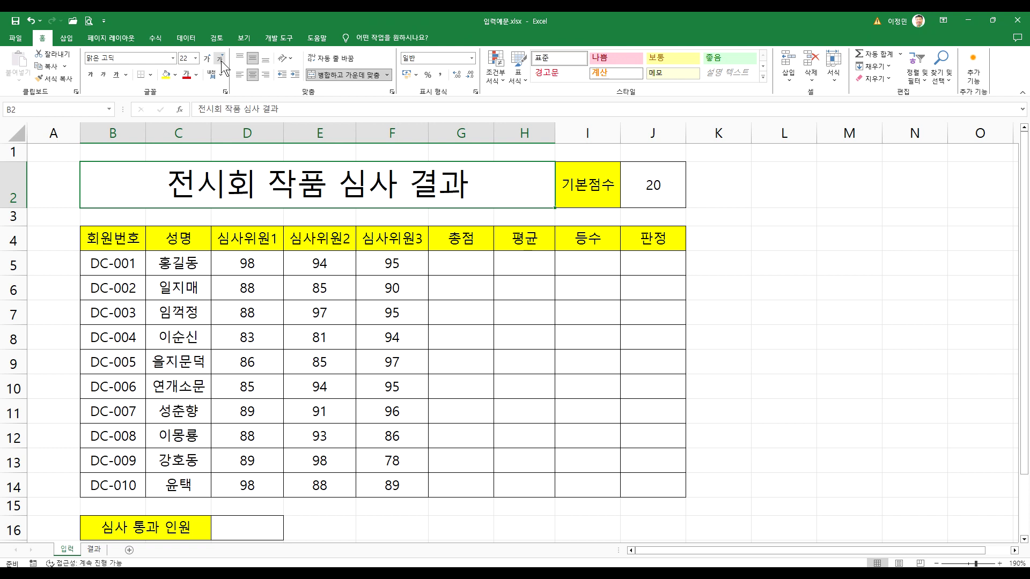
{"action": "left_click", "coordinate": [220, 58]}
{"action": "left_click", "coordinate": [220, 58]}
{"action": "left_click", "coordinate": [219, 58]}
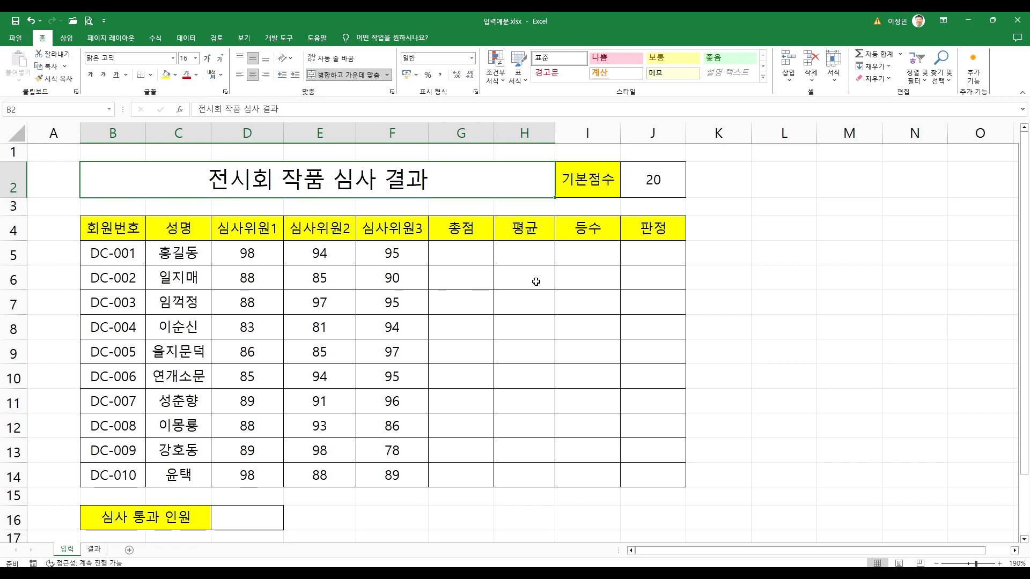
{"action": "left_click", "coordinate": [513, 248]}
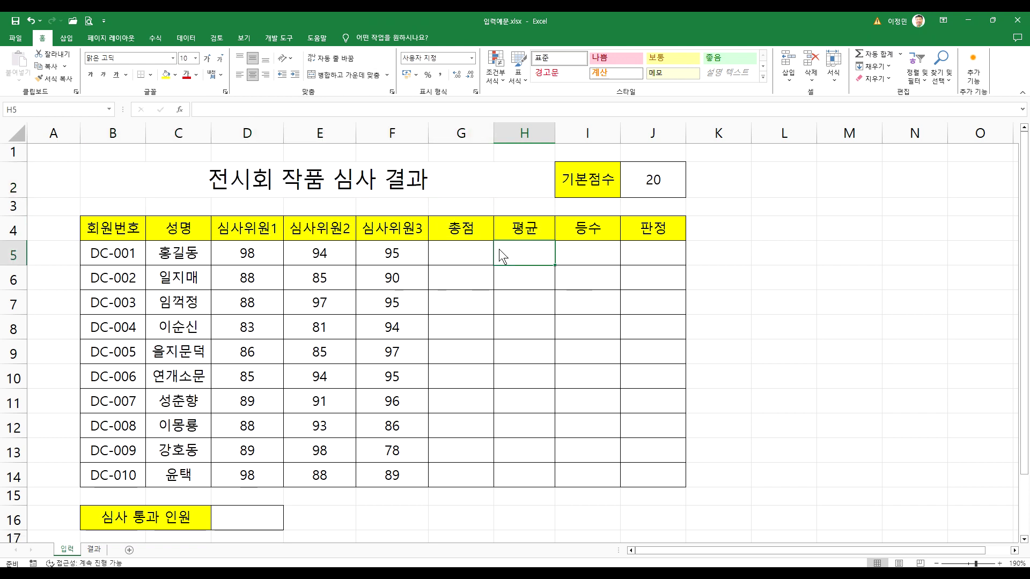
Step: Switch to Notepad and add the fourth note, "- 엑셀에서는 본문 글자의 기본 크기가 11포인트, 제목은 16포인트 정도", followed by a new line
{"action": "key", "text": "alt+Tab"}
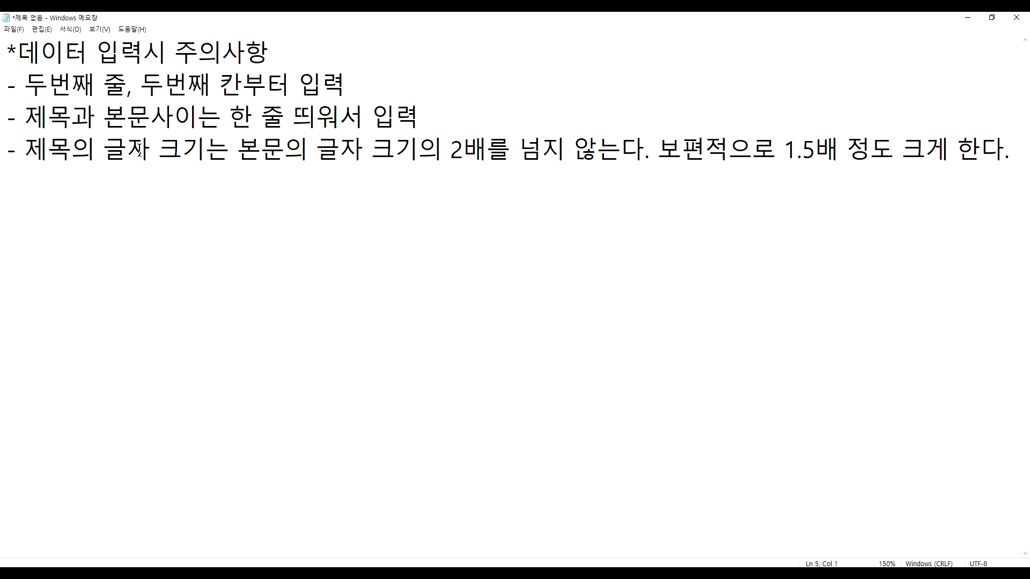
{"action": "type", "text": "- 엑셀"}
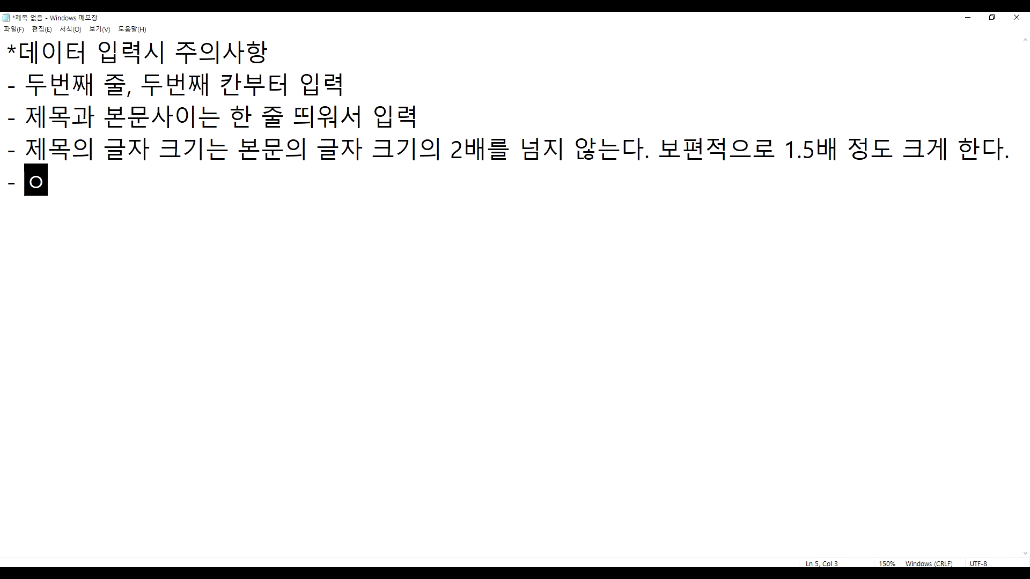
{"action": "type", "text": "에서는 본무"}
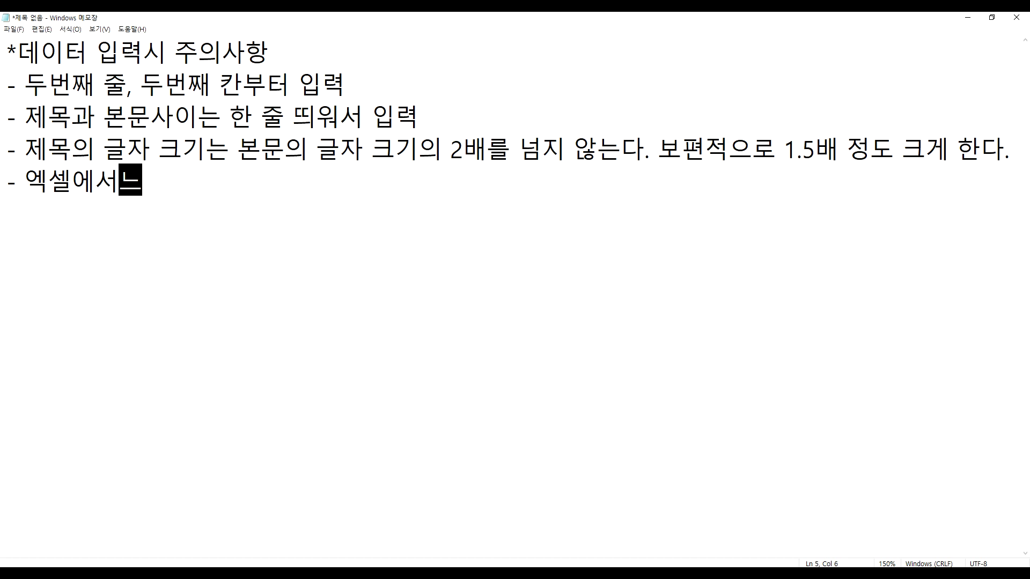
{"action": "type", "text": "ㄴ 글장"}
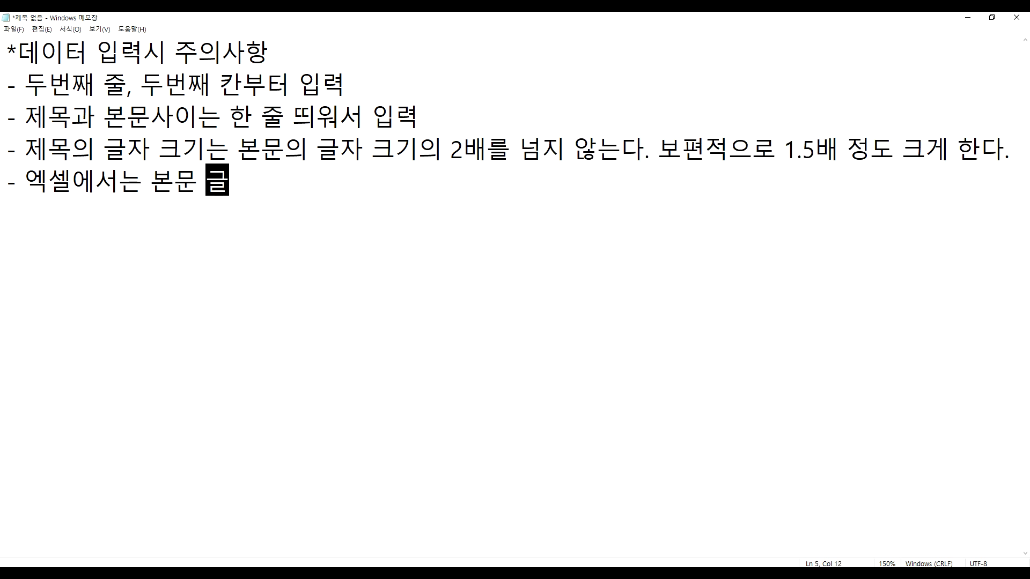
{"action": "type", "text": "ㅢ 기본 크기"}
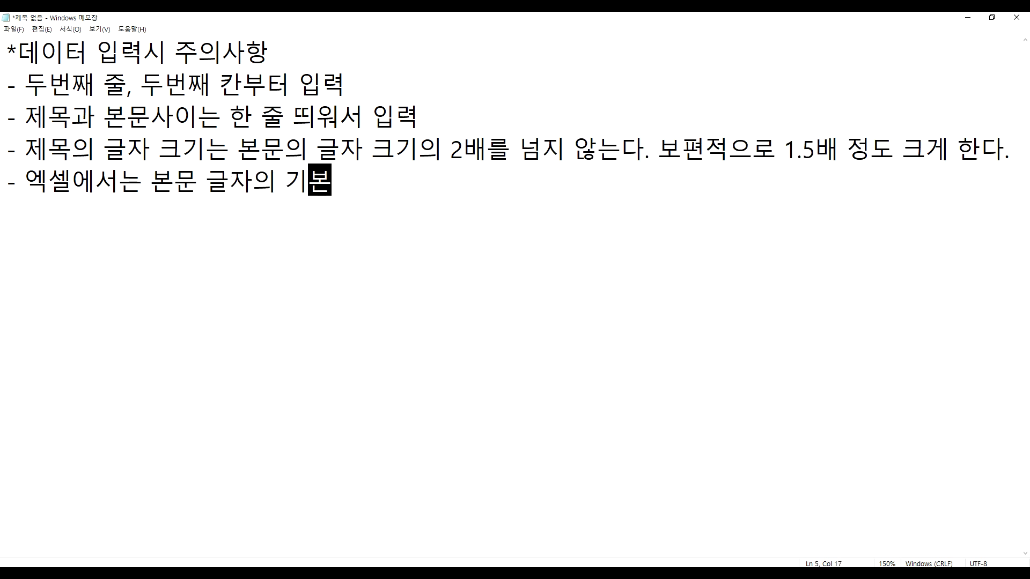
{"action": "type", "text": "가 "}
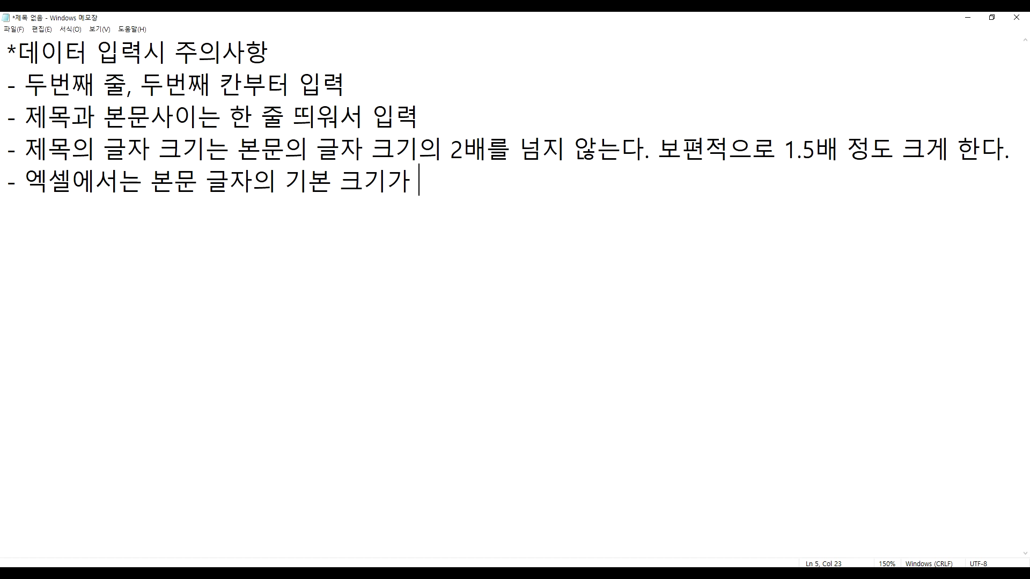
{"action": "type", "text": "11포인트"}
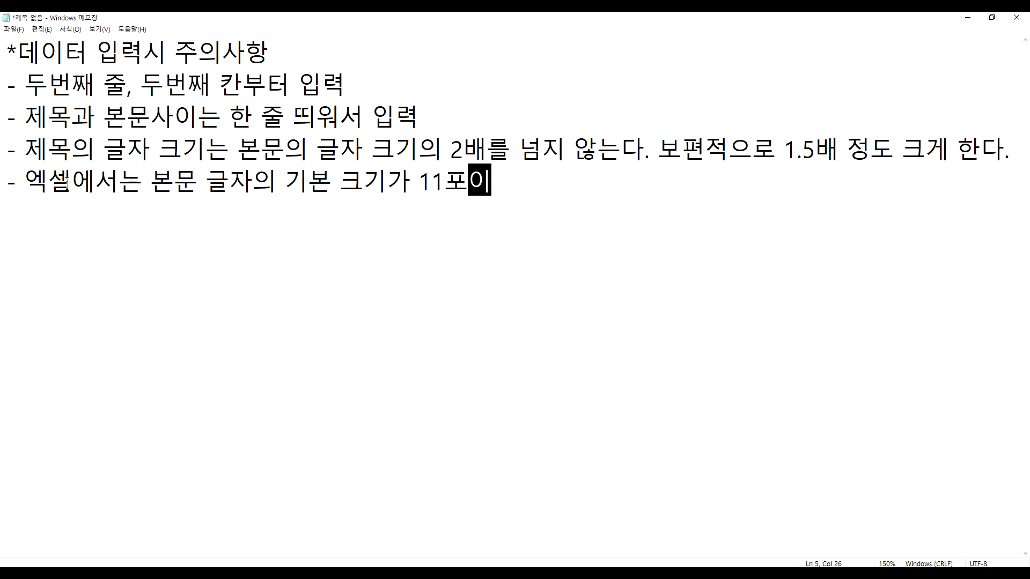
{"action": "key", "text": "space"}
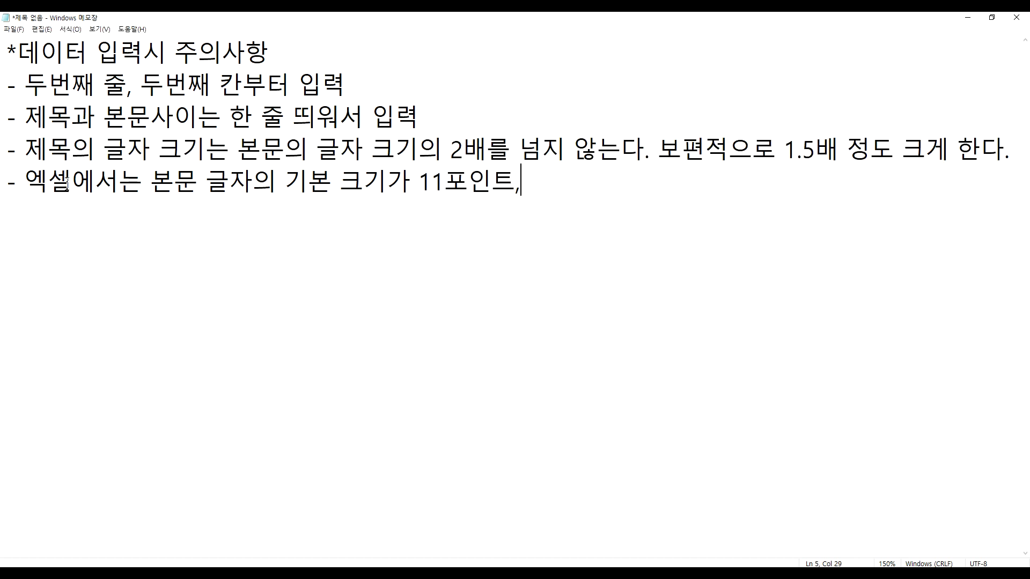
{"action": "type", "text": ", 제목은 1"}
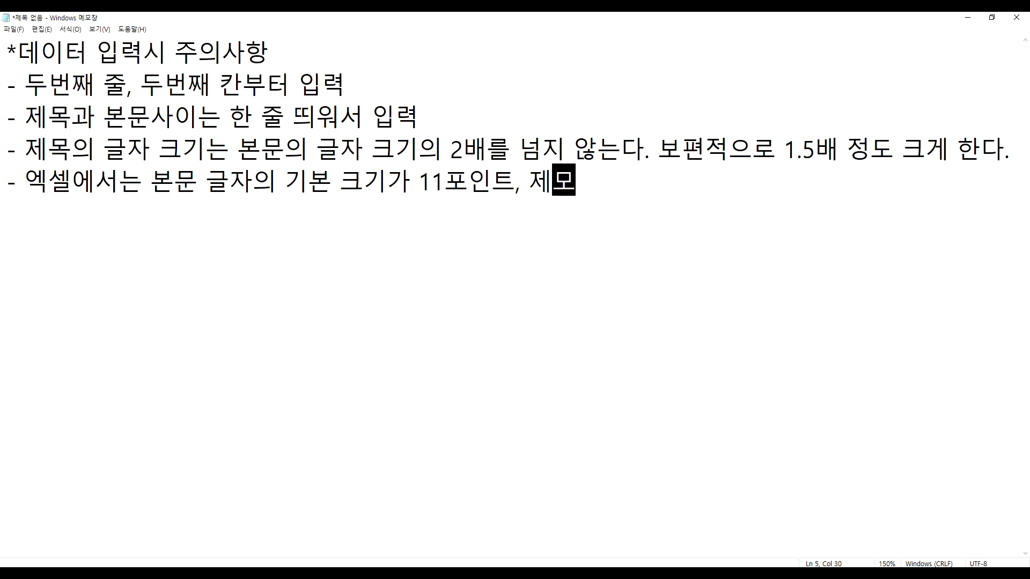
{"action": "type", "text": "6포인트 ㅈ"}
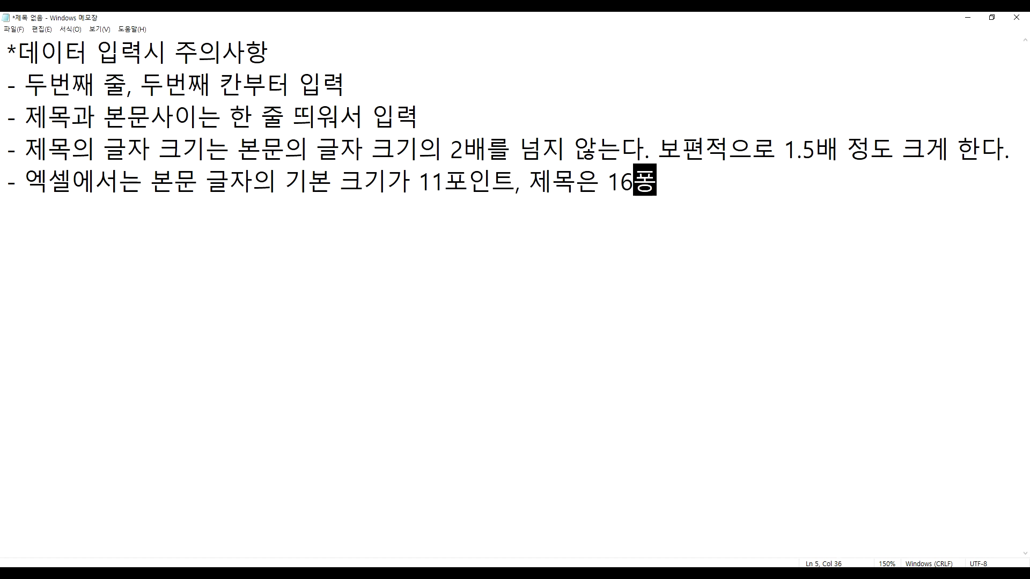
{"action": "type", "text": "정도"}
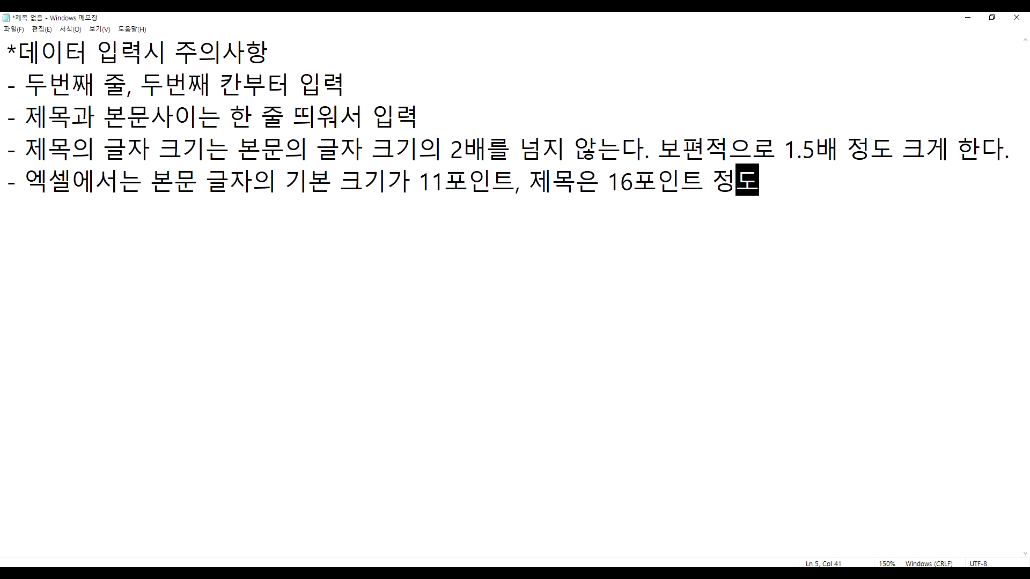
{"action": "key", "text": "Return"}
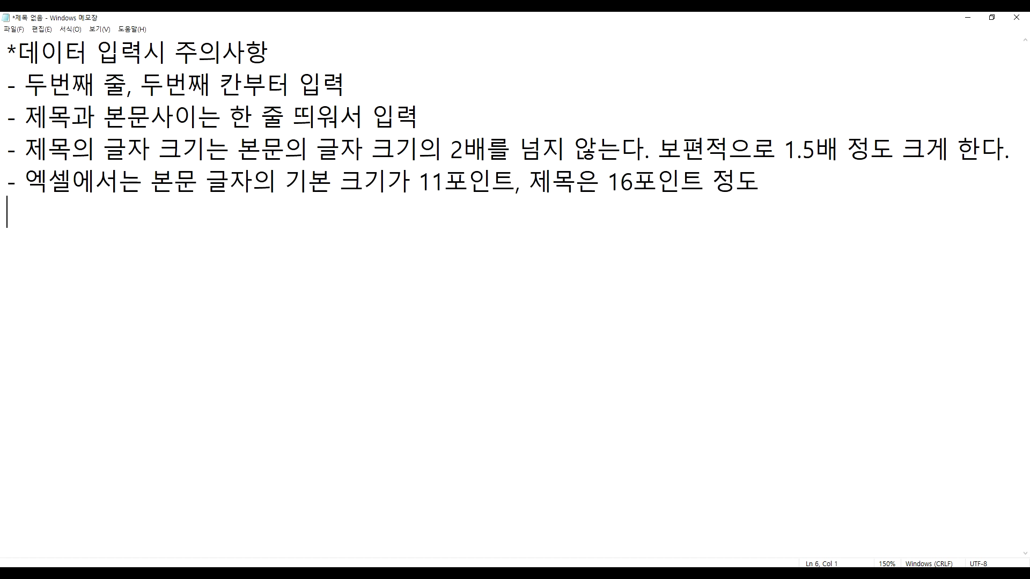
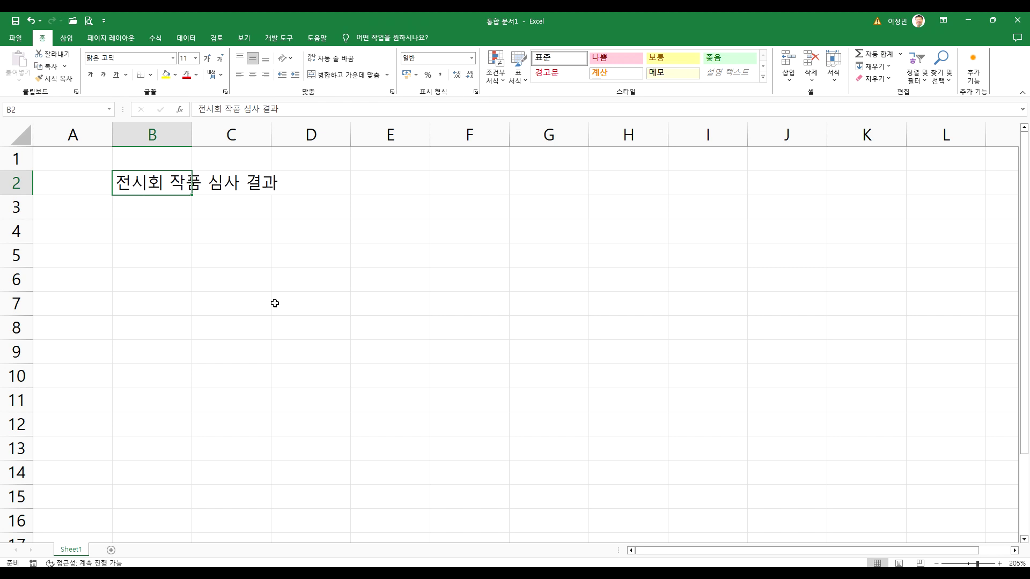
{"action": "key", "text": "F9"}
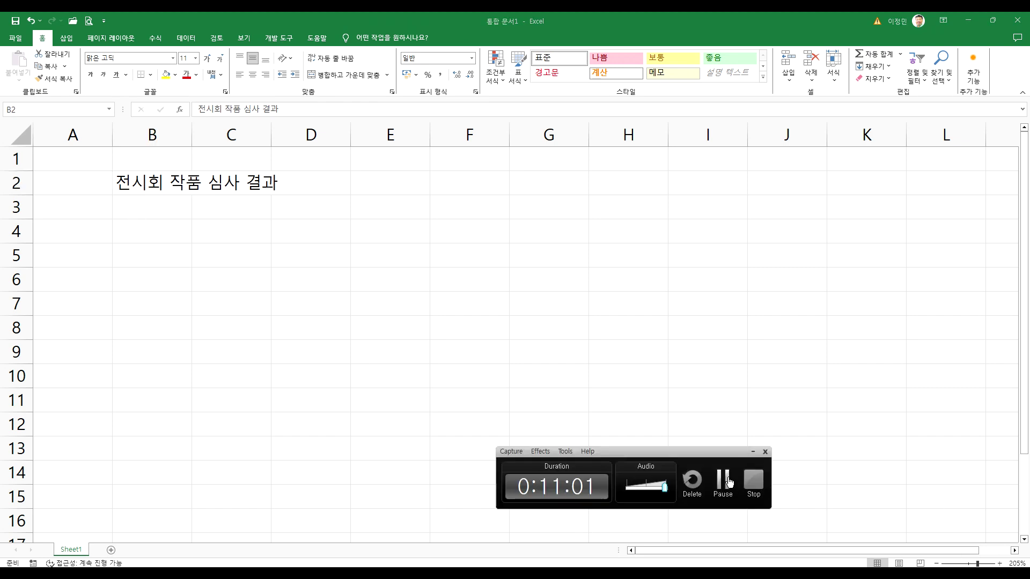
{"action": "key", "text": "F9"}
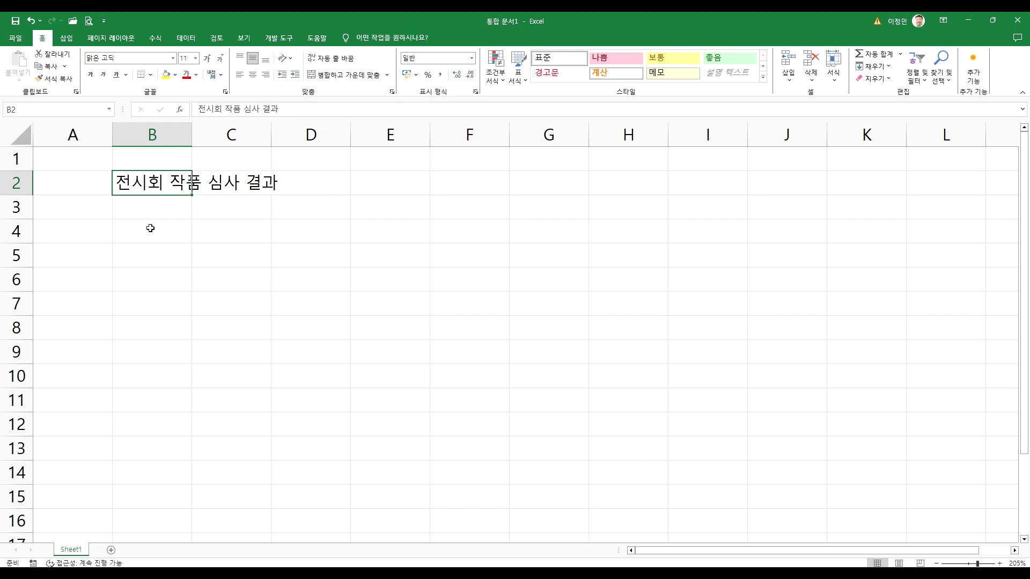
Step: Examine the new sheet's layout: the title in B2, row 1, column A, row 3 and the body's starting cell B4
{"action": "left_click_drag", "start_coordinate": [174, 181], "coordinate": [251, 182]}
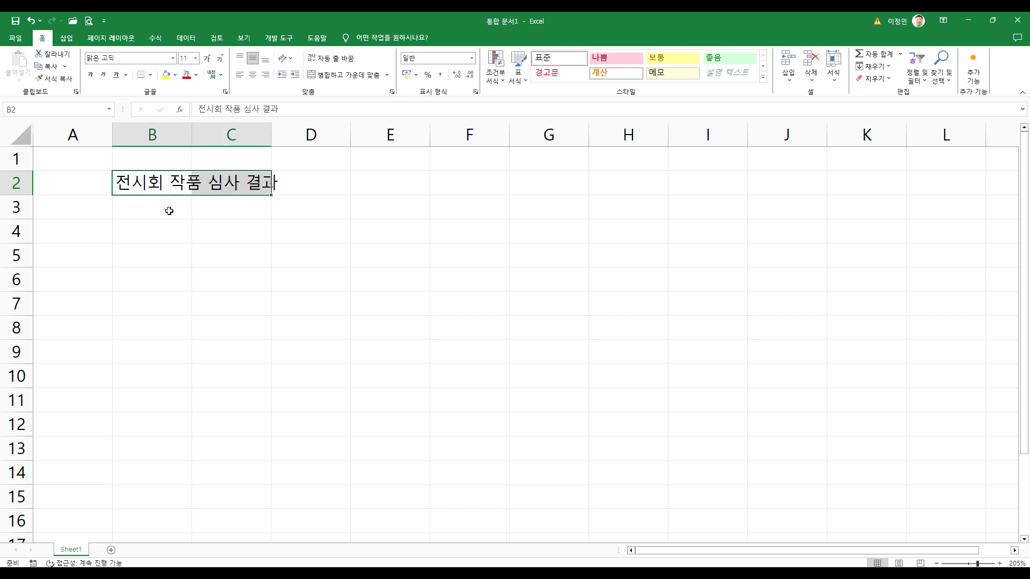
{"action": "left_click", "coordinate": [19, 207]}
{"action": "left_click", "coordinate": [144, 234]}
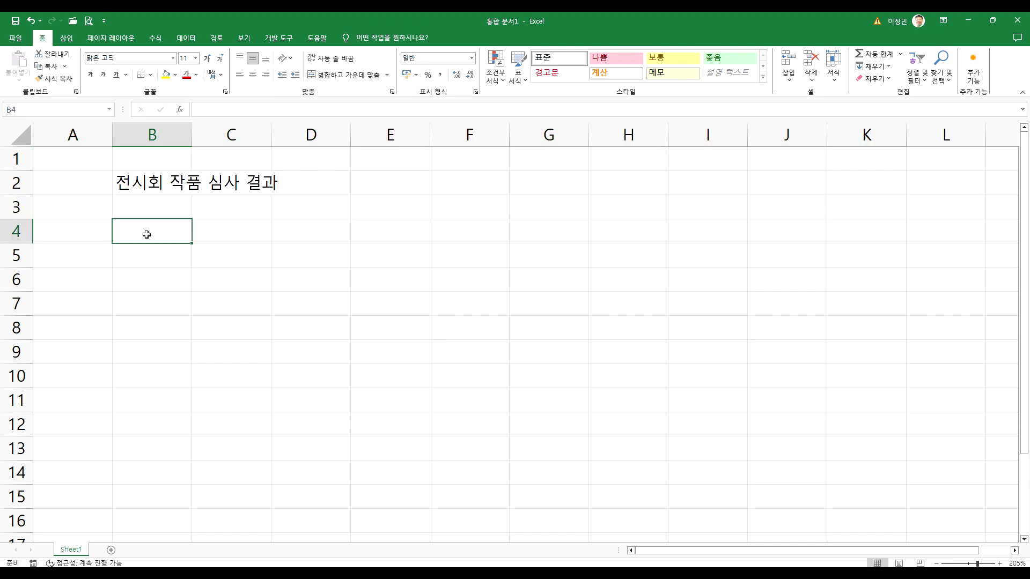
{"action": "left_click", "coordinate": [75, 133]}
{"action": "left_click", "coordinate": [126, 208]}
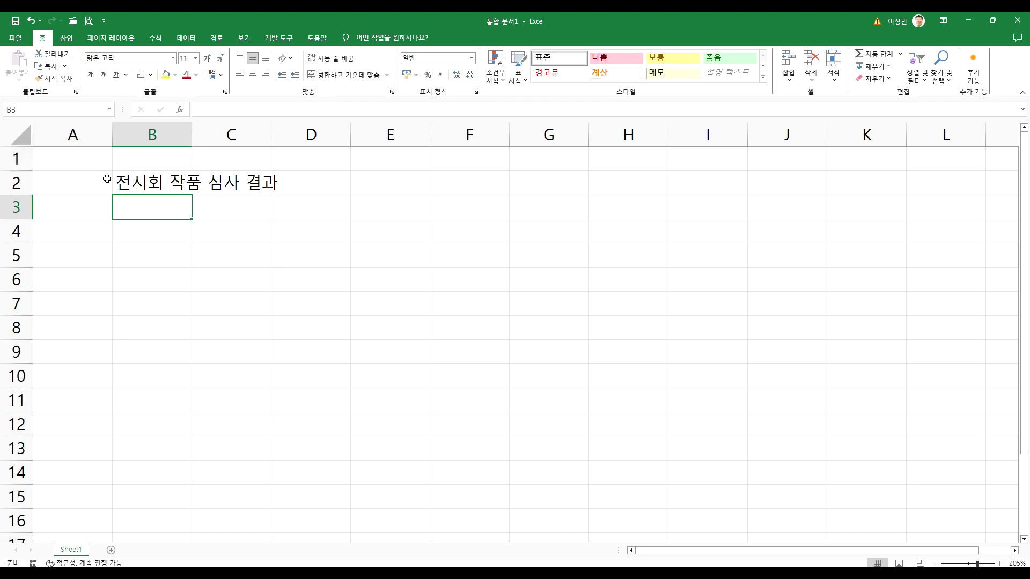
{"action": "left_click", "coordinate": [16, 159]}
{"action": "left_click", "coordinate": [84, 137]}
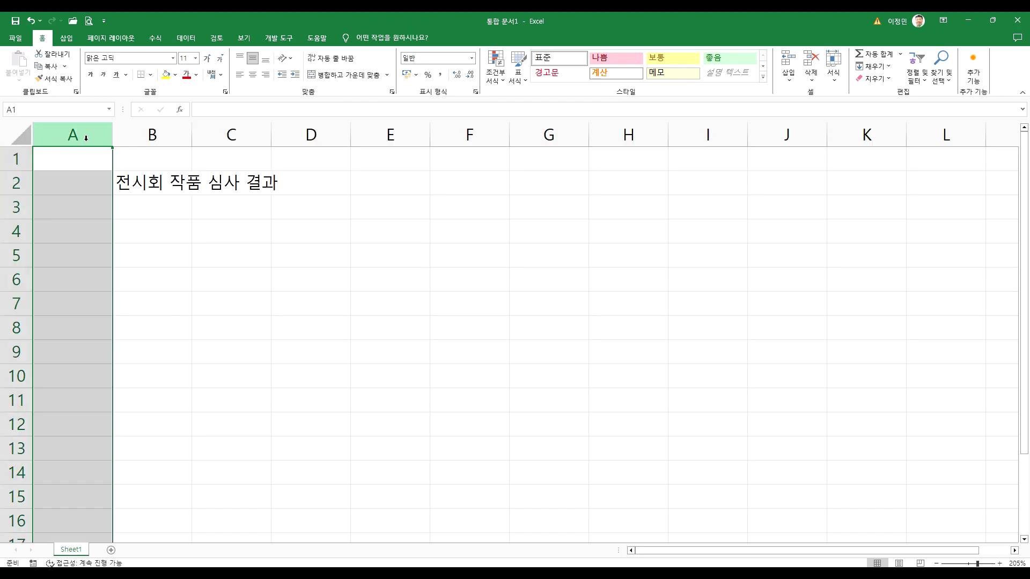
{"action": "left_click", "coordinate": [143, 184]}
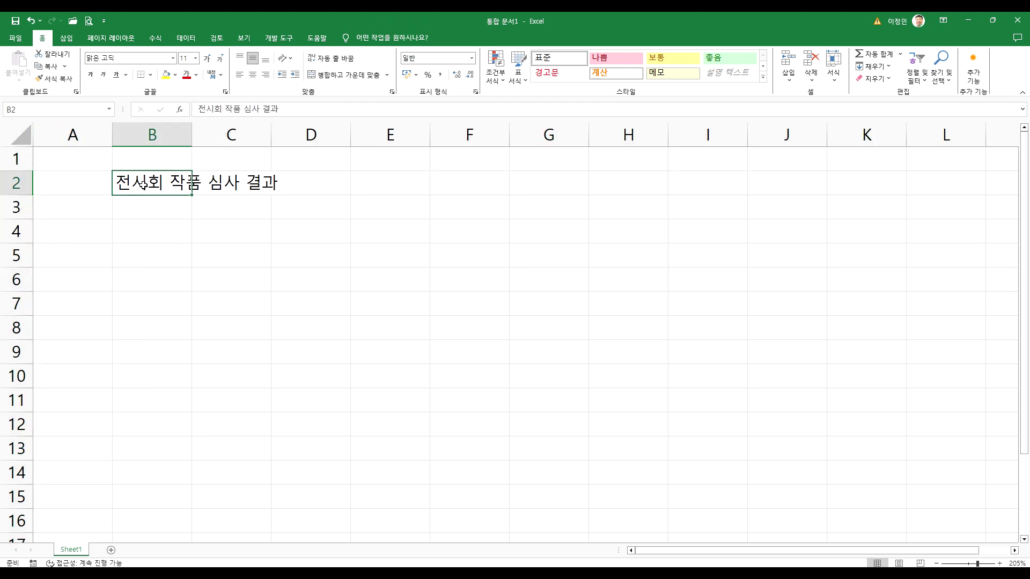
{"action": "left_click", "coordinate": [142, 217]}
{"action": "left_click", "coordinate": [143, 227]}
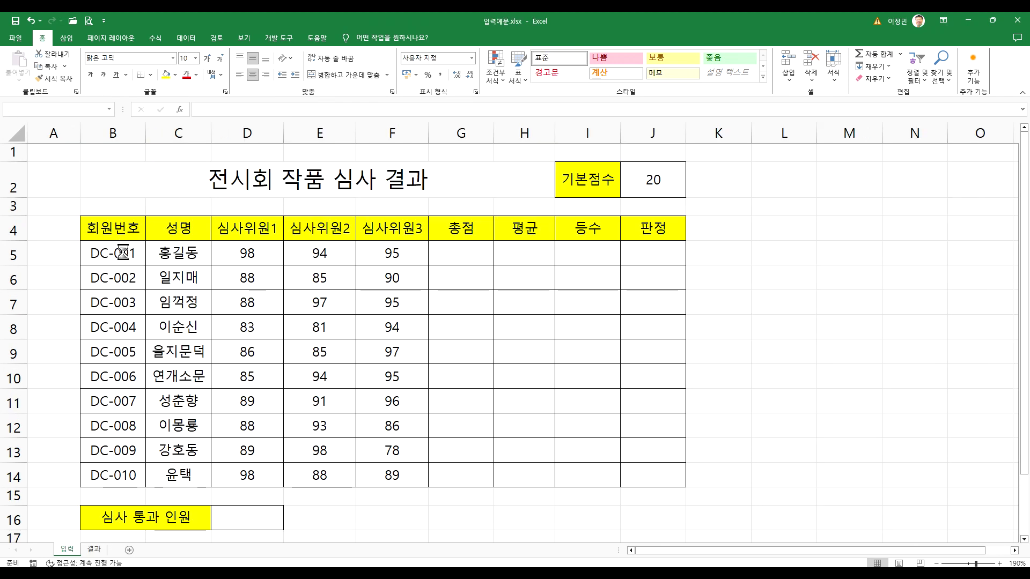
Step: Review the headers 심사위원1, 심사위원2 and 심사위원3 in D4:F4 of the 입력예문.xlsx sample table
{"action": "left_click", "coordinate": [271, 223]}
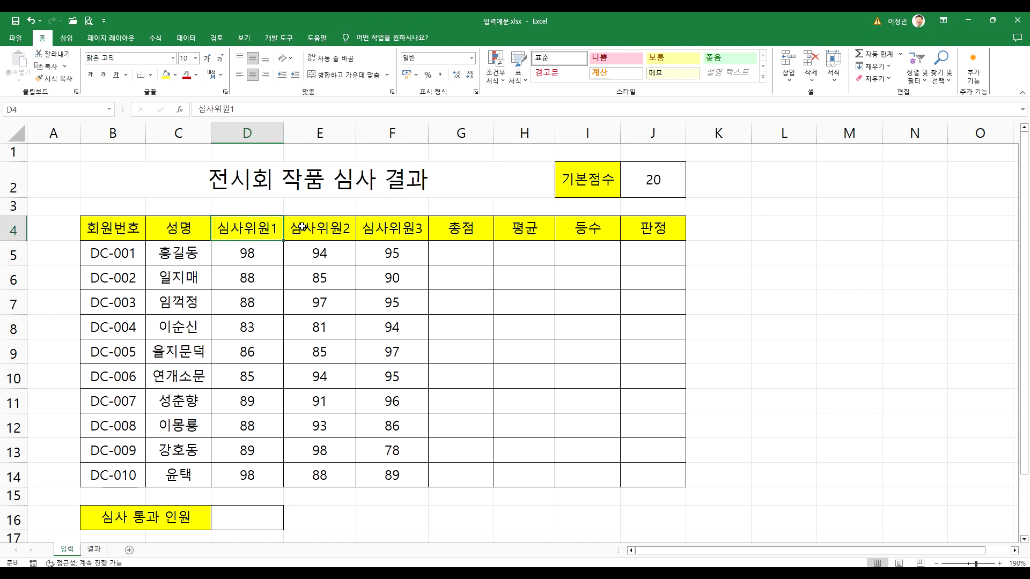
{"action": "left_click", "coordinate": [346, 229]}
{"action": "left_click", "coordinate": [389, 228]}
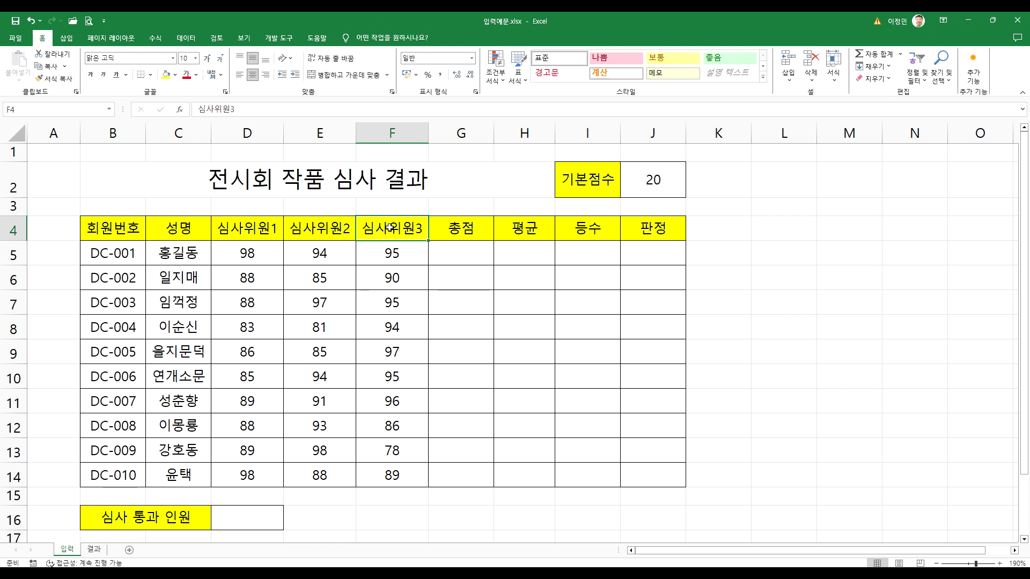
Step: Examine the member names in column C and the numbered judge headers in D4:F4 of the sample table
{"action": "left_click", "coordinate": [181, 300]}
{"action": "left_click_drag", "start_coordinate": [182, 292], "coordinate": [168, 319]}
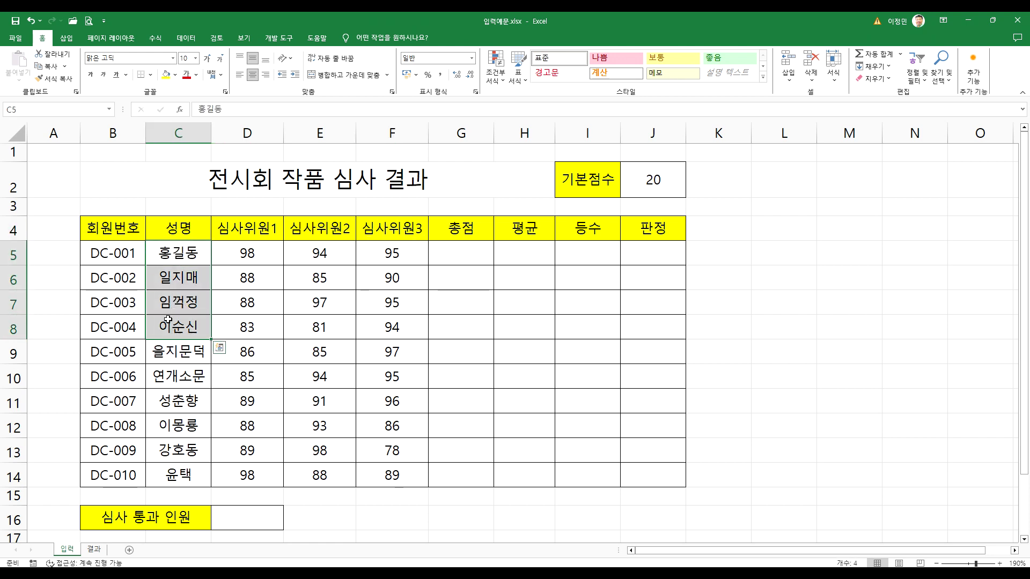
{"action": "left_click", "coordinate": [251, 231]}
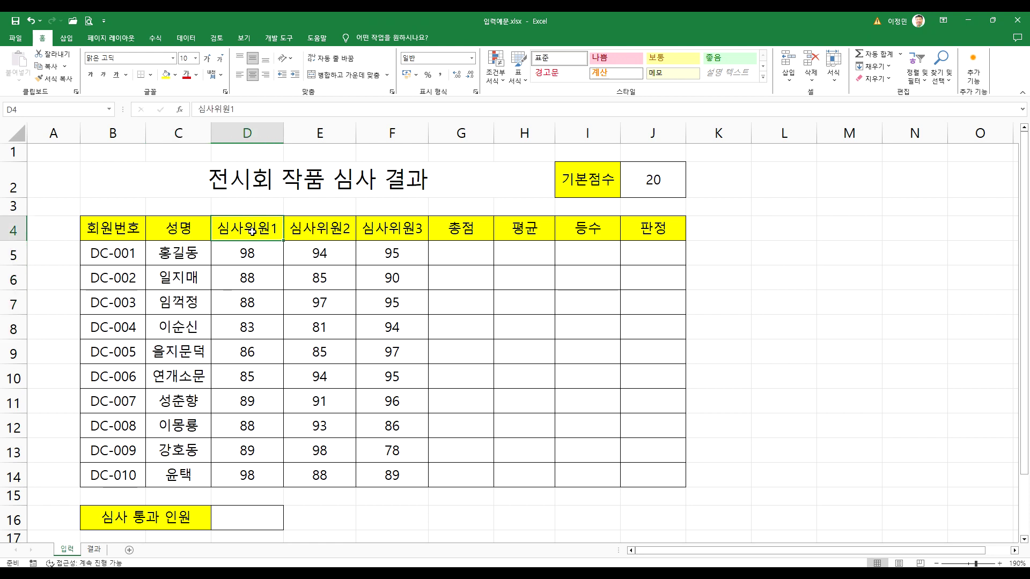
{"action": "left_click", "coordinate": [310, 230]}
{"action": "left_click", "coordinate": [406, 226]}
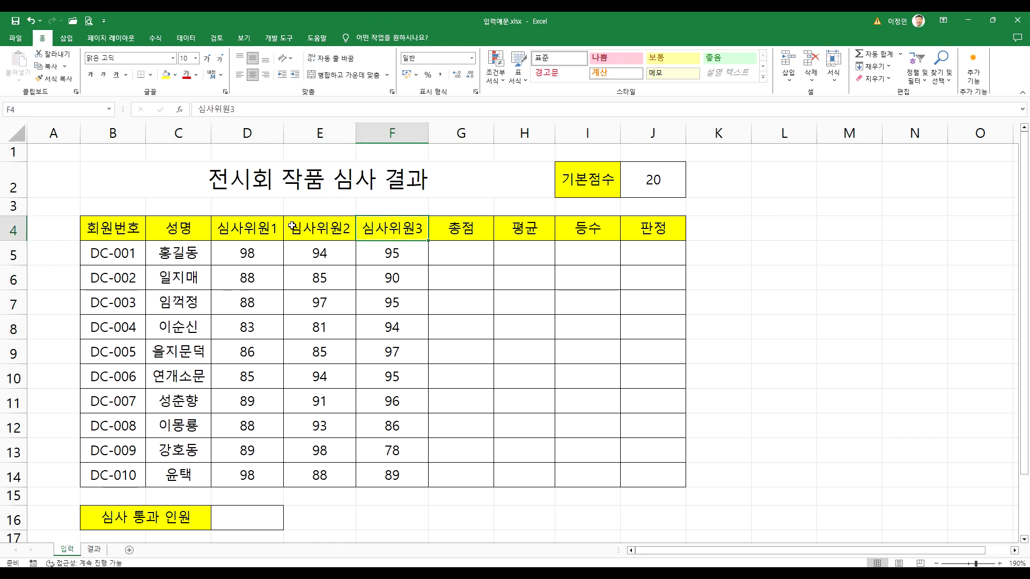
{"action": "left_click", "coordinate": [261, 225]}
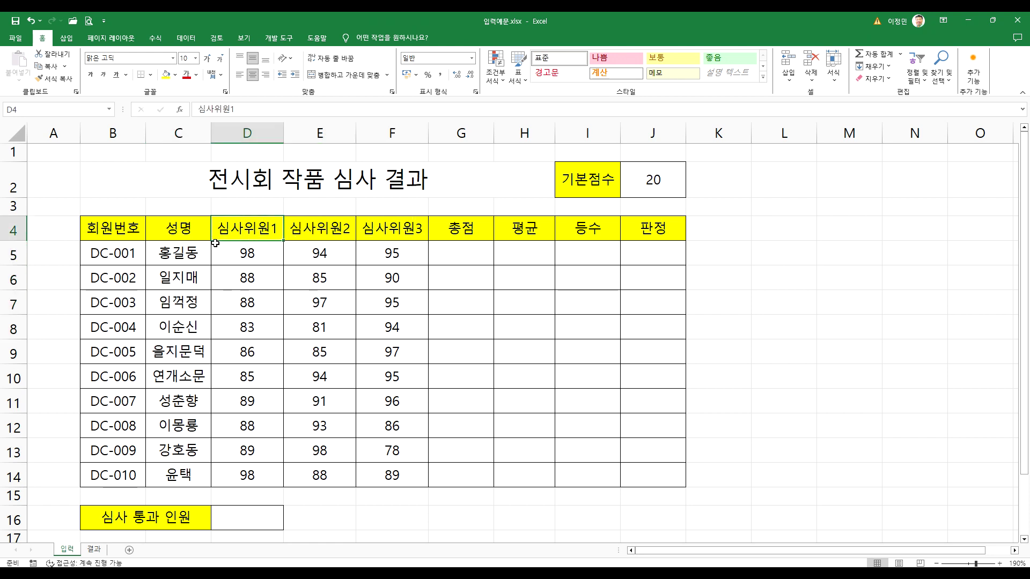
Step: Clear the member numbers in B6:B14 and regenerate them as a series with AutoFill from the first number in B5
{"action": "left_click", "coordinate": [114, 255]}
{"action": "left_click_drag", "start_coordinate": [125, 254], "coordinate": [135, 475]}
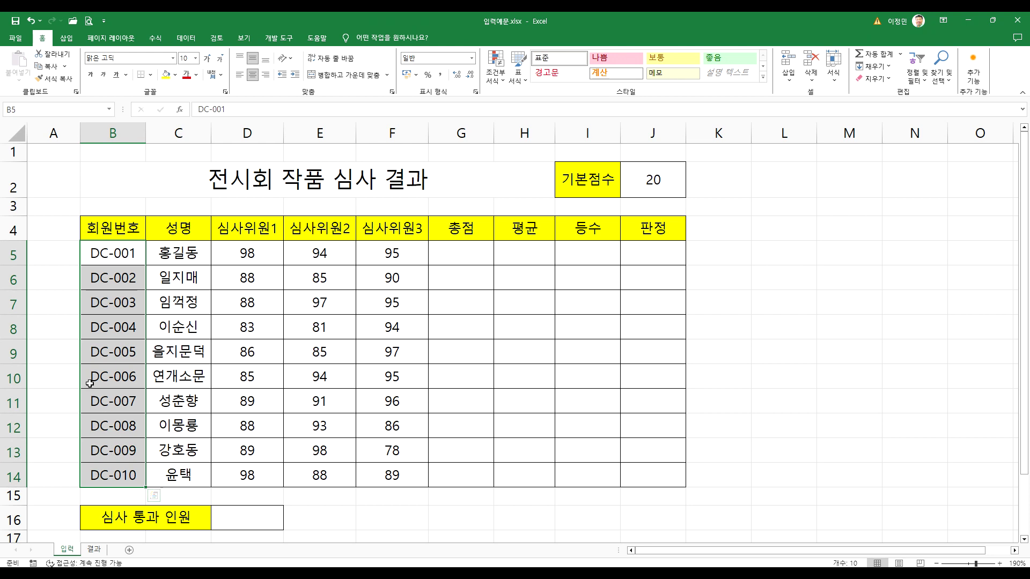
{"action": "left_click_drag", "start_coordinate": [132, 283], "coordinate": [115, 470]}
{"action": "key", "text": "Delete"}
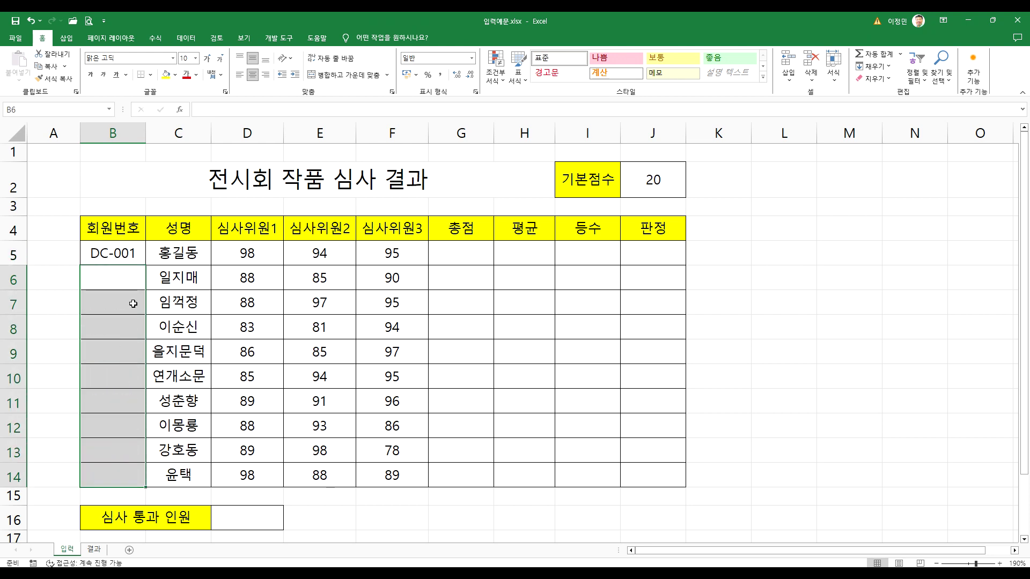
{"action": "left_click", "coordinate": [132, 253]}
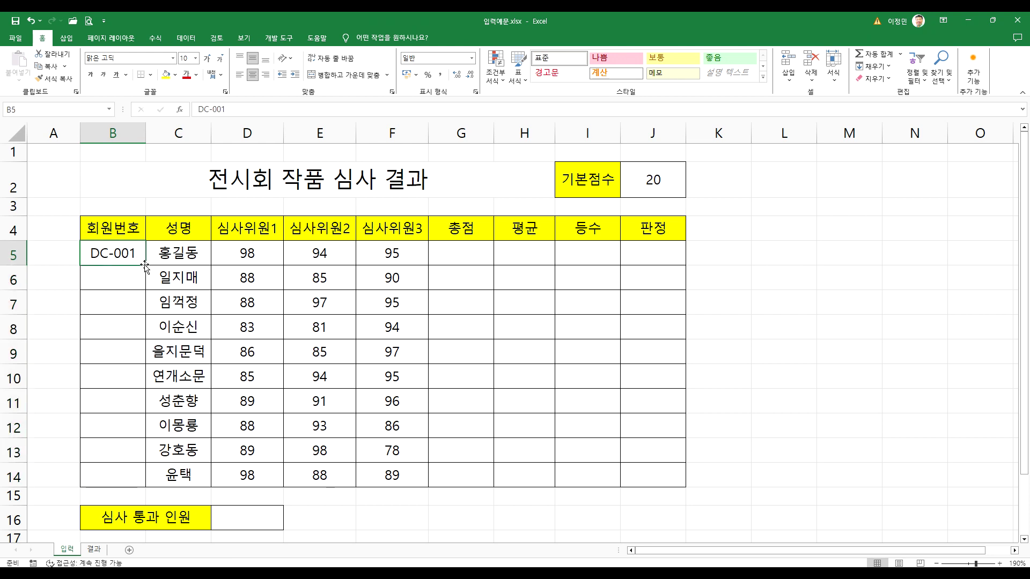
{"action": "double_click", "coordinate": [145, 265]}
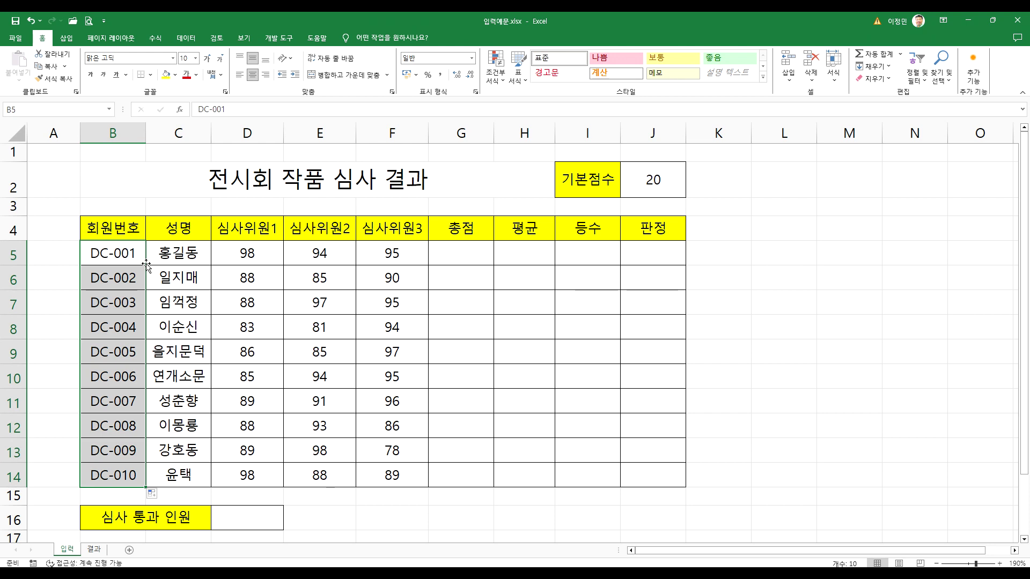
{"action": "left_click", "coordinate": [116, 257]}
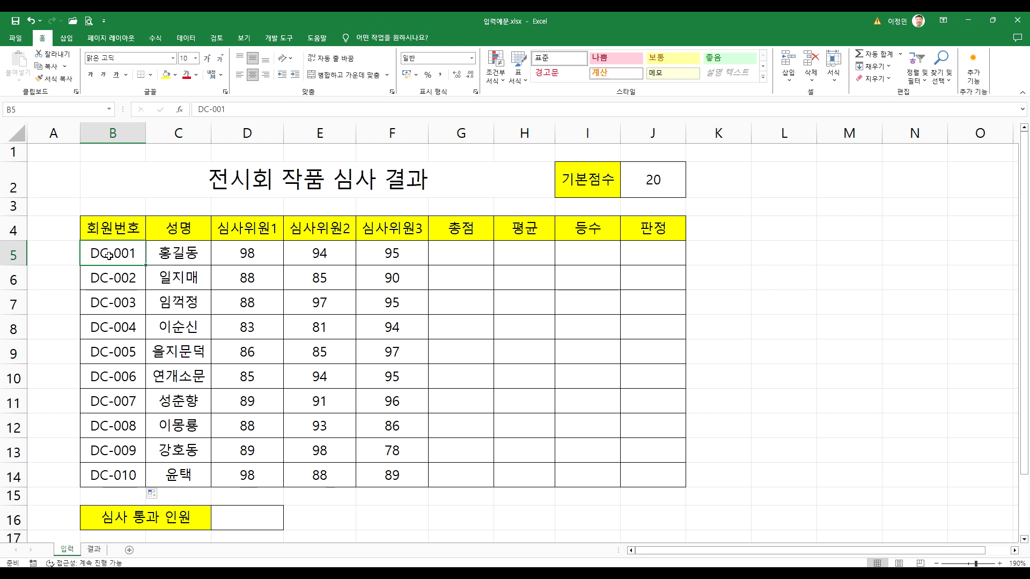
Step: Clear the judge headers in E4:F4 and the member numbers in B6:B14, keeping only the first item of each series
{"action": "left_click", "coordinate": [261, 232]}
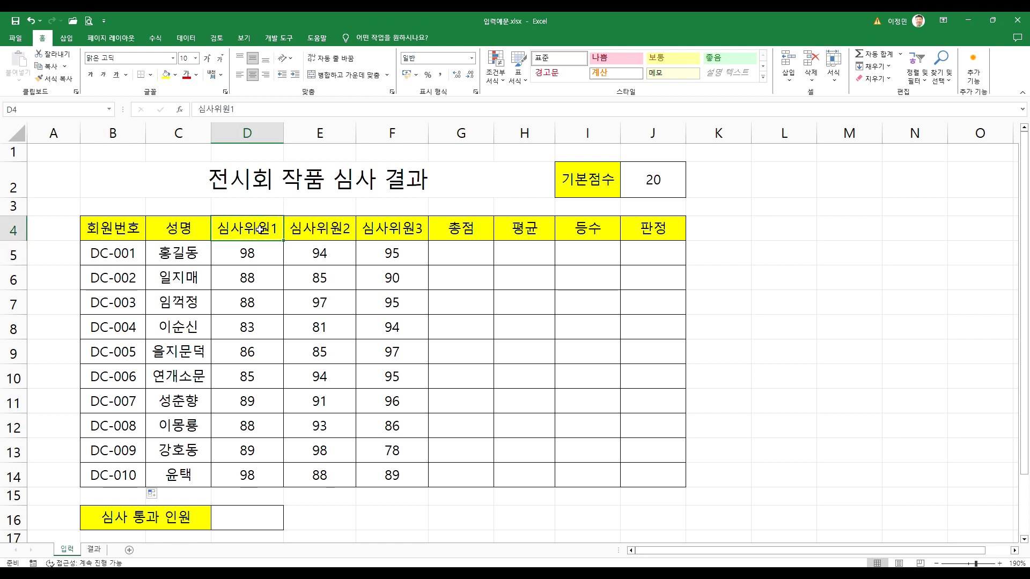
{"action": "left_click_drag", "start_coordinate": [320, 227], "coordinate": [372, 224]}
{"action": "key", "text": "Delete"}
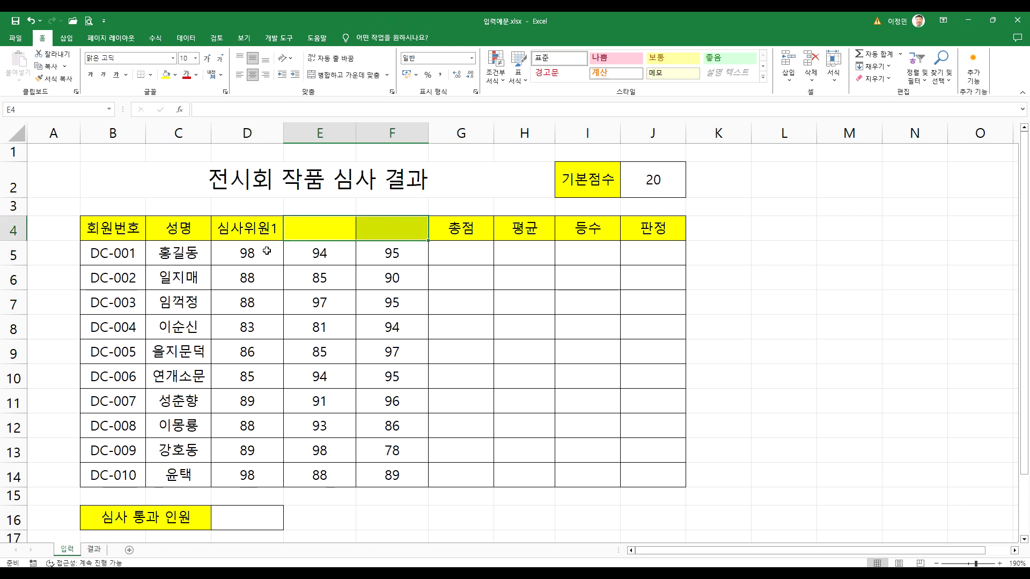
{"action": "left_click_drag", "start_coordinate": [128, 278], "coordinate": [127, 475]}
{"action": "key", "text": "Delete"}
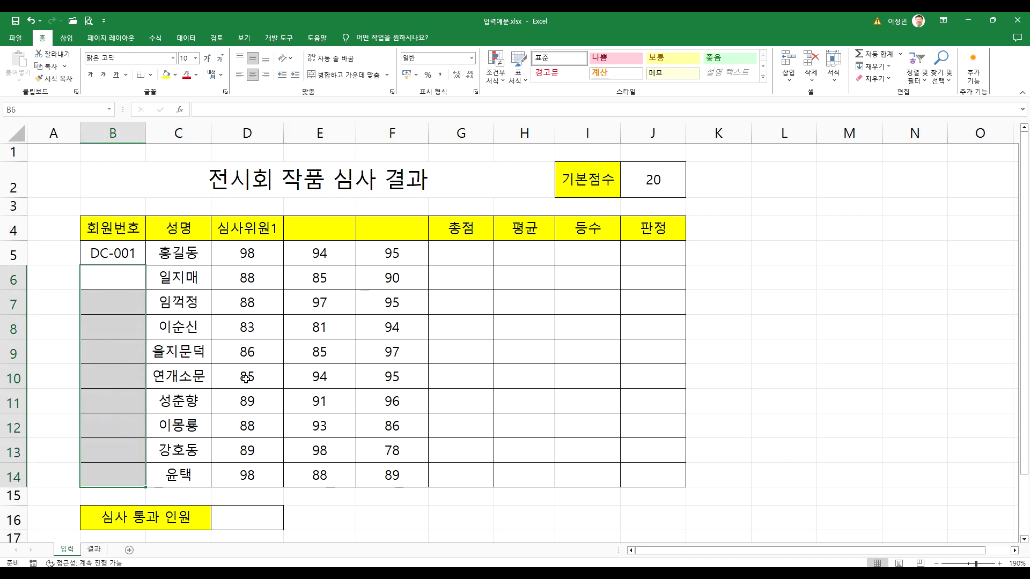
{"action": "left_click", "coordinate": [372, 343]}
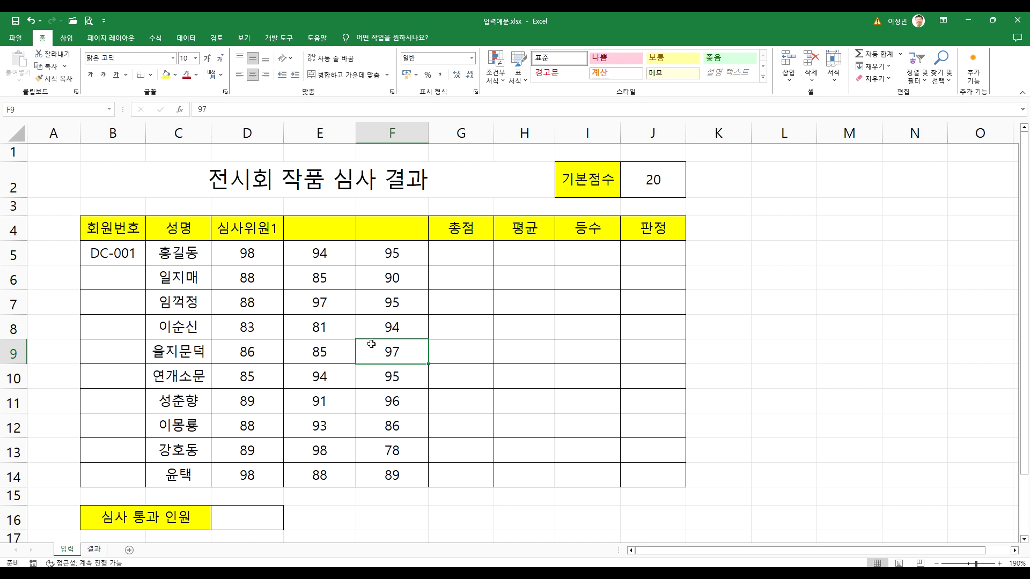
Step: Review the first member number in B5, the scores and the 회원번호 header in B4 of the sample table
{"action": "left_click", "coordinate": [116, 256]}
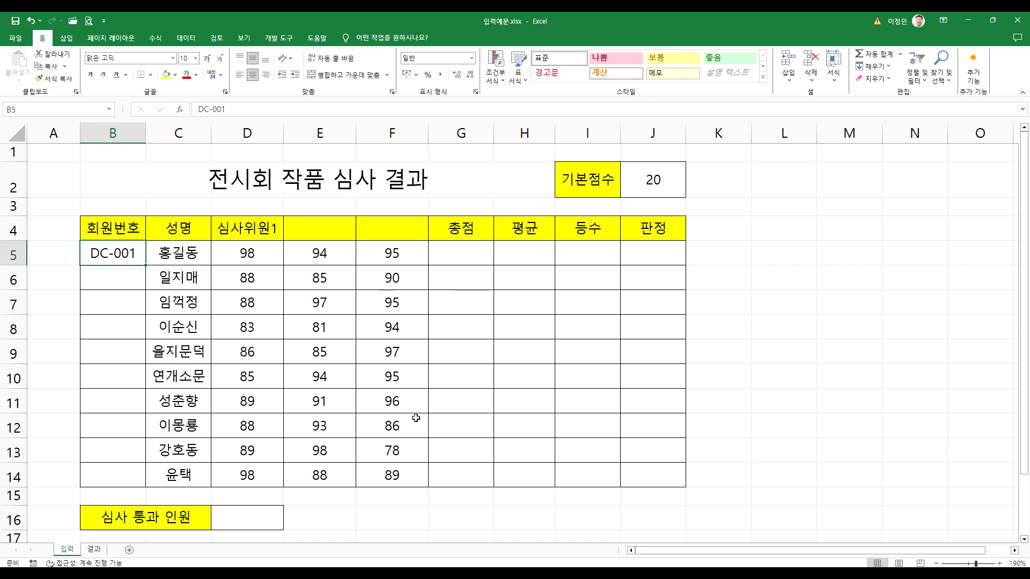
{"action": "left_click", "coordinate": [369, 397]}
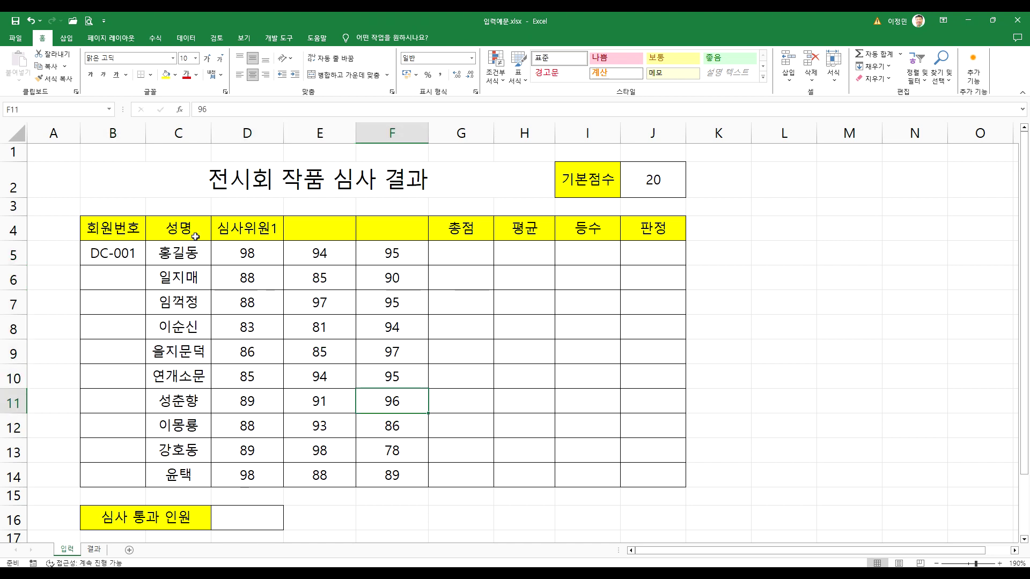
{"action": "left_click", "coordinate": [110, 226]}
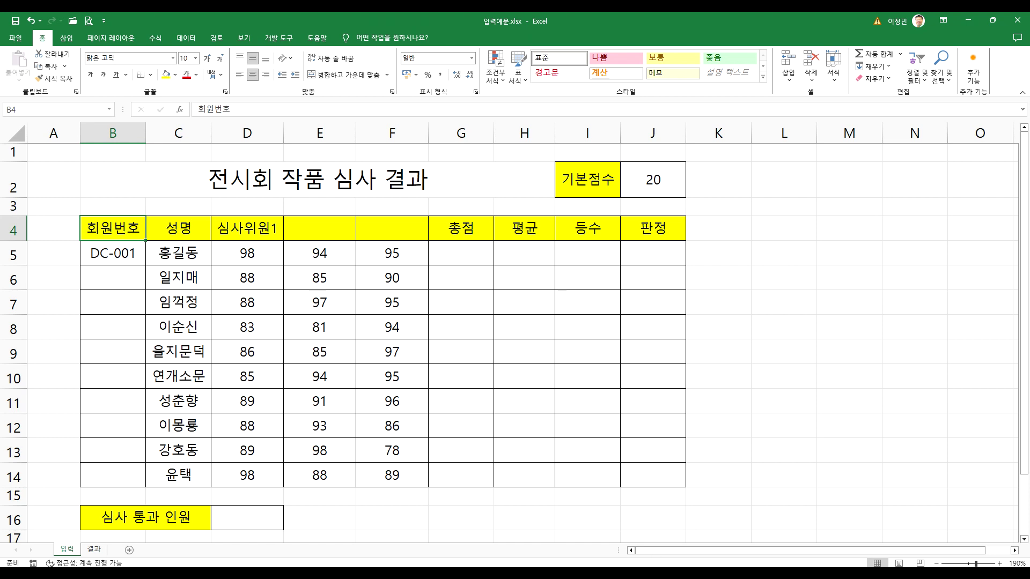
Step: Switch to the new workbook 통합 문서1 and enter the header 회원번호 in B4, correcting the typing errors
{"action": "left_click", "coordinate": [751, 531]}
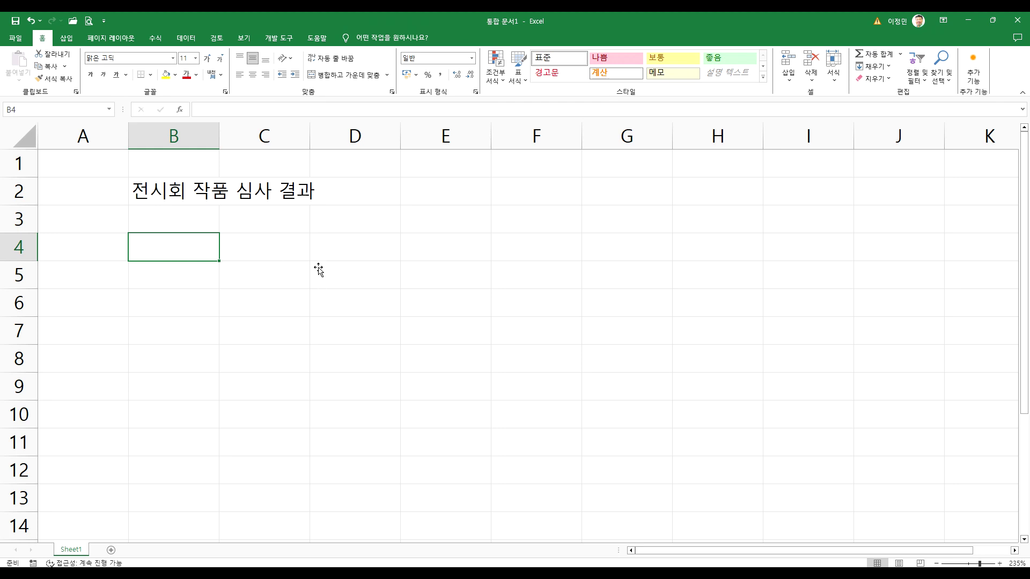
{"action": "type", "text": "ㅎㅚ원번호"}
{"action": "left_click", "coordinate": [281, 248]}
{"action": "left_click", "coordinate": [184, 251]}
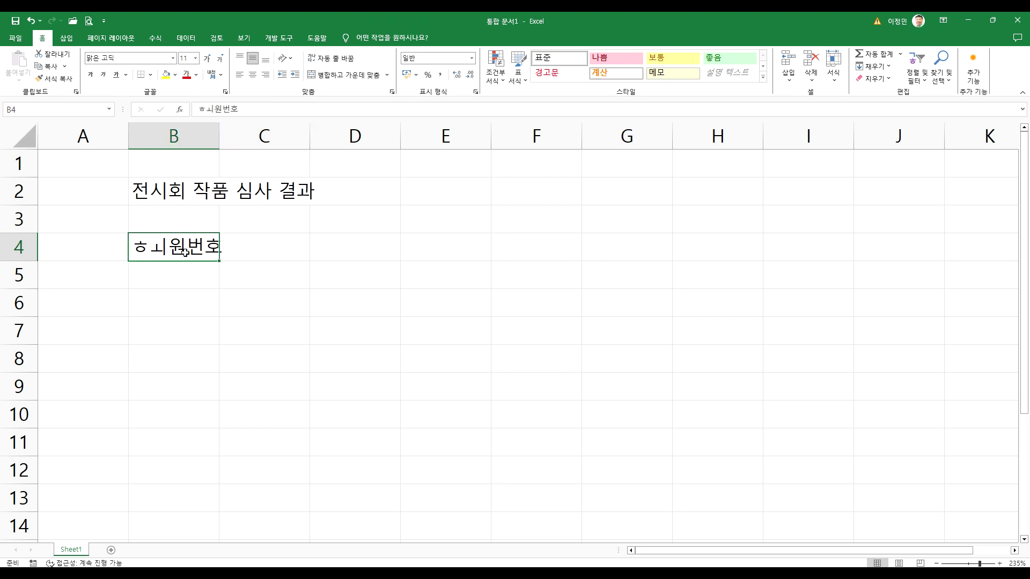
{"action": "type", "text": "회원버ㅏㄴ호"}
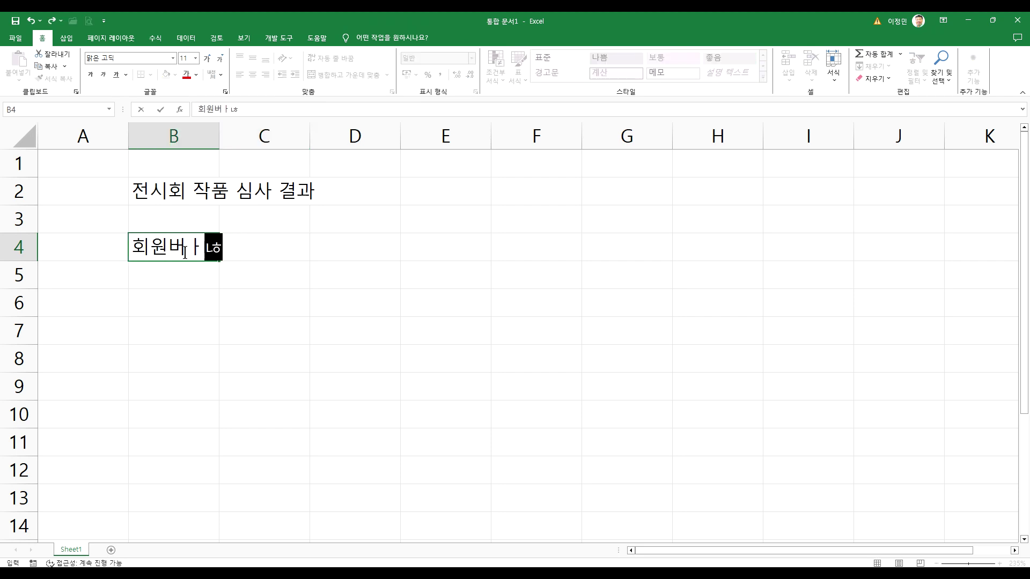
{"action": "key", "text": "BackSpace"}
{"action": "key", "text": "BackSpace"}
{"action": "key", "text": "BackSpace"}
{"action": "key", "text": "BackSpace"}
{"action": "key", "text": "BackSpace"}
{"action": "type", "text": "번호"}
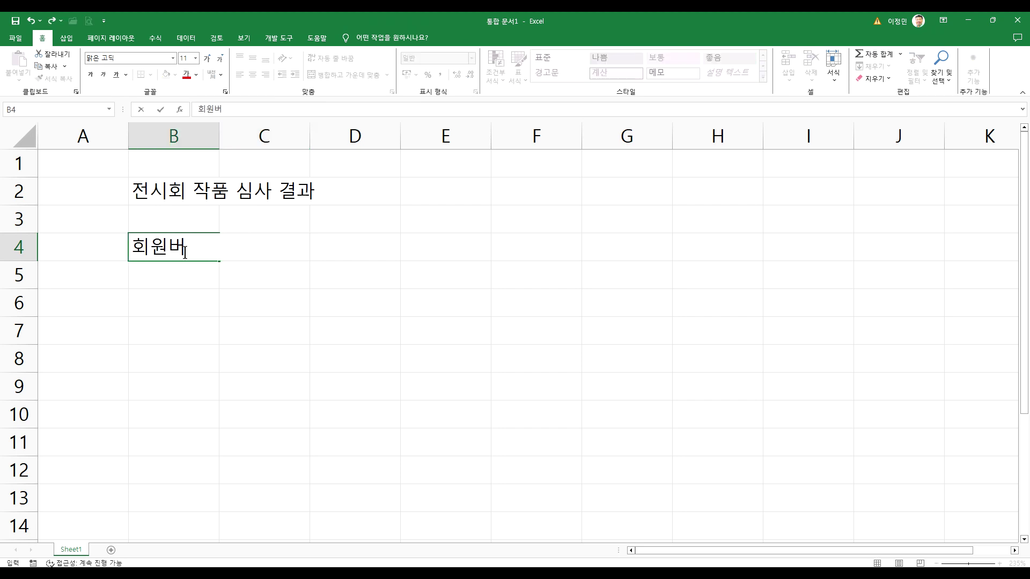
{"action": "key", "text": "Tab"}
Step: Enter the headers 성명 in C4 and 심사위원1 in D4, leaving E4 and F4 empty
{"action": "type", "text": "성명"}
{"action": "key", "text": "Tab"}
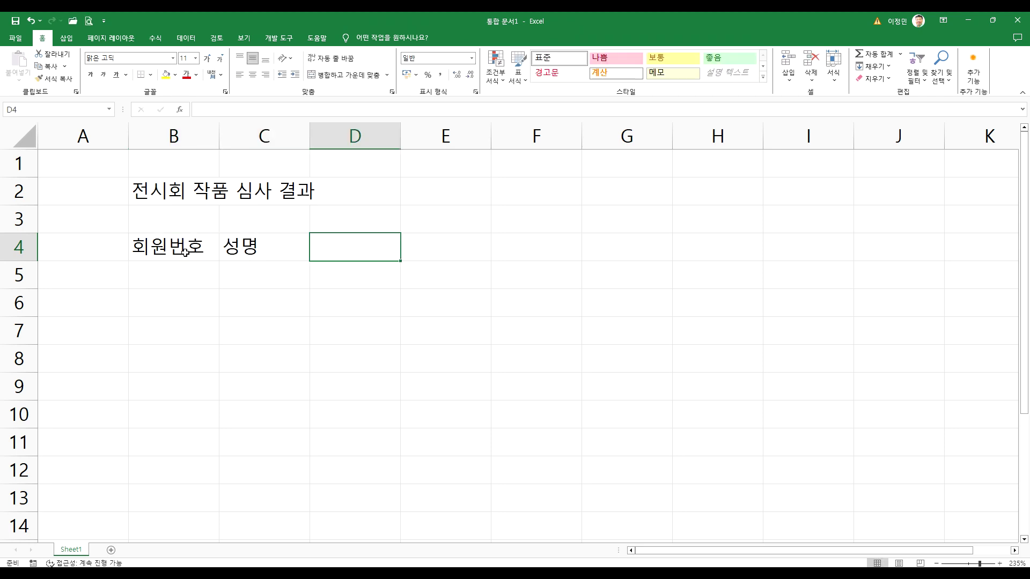
{"action": "type", "text": "심사위원"}
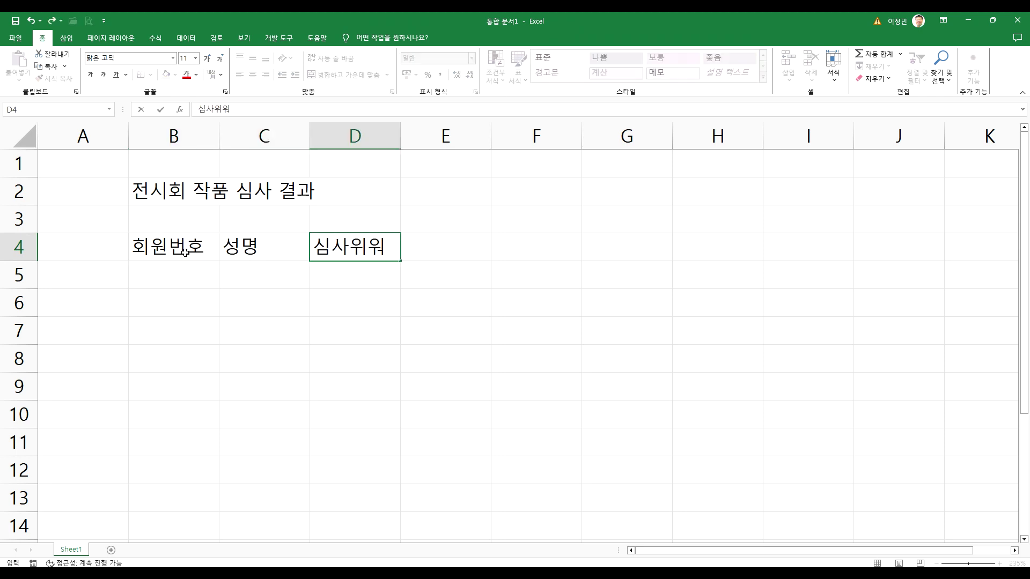
{"action": "type", "text": "1"}
{"action": "key", "text": "Tab"}
{"action": "key", "text": "Tab"}
{"action": "key", "text": "Tab"}
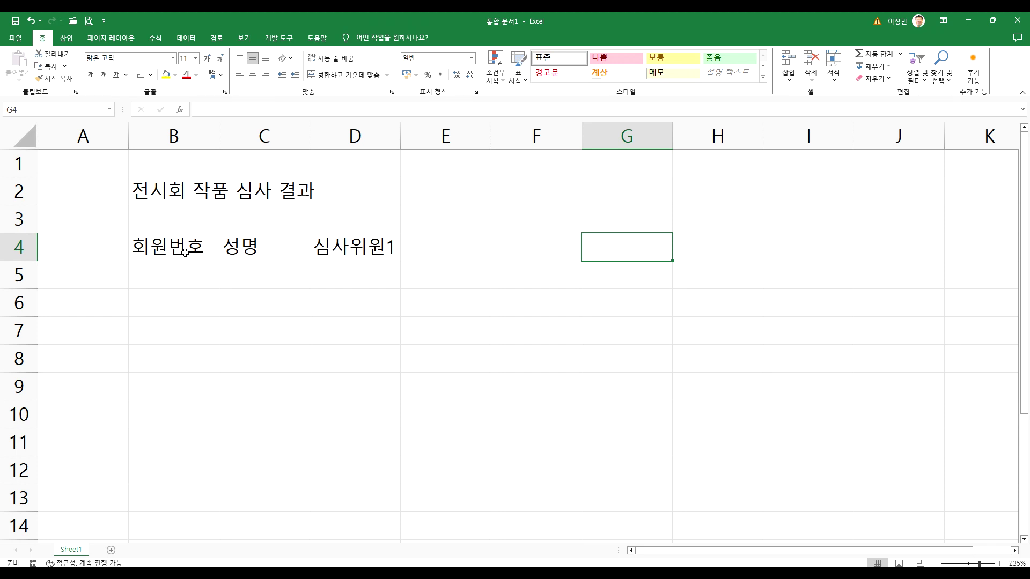
Step: Enter the headers 총점, 평균, 등수 and 판정 in G4:J4
{"action": "type", "text": "총점"}
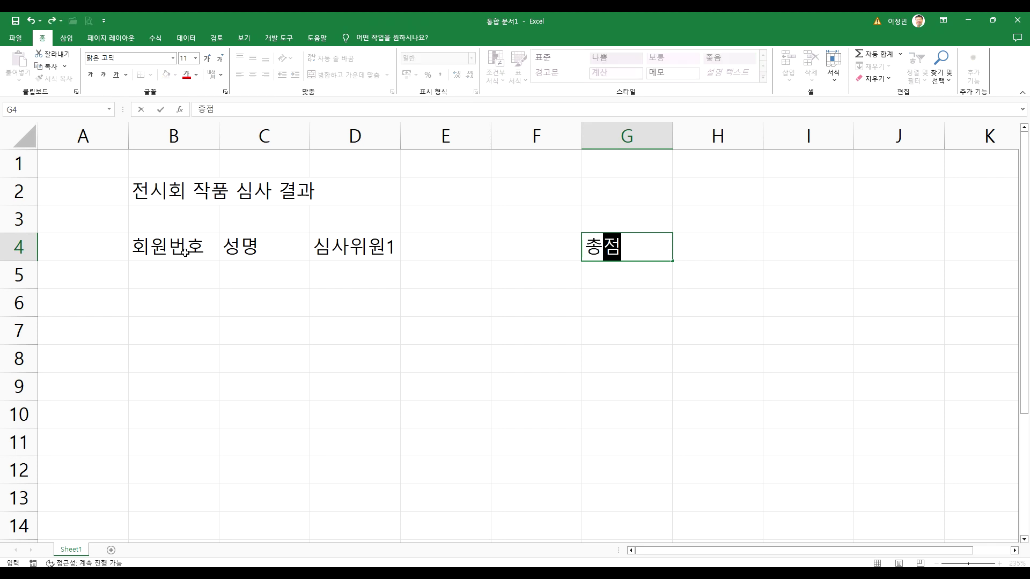
{"action": "key", "text": "Tab"}
{"action": "type", "text": "평균"}
{"action": "key", "text": "Tab"}
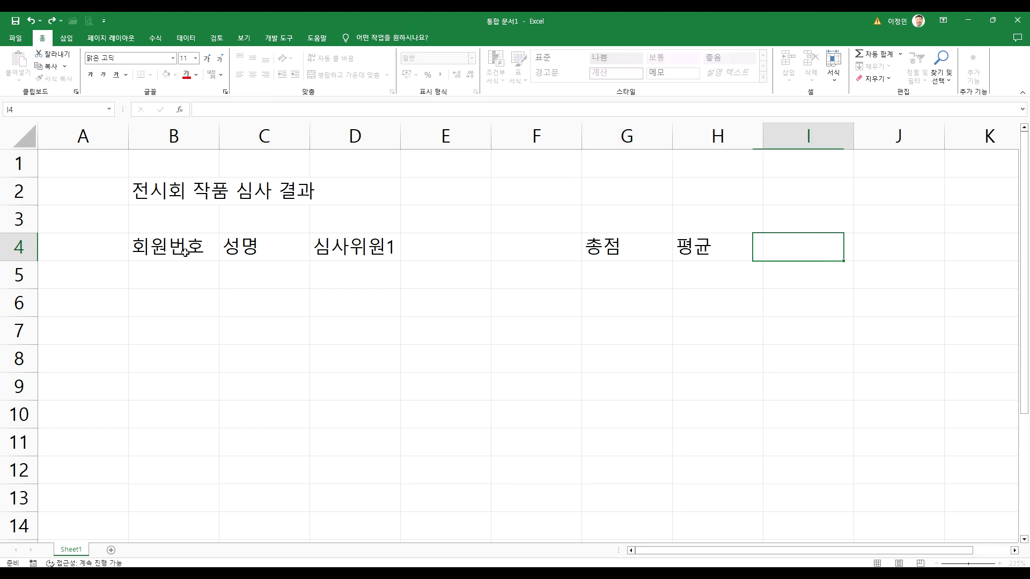
{"action": "type", "text": "등수"}
{"action": "key", "text": "Tab"}
{"action": "type", "text": "판정"}
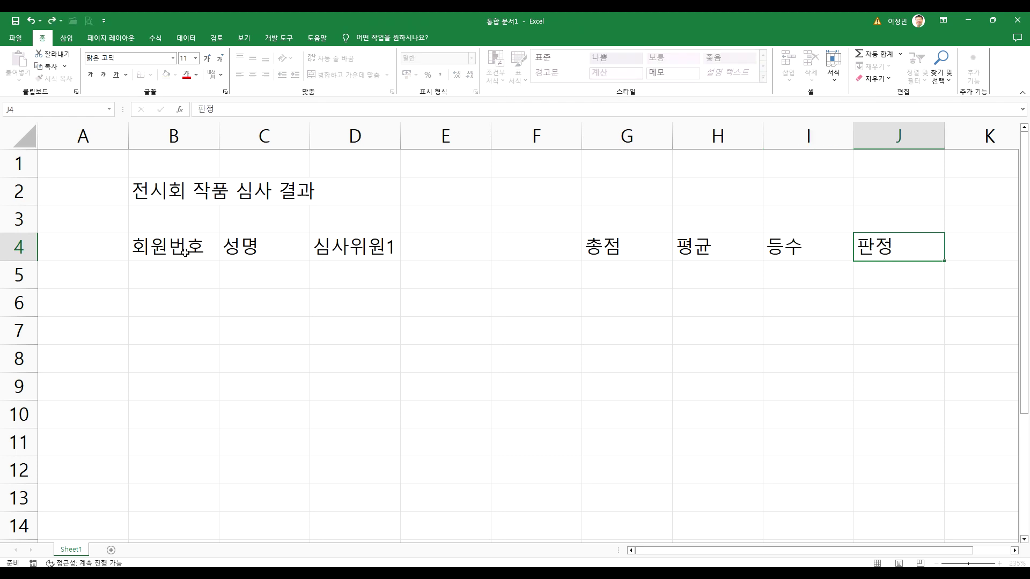
{"action": "key", "text": "Return"}
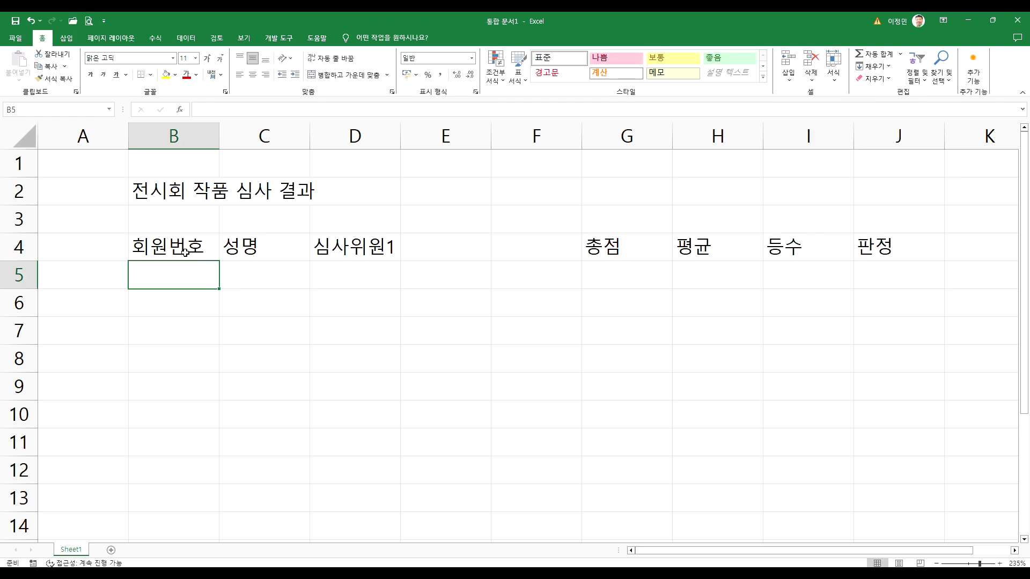
Step: Enter the first member number in B5 and the first member's name in C5
{"action": "type", "text": "DC-001"}
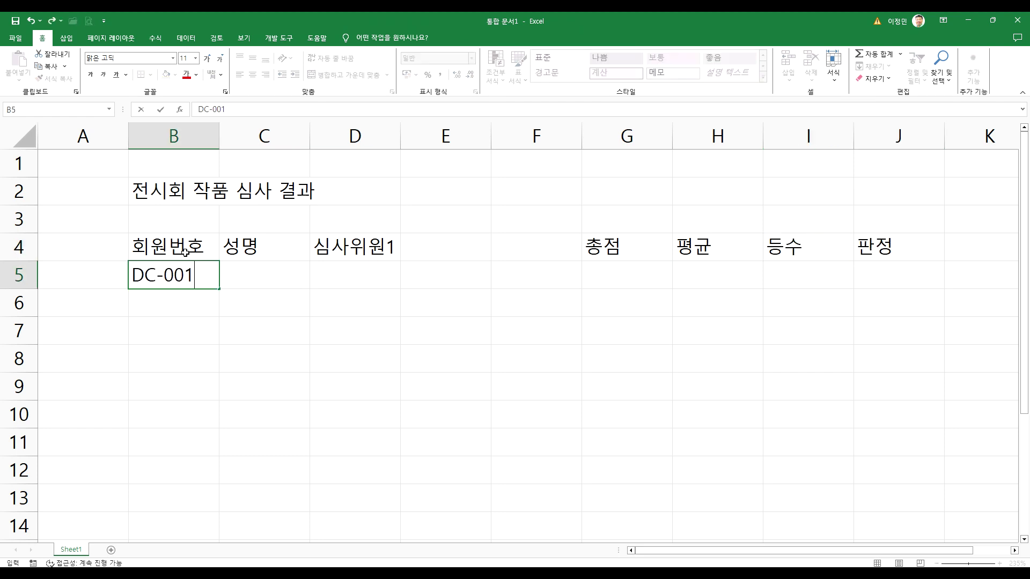
{"action": "key", "text": "Tab"}
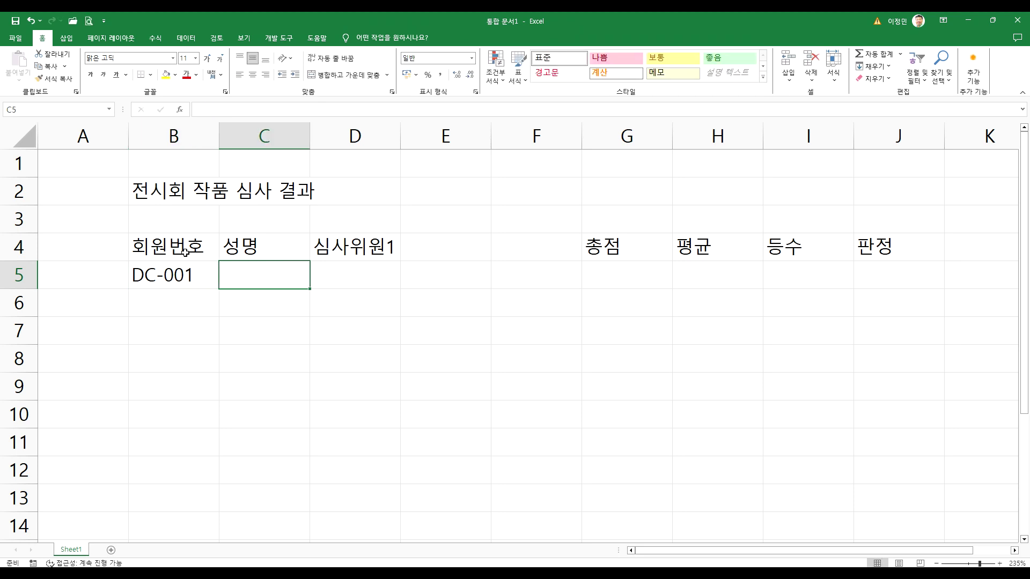
{"action": "type", "text": "홍길동"}
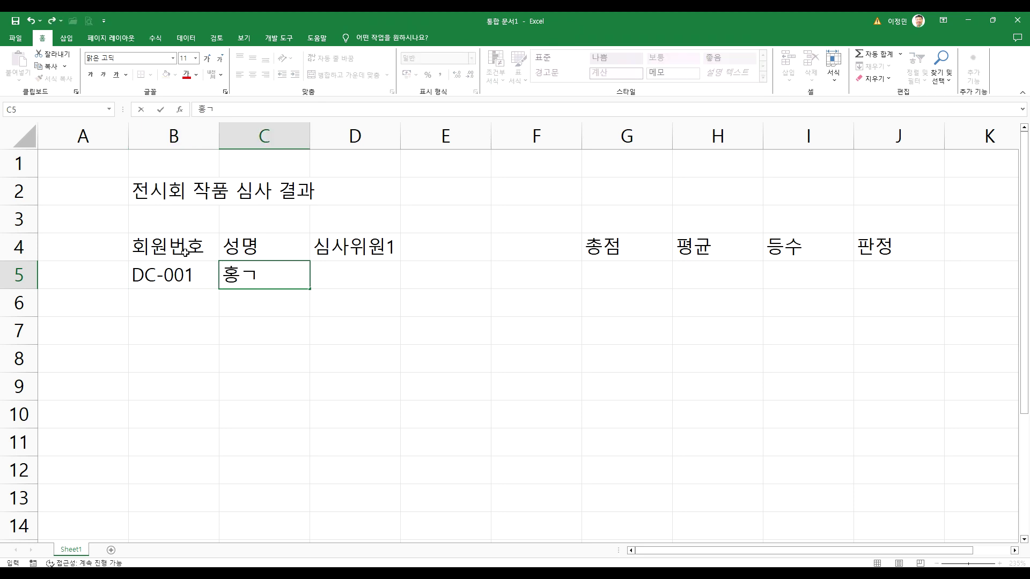
{"action": "key", "text": "Return"}
{"action": "type", "text": "임꺽ㅗ"}
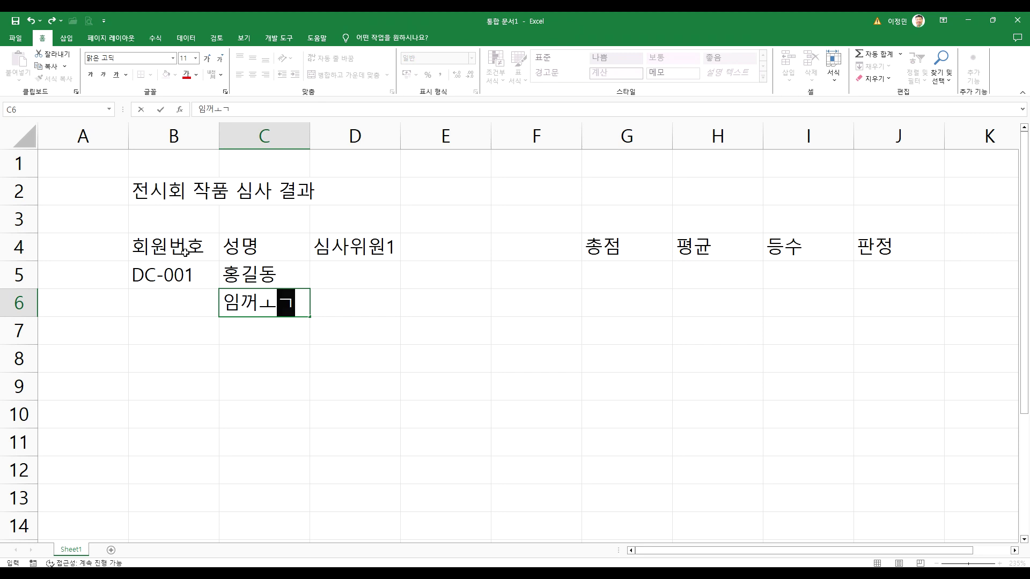
{"action": "key", "text": "BackSpace"}
{"action": "key", "text": "BackSpace"}
{"action": "type", "text": "꺽정"}
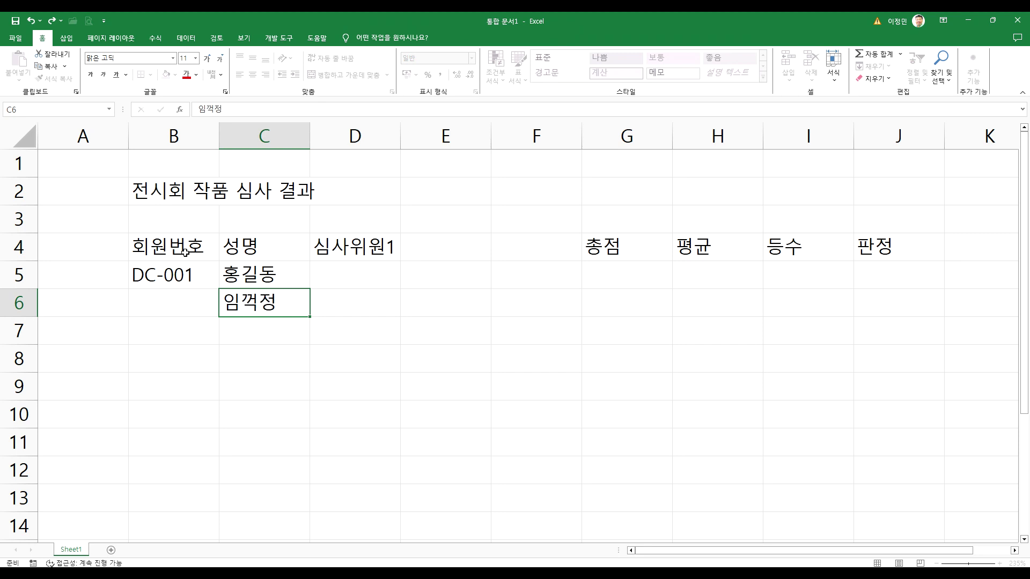
{"action": "key", "text": "Return"}
{"action": "type", "text": "ㅇ"}
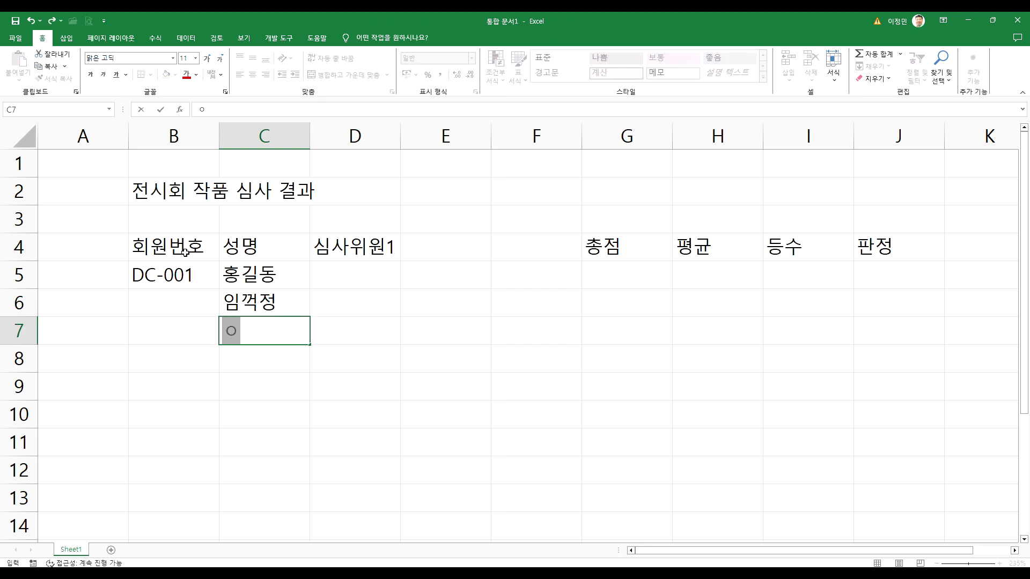
{"action": "key", "text": "Escape"}
Step: Replace the entry in C6 with the second member's name and enter the third member's name in C7
{"action": "key", "text": "Up"}
{"action": "type", "text": "일지매"}
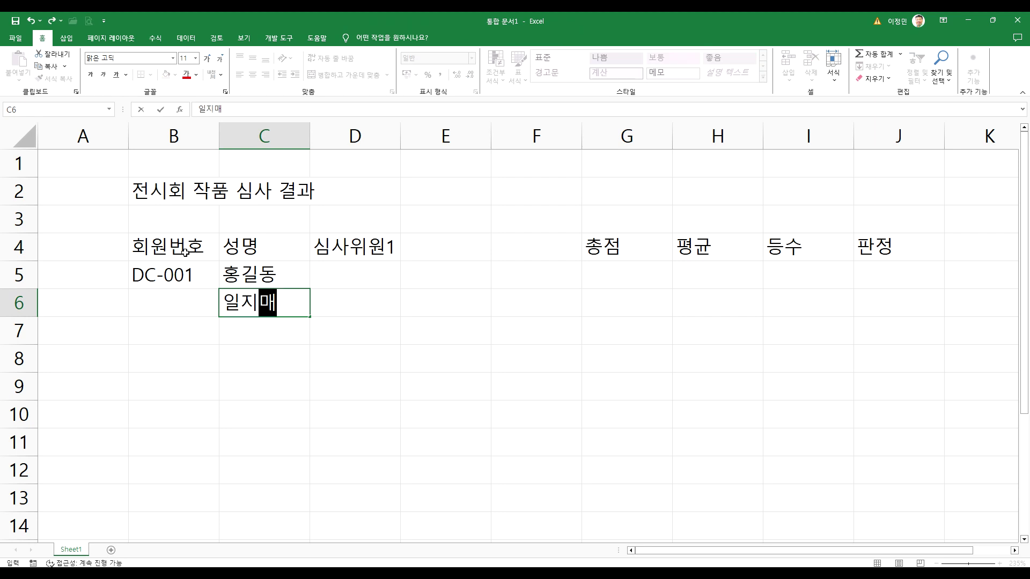
{"action": "key", "text": "Return"}
{"action": "type", "text": "임ㄲ"}
{"action": "type", "text": "꺽정"}
{"action": "key", "text": "Return"}
Step: Enter the fourth and fifth members' names in C8 and C9, correcting the mistyped characters
{"action": "type", "text": "웃"}
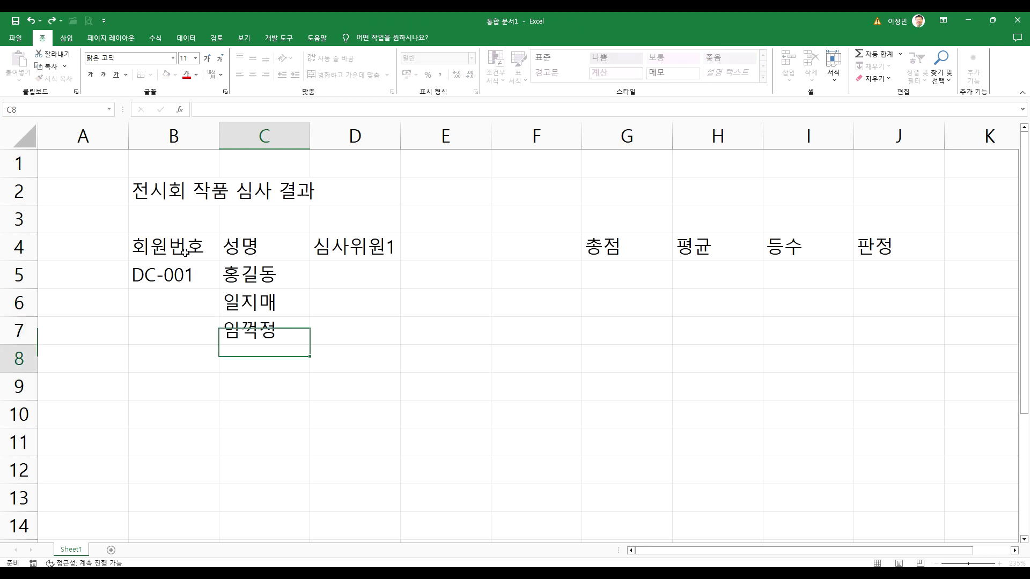
{"action": "type", "text": "ㅜㄴ시"}
{"action": "key", "text": "BackSpace"}
{"action": "key", "text": "BackSpace"}
{"action": "key", "text": "BackSpace"}
{"action": "key", "text": "BackSpace"}
{"action": "type", "text": "이수ㄴ신"}
{"action": "key", "text": "Return"}
{"action": "type", "text": "을지문덕"}
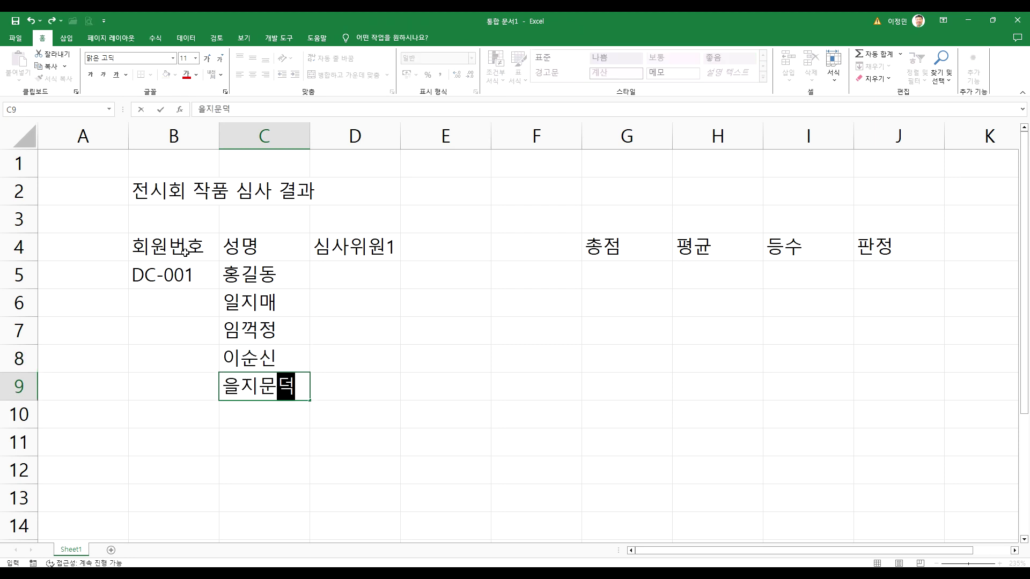
{"action": "key", "text": "Return"}
Step: Enter the sixth and seventh members' names in C10 and C11, retyping C11 to fix its mistyped characters
{"action": "type", "text": "연개"}
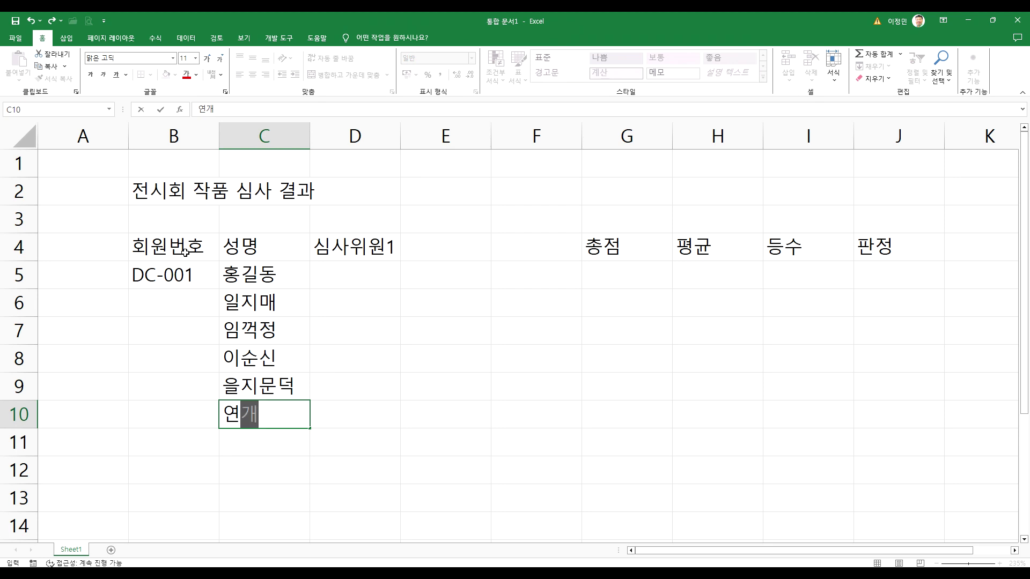
{"action": "type", "text": "소문"}
{"action": "key", "text": "Return"}
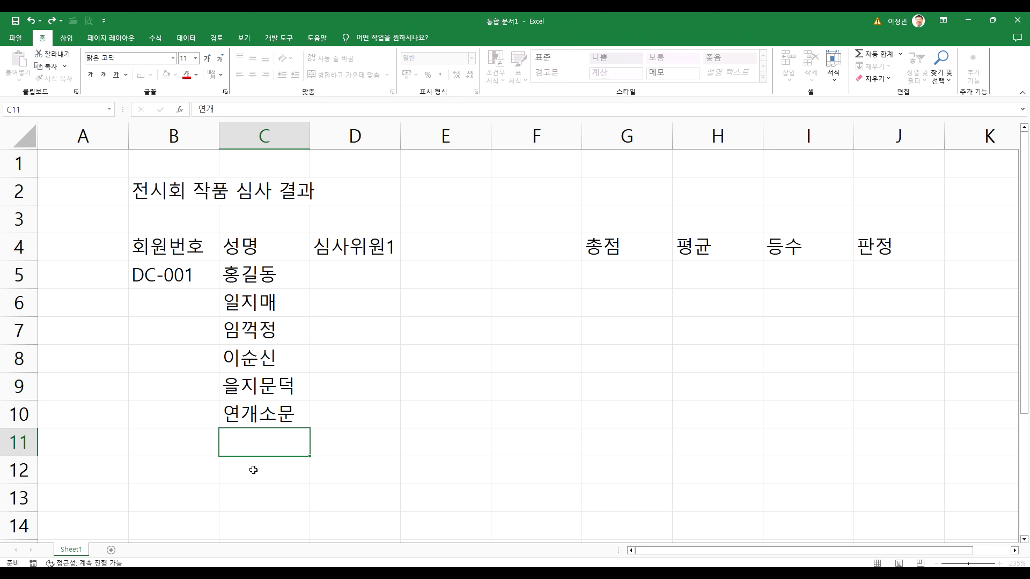
{"action": "type", "text": "ㅅㅓㅇ추"}
{"action": "key", "text": "Return"}
{"action": "scroll", "coordinate": [254, 470], "scroll_direction": "down", "scroll_amount": 1}
{"action": "left_click", "coordinate": [261, 442]}
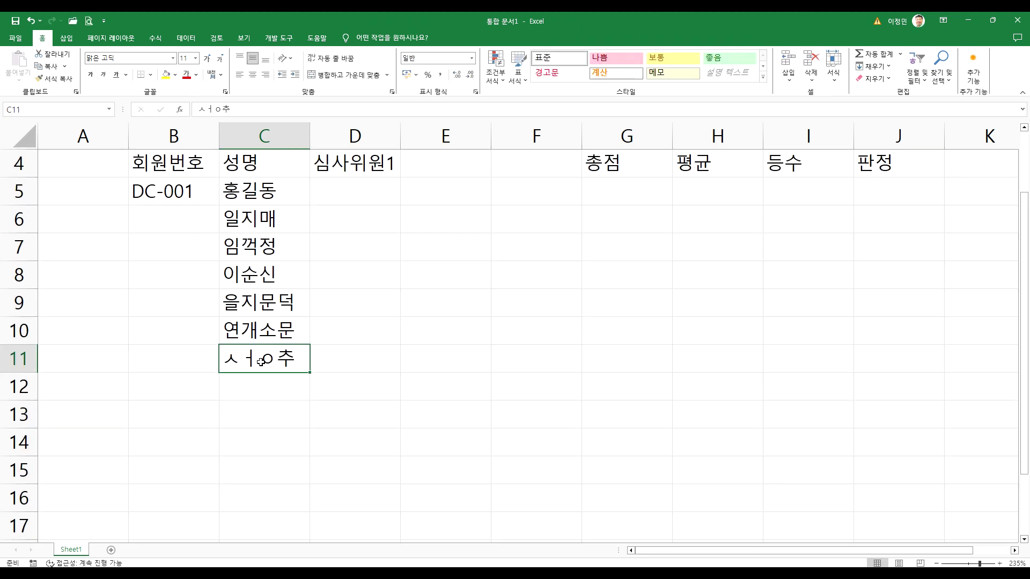
{"action": "type", "text": "성춘햐"}
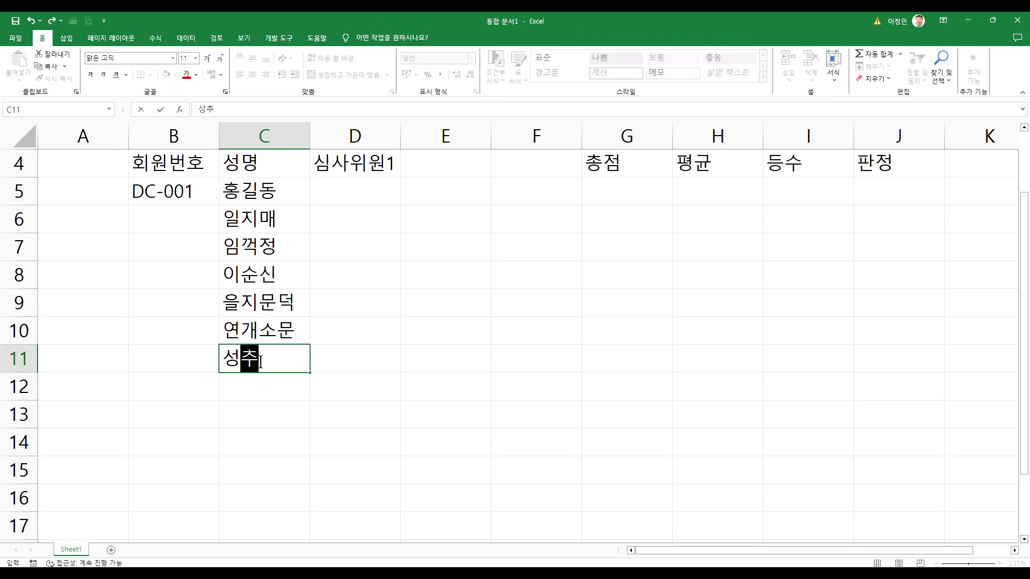
{"action": "type", "text": "ㅇ"}
{"action": "key", "text": "Return"}
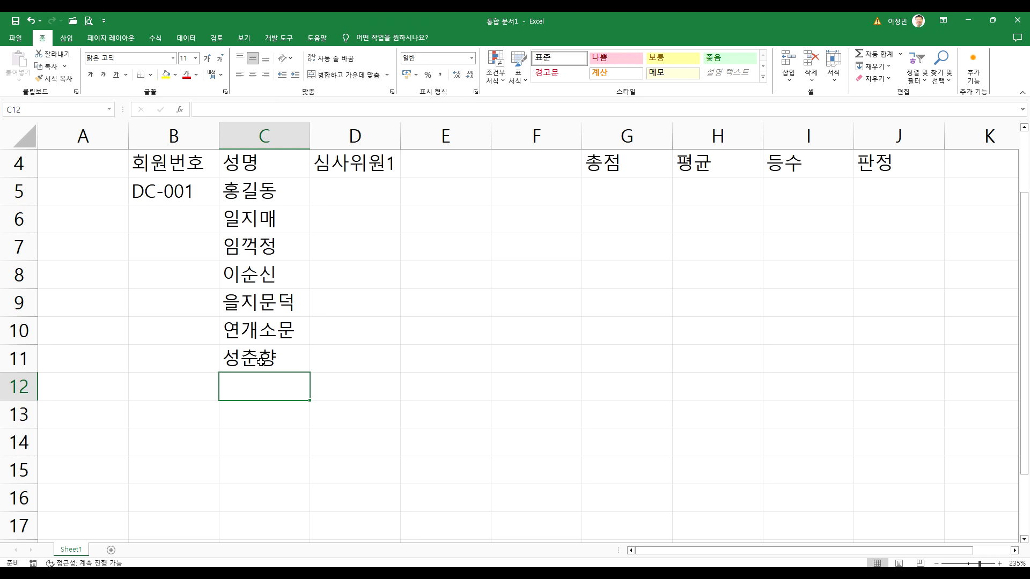
Step: Enter the last three members' names in C12:C14 of the 성명 column
{"action": "type", "text": "이몽룡"}
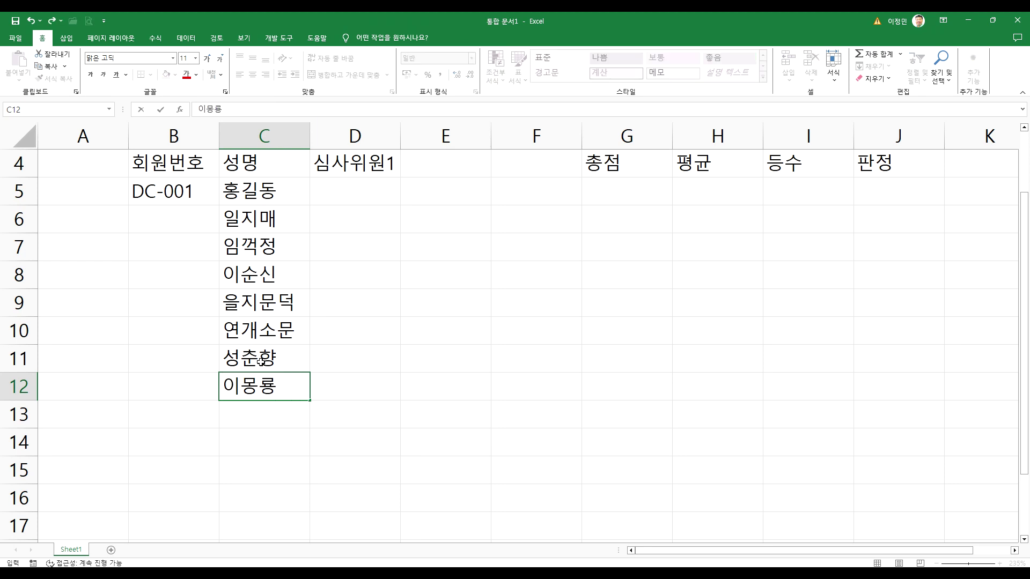
{"action": "key", "text": "Return"}
{"action": "type", "text": "강호동"}
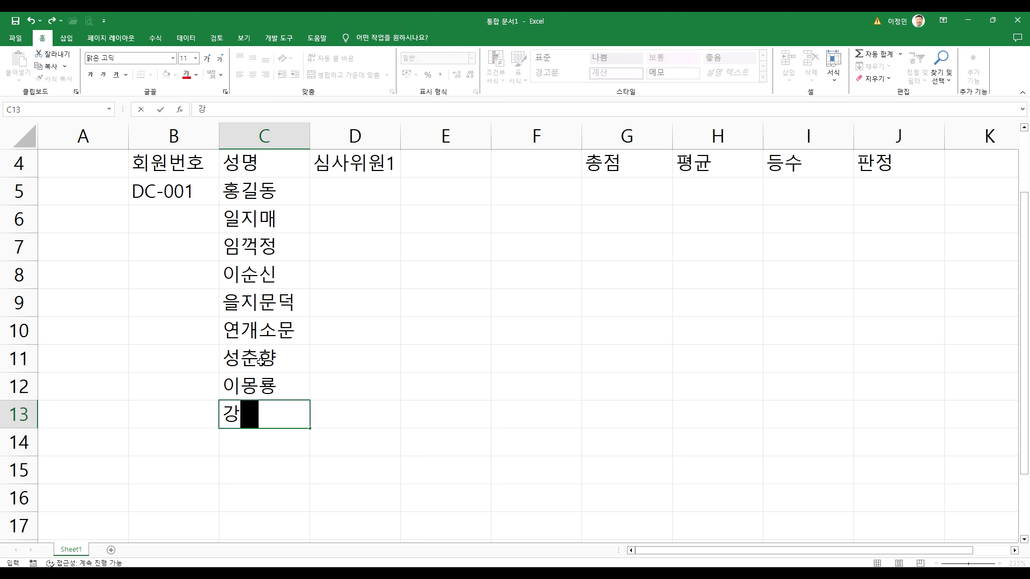
{"action": "key", "text": "Return"}
{"action": "type", "text": "윤택"}
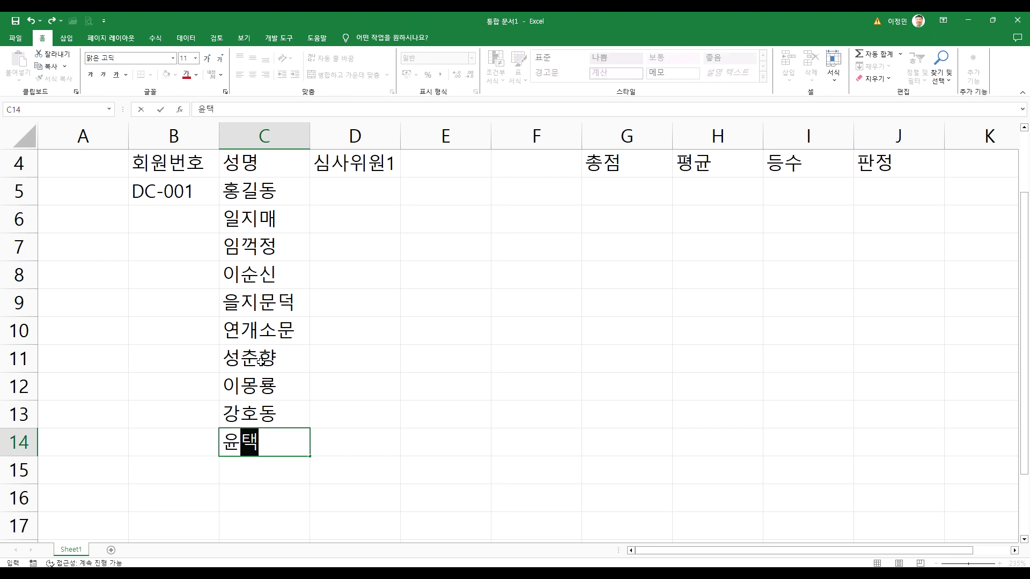
Step: Select the score range D5:F14 and enter 98, 88, 88, 83 and 86 in D5:D9
{"action": "left_click_drag", "start_coordinate": [349, 193], "coordinate": [553, 438]}
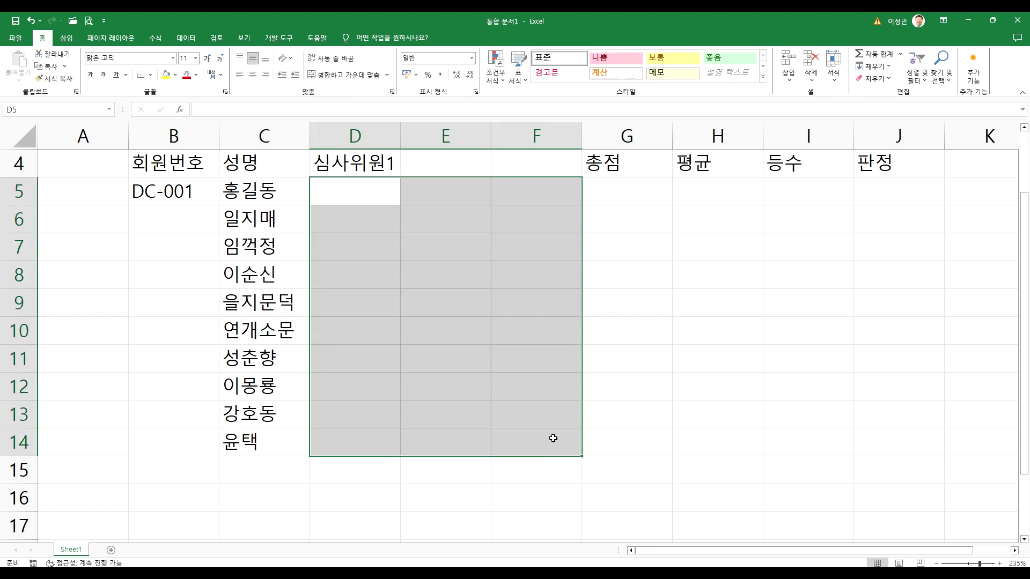
{"action": "type", "text": "98"}
{"action": "key", "text": "Return"}
{"action": "type", "text": "88"}
{"action": "key", "text": "Return"}
{"action": "type", "text": "88"}
{"action": "key", "text": "Return"}
{"action": "type", "text": "83"}
{"action": "key", "text": "Return"}
{"action": "type", "text": "86"}
{"action": "key", "text": "Return"}
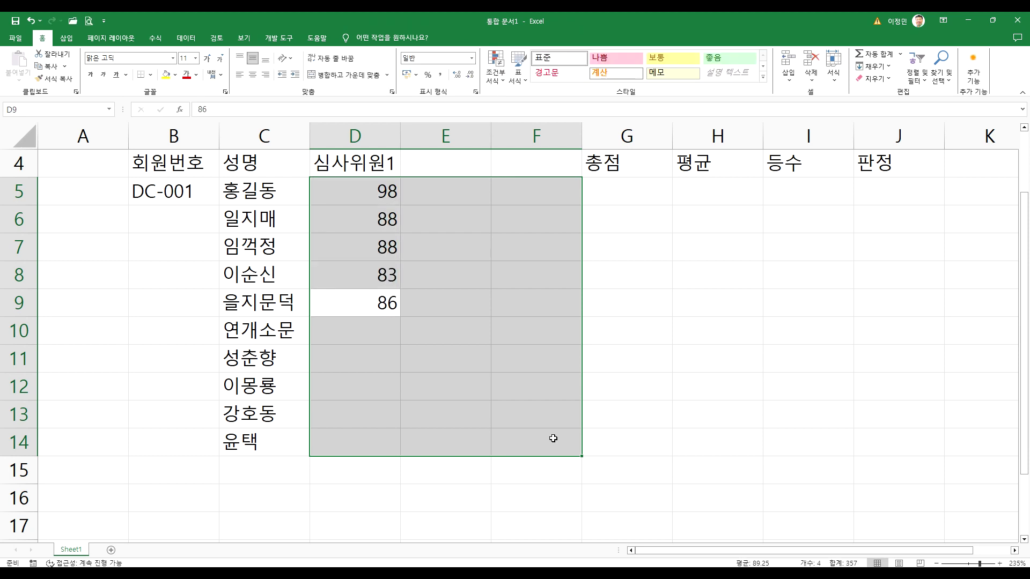
Step: Enter the remaining 심사위원1 scores 85, 89, 88, 89 and 98 in D10:D14
{"action": "type", "text": "85"}
{"action": "key", "text": "Return"}
{"action": "type", "text": "89"}
{"action": "key", "text": "Return"}
{"action": "type", "text": "88"}
{"action": "key", "text": "Return"}
{"action": "type", "text": "89"}
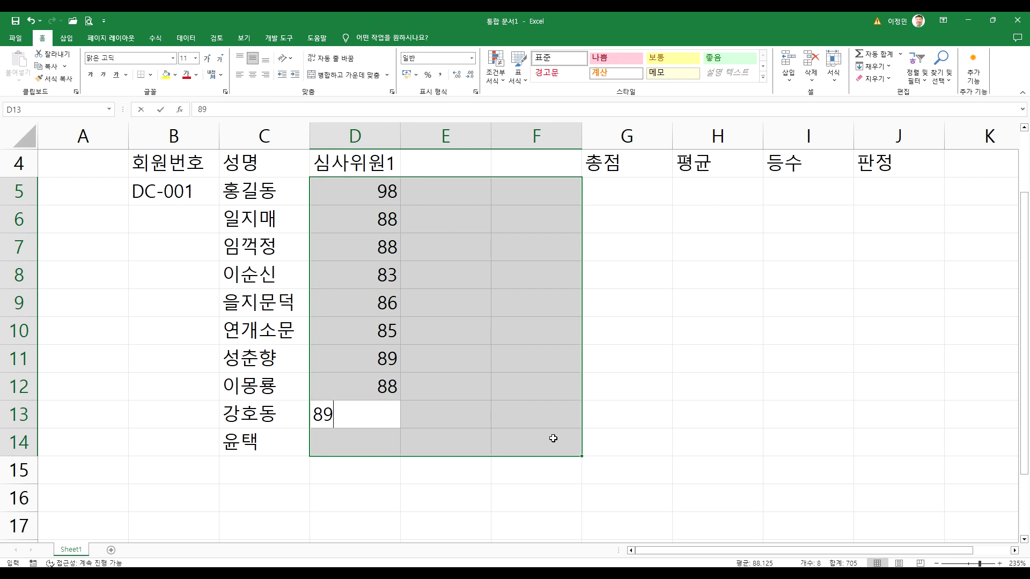
{"action": "key", "text": "Return"}
{"action": "type", "text": "9/8"}
{"action": "key", "text": "BackSpace"}
{"action": "key", "text": "BackSpace"}
{"action": "key", "text": "BackSpace"}
{"action": "type", "text": "98"}
{"action": "key", "text": "Return"}
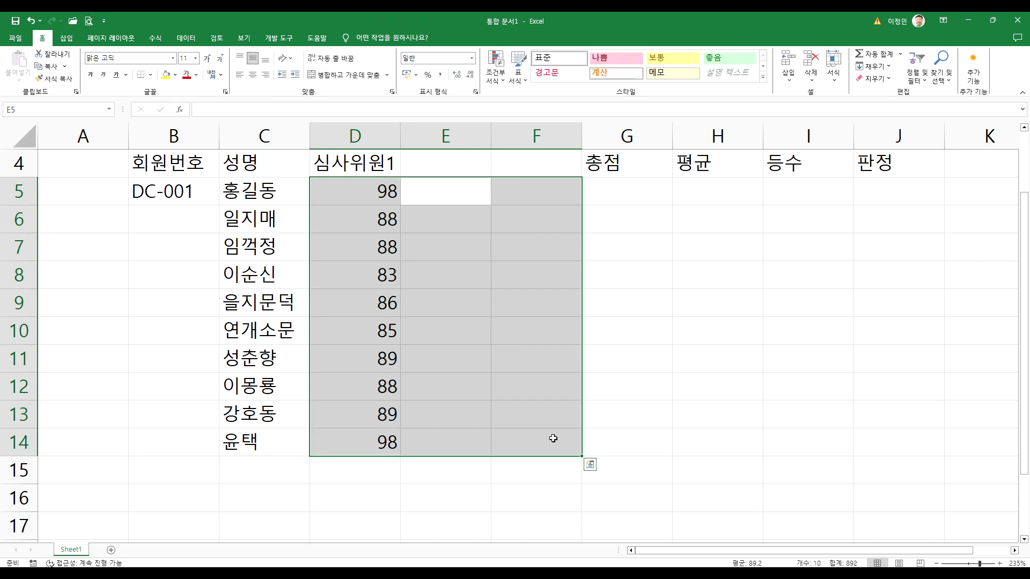
Step: Enter the second judge's scores 94, 85, 97, 81 and 85 in E5:E9
{"action": "type", "text": "94"}
{"action": "key", "text": "Return"}
{"action": "type", "text": "85"}
{"action": "key", "text": "Return"}
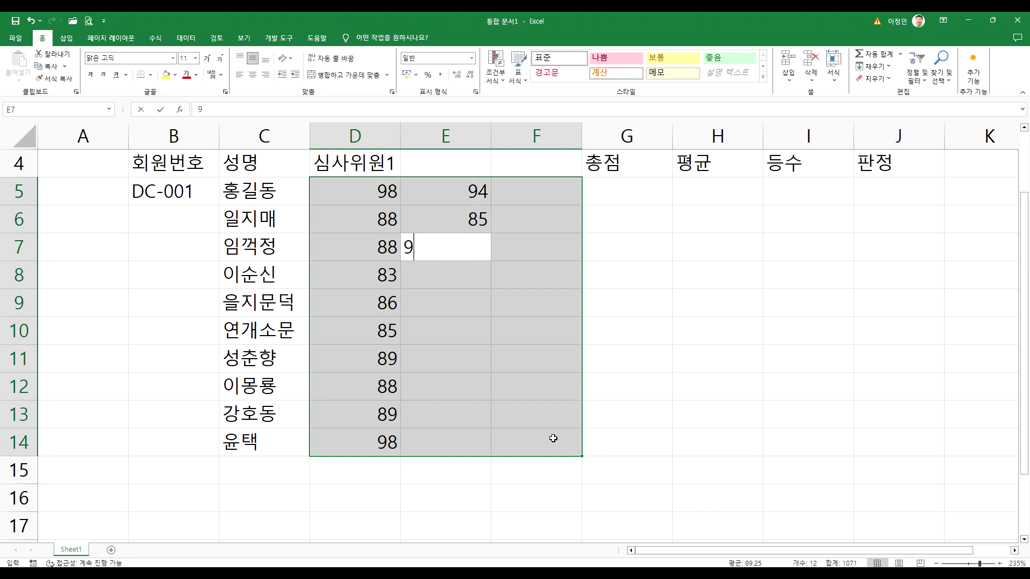
{"action": "type", "text": "97"}
{"action": "key", "text": "Return"}
{"action": "type", "text": "81"}
{"action": "key", "text": "Return"}
{"action": "type", "text": "85"}
{"action": "key", "text": "Return"}
Step: Enter the second judge's remaining scores 94, 91, 83, 98 and 88 in E10:E14
{"action": "type", "text": "94"}
{"action": "key", "text": "Return"}
{"action": "type", "text": "91"}
{"action": "key", "text": "Return"}
{"action": "type", "text": "83"}
{"action": "key", "text": "Return"}
{"action": "type", "text": "98"}
{"action": "key", "text": "Return"}
{"action": "type", "text": "88"}
{"action": "key", "text": "Return"}
Step: Enter the third judge's scores 95, 90, 95, 94 and 97 in F5:F9
{"action": "type", "text": "95"}
{"action": "key", "text": "Return"}
{"action": "type", "text": "90"}
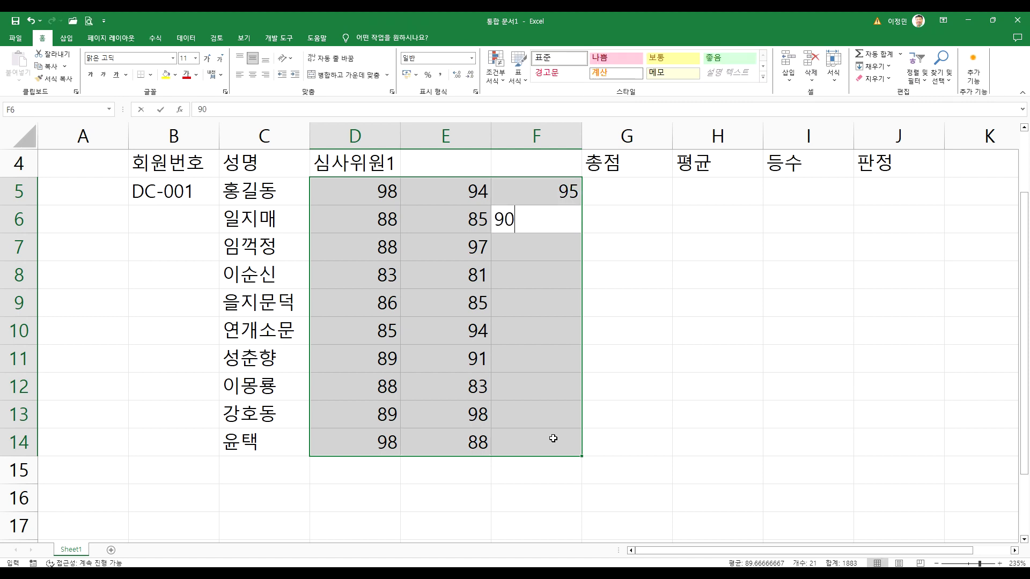
{"action": "key", "text": "Return"}
{"action": "type", "text": "95"}
{"action": "key", "text": "Return"}
{"action": "type", "text": "94"}
{"action": "key", "text": "Return"}
{"action": "type", "text": "97"}
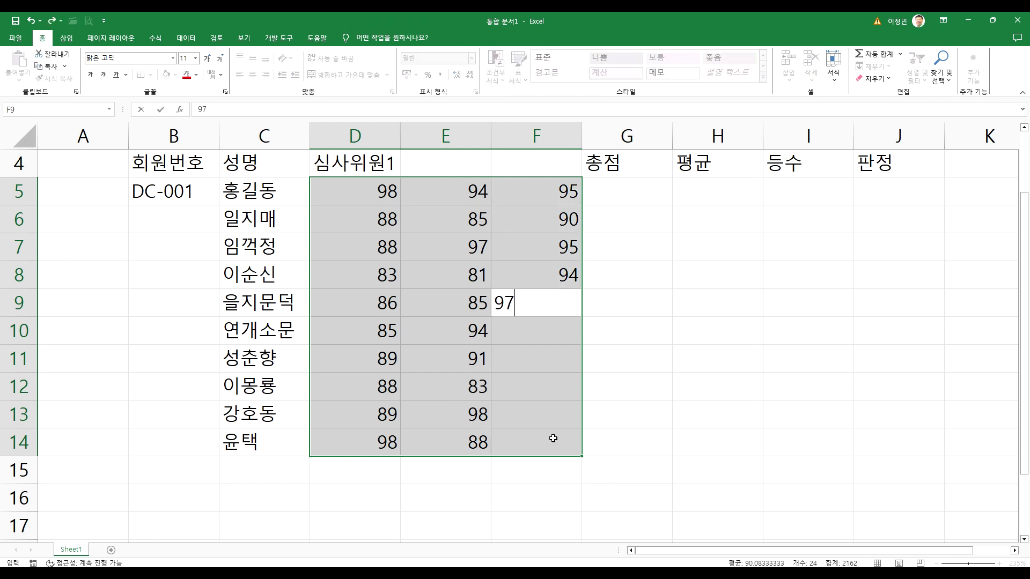
{"action": "key", "text": "Return"}
Step: Enter the third judge's remaining scores 95, 96, 86, 78 and 89 in F10:F14
{"action": "type", "text": "95"}
{"action": "key", "text": "Return"}
{"action": "type", "text": "96"}
{"action": "key", "text": "Return"}
{"action": "type", "text": "86"}
{"action": "key", "text": "Return"}
{"action": "type", "text": "78"}
{"action": "key", "text": "Return"}
{"action": "type", "text": "89"}
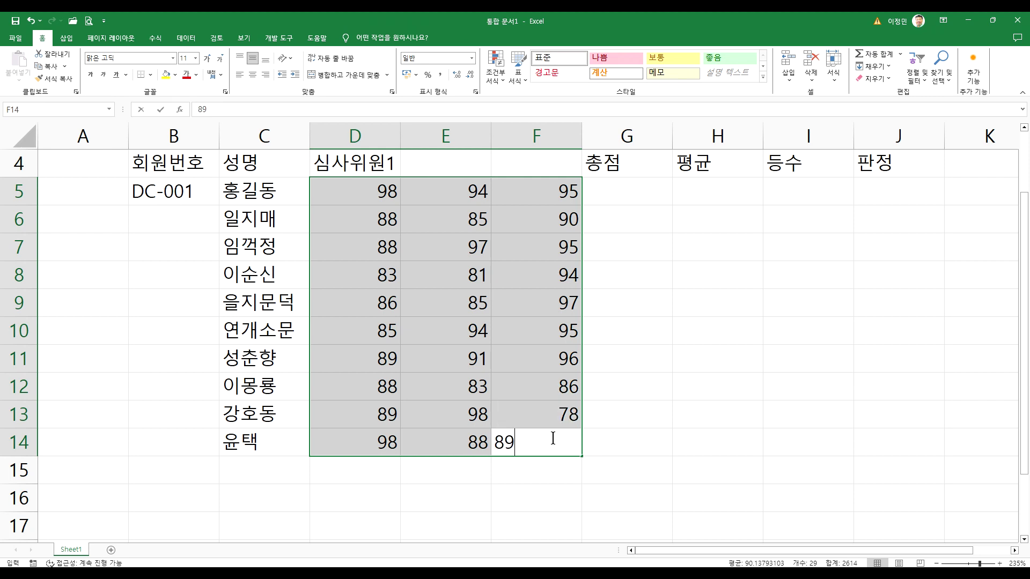
{"action": "key", "text": "Return"}
{"action": "scroll", "coordinate": [510, 408], "scroll_direction": "up", "scroll_amount": 1}
{"action": "scroll", "coordinate": [477, 388], "scroll_direction": "down", "scroll_amount": 1}
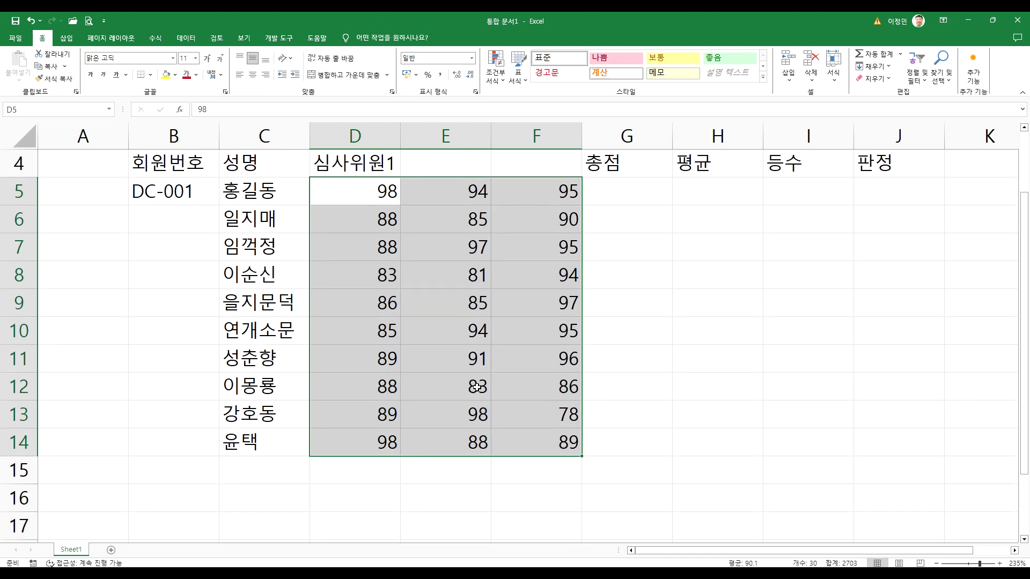
Step: Enter the label 기본점수 in I2 and its value 20 in J2
{"action": "scroll", "coordinate": [606, 335], "scroll_direction": "up", "scroll_amount": 1}
{"action": "left_click", "coordinate": [791, 192]}
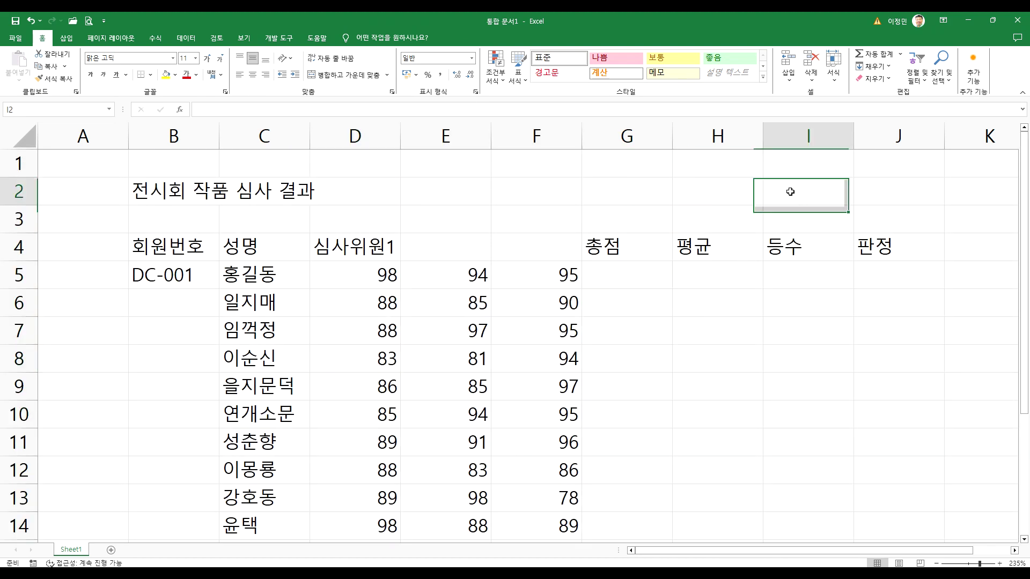
{"action": "type", "text": "기"}
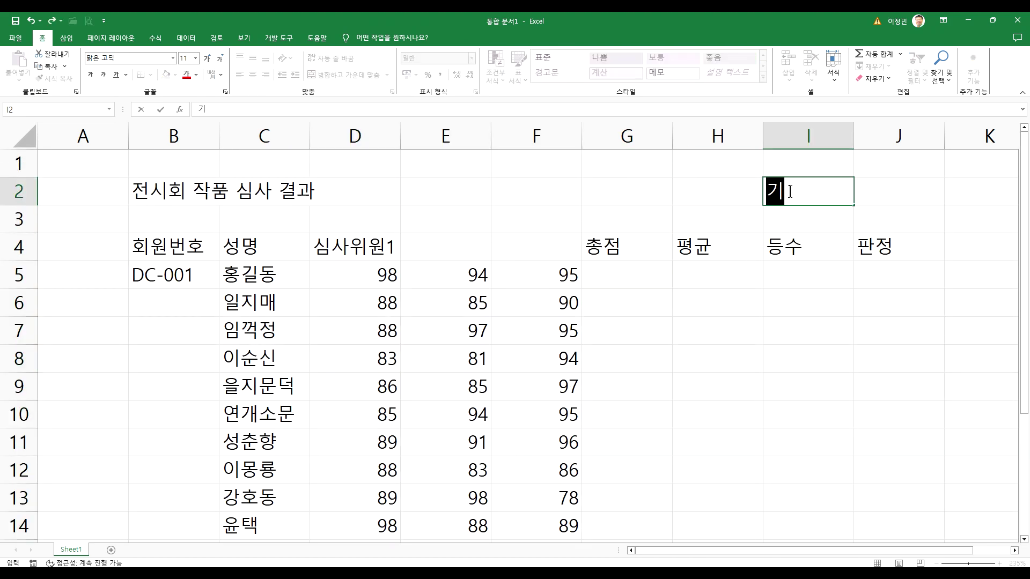
{"action": "type", "text": "본저ㅁ"}
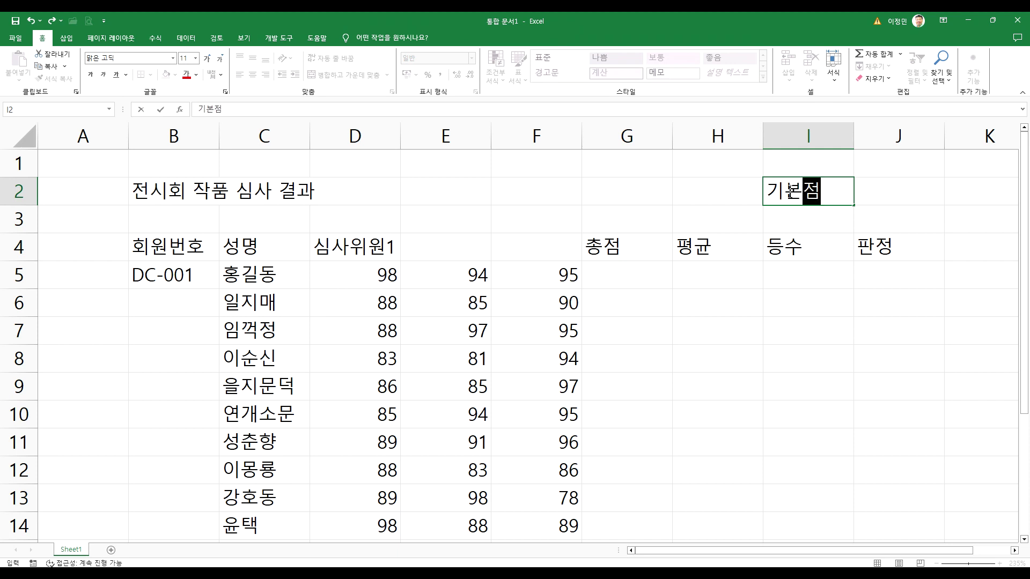
{"action": "key", "text": "Right"}
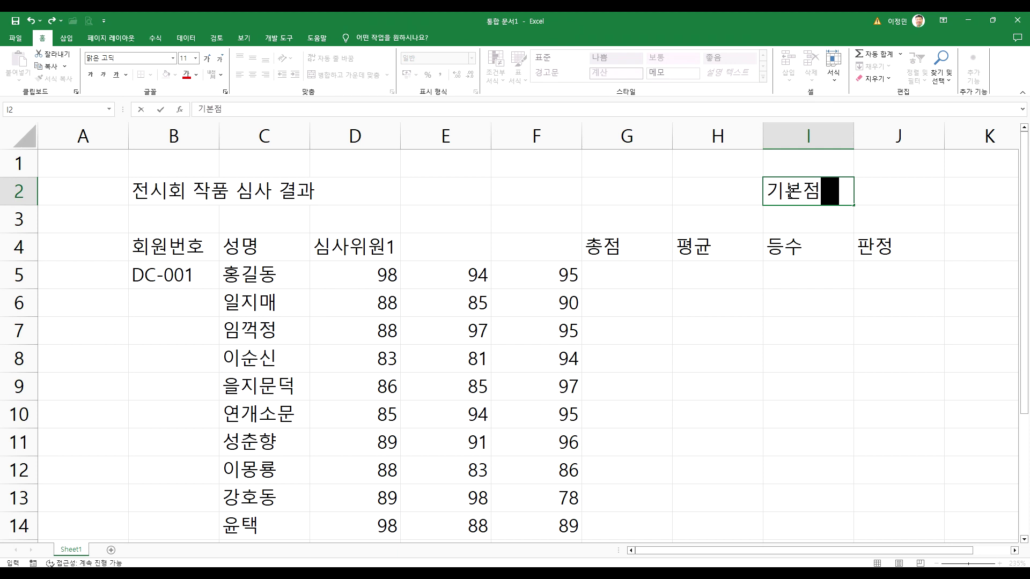
{"action": "type", "text": "수"}
{"action": "key", "text": "Tab"}
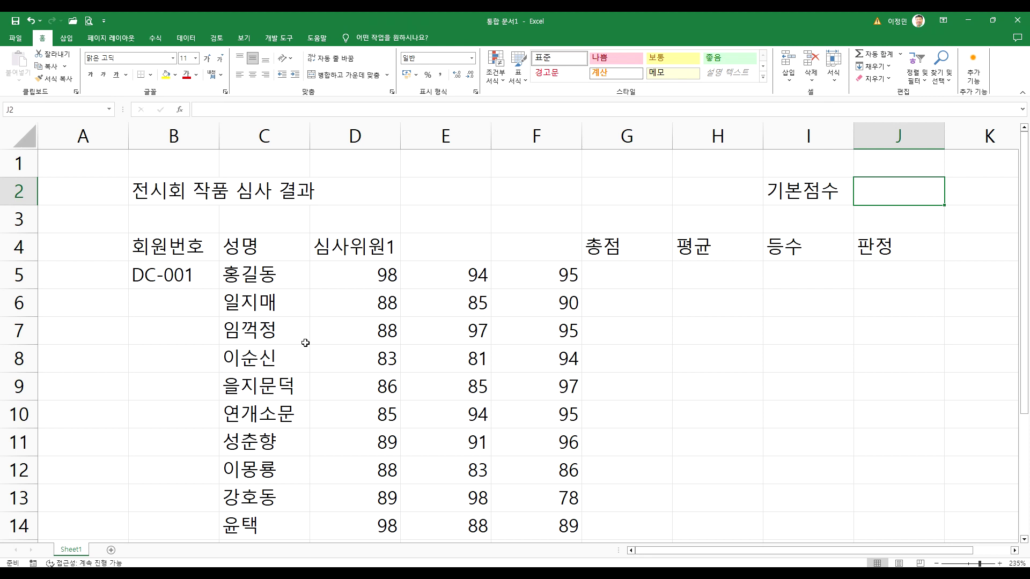
{"action": "scroll", "coordinate": [305, 342], "scroll_direction": "down", "scroll_amount": 1}
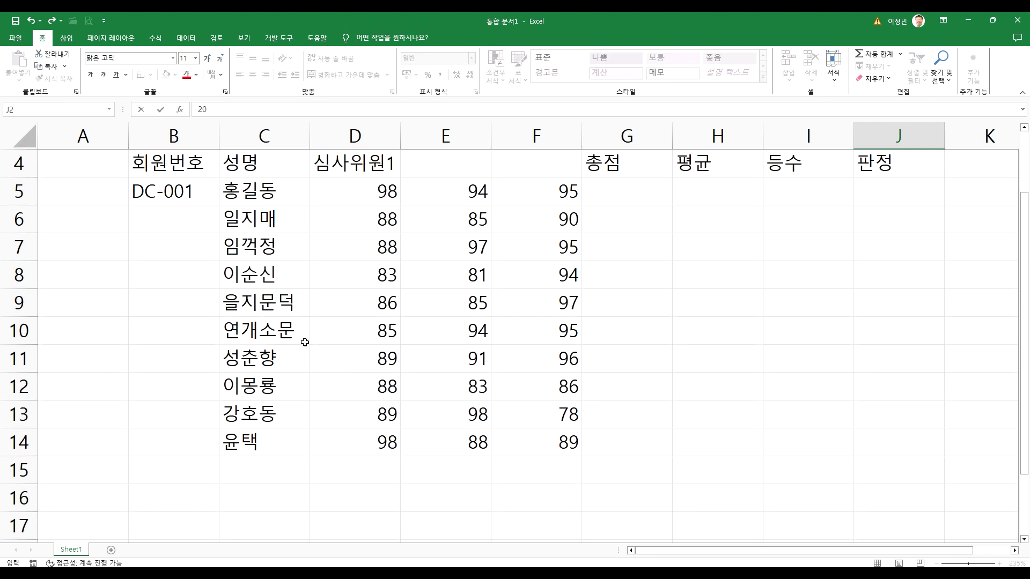
Step: Enter the label 심사 통과 인원 in B16, correcting its spelling and spacing, and leave D16 empty
{"action": "left_click", "coordinate": [142, 493]}
{"action": "type", "text": "심사통ㄱ과인우ㄴ"}
{"action": "key", "text": "F2"}
{"action": "key", "text": "Left"}
{"action": "key", "text": "Left"}
{"action": "key", "text": "Left"}
{"action": "key", "text": "Left"}
{"action": "key", "text": "Right"}
{"action": "key", "text": "Right"}
{"action": "key", "text": "Tab"}
{"action": "key", "text": "Tab"}
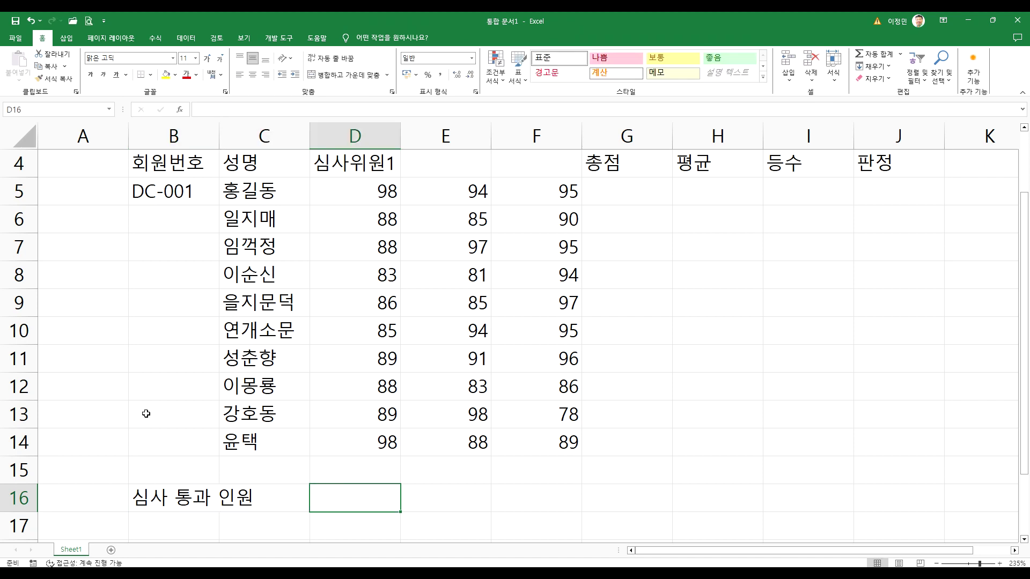
{"action": "scroll", "coordinate": [145, 413], "scroll_direction": "up", "scroll_amount": 1}
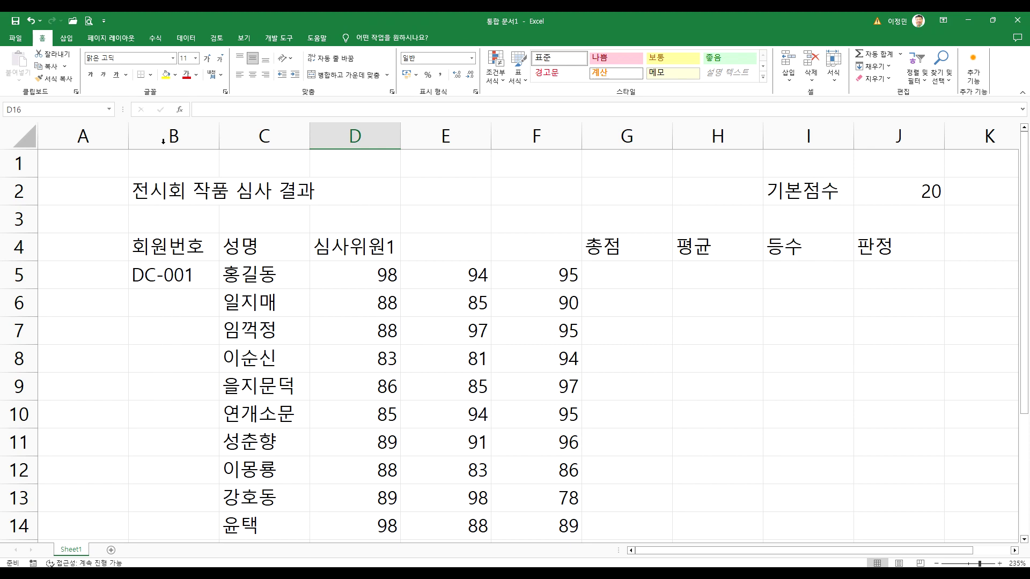
{"action": "scroll", "coordinate": [237, 206], "scroll_direction": "down", "scroll_amount": 1}
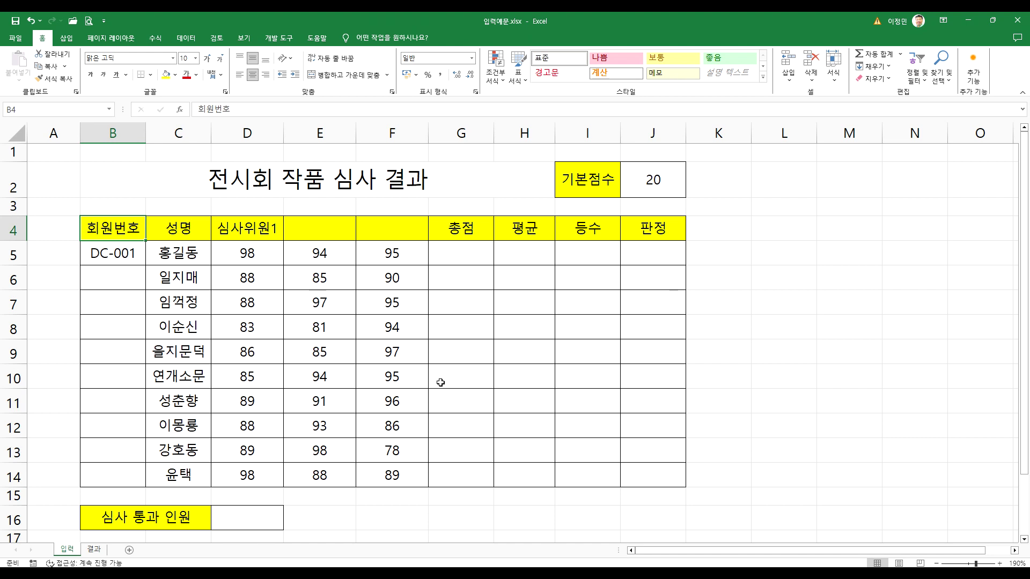
Step: Examine the 회원번호 cells B5:B9 and the judge header cells D4:F4 in the sample workbook 입력예문.xlsx
{"action": "left_click", "coordinate": [122, 256]}
{"action": "left_click", "coordinate": [110, 280]}
{"action": "left_click", "coordinate": [125, 305]}
{"action": "left_click", "coordinate": [117, 328]}
{"action": "left_click", "coordinate": [131, 356]}
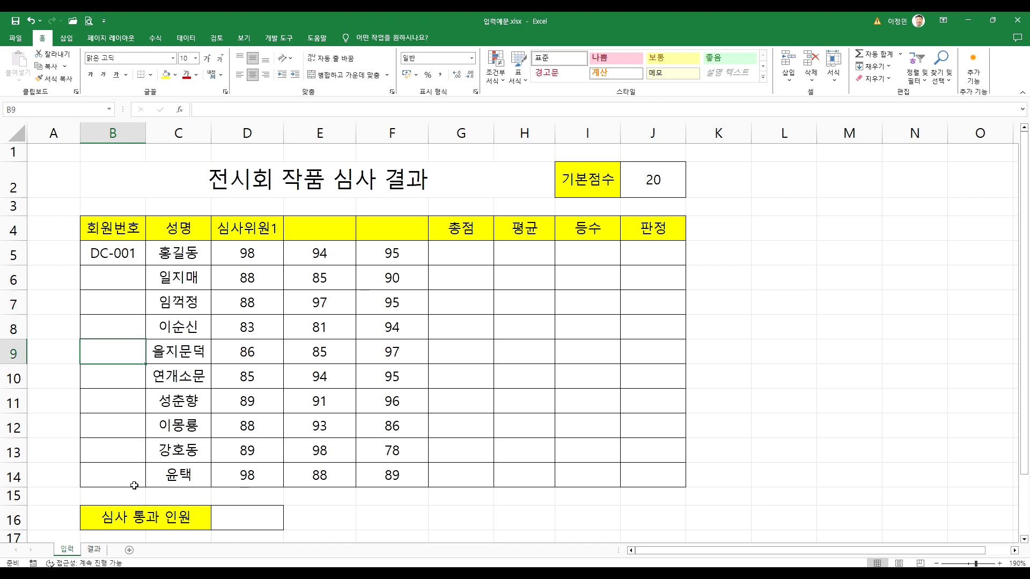
{"action": "left_click", "coordinate": [260, 223]}
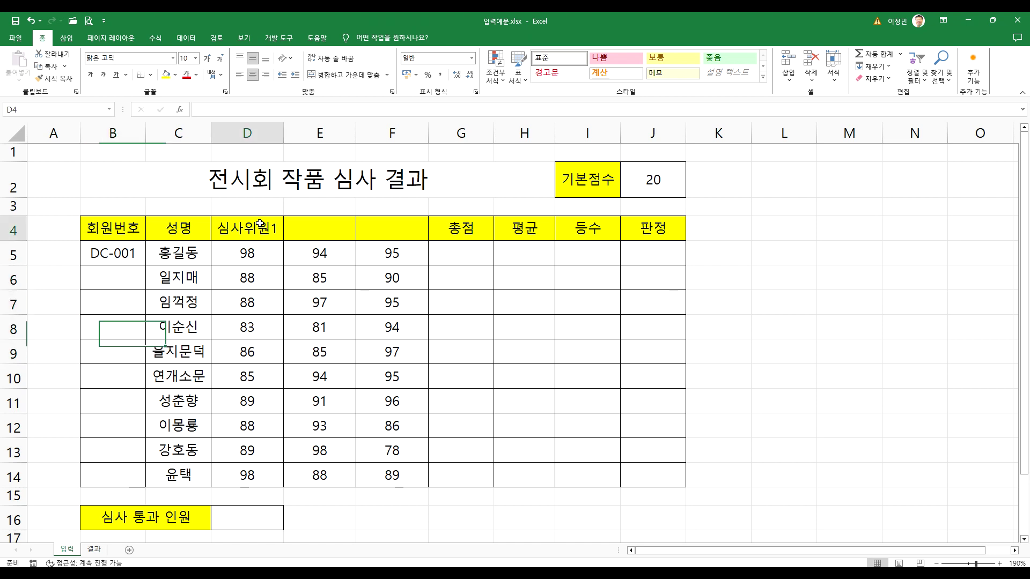
{"action": "left_click", "coordinate": [314, 230]}
{"action": "left_click", "coordinate": [401, 229]}
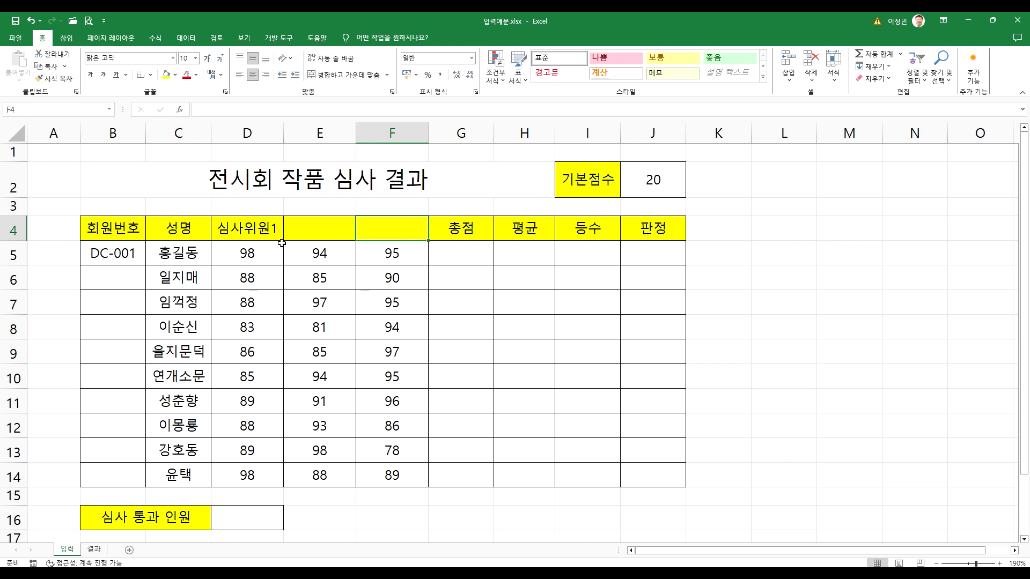
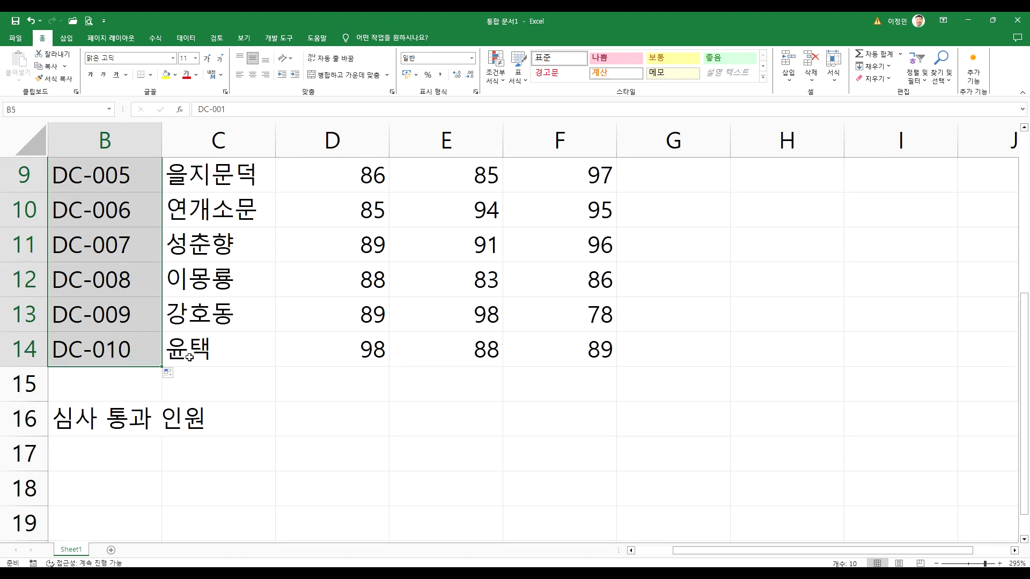
Step: In the workbook 통합 문서1, undo the auto-fill of the member numbers in B6:B14
{"action": "key", "text": "ctrl+z"}
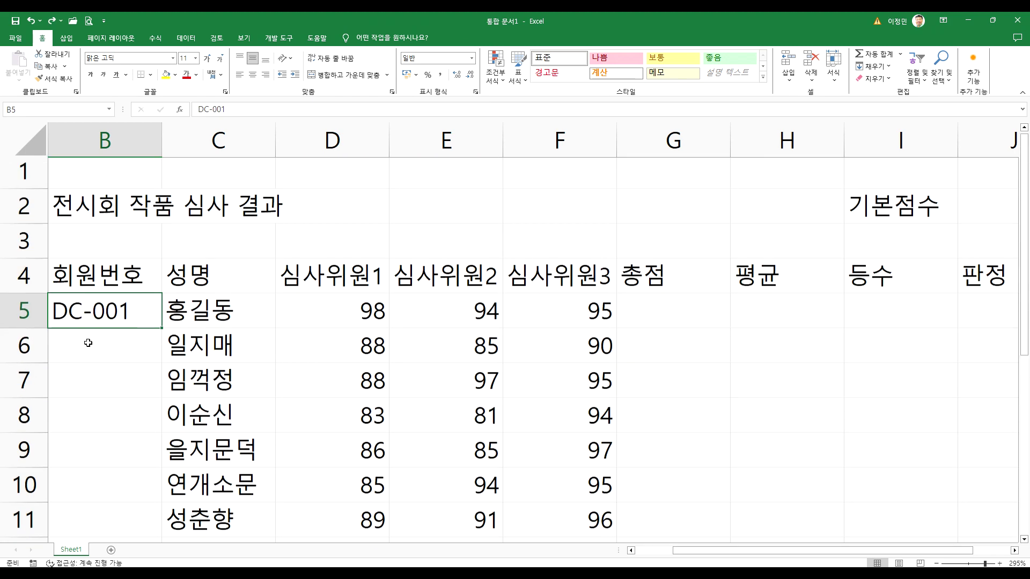
{"action": "scroll", "coordinate": [95, 500], "scroll_direction": "down", "scroll_amount": 2}
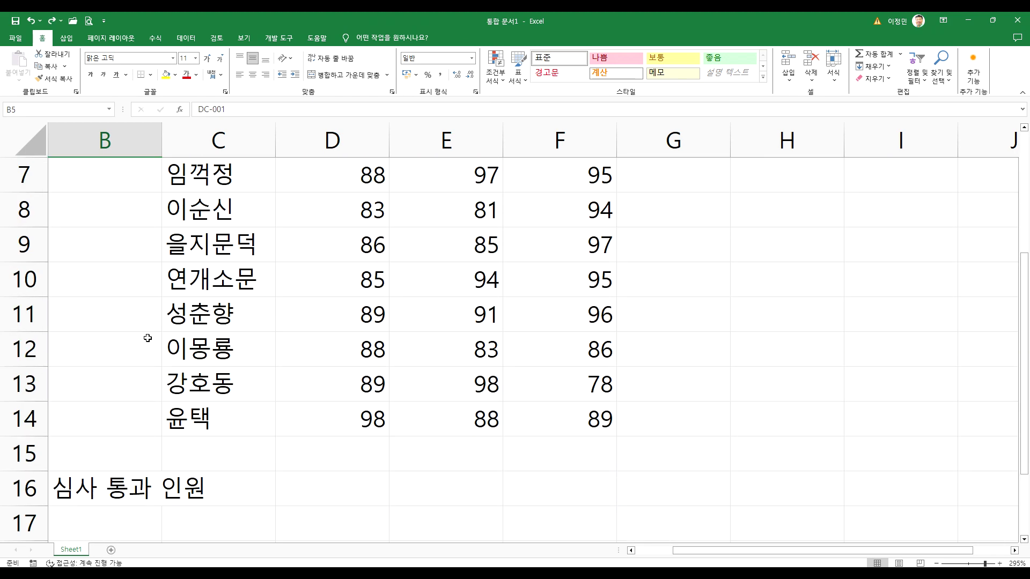
Step: Try auto-filling the member numbers from B5 down to B14, and undo the fill
{"action": "scroll", "coordinate": [127, 340], "scroll_direction": "up", "scroll_amount": 1}
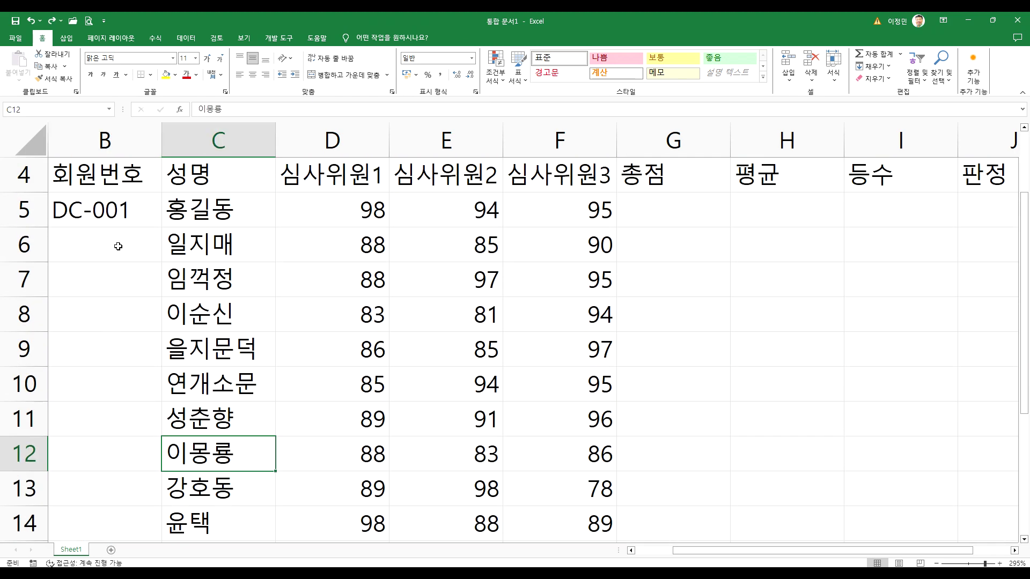
{"action": "scroll", "coordinate": [154, 223], "scroll_direction": "up", "scroll_amount": 1}
{"action": "scroll", "coordinate": [151, 344], "scroll_direction": "down", "scroll_amount": 1}
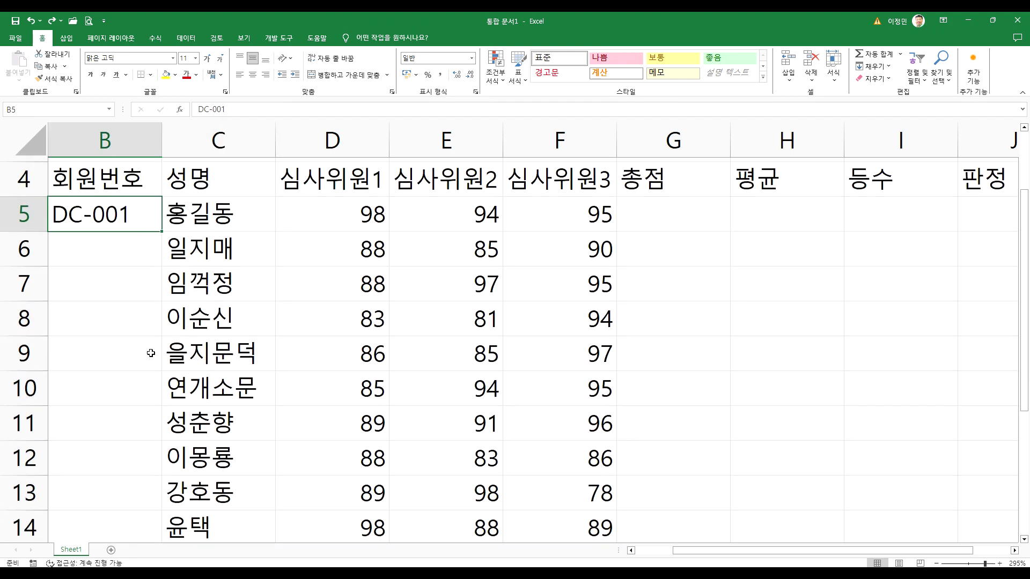
{"action": "left_click_drag", "start_coordinate": [162, 230], "coordinate": [164, 463]}
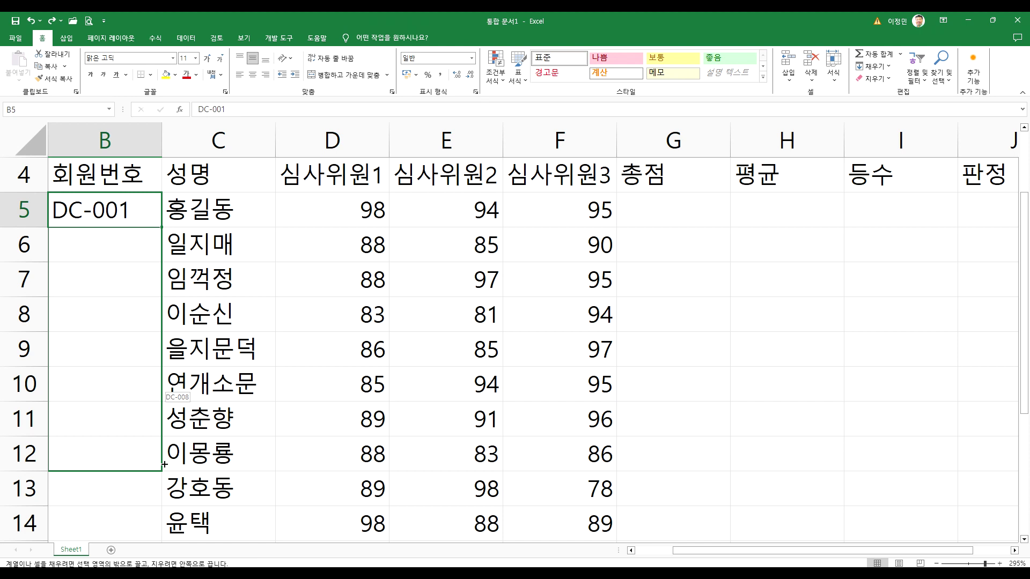
{"action": "left_click_drag", "start_coordinate": [164, 464], "coordinate": [161, 230]}
{"action": "double_click", "coordinate": [161, 229]}
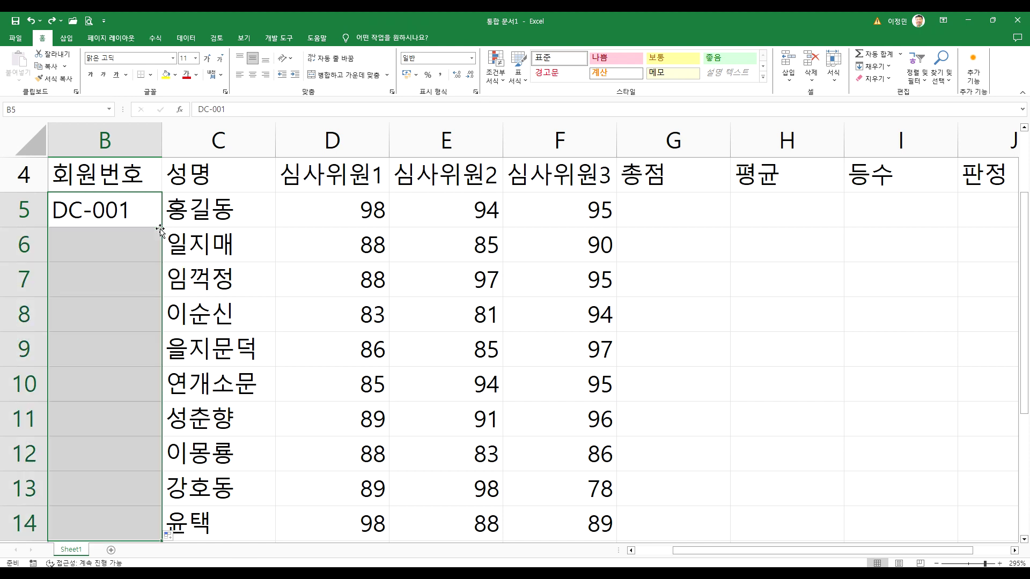
{"action": "key", "text": "ctrl+z"}
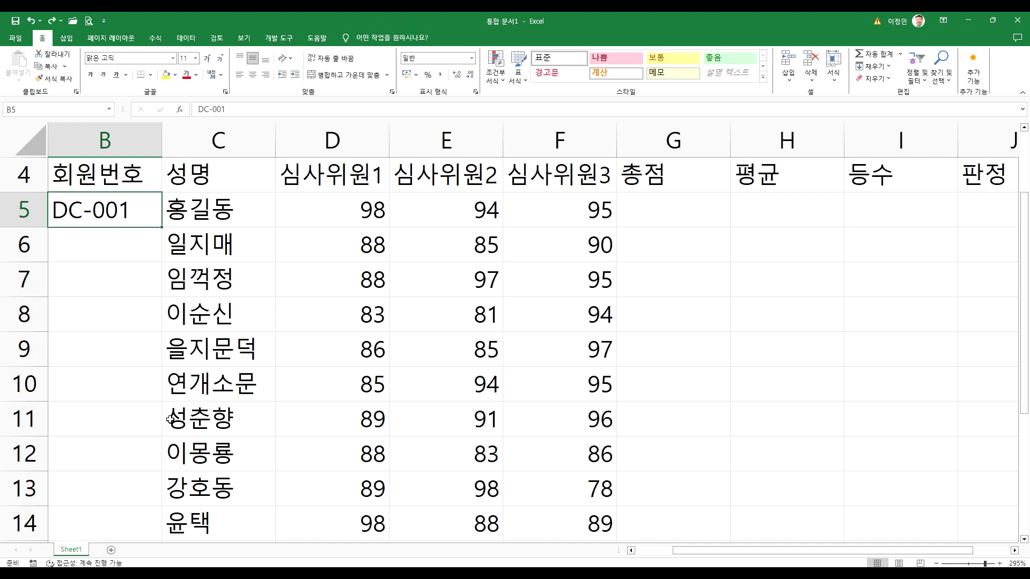
Step: Auto-fill the member numbers from B5 down to B12, and extend the series from B12 down to B14
{"action": "left_click_drag", "start_coordinate": [161, 229], "coordinate": [155, 463]}
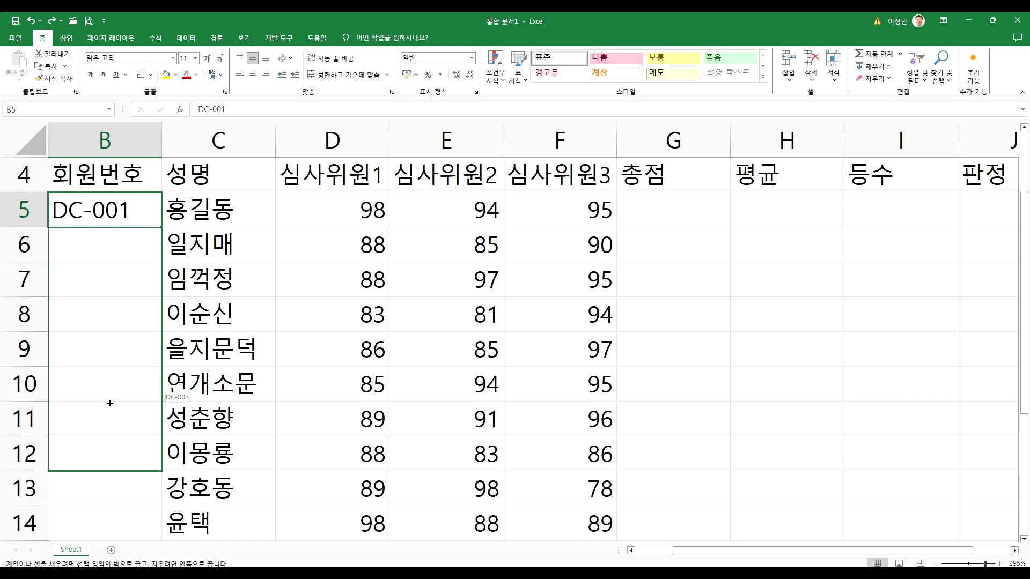
{"action": "left_click_drag", "start_coordinate": [142, 464], "coordinate": [143, 464]}
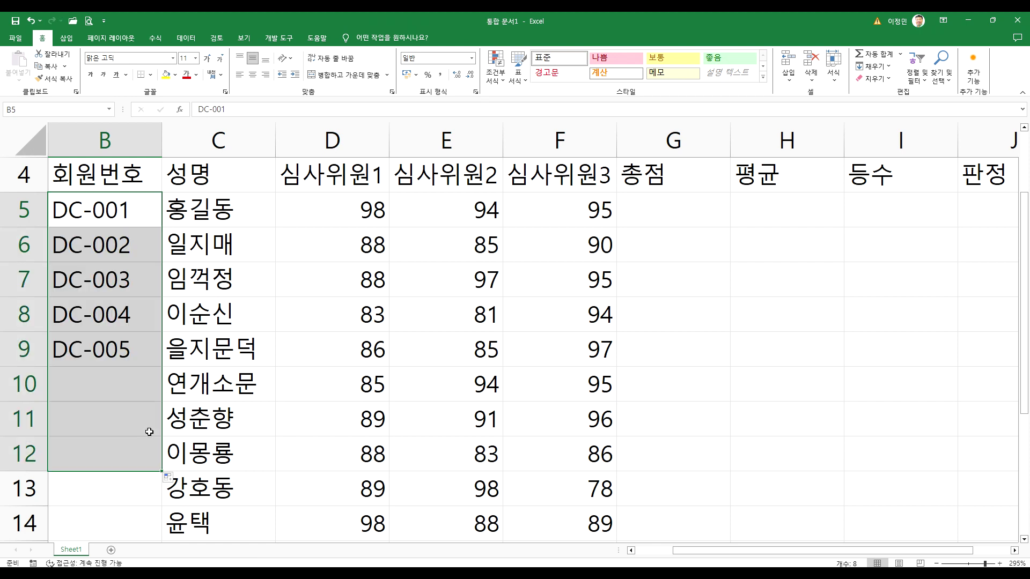
{"action": "left_click", "coordinate": [140, 455]}
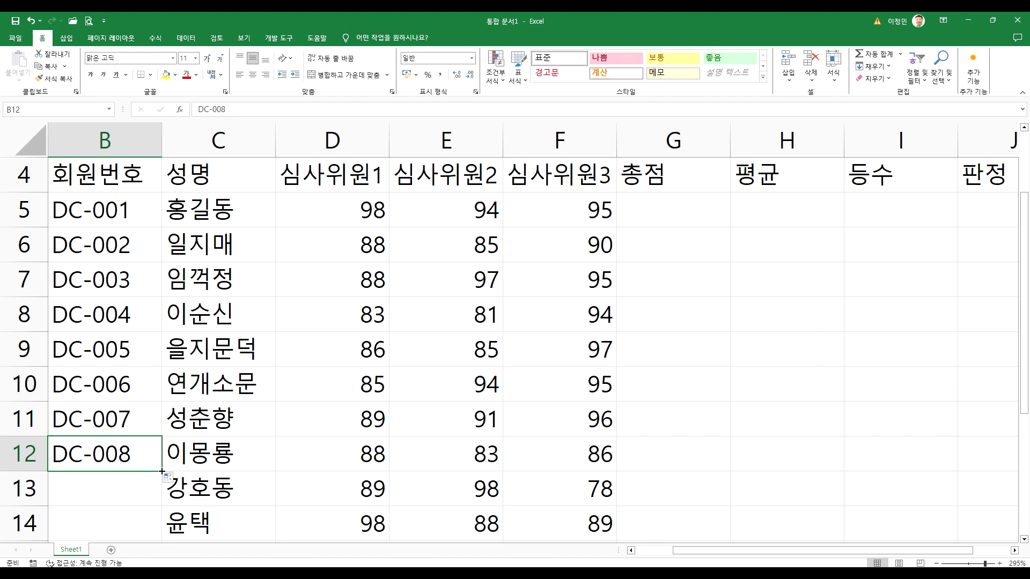
{"action": "double_click", "coordinate": [162, 471]}
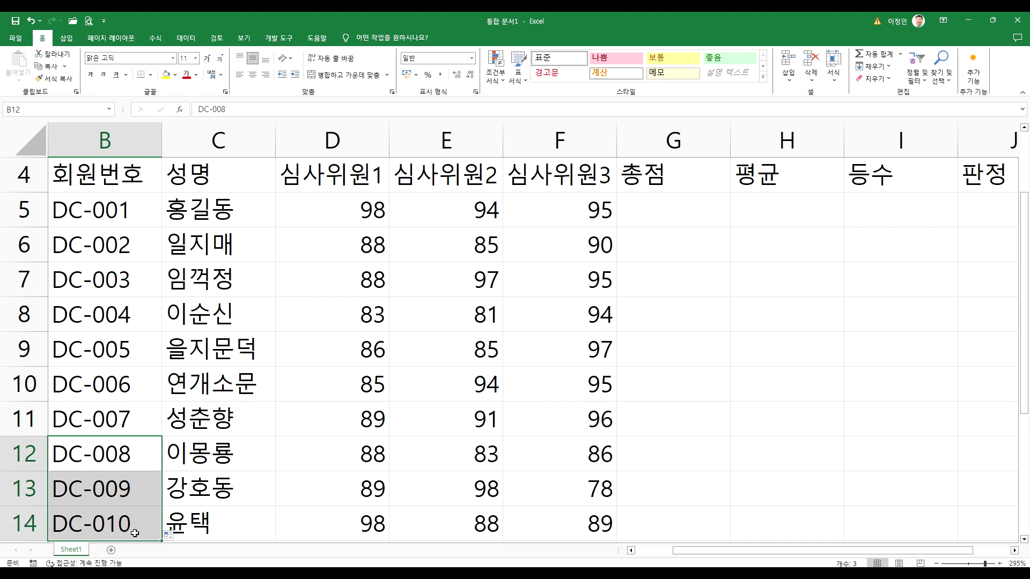
{"action": "scroll", "coordinate": [138, 539], "scroll_direction": "down", "scroll_amount": 1}
{"action": "scroll", "coordinate": [141, 491], "scroll_direction": "up", "scroll_amount": 2}
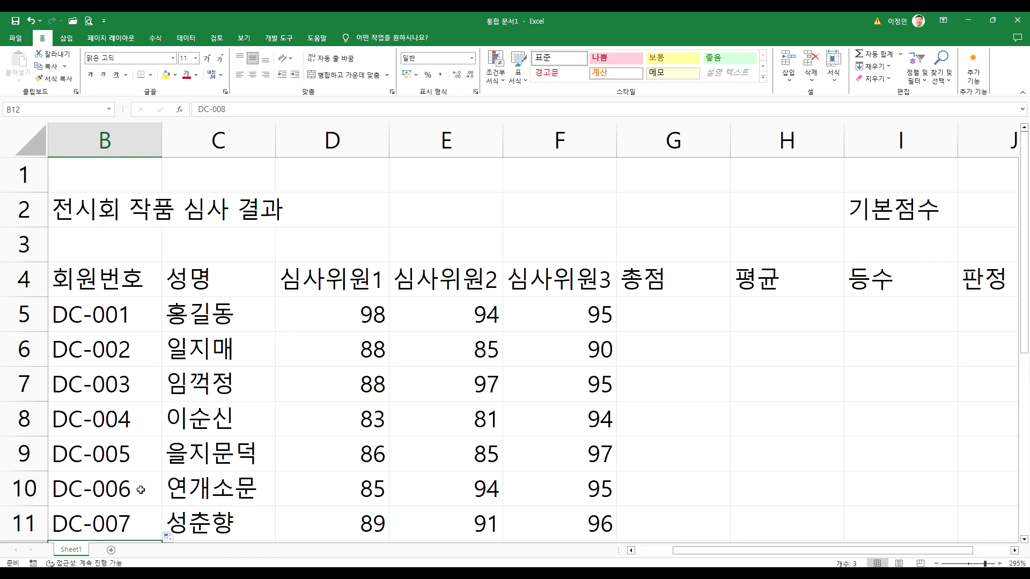
Step: Examine the header row 4, the 기본점수 label and value in I2:J2, and the 심사 통과 인원 label in B16
{"action": "left_click", "coordinate": [132, 306]}
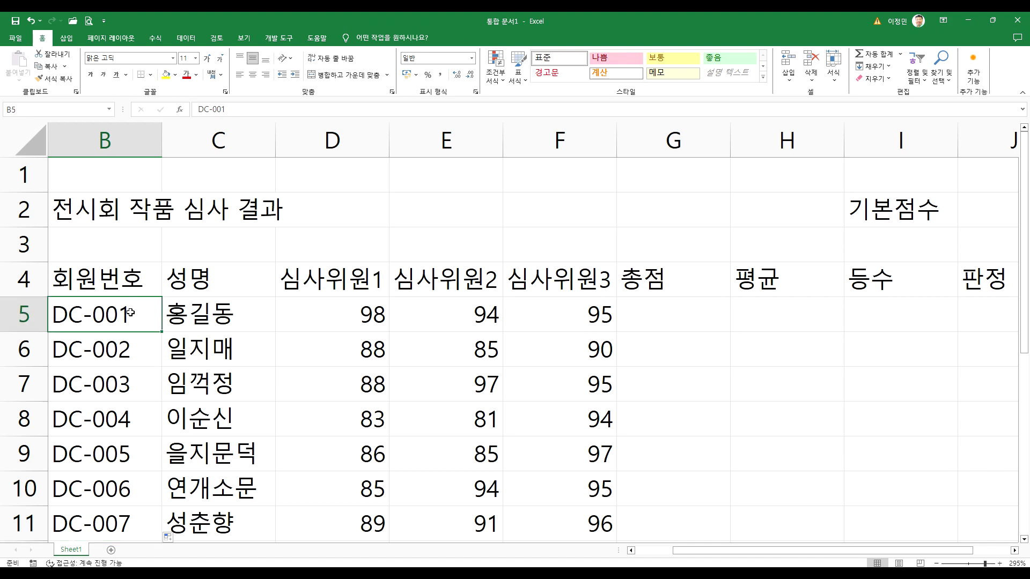
{"action": "scroll", "coordinate": [131, 307], "scroll_direction": "down", "scroll_amount": 1}
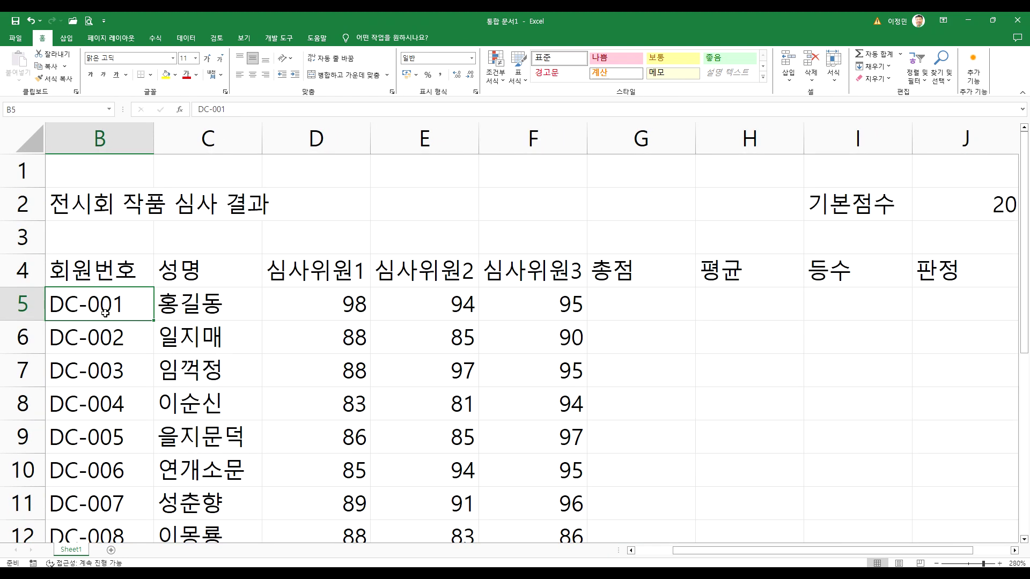
{"action": "key", "text": "Left"}
{"action": "left_click", "coordinate": [177, 278]}
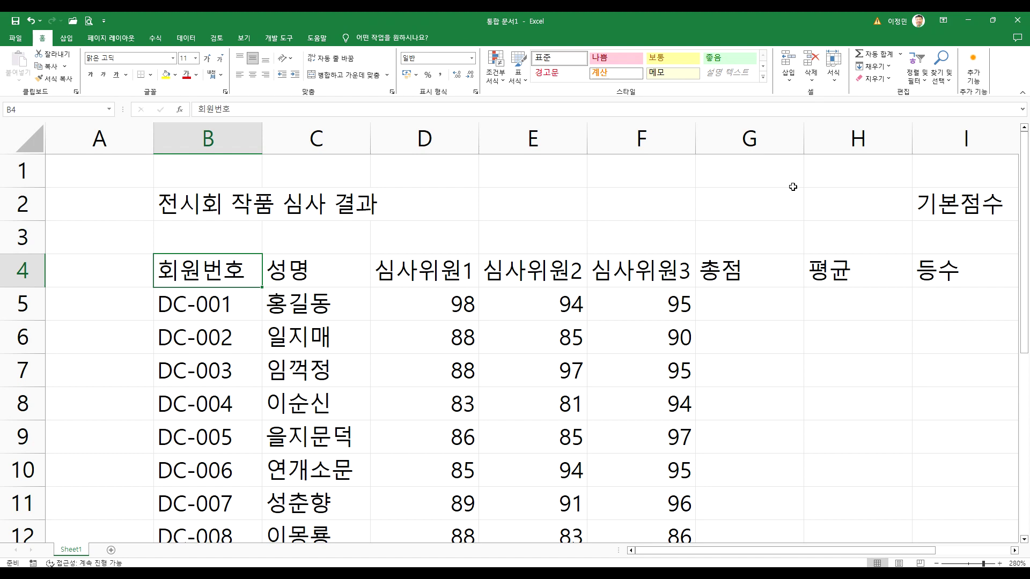
{"action": "left_click_drag", "start_coordinate": [989, 208], "coordinate": [725, 203]}
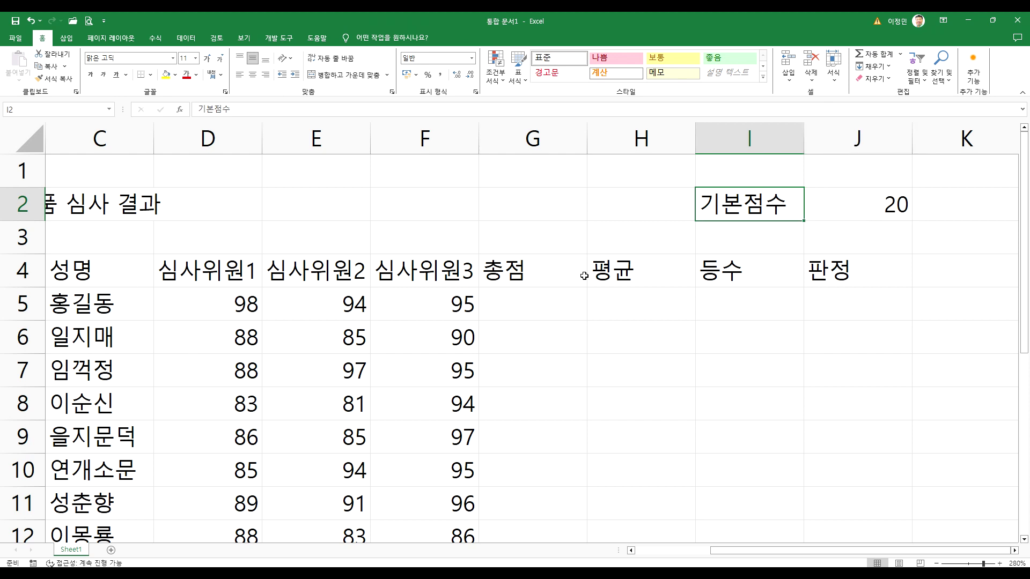
{"action": "left_click_drag", "start_coordinate": [810, 278], "coordinate": [194, 278]}
{"action": "scroll", "coordinate": [196, 407], "scroll_direction": "down", "scroll_amount": 3}
{"action": "left_click", "coordinate": [194, 377]}
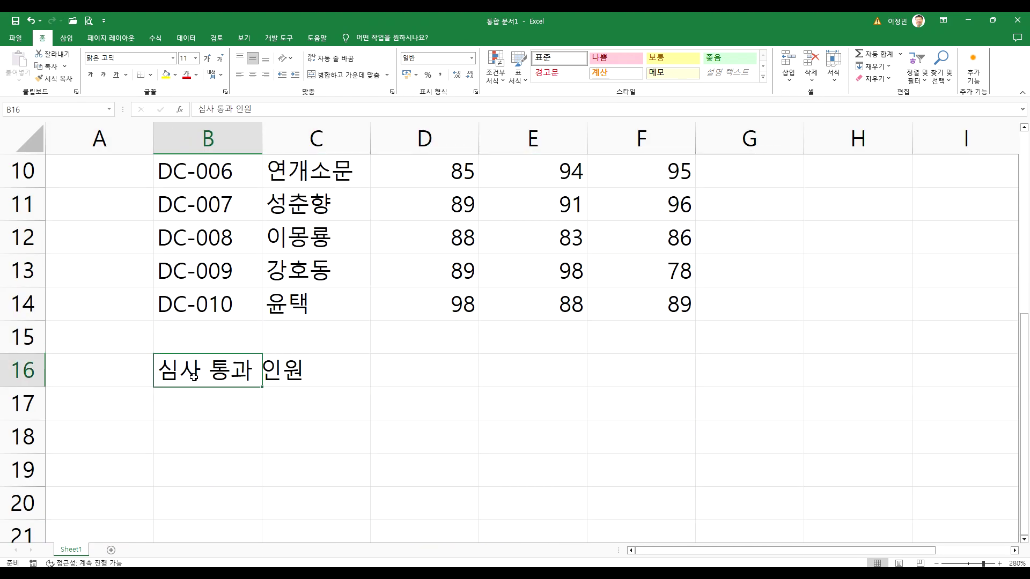
{"action": "left_click_drag", "start_coordinate": [194, 378], "coordinate": [272, 376]}
{"action": "left_click", "coordinate": [220, 373]}
{"action": "scroll", "coordinate": [220, 380], "scroll_direction": "up", "scroll_amount": 3}
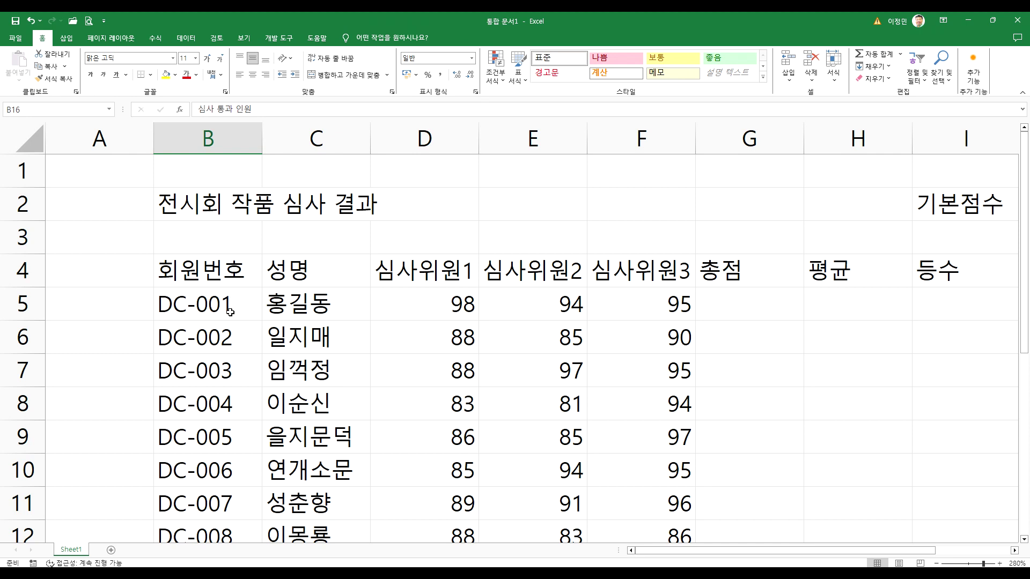
Step: Select the table's header cells across row 4, starting from 회원번호 in B4
{"action": "left_click", "coordinate": [203, 272]}
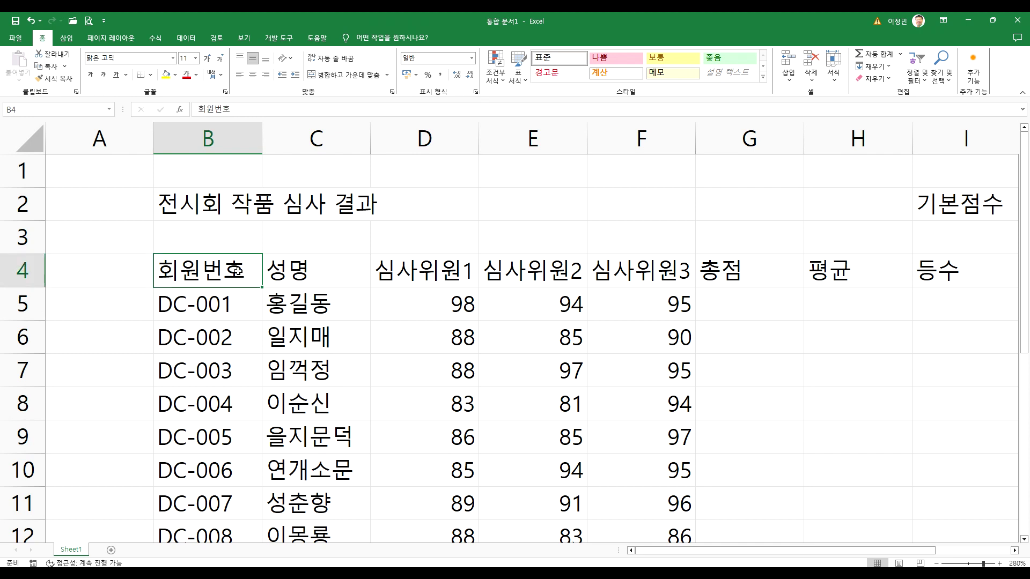
{"action": "left_click_drag", "start_coordinate": [236, 271], "coordinate": [925, 268]}
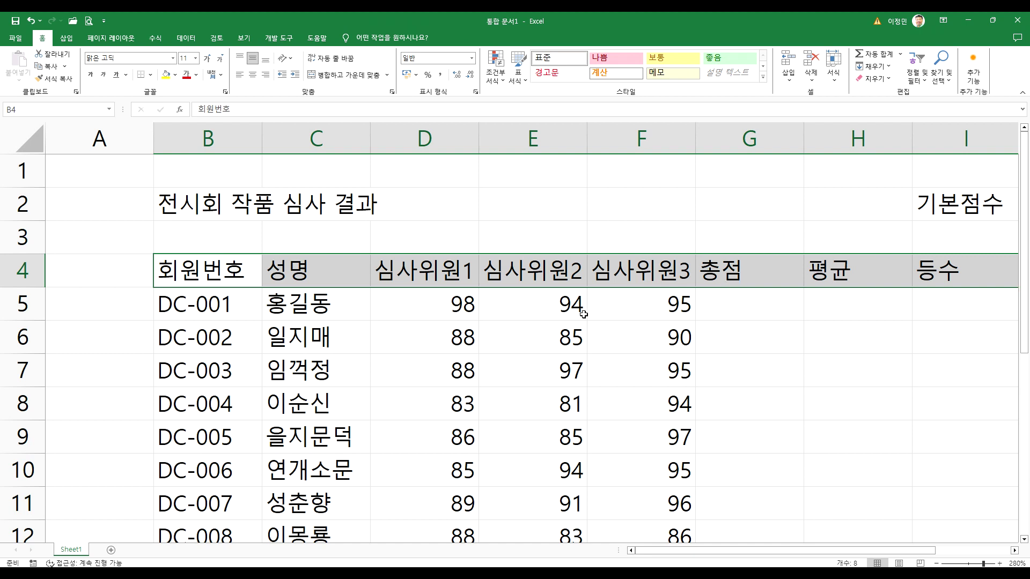
{"action": "left_click_drag", "start_coordinate": [240, 271], "coordinate": [926, 264]}
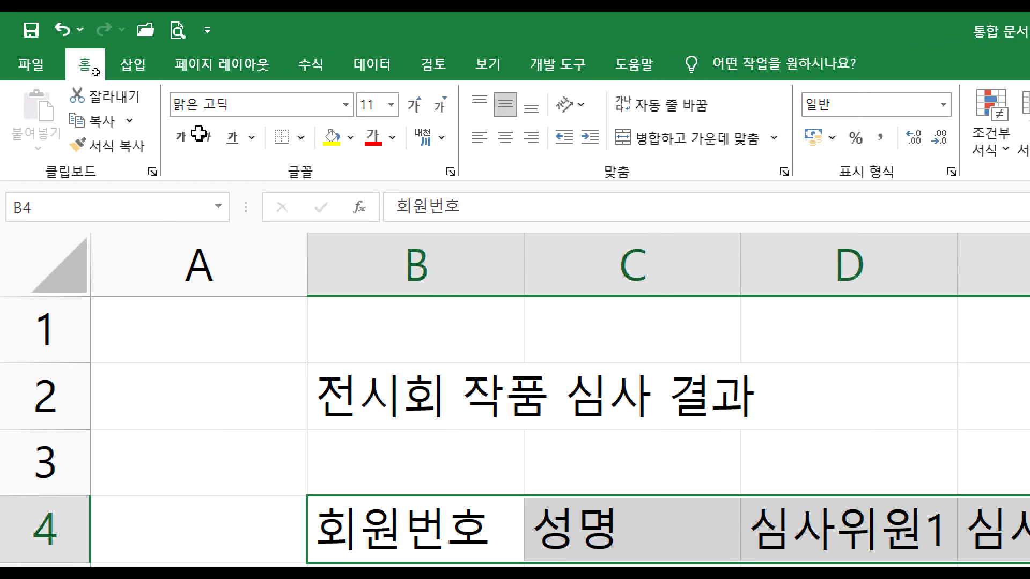
Step: Try a yellow fill on the selected header cells and undo it
{"action": "left_click", "coordinate": [331, 143]}
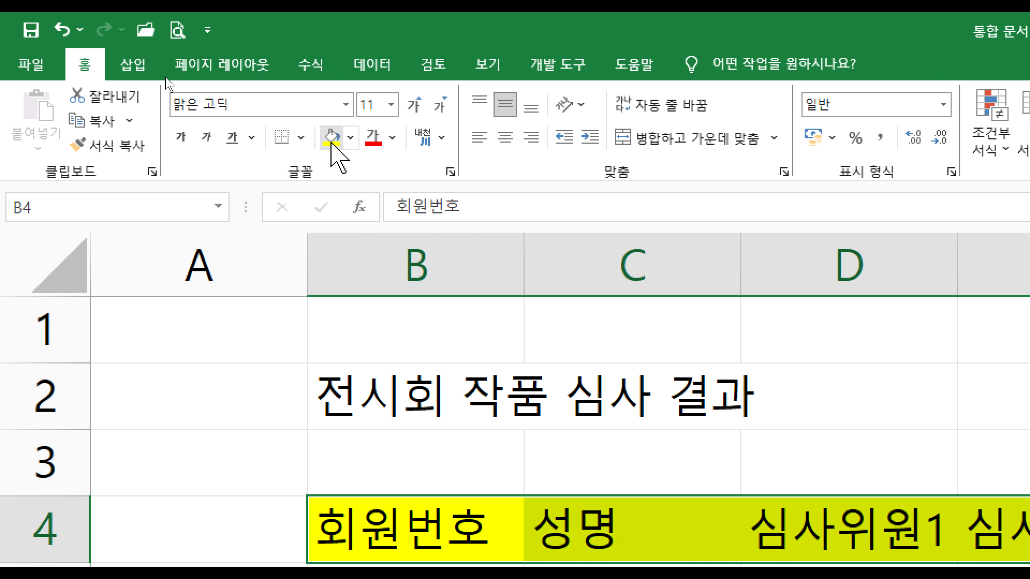
{"action": "key", "text": "ctrl+z"}
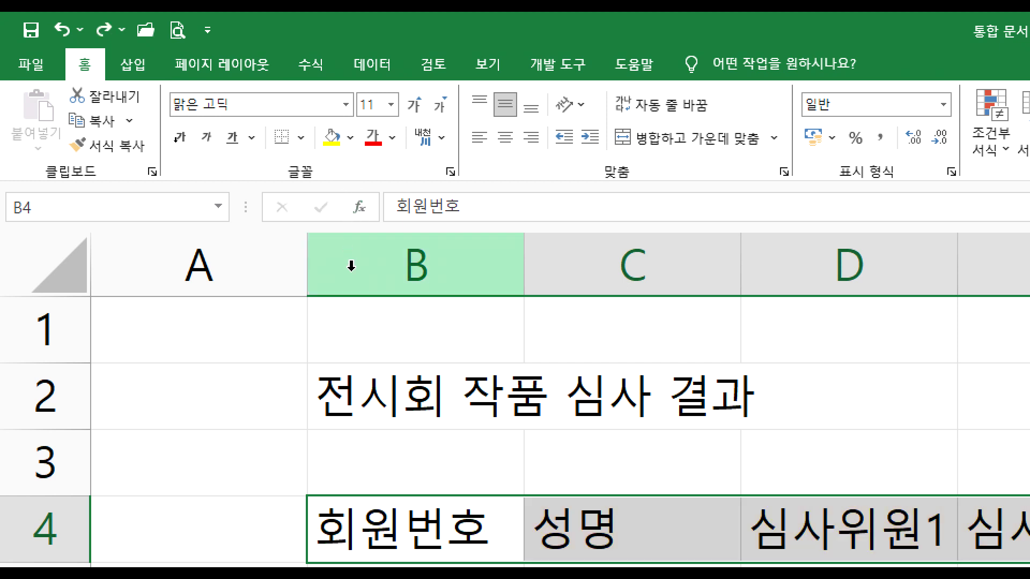
Step: Explore the standard and custom fill colours, trying pale yellow #F6FFC9, and cancel the colour choice
{"action": "left_click", "coordinate": [351, 138]}
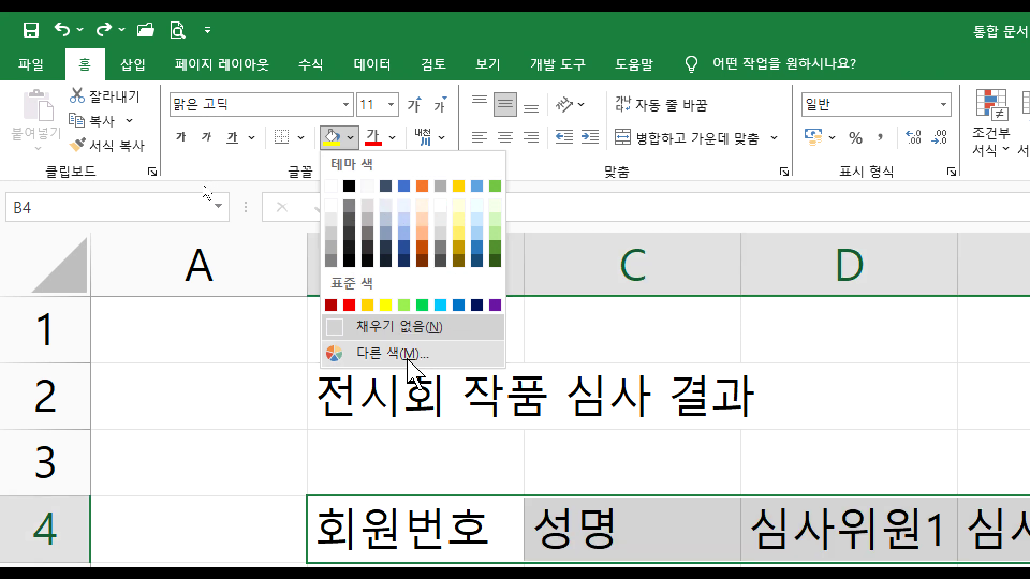
{"action": "left_click", "coordinate": [391, 354]}
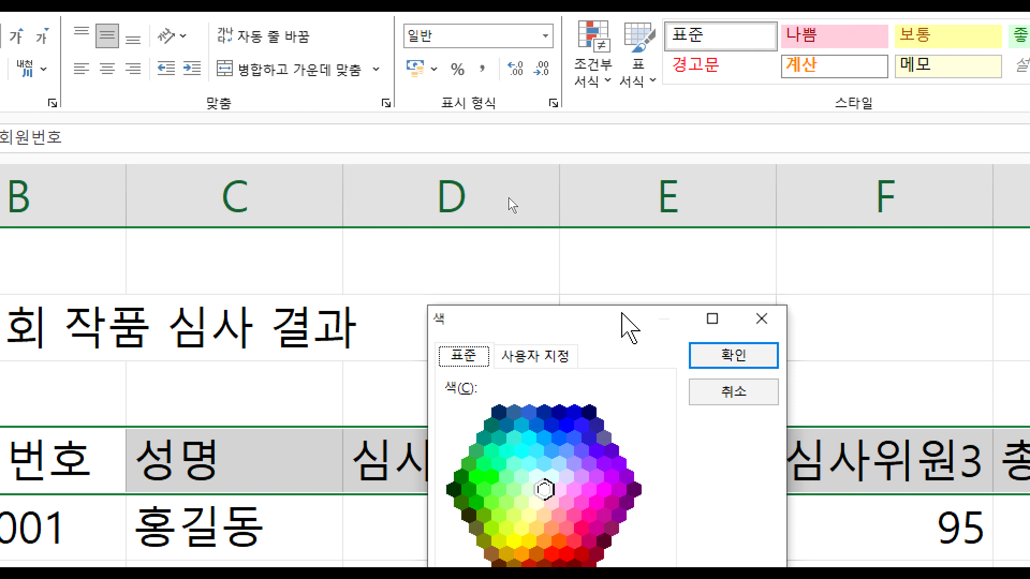
{"action": "left_click_drag", "start_coordinate": [623, 317], "coordinate": [498, 110]}
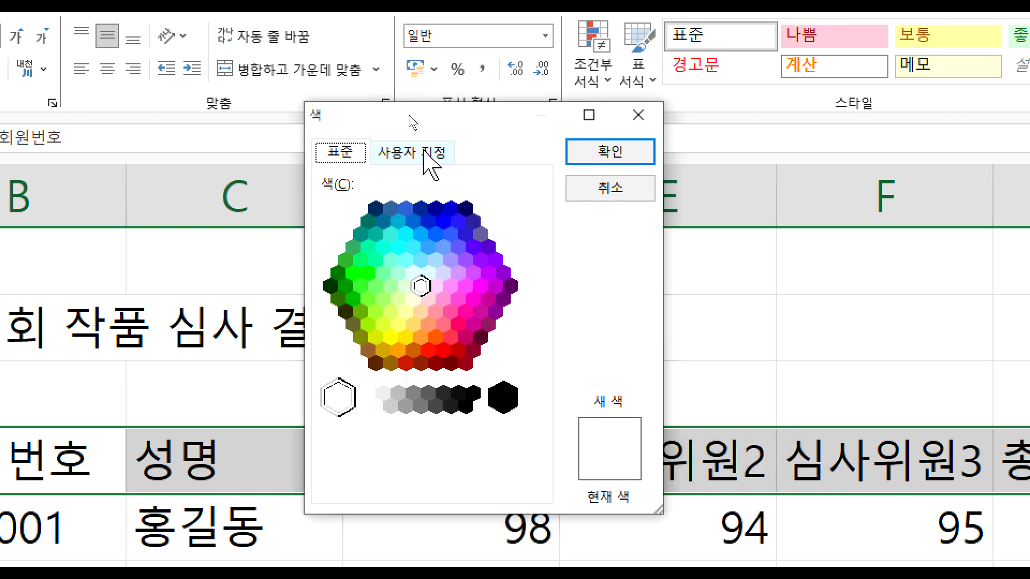
{"action": "left_click", "coordinate": [421, 154]}
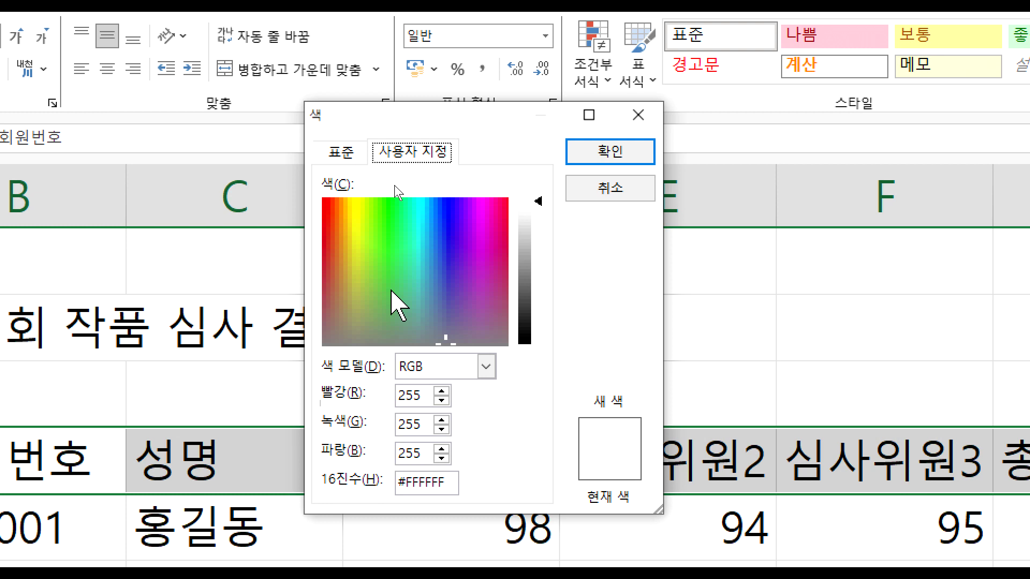
{"action": "left_click", "coordinate": [358, 203]}
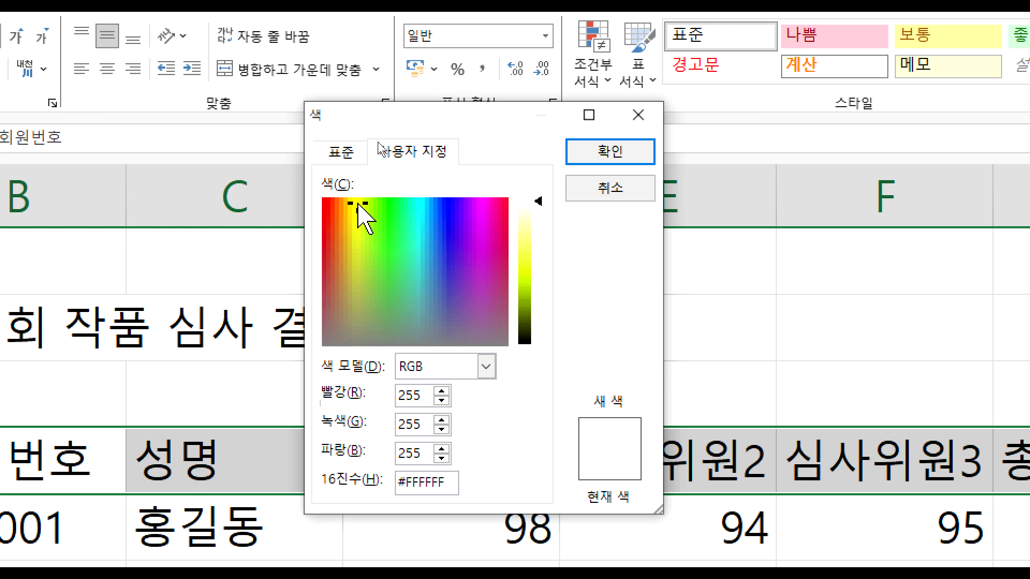
{"action": "left_click", "coordinate": [353, 199]}
{"action": "mouse_move", "coordinate": [353, 199]}
{"action": "left_mouse_down"}
{"action": "mouse_move", "coordinate": [356, 304]}
{"action": "mouse_move", "coordinate": [359, 201]}
{"action": "left_mouse_up"}
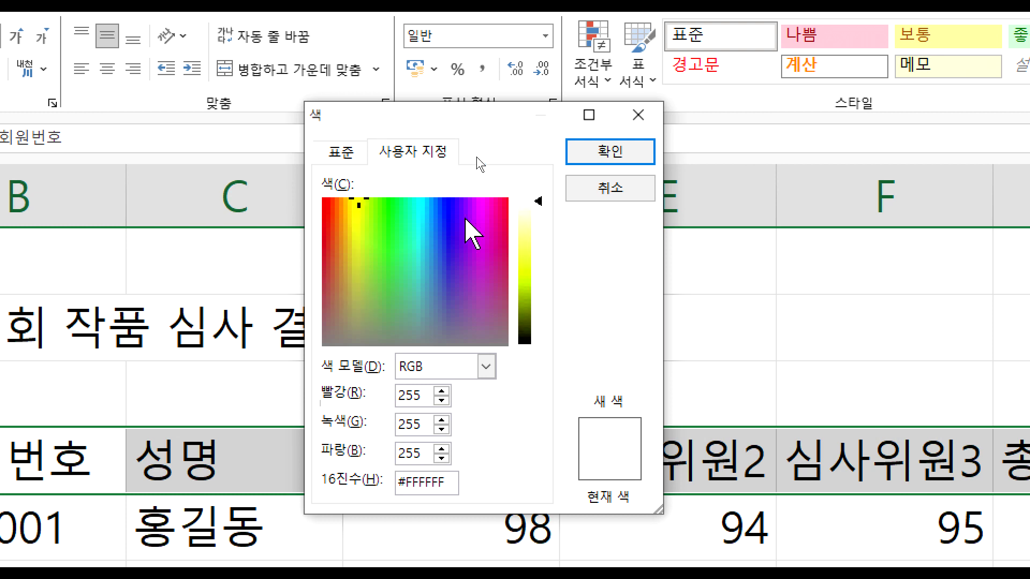
{"action": "left_click", "coordinate": [526, 215]}
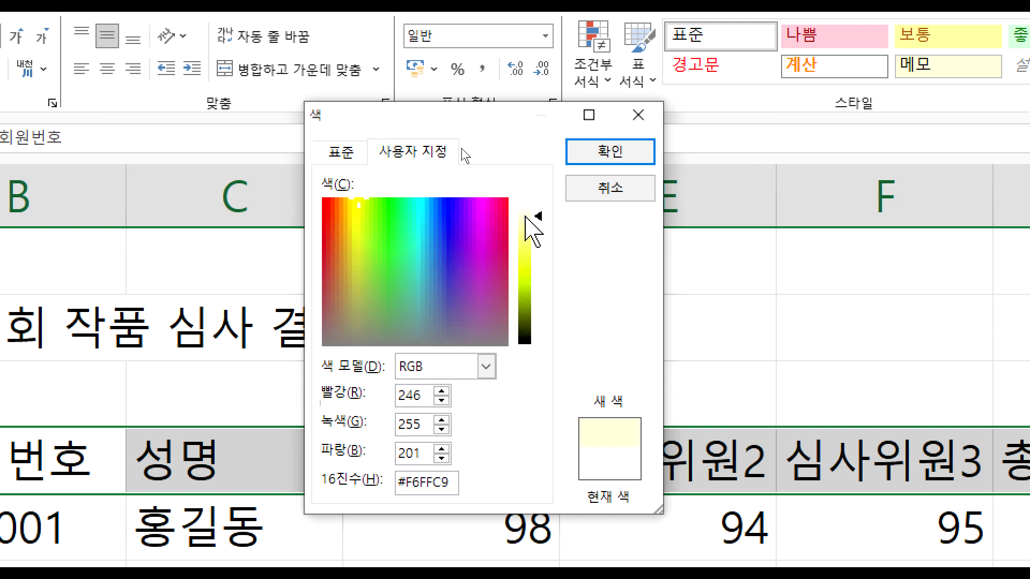
{"action": "left_click", "coordinate": [356, 203]}
{"action": "left_click_drag", "start_coordinate": [356, 203], "coordinate": [359, 200]}
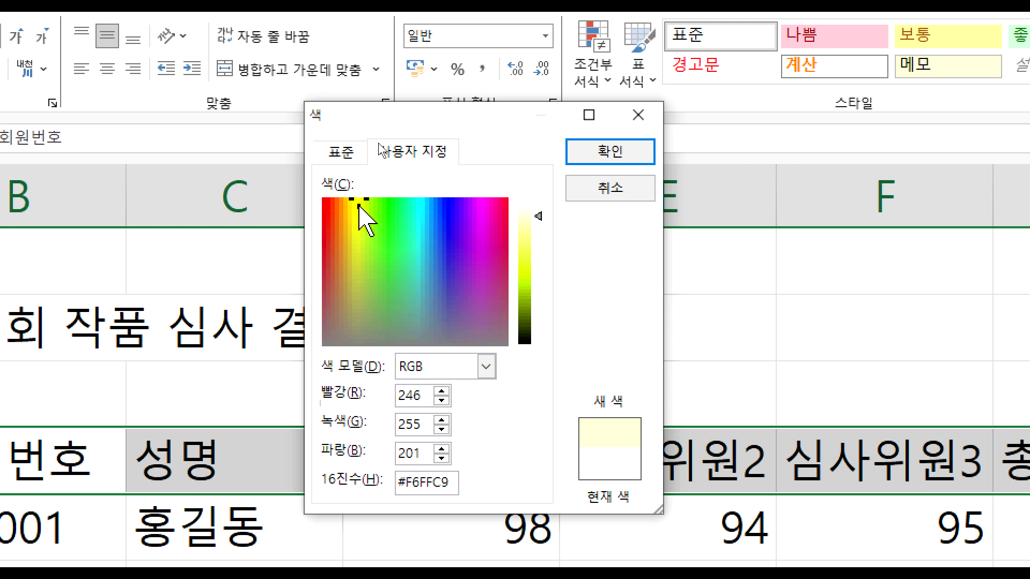
{"action": "left_click", "coordinate": [350, 151]}
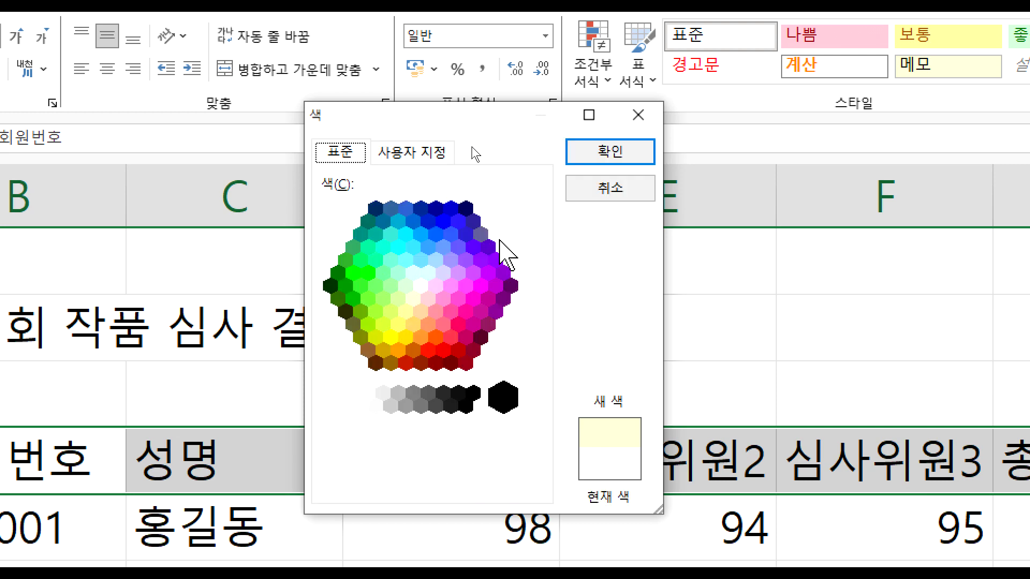
{"action": "left_click", "coordinate": [620, 198]}
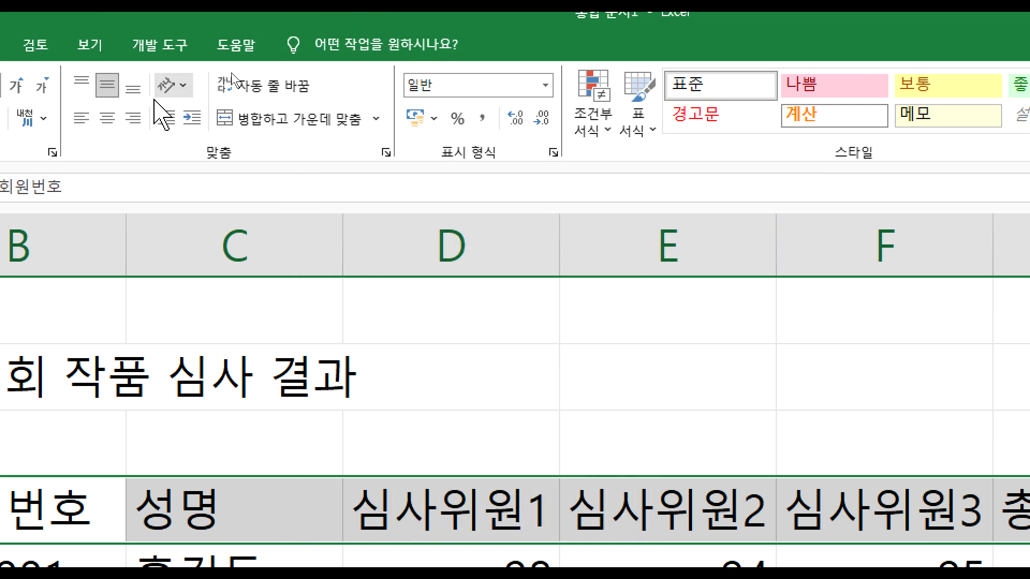
Step: Fill the selected header cells in row 4 with the standard yellow colour
{"action": "left_click", "coordinate": [211, 118]}
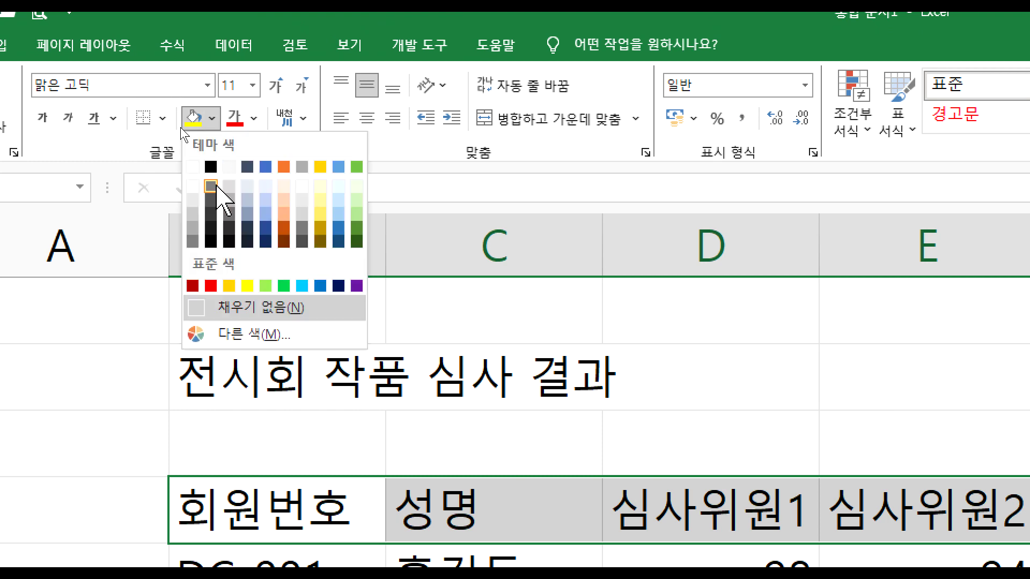
{"action": "left_click", "coordinate": [247, 286]}
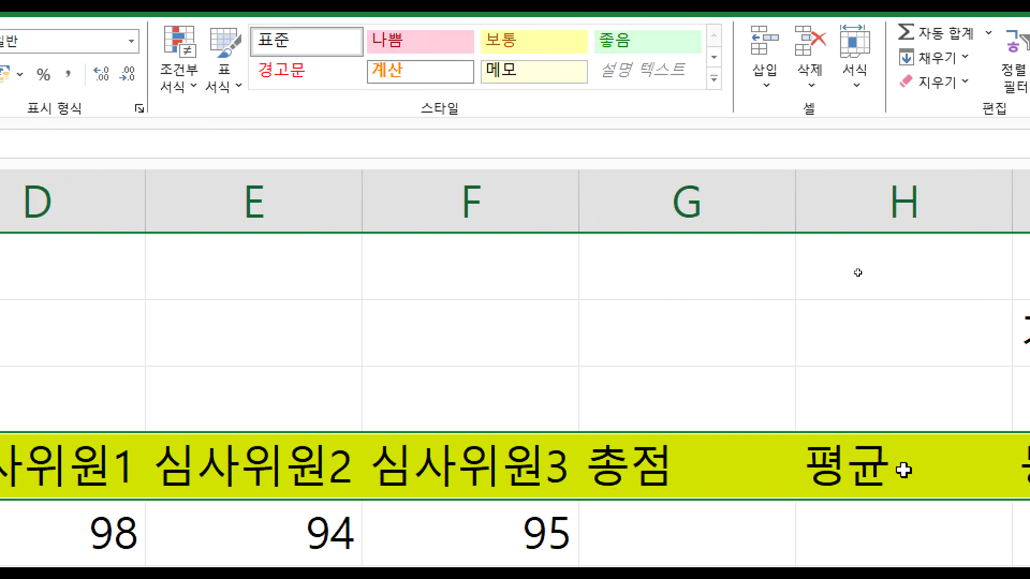
Step: Fill the 기본점수 label in I2 and the 심사 통과 인원 label cells B16:C16 with yellow
{"action": "left_click", "coordinate": [798, 311]}
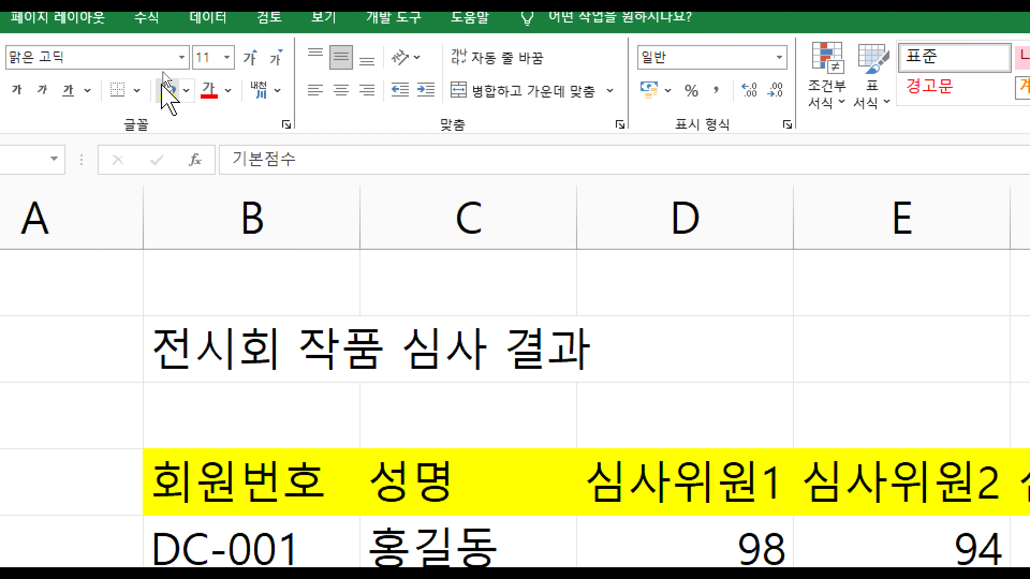
{"action": "scroll", "coordinate": [226, 376], "scroll_direction": "down", "scroll_amount": 5}
{"action": "scroll", "coordinate": [228, 368], "scroll_direction": "up", "scroll_amount": 2}
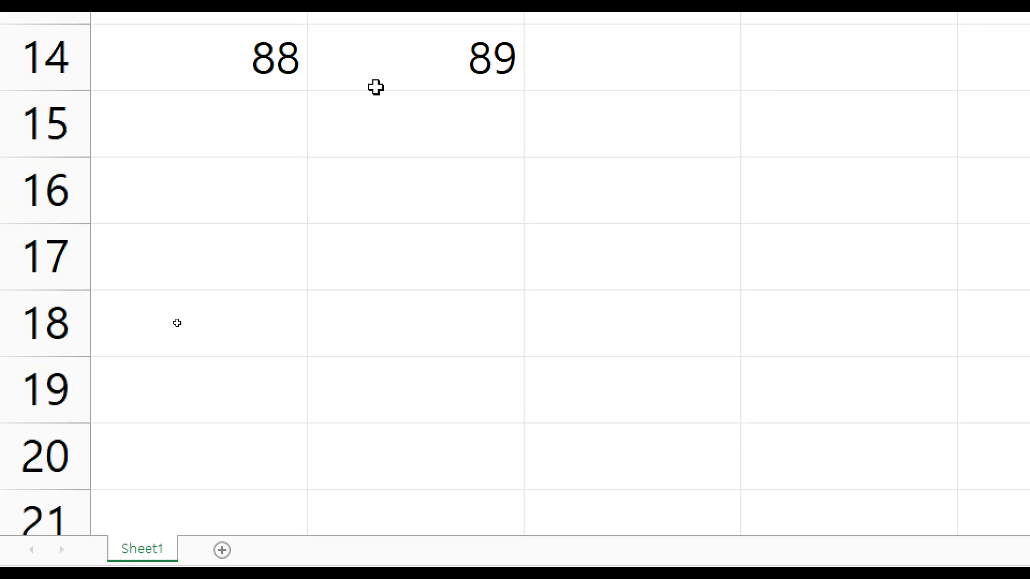
{"action": "left_click", "coordinate": [348, 81]}
{"action": "key", "text": "Home"}
{"action": "left_click_drag", "start_coordinate": [381, 195], "coordinate": [585, 200]}
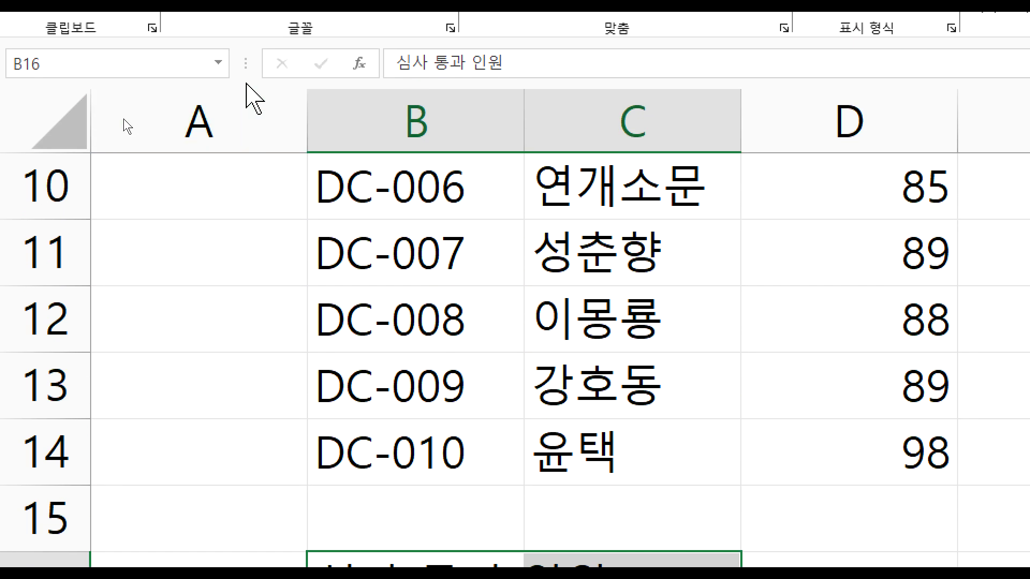
{"action": "scroll", "coordinate": [258, 301], "scroll_direction": "down", "scroll_amount": 2}
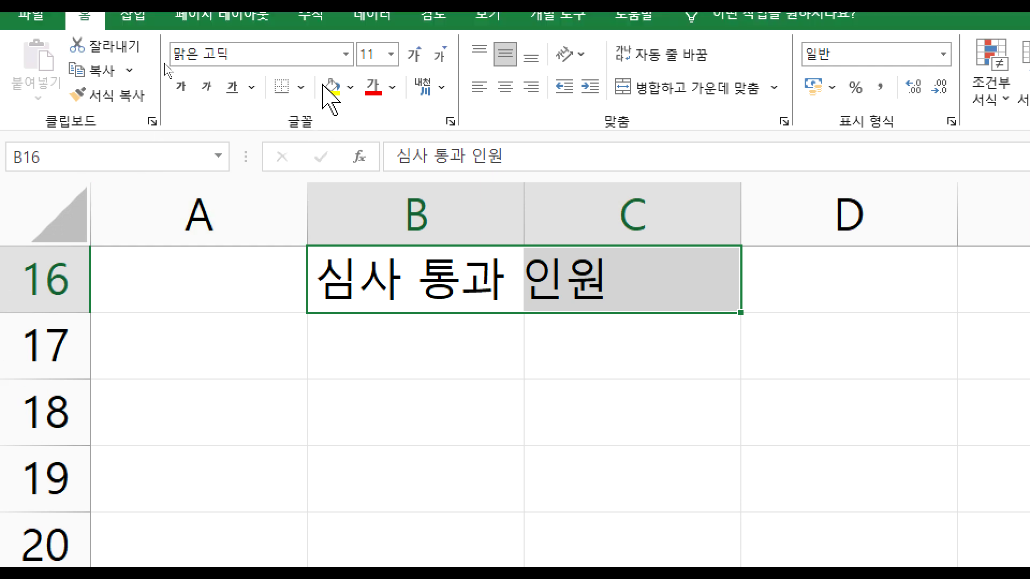
{"action": "left_click", "coordinate": [331, 118]}
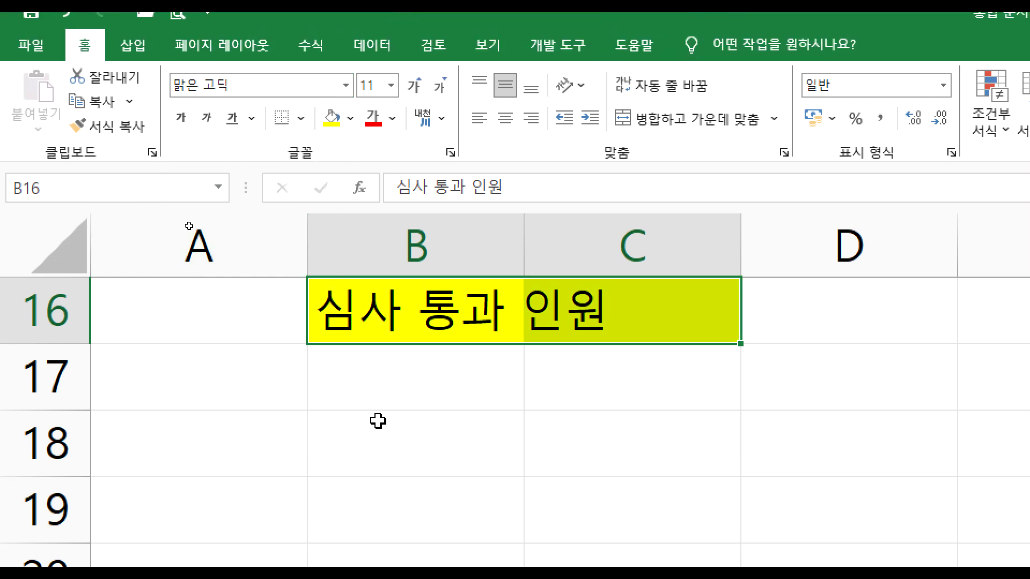
{"action": "scroll", "coordinate": [378, 421], "scroll_direction": "up", "scroll_amount": 1}
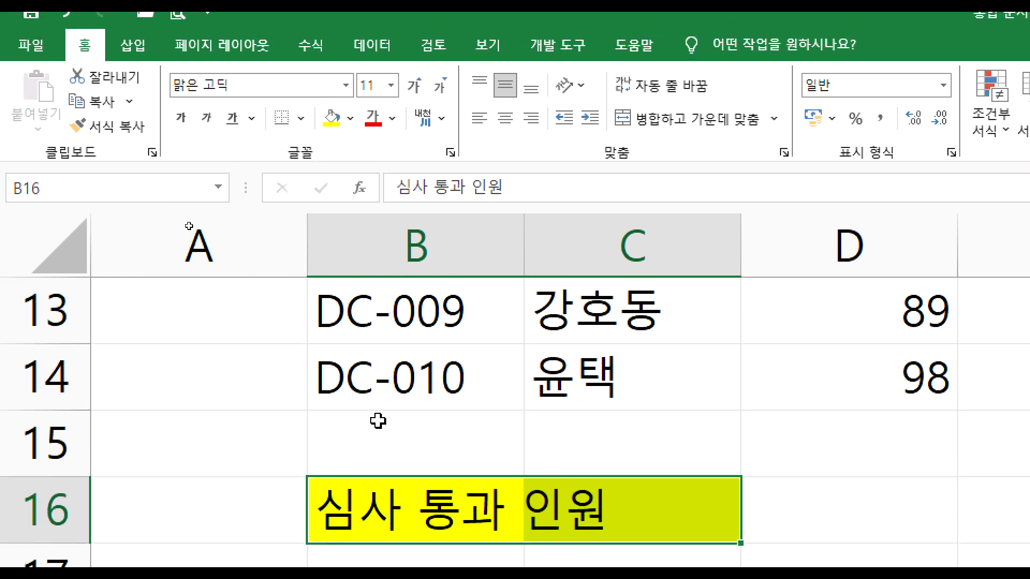
{"action": "scroll", "coordinate": [499, 547], "scroll_direction": "up", "scroll_amount": 4}
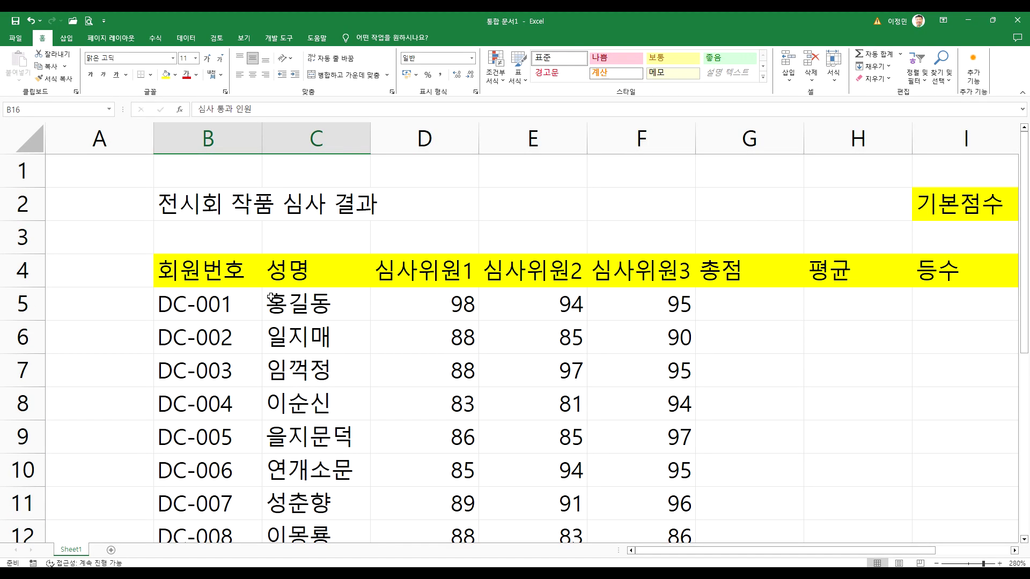
{"action": "left_click_drag", "start_coordinate": [242, 276], "coordinate": [923, 276]}
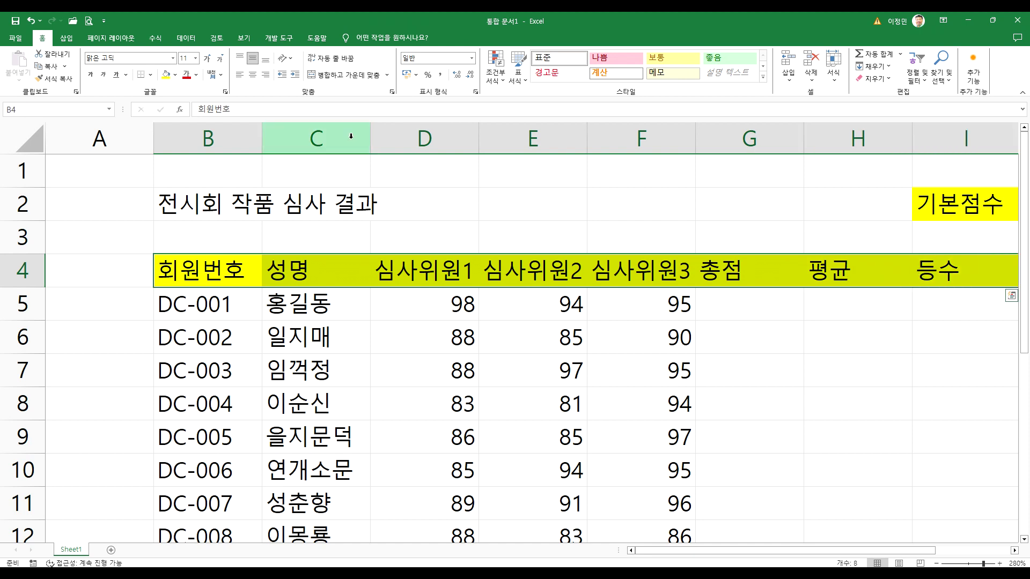
{"action": "left_click", "coordinate": [750, 331]}
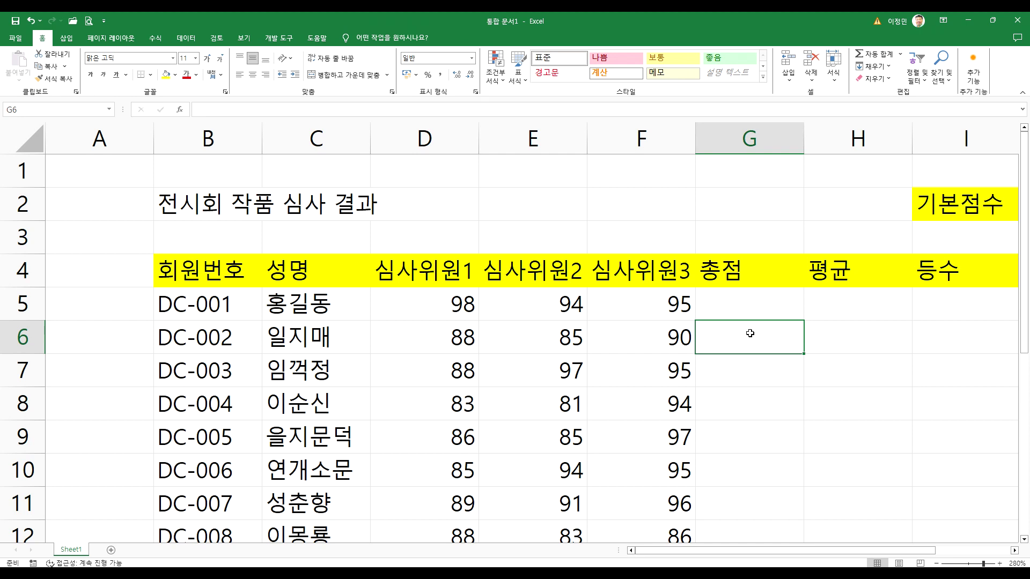
{"action": "left_click_drag", "start_coordinate": [253, 274], "coordinate": [923, 272]}
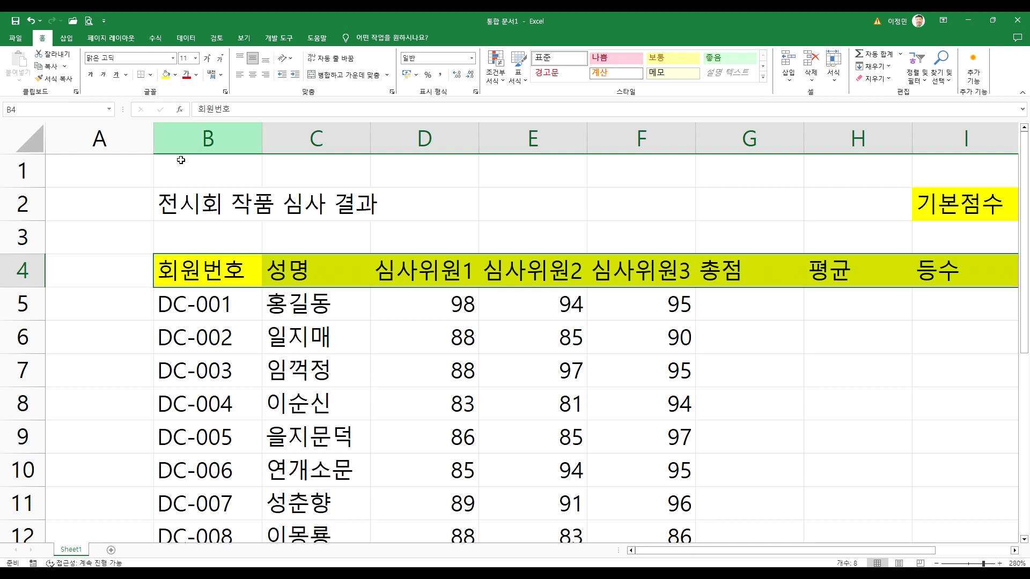
{"action": "left_click", "coordinate": [201, 268]}
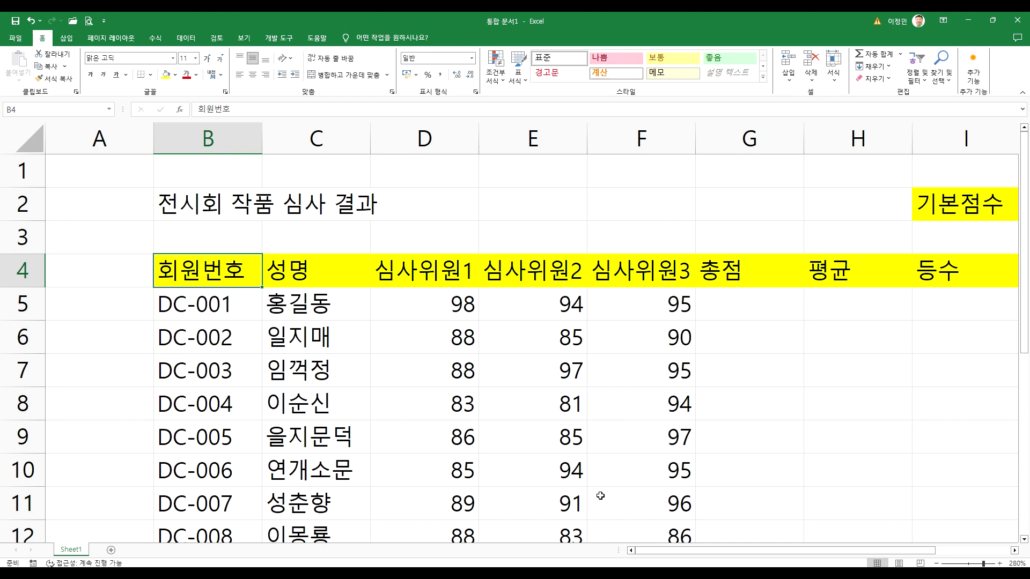
Step: Switch to Notepad and add the note line "- 글자 > 왼쪽" below the auto-fill note
{"action": "key", "text": "alt+Tab"}
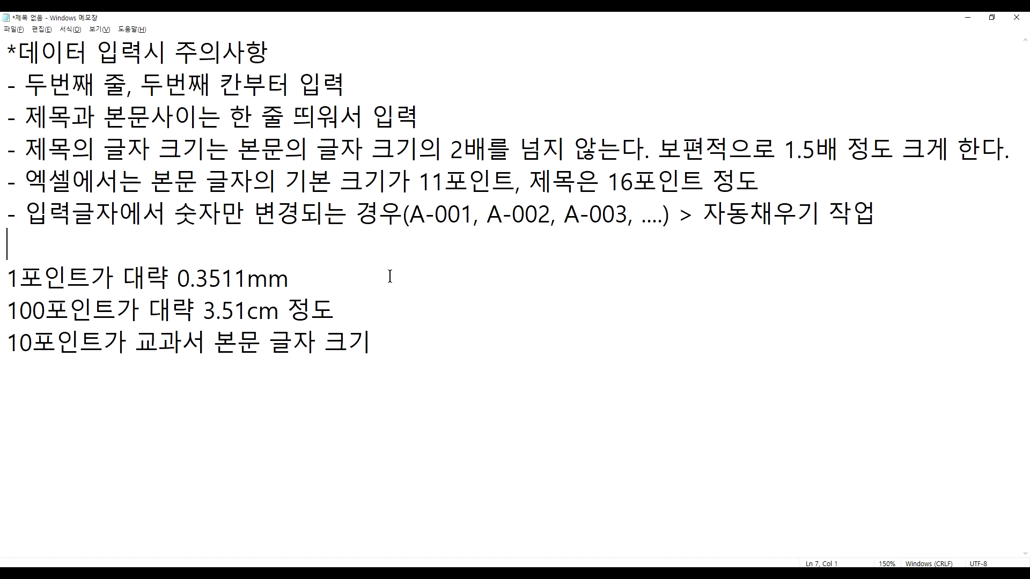
{"action": "key", "text": "Return"}
{"action": "key", "text": "Return"}
{"action": "key", "text": "Up"}
{"action": "key", "text": "Up"}
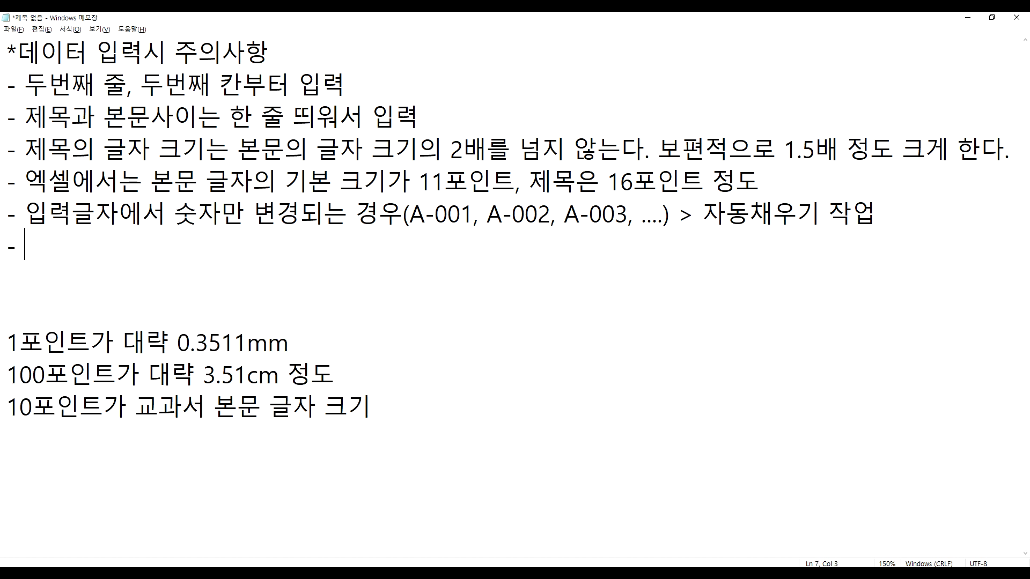
{"action": "type", "text": "글자"}
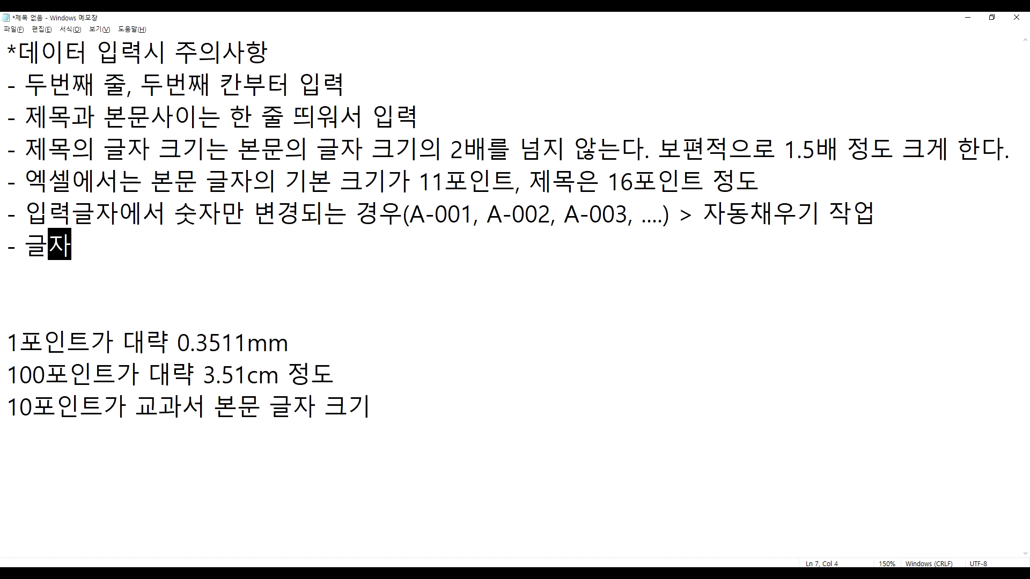
{"action": "type", "text": " >  "}
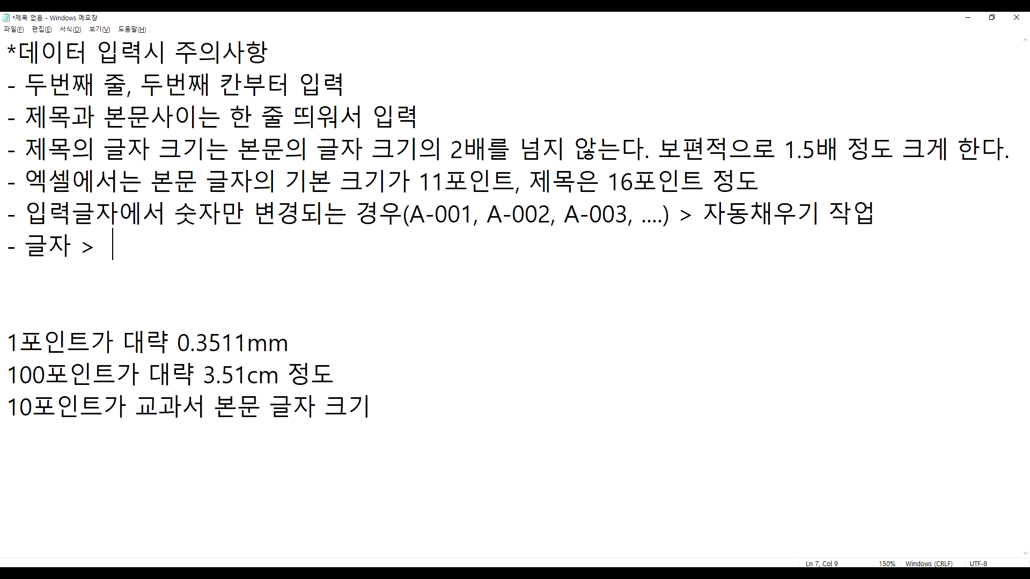
{"action": "type", "text": "오왼쪽"}
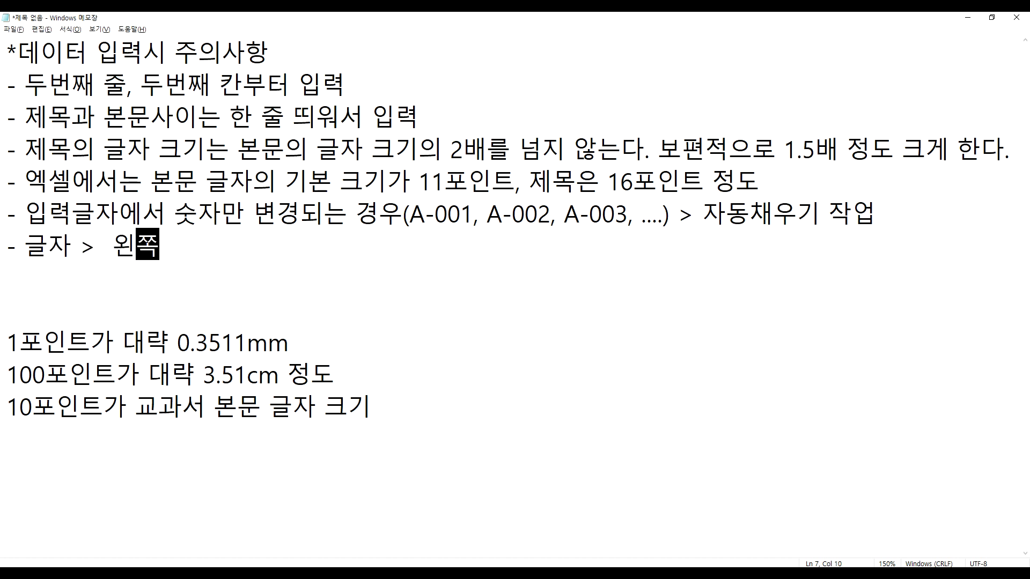
{"action": "key", "text": "Return"}
Step: Add the note line "- 숫자 > 오른쪽" below the 글자 line and switch back to Excel
{"action": "type", "text": "- 쇼"}
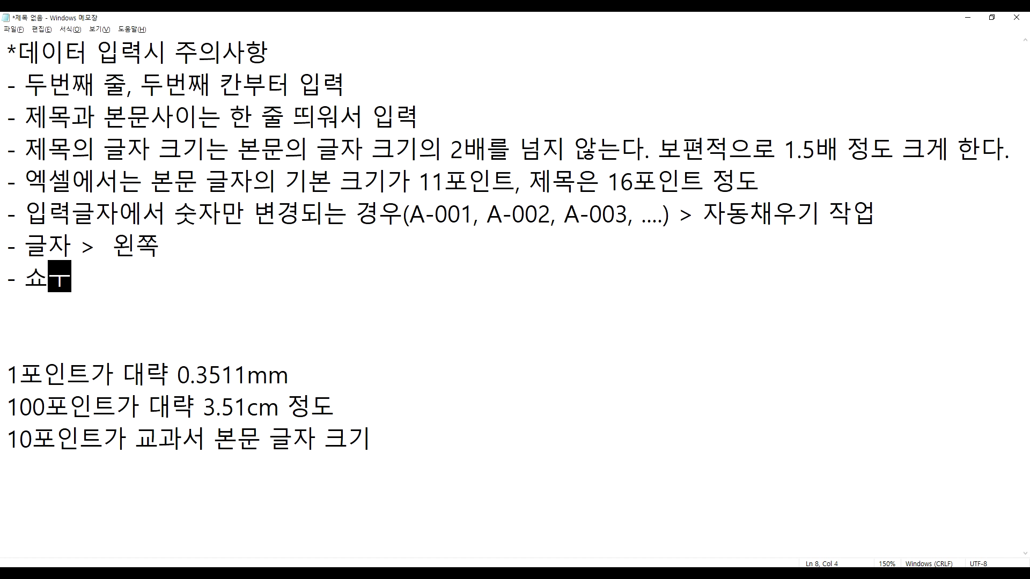
{"action": "key", "text": "BackSpace"}
{"action": "type", "text": "숫자 "}
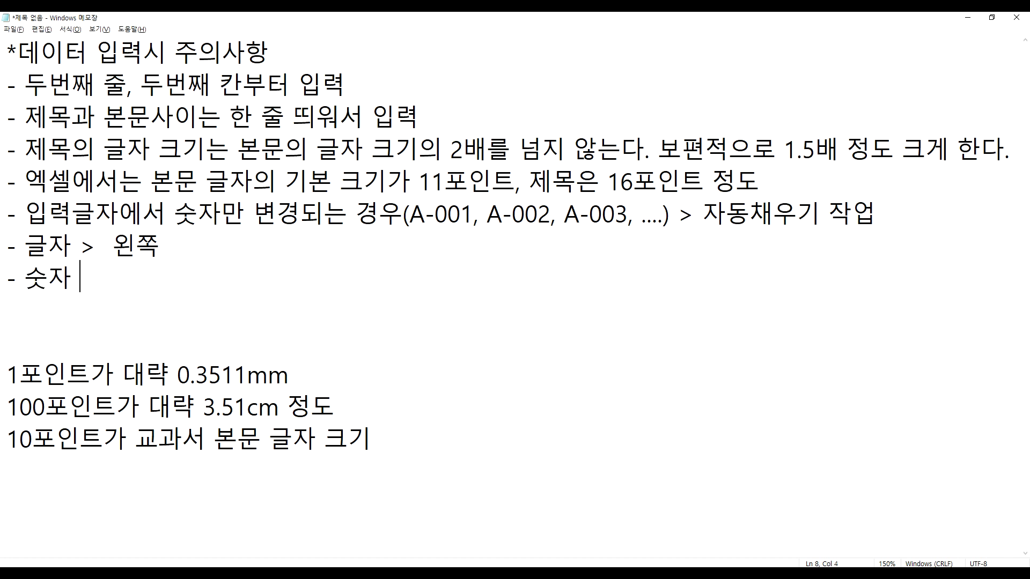
{"action": "type", "text": "> ㅇ오른쪽"}
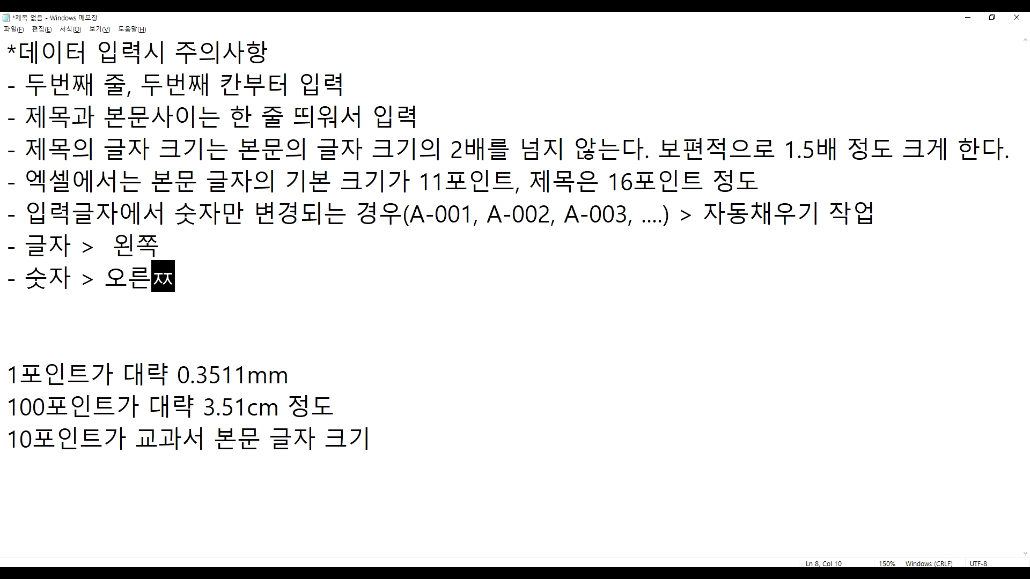
{"action": "key", "text": "Up"}
{"action": "key", "text": "Left"}
{"action": "key", "text": "Left"}
{"action": "key", "text": "Left"}
{"action": "key", "text": "Down"}
{"action": "key", "text": "End"}
{"action": "key", "text": "Return"}
{"action": "key", "text": "alt+Tab"}
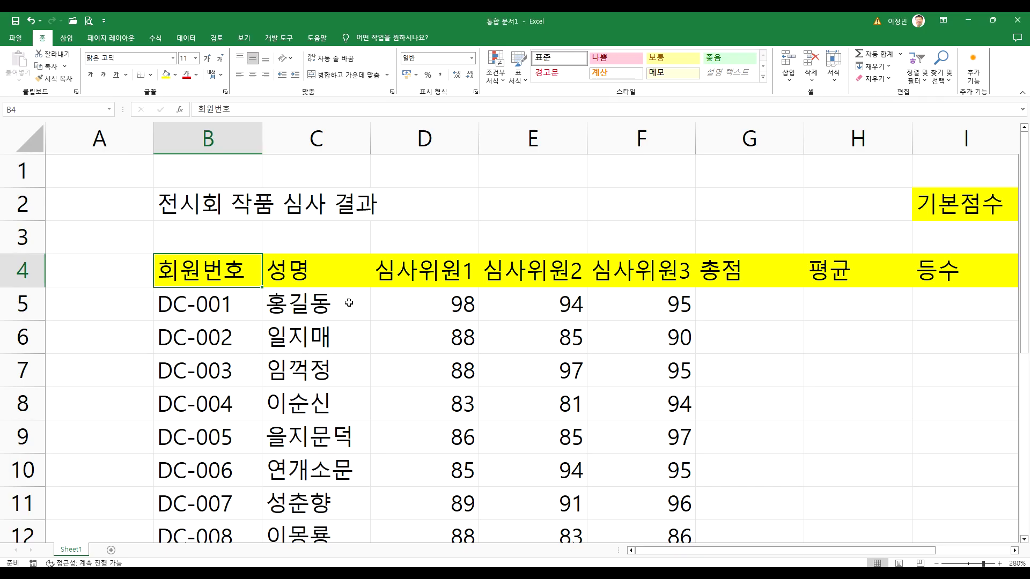
{"action": "left_click_drag", "start_coordinate": [409, 302], "coordinate": [646, 497]}
{"action": "left_click", "coordinate": [562, 344]}
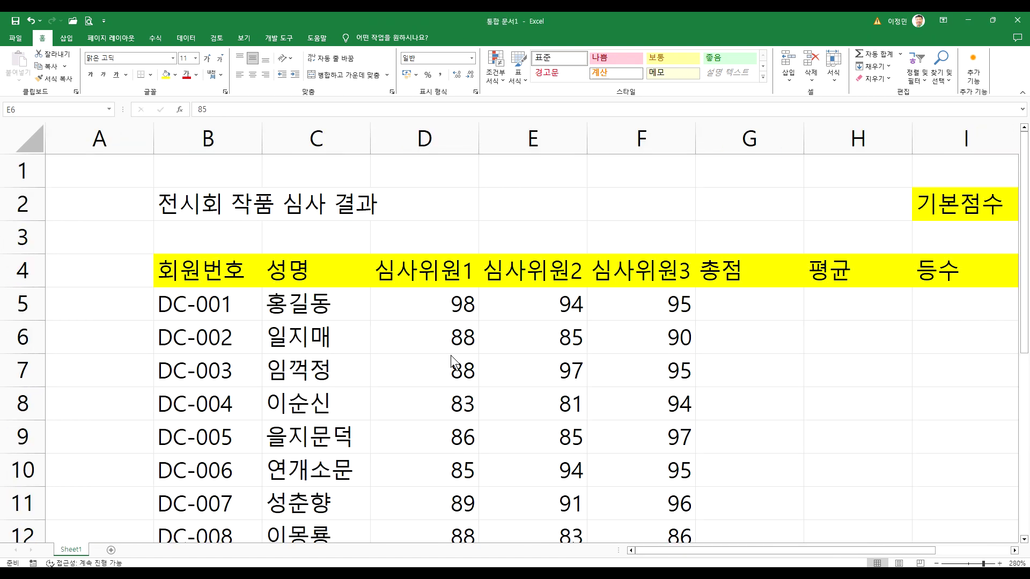
{"action": "left_click", "coordinate": [533, 338]}
{"action": "left_click_drag", "start_coordinate": [187, 213], "coordinate": [983, 303]}
Step: Center the contents of all cells in the worksheet horizontally
{"action": "scroll", "coordinate": [901, 338], "scroll_direction": "down", "scroll_amount": 5, "text": "ctrl"}
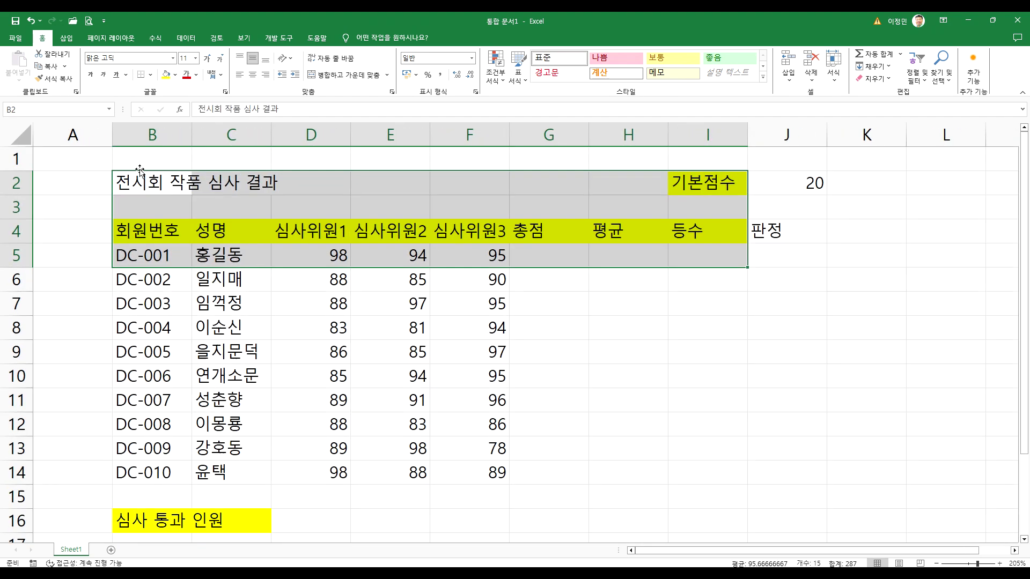
{"action": "left_click_drag", "start_coordinate": [142, 171], "coordinate": [808, 515]}
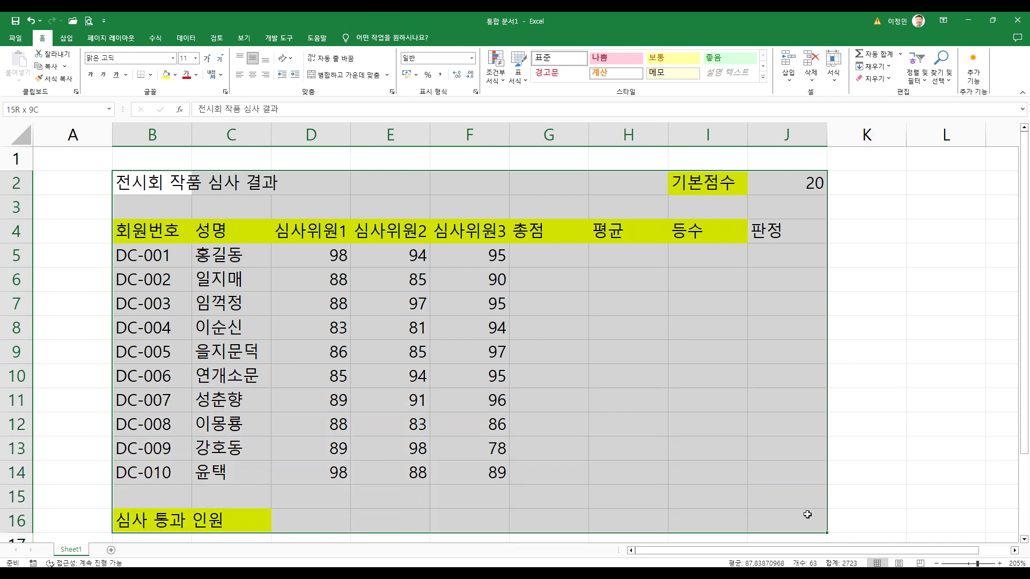
{"action": "left_click_drag", "start_coordinate": [808, 515], "coordinate": [808, 515]}
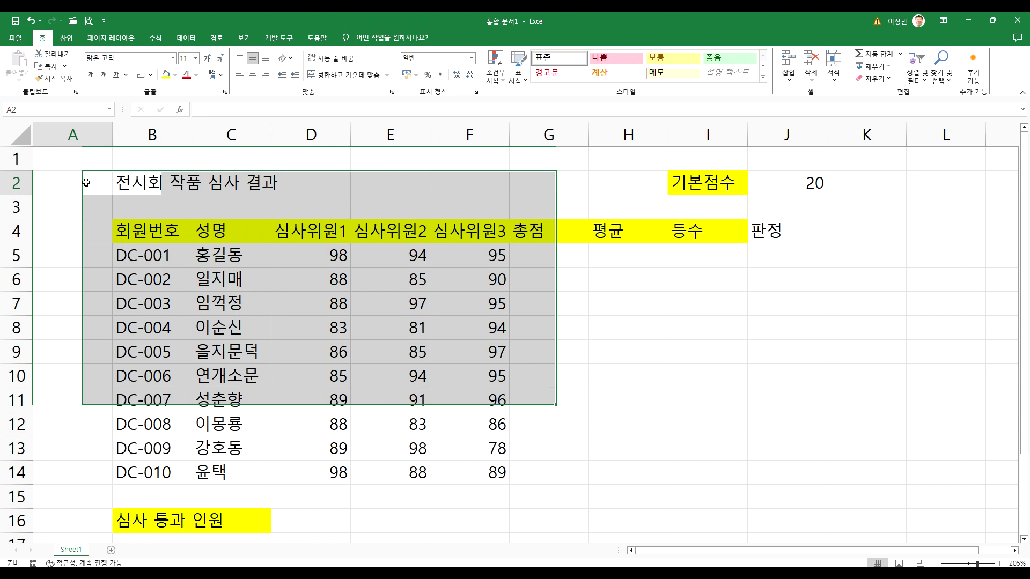
{"action": "left_click", "coordinate": [93, 180]}
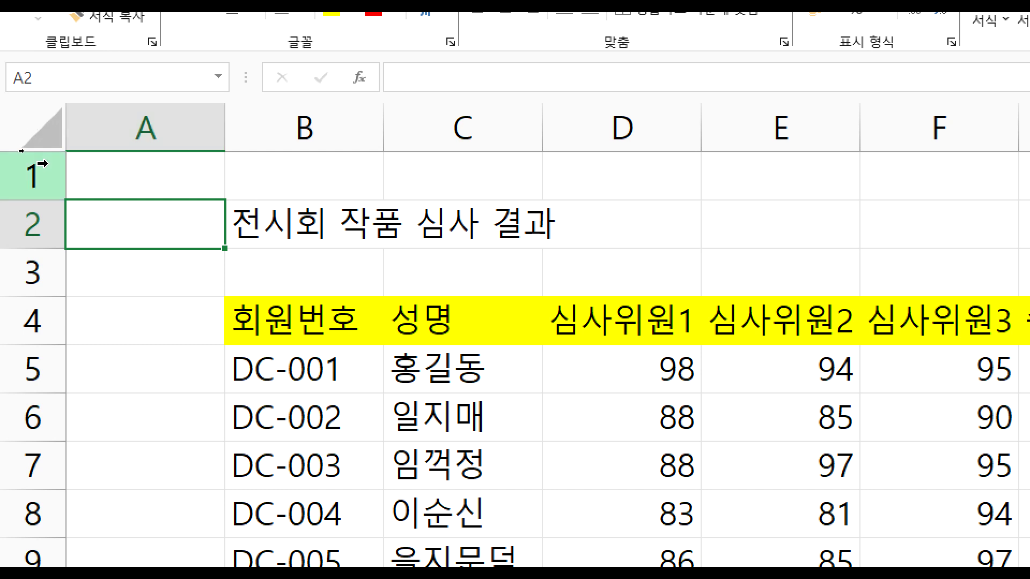
{"action": "left_click", "coordinate": [45, 131]}
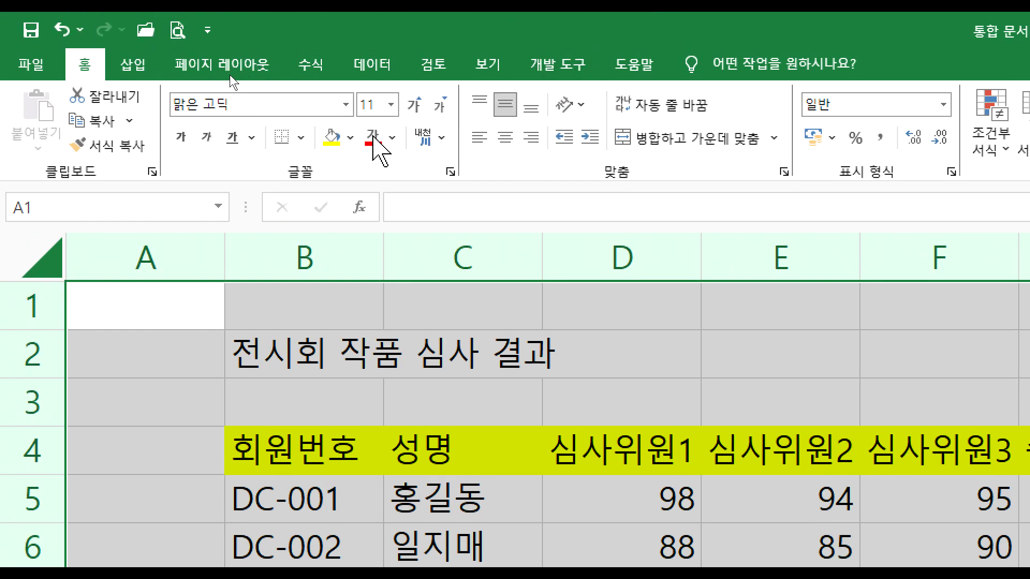
{"action": "left_click", "coordinate": [505, 138]}
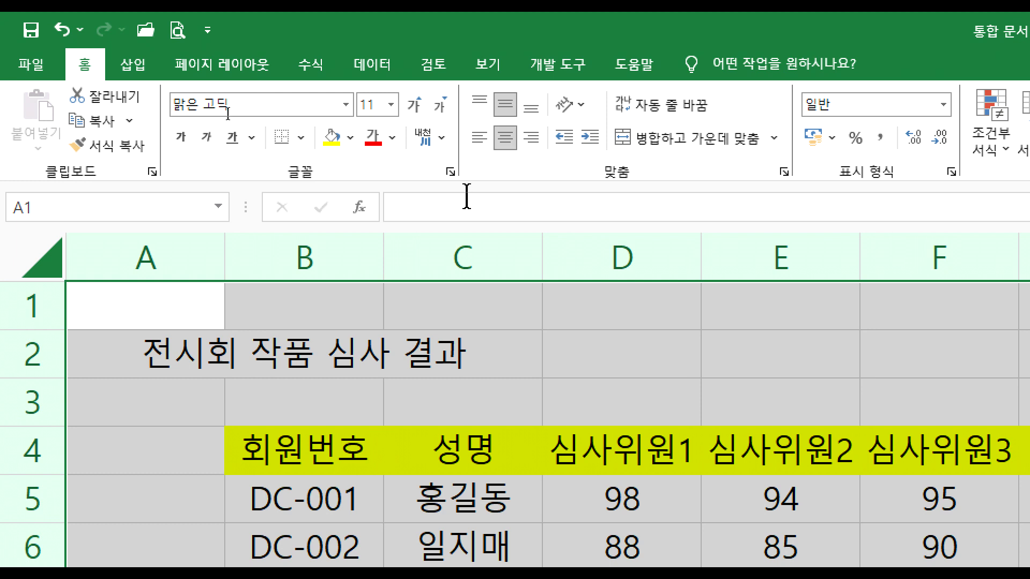
Step: Try left alignment on the title in B2 and set it back to centred
{"action": "left_click", "coordinate": [306, 352]}
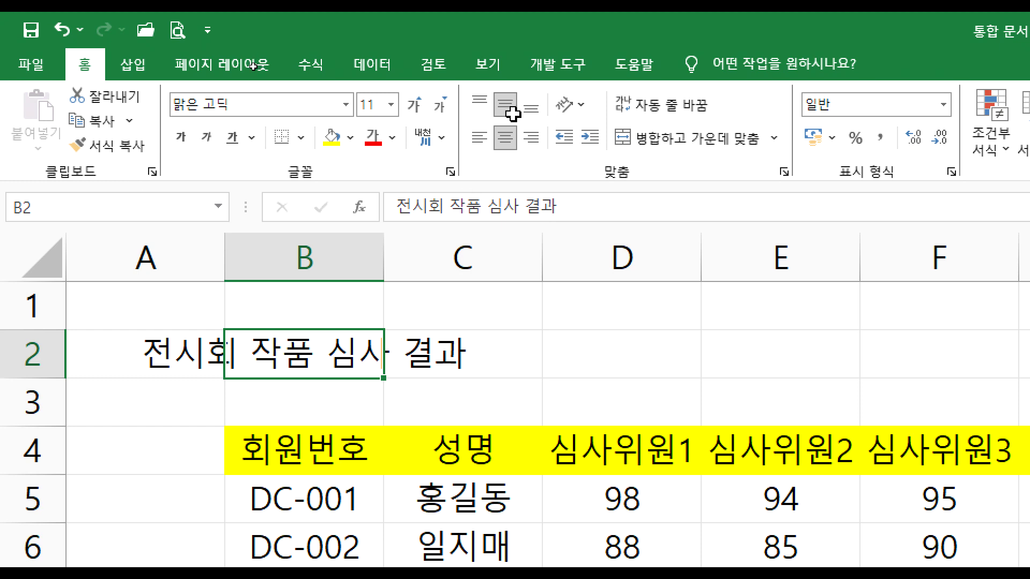
{"action": "left_click", "coordinate": [479, 144]}
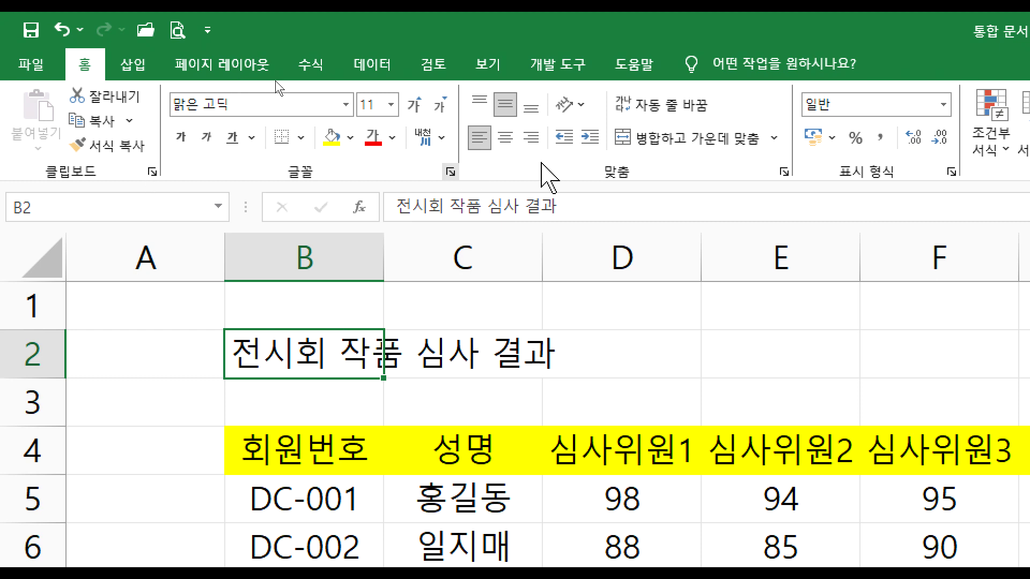
{"action": "left_click", "coordinate": [505, 141]}
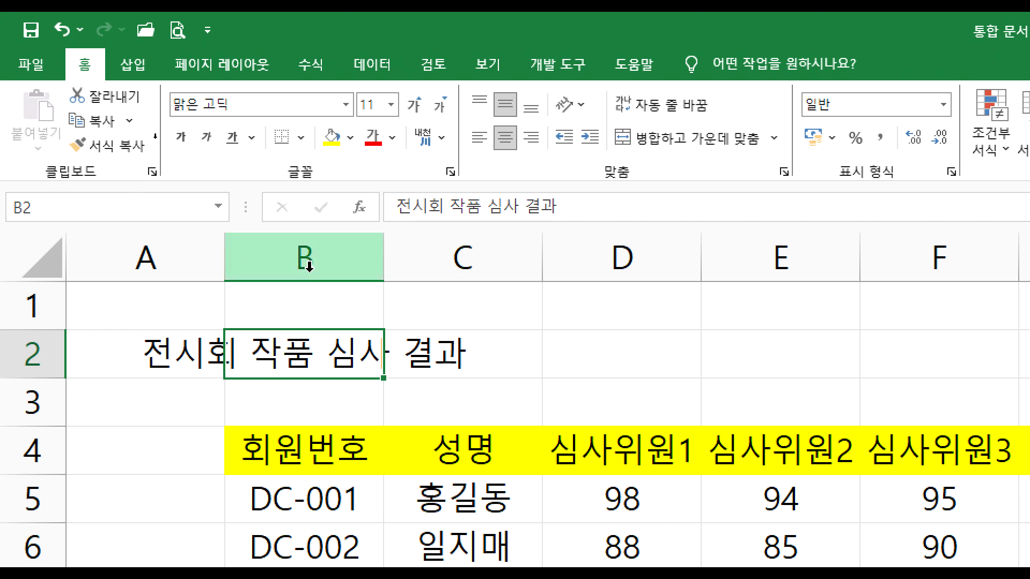
{"action": "left_click", "coordinate": [312, 250]}
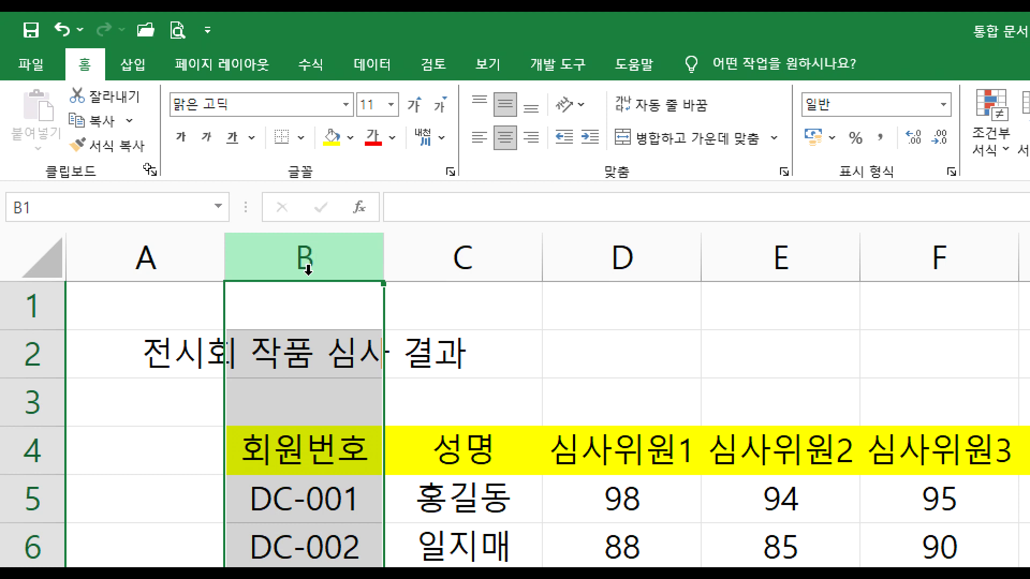
{"action": "left_click", "coordinate": [269, 365]}
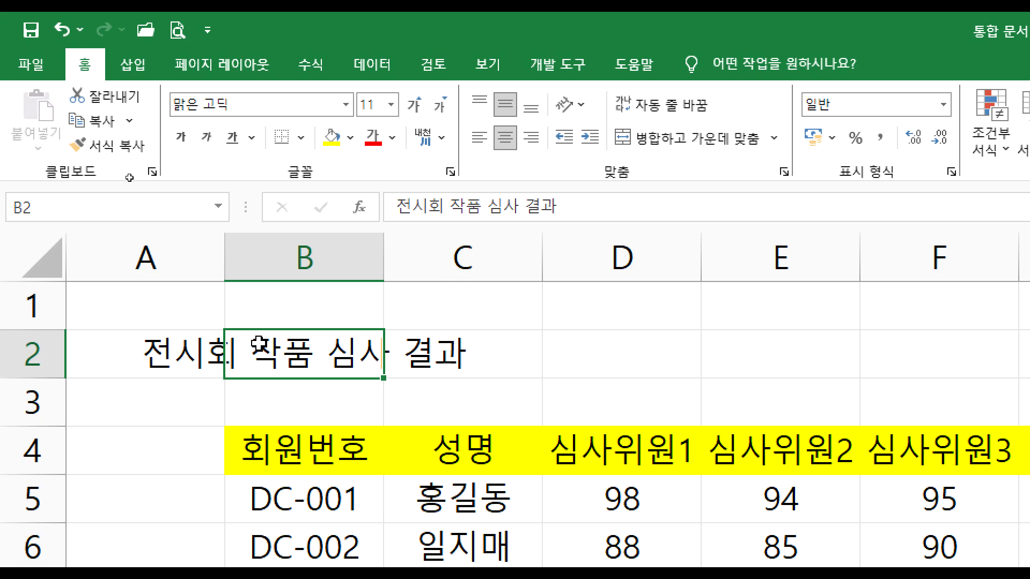
Step: Select the title range B2:H2 for formatting
{"action": "left_click_drag", "start_coordinate": [143, 178], "coordinate": [610, 175]}
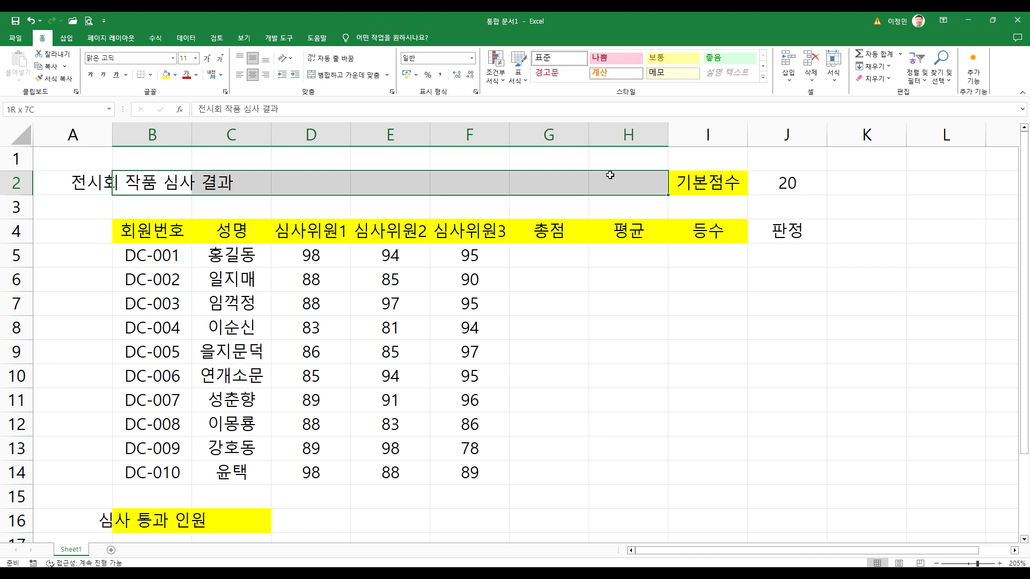
{"action": "left_click", "coordinate": [139, 182]}
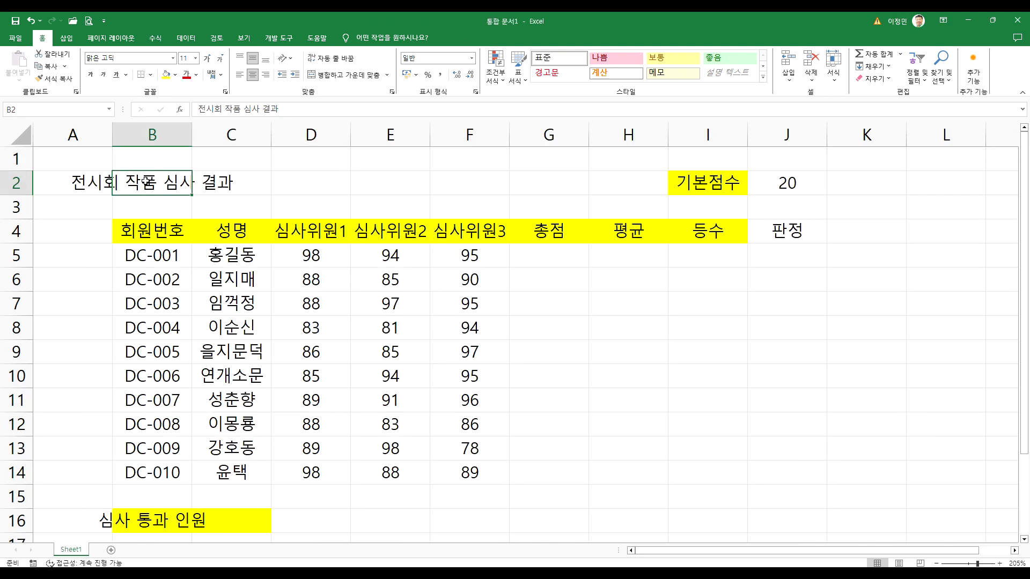
{"action": "left_click_drag", "start_coordinate": [205, 183], "coordinate": [610, 183]}
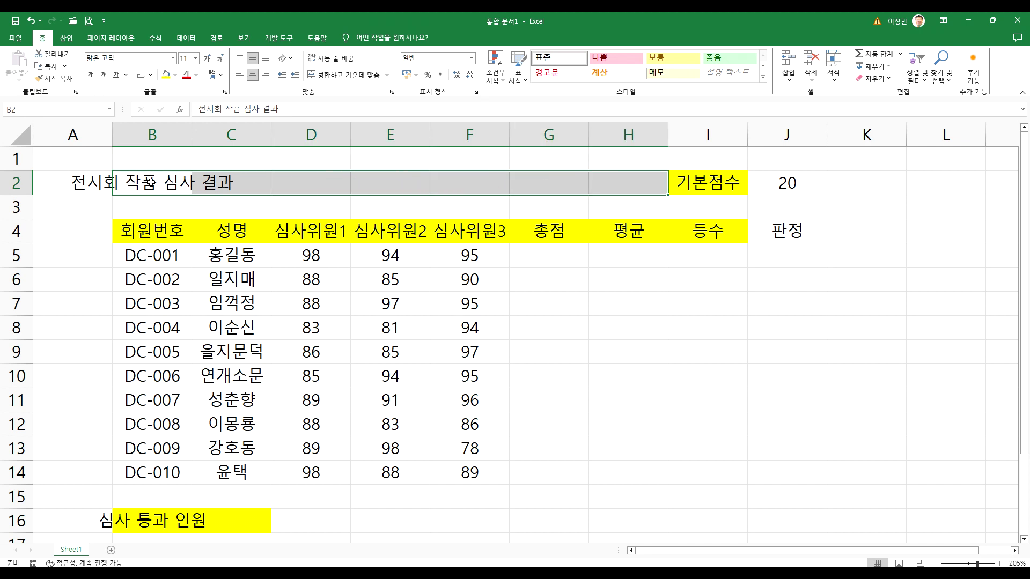
Step: Merge and center the title 전시회 작품 심사 결과 across B2:H2
{"action": "left_click_drag", "start_coordinate": [151, 183], "coordinate": [621, 179]}
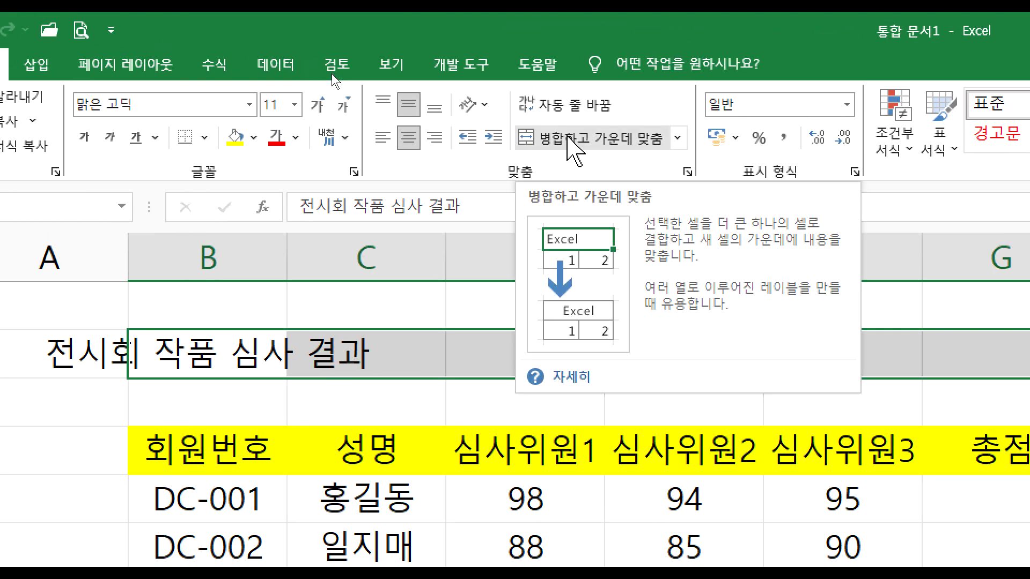
{"action": "left_click", "coordinate": [567, 138]}
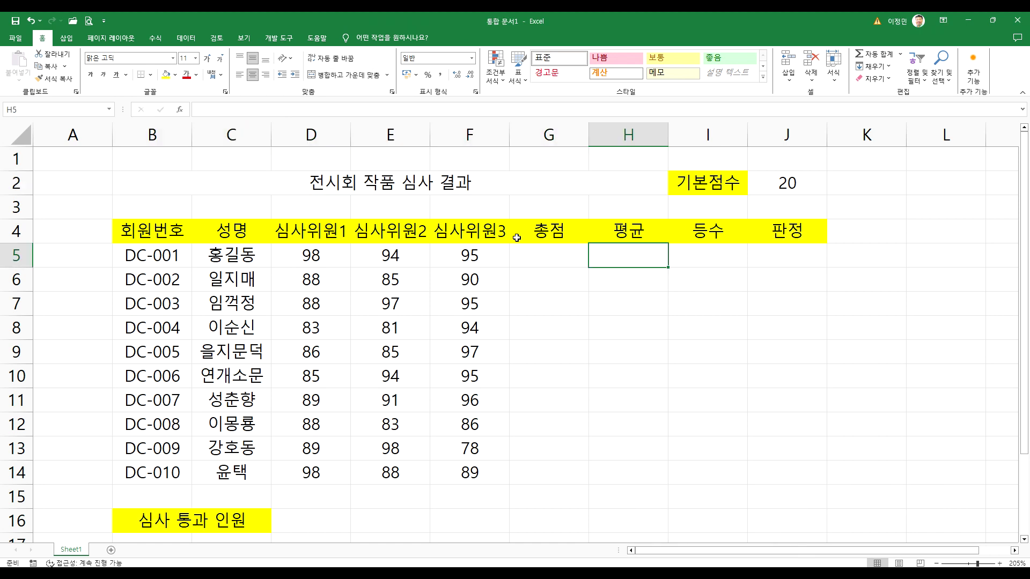
{"action": "left_click", "coordinate": [435, 187]}
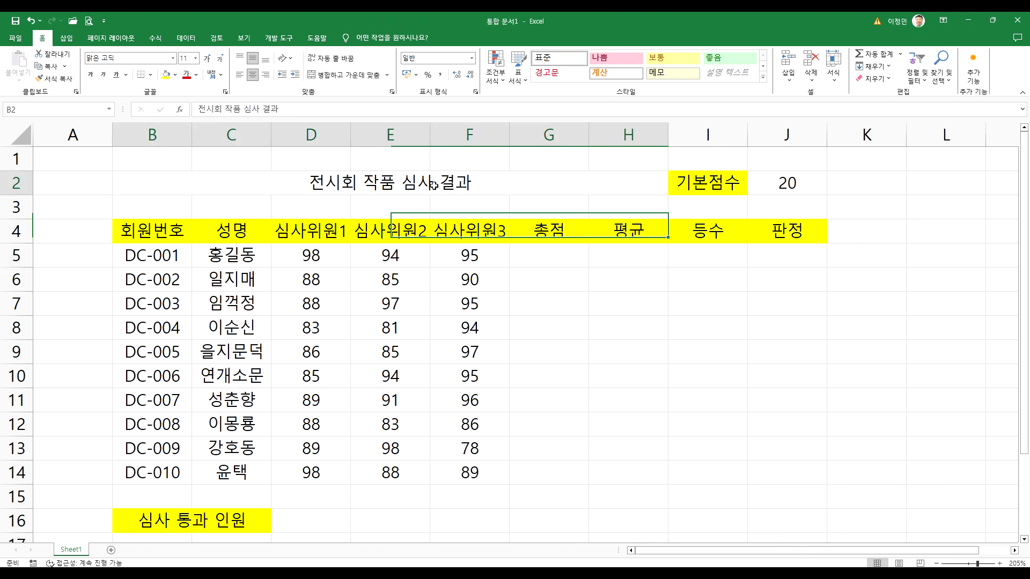
Step: Switch to the Notepad notes, check the guideline on title font size relative to body text, and return to Excel
{"action": "key", "text": "alt+Tab"}
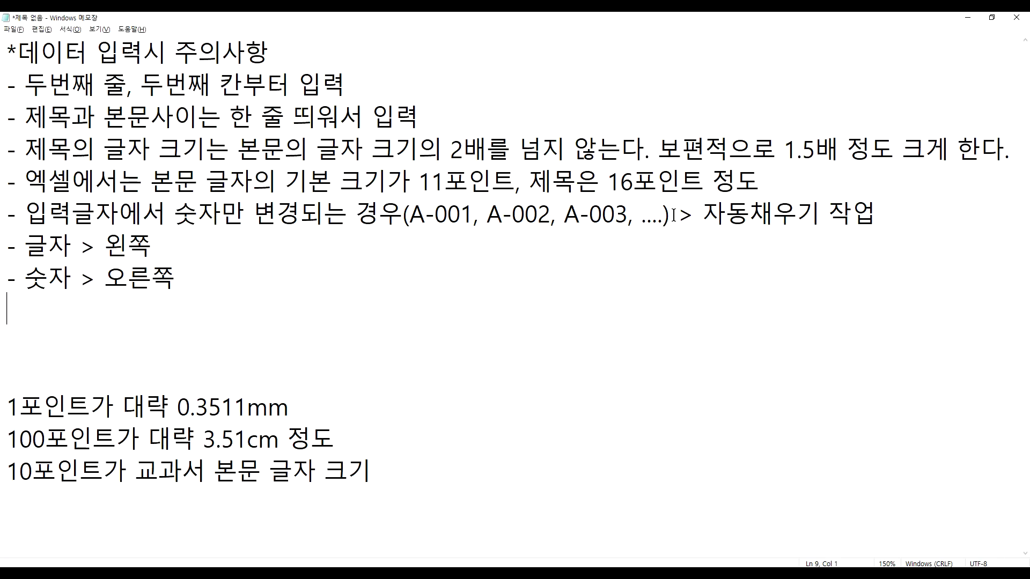
{"action": "left_click_drag", "start_coordinate": [785, 151], "coordinate": [816, 150]}
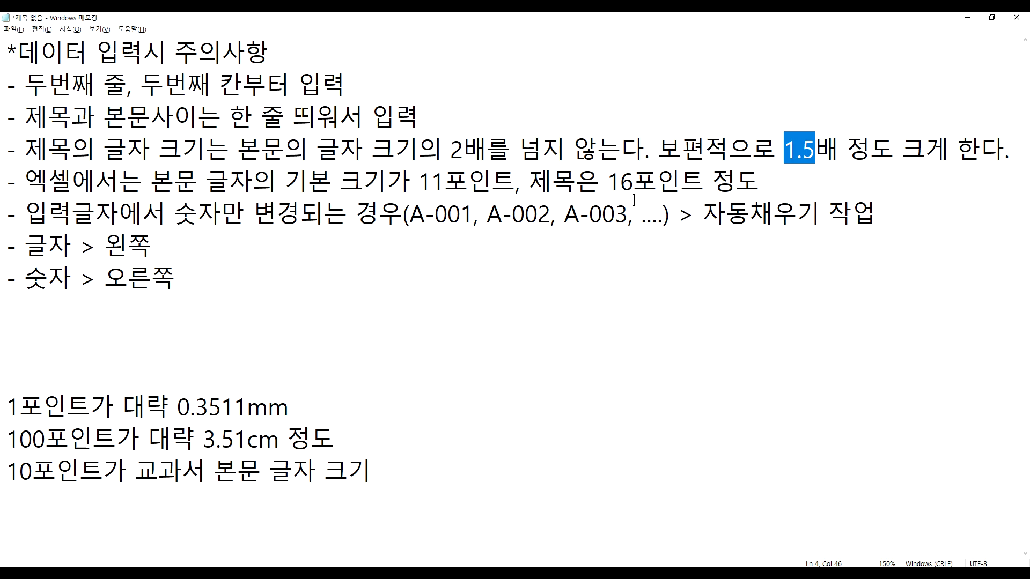
{"action": "key", "text": "alt+Tab"}
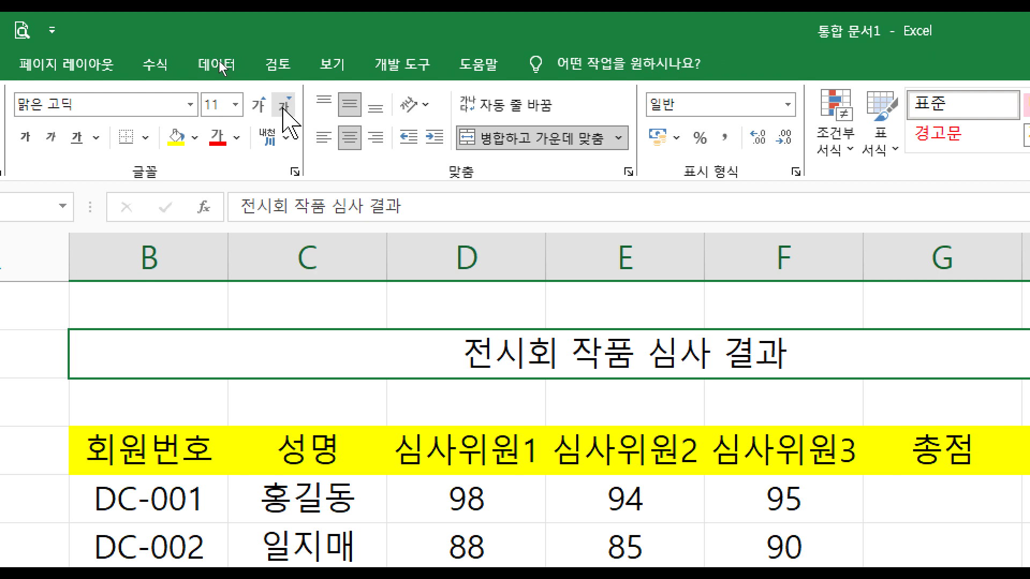
Step: Try the title in B2 at 9 points, then restore it to 11 points
{"action": "key", "text": "ctrl+shift+comma"}
{"action": "key", "text": "ctrl+shift+comma"}
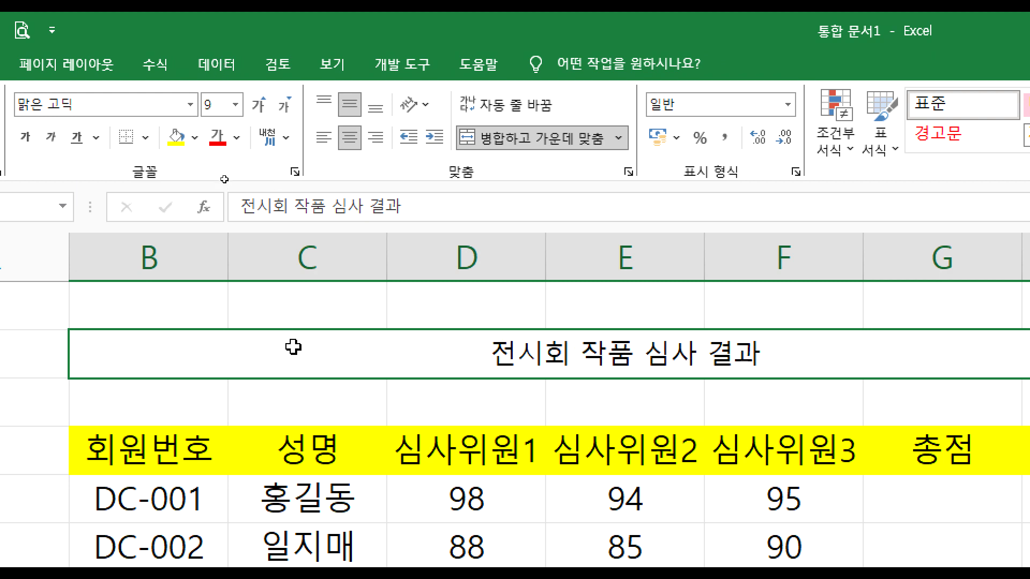
{"action": "left_click", "coordinate": [258, 104]}
{"action": "left_click", "coordinate": [257, 105]}
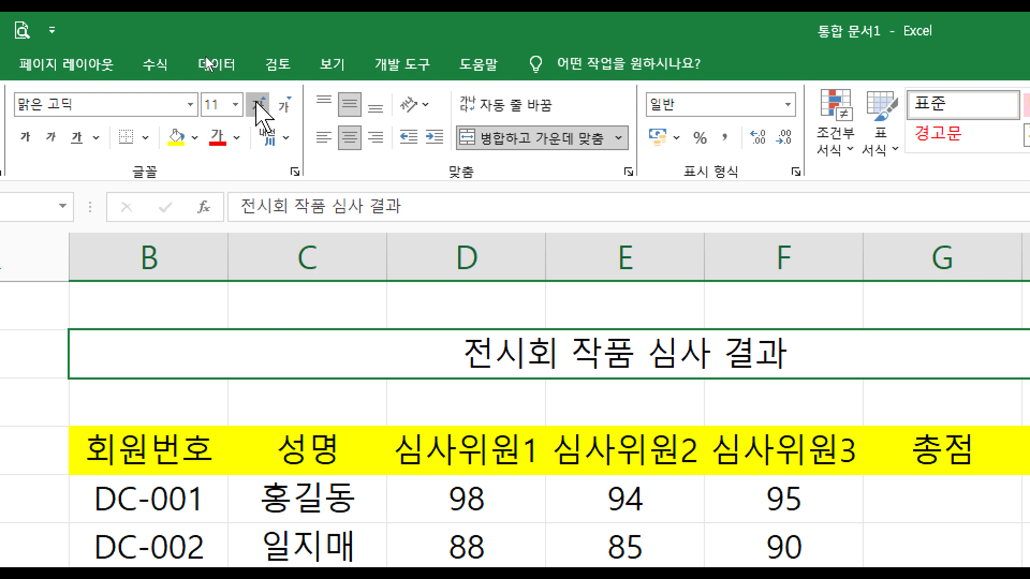
Step: Enlarge the title in B2 to 16 points
{"action": "left_click", "coordinate": [258, 105]}
{"action": "left_click", "coordinate": [257, 105]}
{"action": "left_click", "coordinate": [257, 105]}
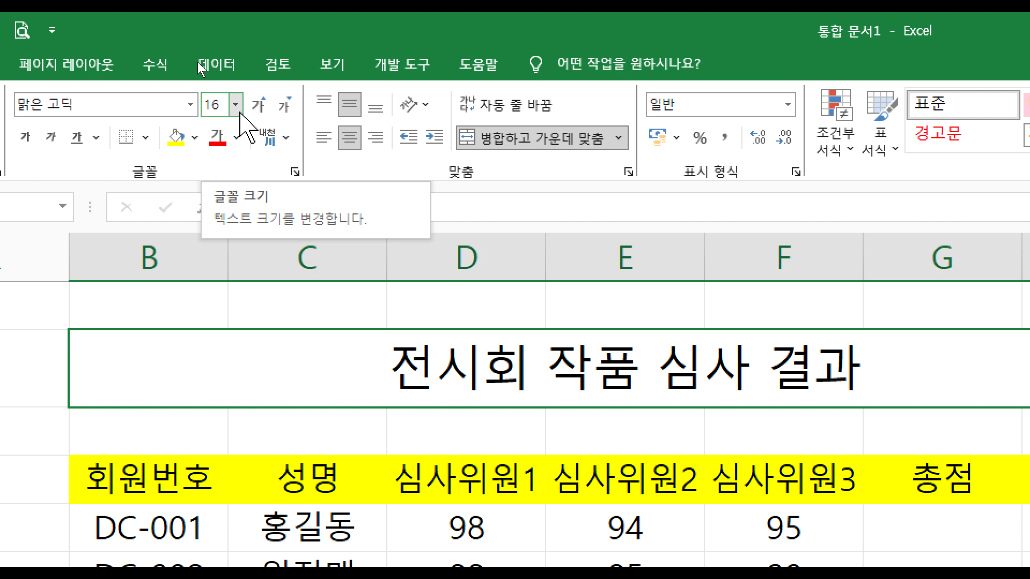
{"action": "left_click", "coordinate": [236, 106]}
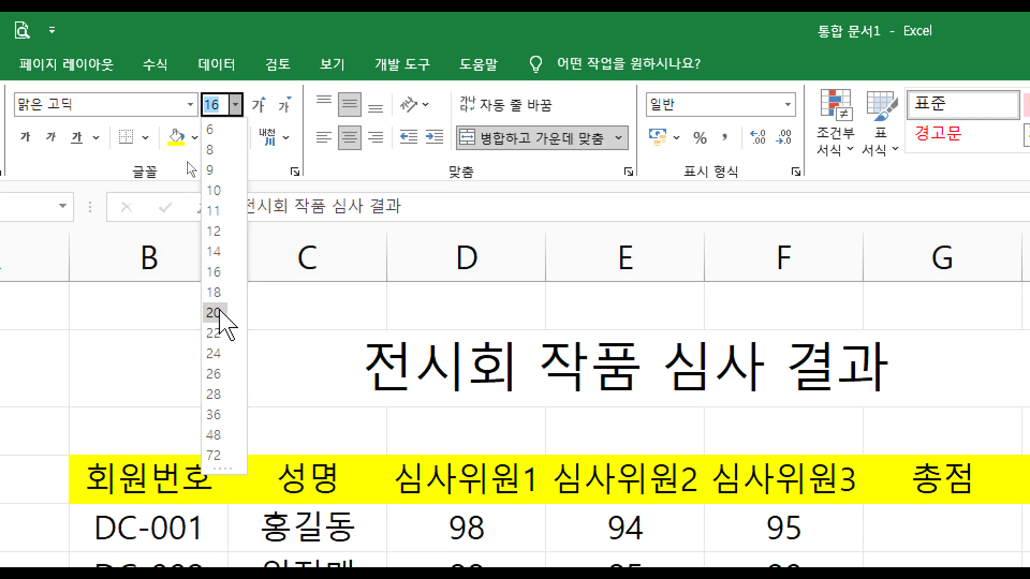
{"action": "left_click", "coordinate": [282, 106]}
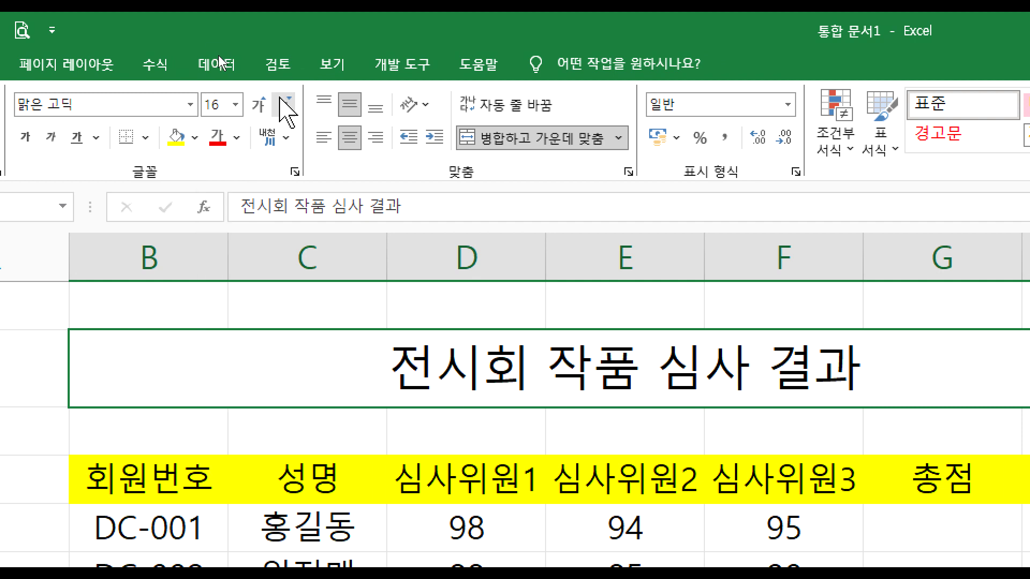
Step: Try the title in B2 at 11 and 24 points, then bring it back to 16 points
{"action": "left_click", "coordinate": [283, 106]}
{"action": "left_click", "coordinate": [283, 105]}
{"action": "left_click", "coordinate": [282, 106]}
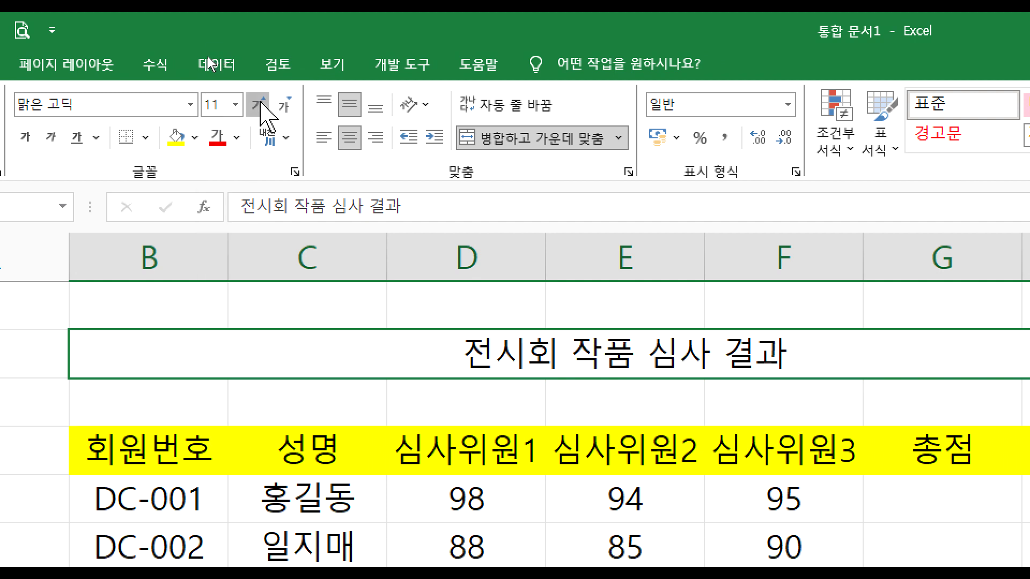
{"action": "left_click", "coordinate": [260, 105]}
{"action": "left_click", "coordinate": [260, 106]}
{"action": "left_click", "coordinate": [260, 106]}
{"action": "left_click", "coordinate": [260, 106]}
{"action": "left_click", "coordinate": [259, 105]}
{"action": "left_click", "coordinate": [259, 106]}
{"action": "left_click", "coordinate": [259, 106]}
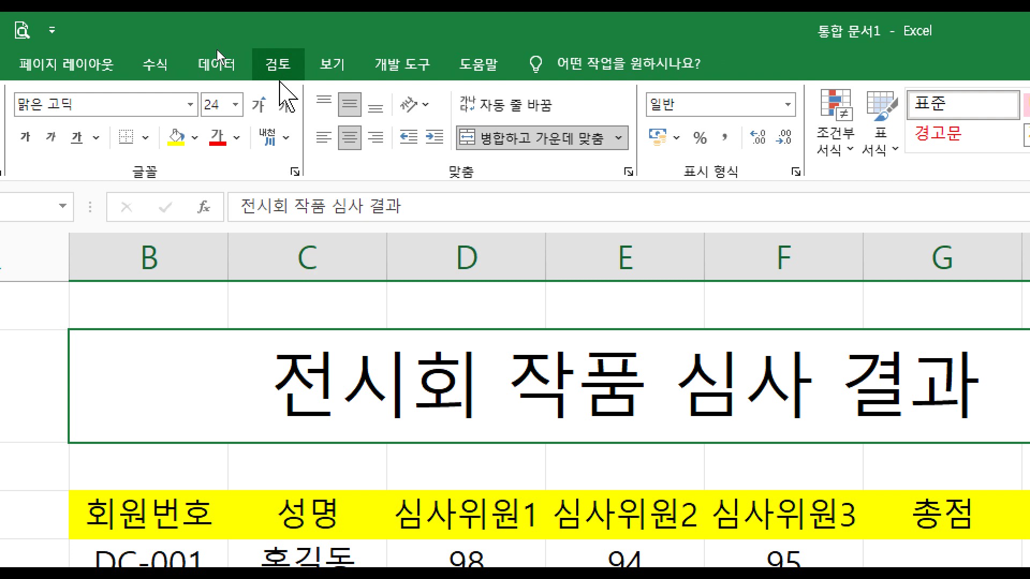
{"action": "left_click", "coordinate": [285, 105]}
{"action": "left_click", "coordinate": [285, 106]}
{"action": "left_click", "coordinate": [285, 106]}
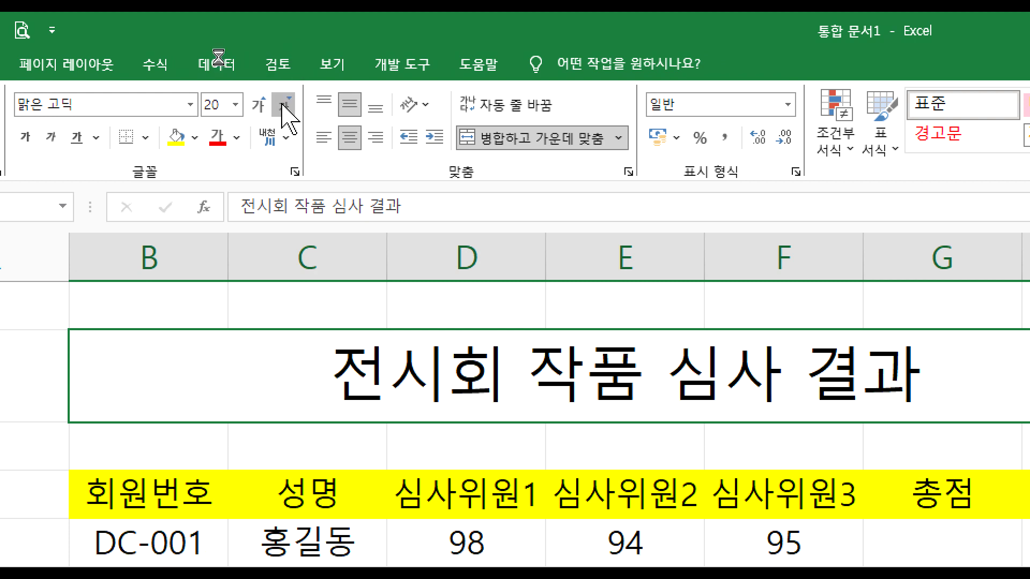
{"action": "left_click", "coordinate": [285, 106]}
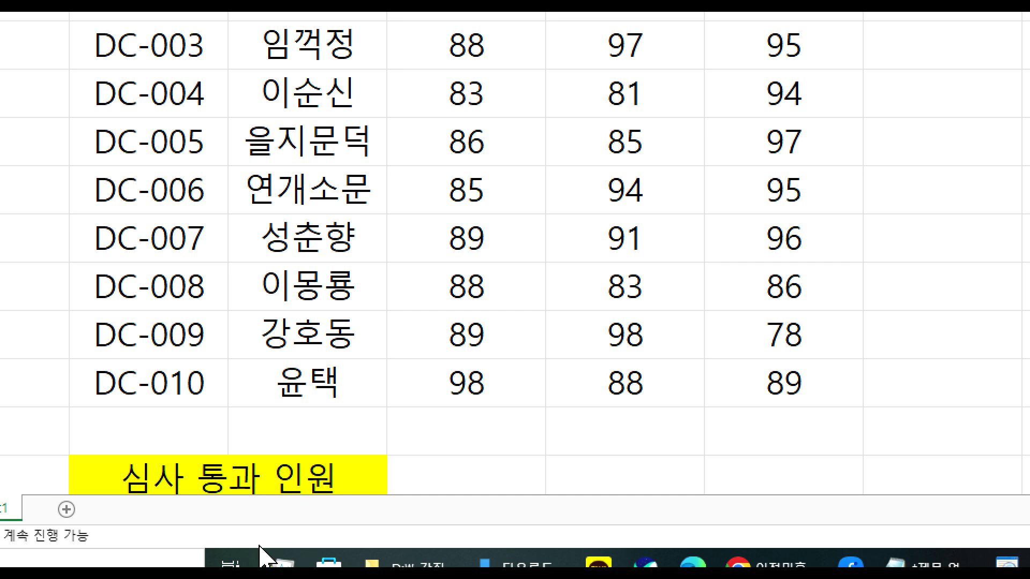
Step: Unmerge the 심사 통과 인원 label cell in row 16
{"action": "scroll", "coordinate": [214, 403], "scroll_direction": "down", "scroll_amount": 1}
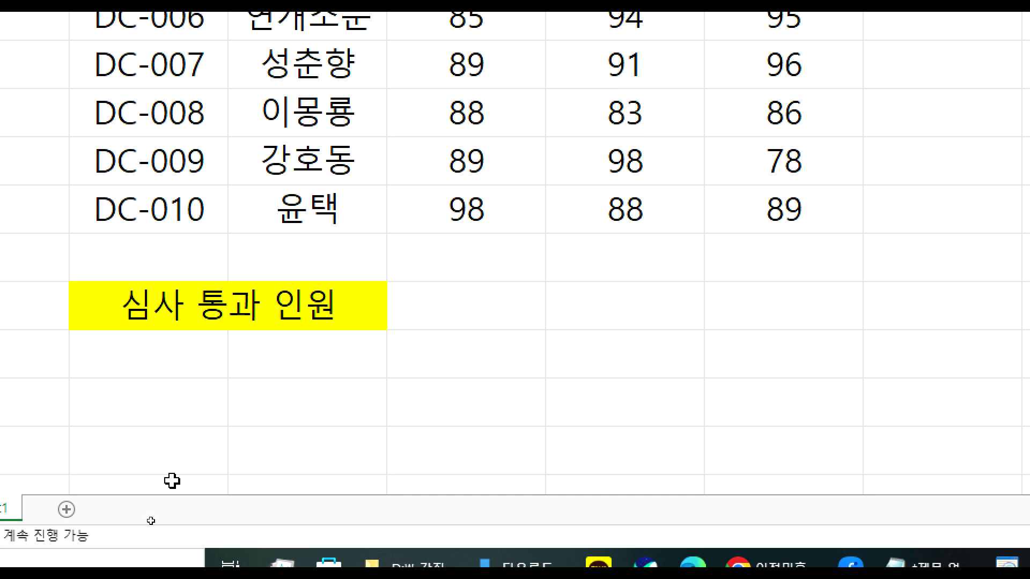
{"action": "scroll", "coordinate": [154, 310], "scroll_direction": "down", "scroll_amount": 1}
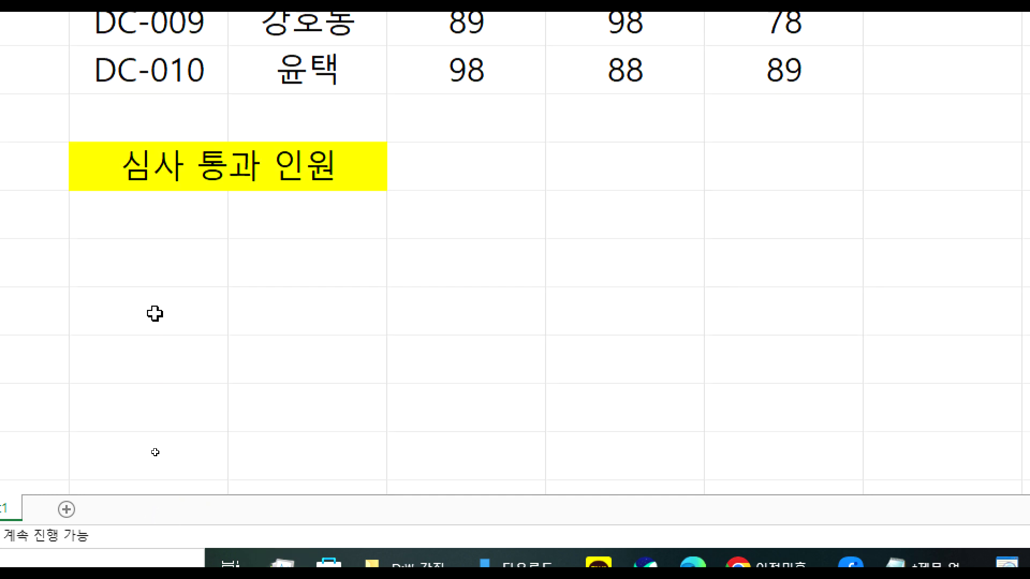
{"action": "left_click", "coordinate": [182, 164]}
{"action": "left_click", "coordinate": [467, 89]}
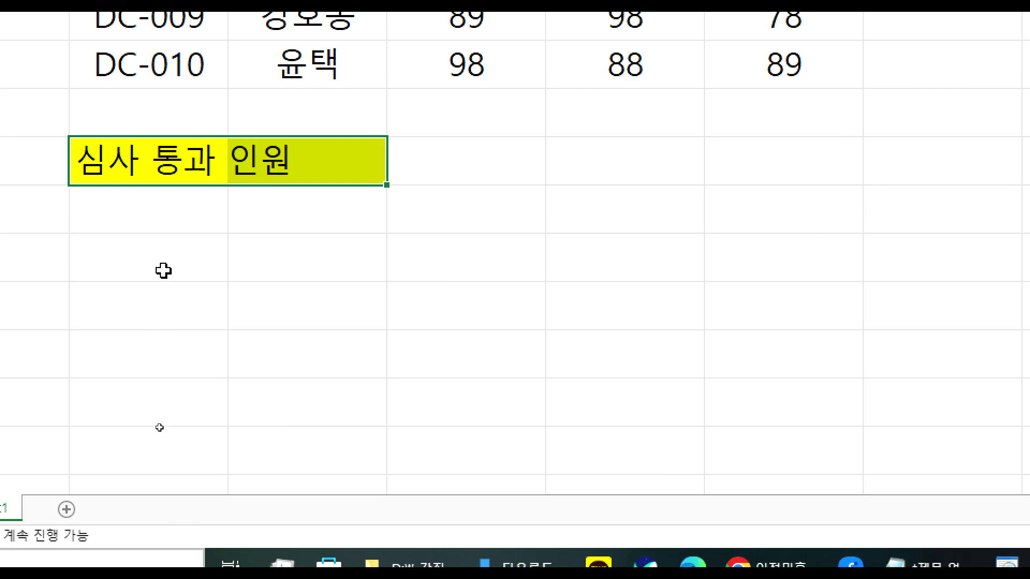
Step: Merge and center the 심사 통과 인원 label across B16:C16
{"action": "left_click", "coordinate": [183, 160]}
{"action": "left_click", "coordinate": [272, 163]}
{"action": "left_click", "coordinate": [139, 161]}
{"action": "left_click_drag", "start_coordinate": [139, 161], "coordinate": [264, 156]}
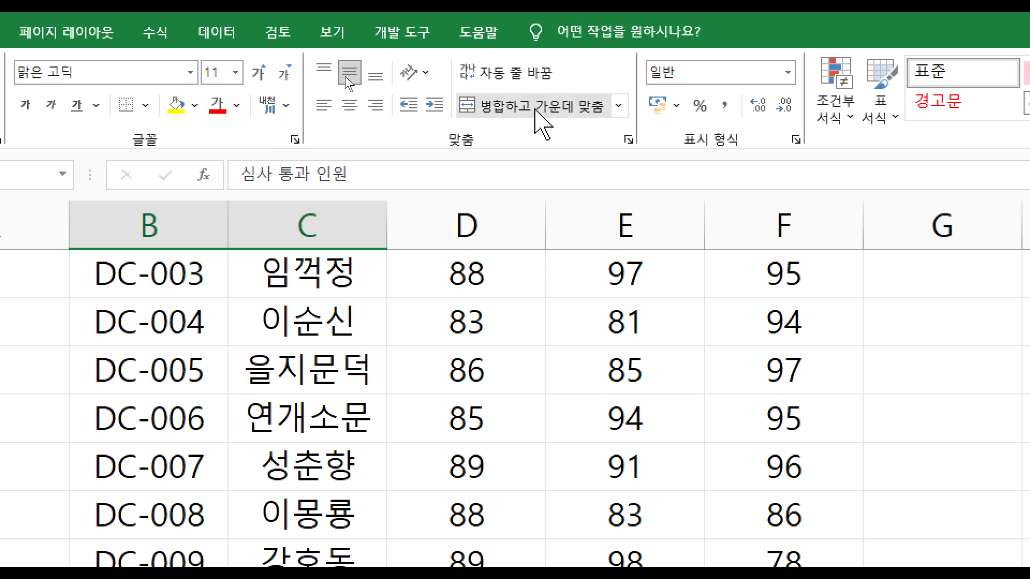
{"action": "left_click", "coordinate": [535, 107]}
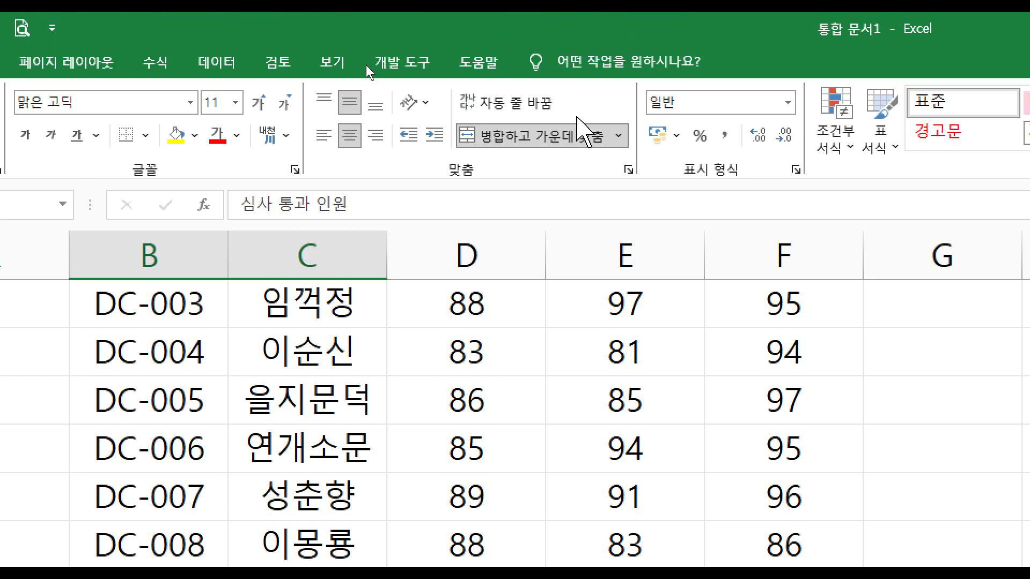
Step: Apply all borders to the 기본점수 label and its value in I2:J2
{"action": "scroll", "coordinate": [598, 399], "scroll_direction": "up", "scroll_amount": 2}
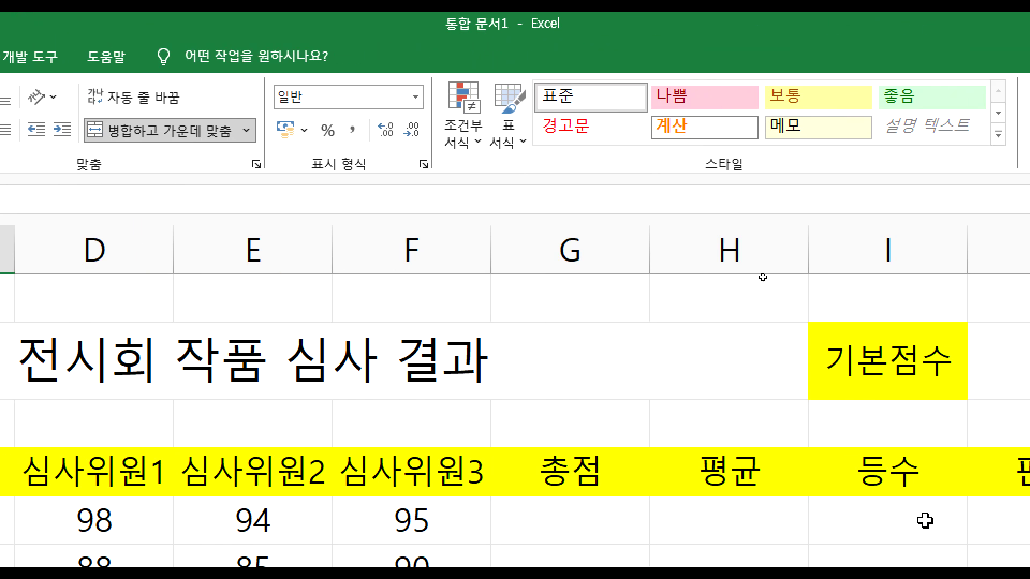
{"action": "left_click_drag", "start_coordinate": [713, 324], "coordinate": [784, 317]}
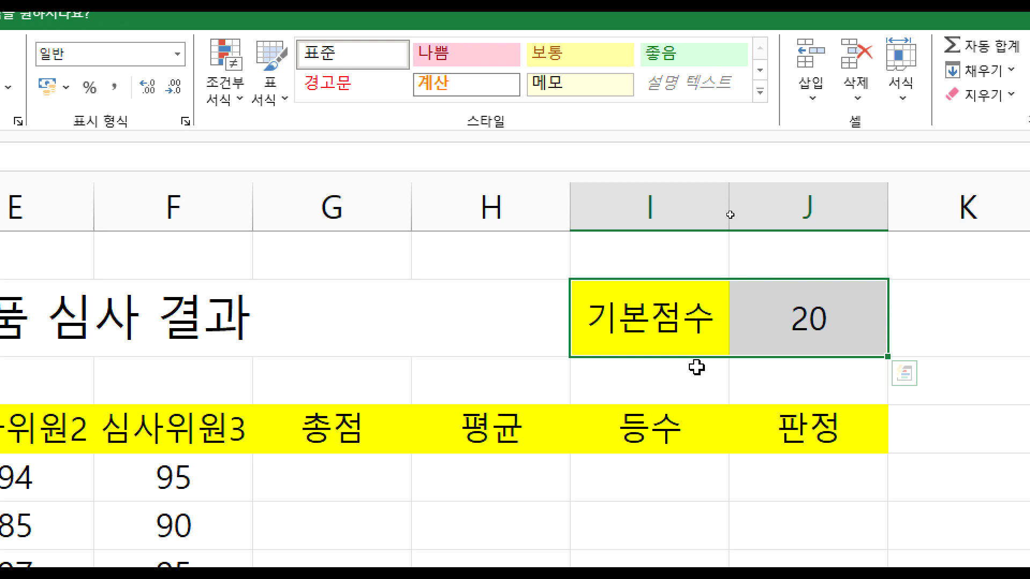
{"action": "left_click_drag", "start_coordinate": [635, 317], "coordinate": [767, 314]}
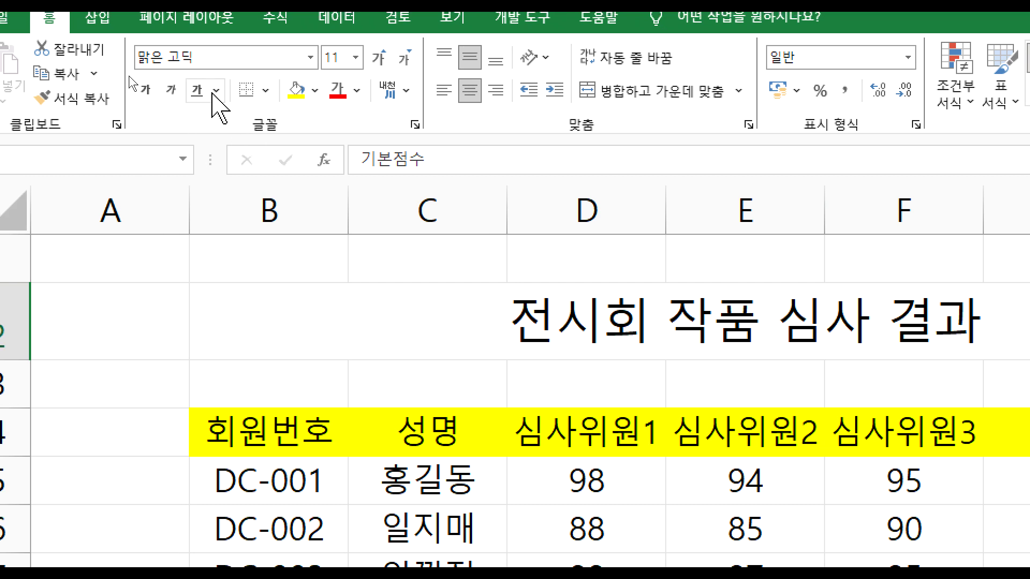
{"action": "left_click", "coordinate": [265, 92]}
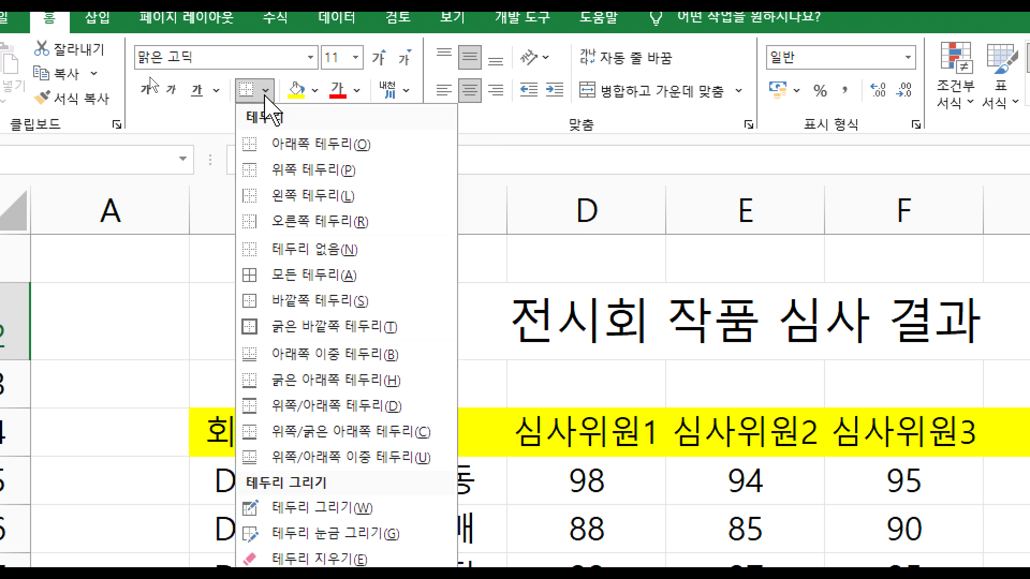
{"action": "left_click", "coordinate": [292, 275]}
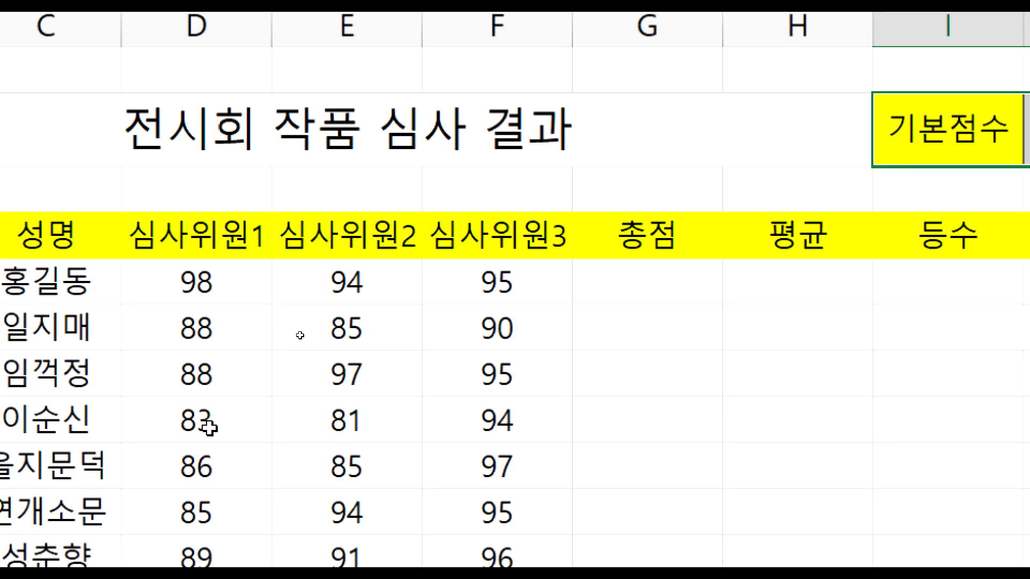
Step: Apply all borders to the whole results table in B4:J14
{"action": "left_click_drag", "start_coordinate": [127, 202], "coordinate": [1029, 578]}
{"action": "left_click_drag", "start_coordinate": [818, 490], "coordinate": [825, 468]}
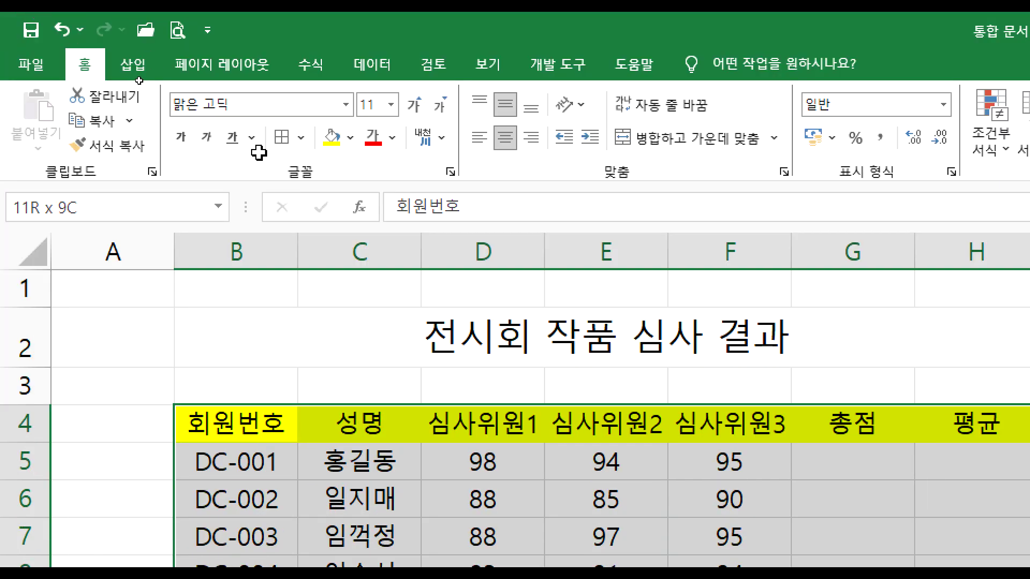
{"action": "left_click_drag", "start_coordinate": [258, 153], "coordinate": [308, 135]}
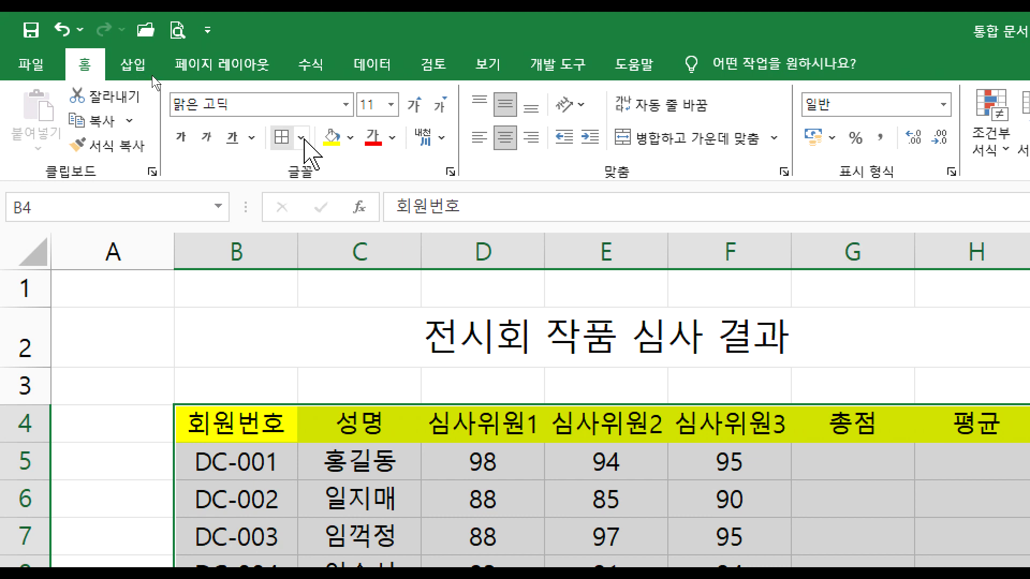
{"action": "left_click", "coordinate": [281, 138]}
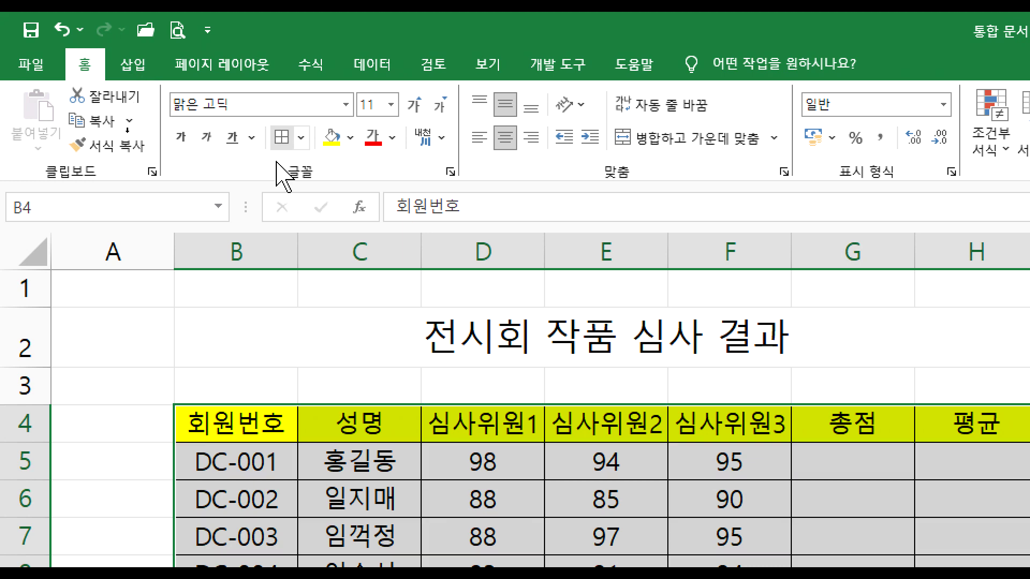
Step: Apply all borders to the 심사 통과 인원 label and its empty result cell in B16:D16
{"action": "left_click_drag", "start_coordinate": [247, 486], "coordinate": [482, 495]}
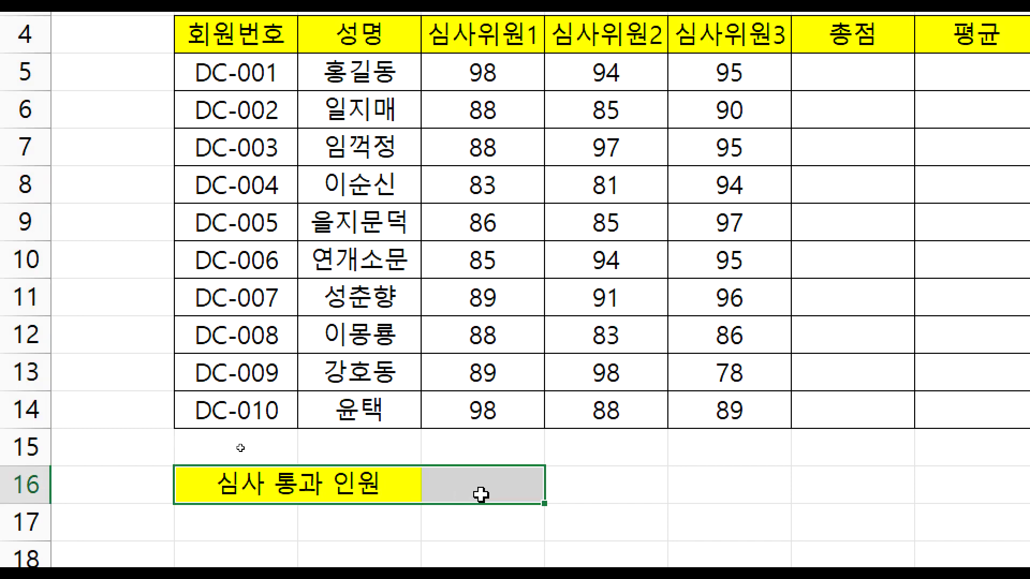
{"action": "left_click", "coordinate": [277, 83]}
{"action": "left_click", "coordinate": [670, 341]}
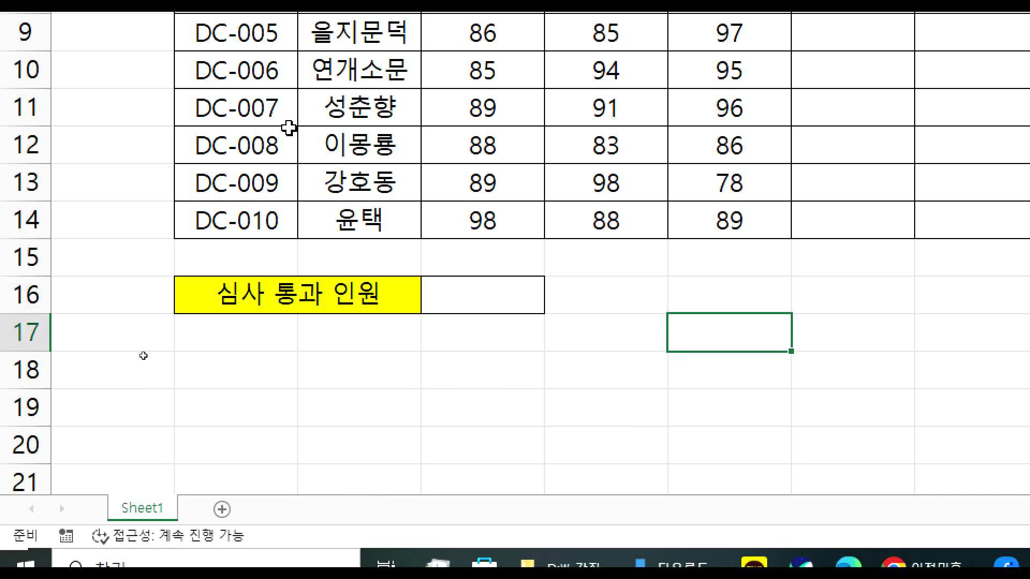
{"action": "left_click", "coordinate": [214, 293]}
{"action": "left_click_drag", "start_coordinate": [421, 280], "coordinate": [476, 282]}
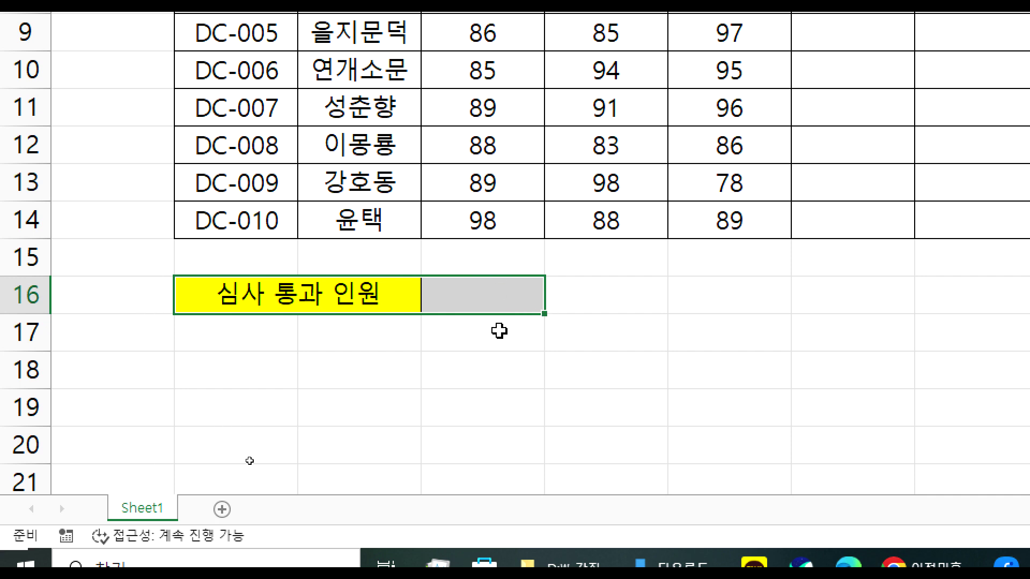
{"action": "left_click", "coordinate": [731, 301]}
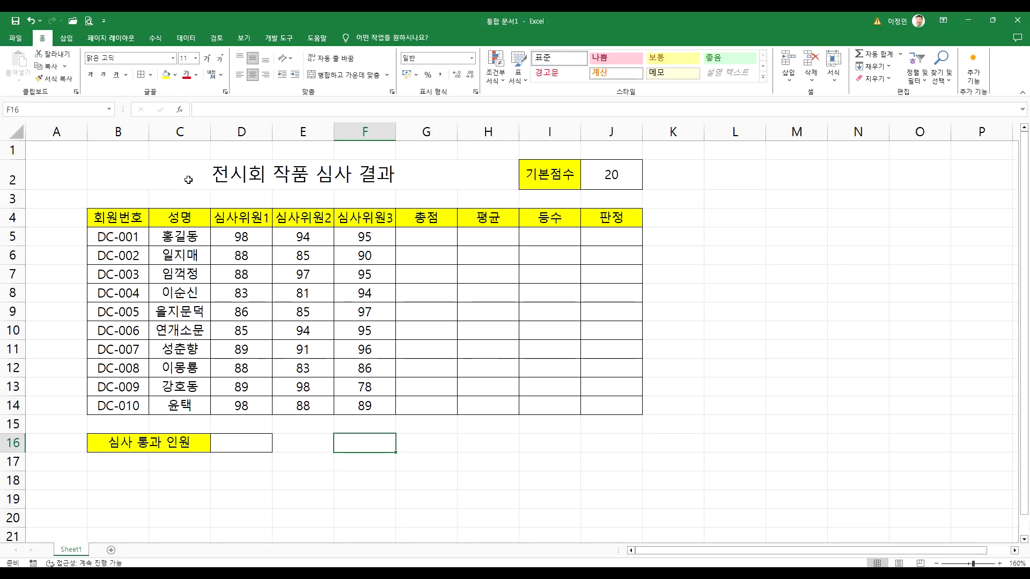
{"action": "left_click", "coordinate": [199, 173]}
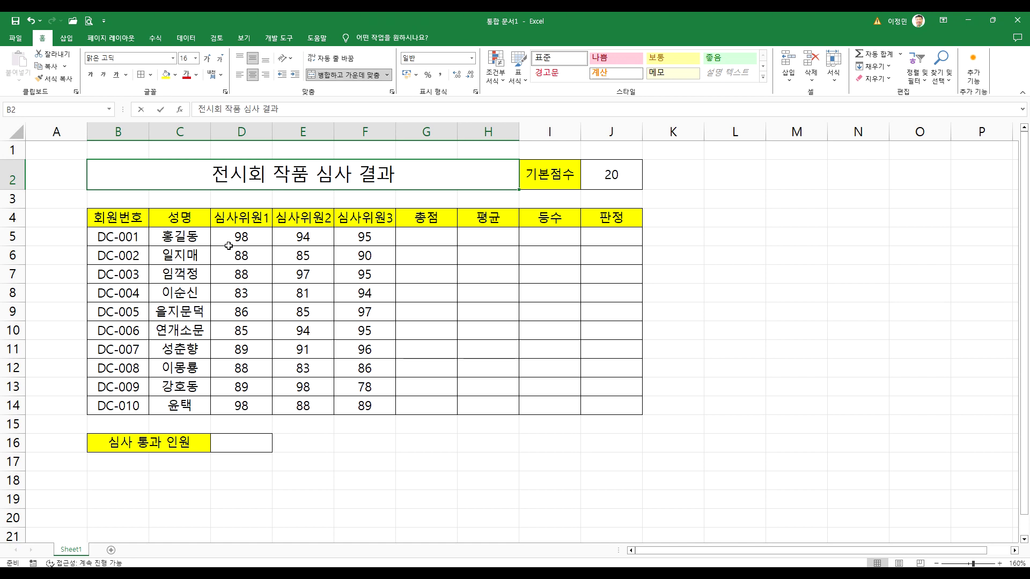
{"action": "left_click", "coordinate": [257, 272]}
{"action": "left_click", "coordinate": [207, 176]}
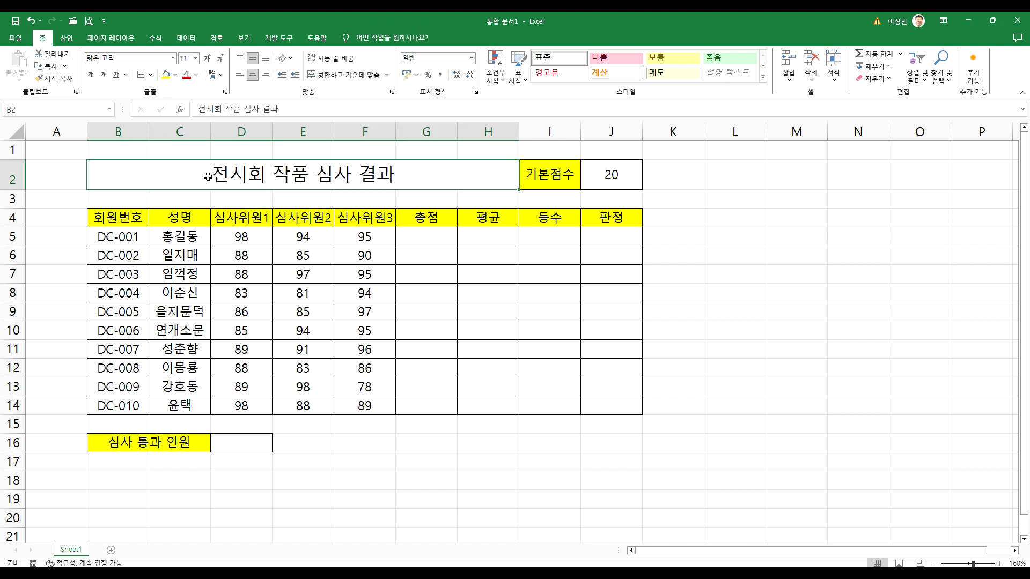
{"action": "double_click", "coordinate": [207, 176]}
{"action": "type", "text": "4"}
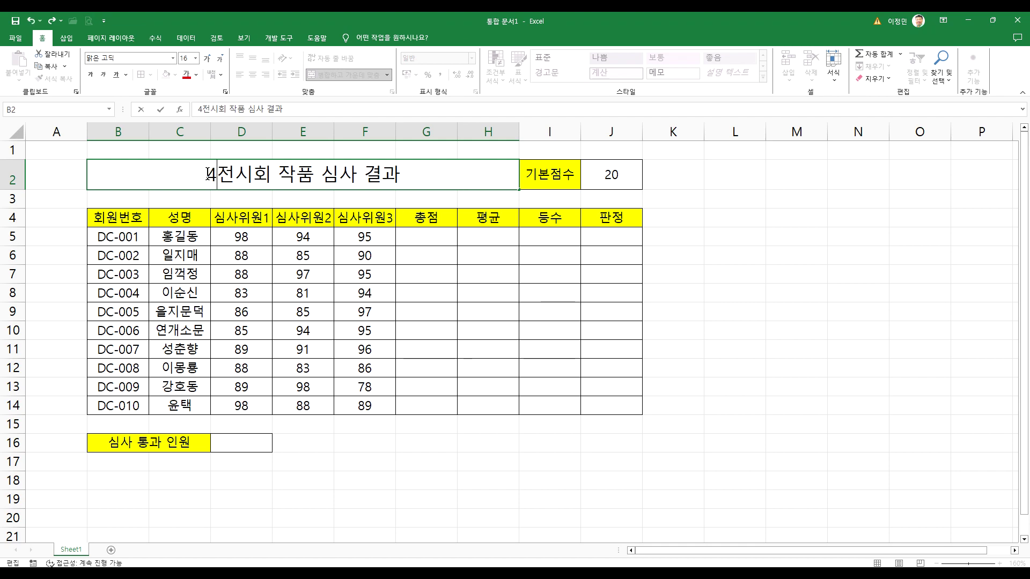
{"action": "key", "text": "Escape"}
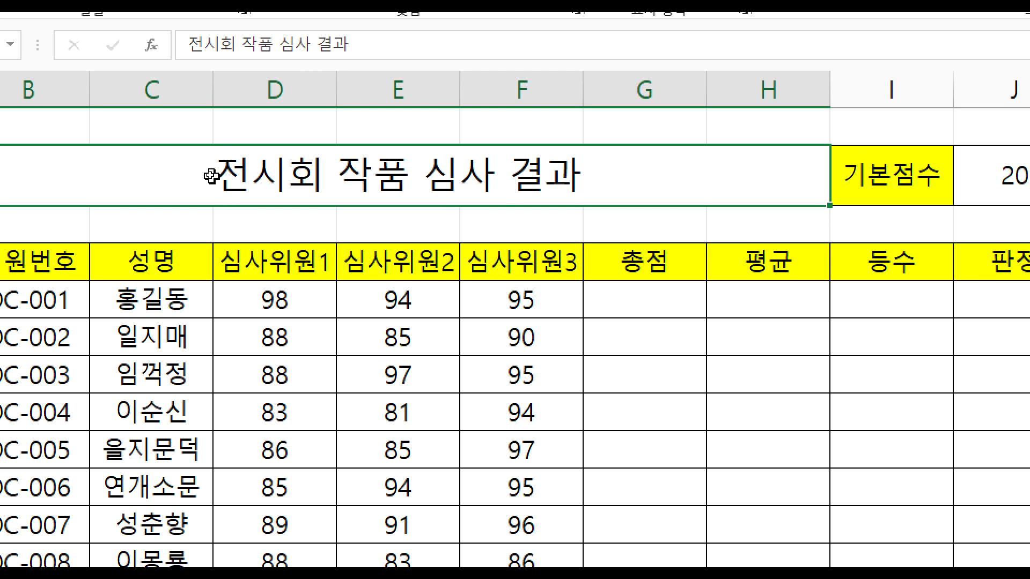
Step: Add an asterisk and a space before the title text, and try an @ sign after it
{"action": "double_click", "coordinate": [211, 176]}
{"action": "type", "text": "*"}
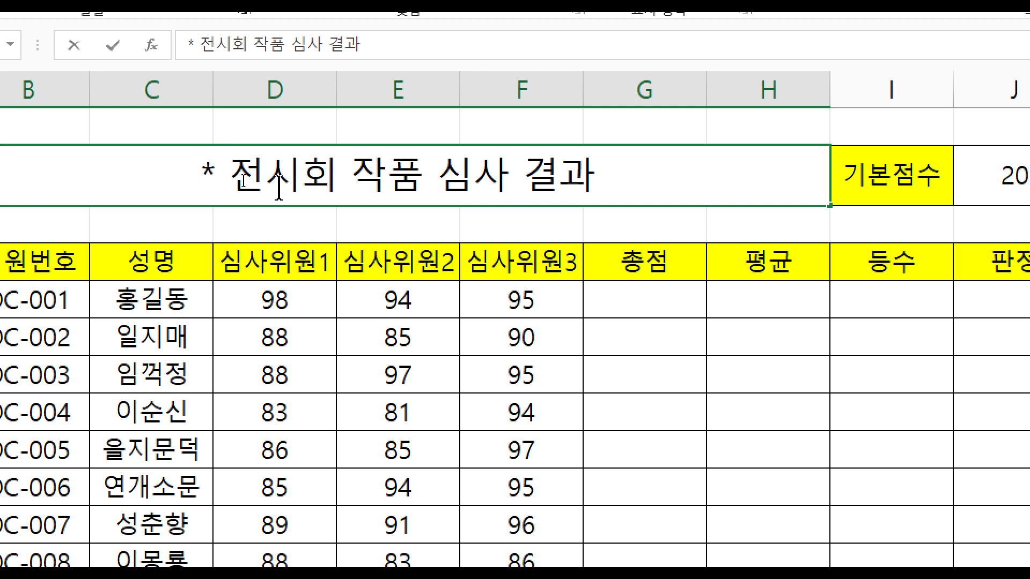
{"action": "left_click", "coordinate": [594, 180]}
{"action": "left_click", "coordinate": [609, 177]}
{"action": "type", "text": "@"}
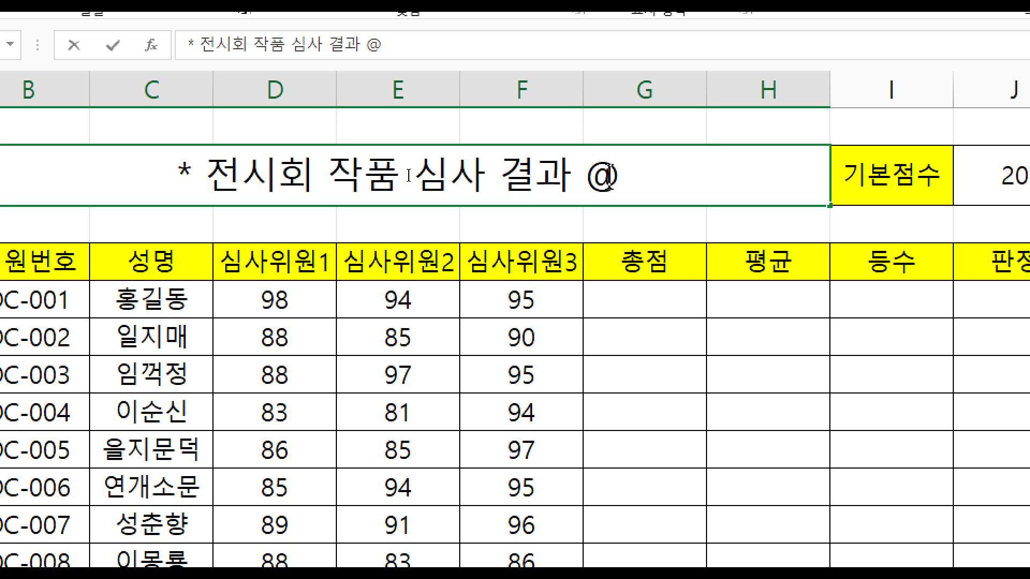
{"action": "key", "text": "BackSpace"}
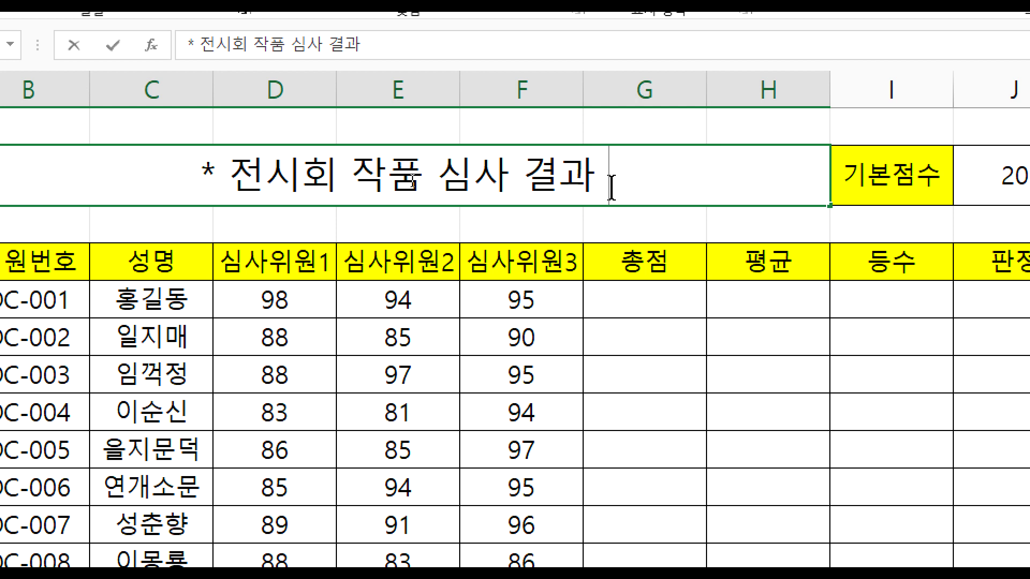
Step: Insert the special character ◀ after the title text, using the symbol list for ㅁ
{"action": "type", "text": "ㅁ"}
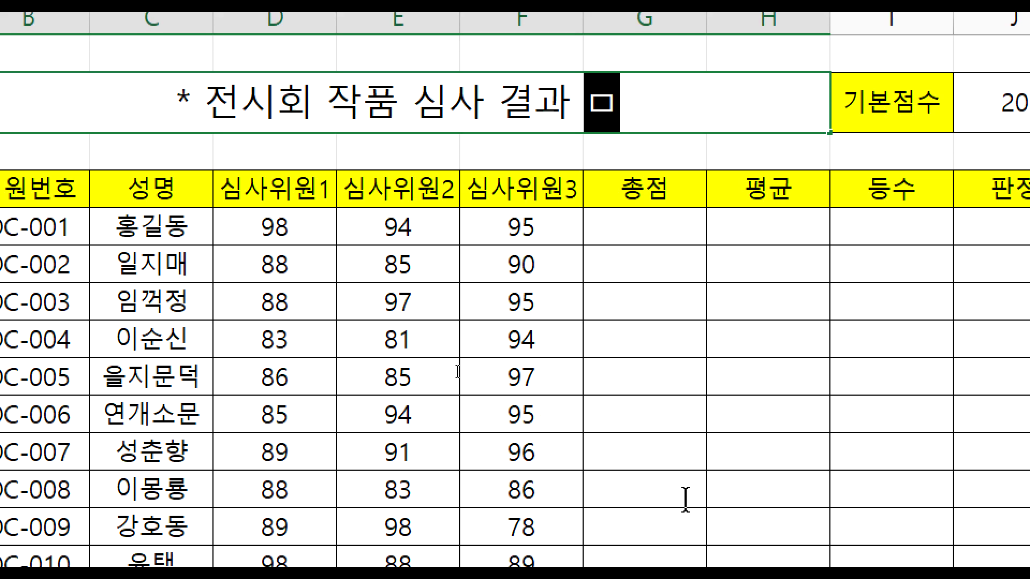
{"action": "key", "text": "Hangul_Hanja"}
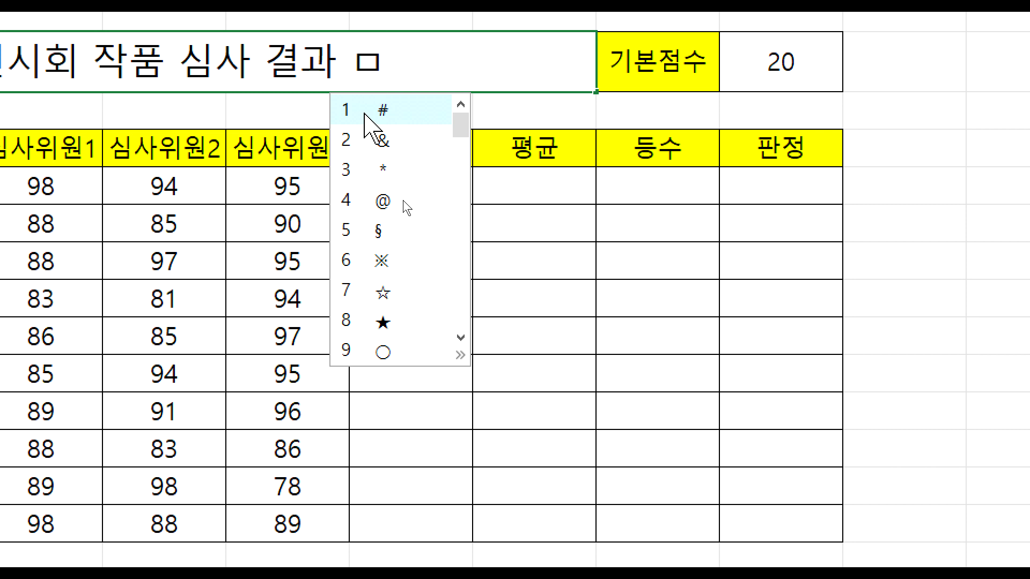
{"action": "key", "text": "Tab"}
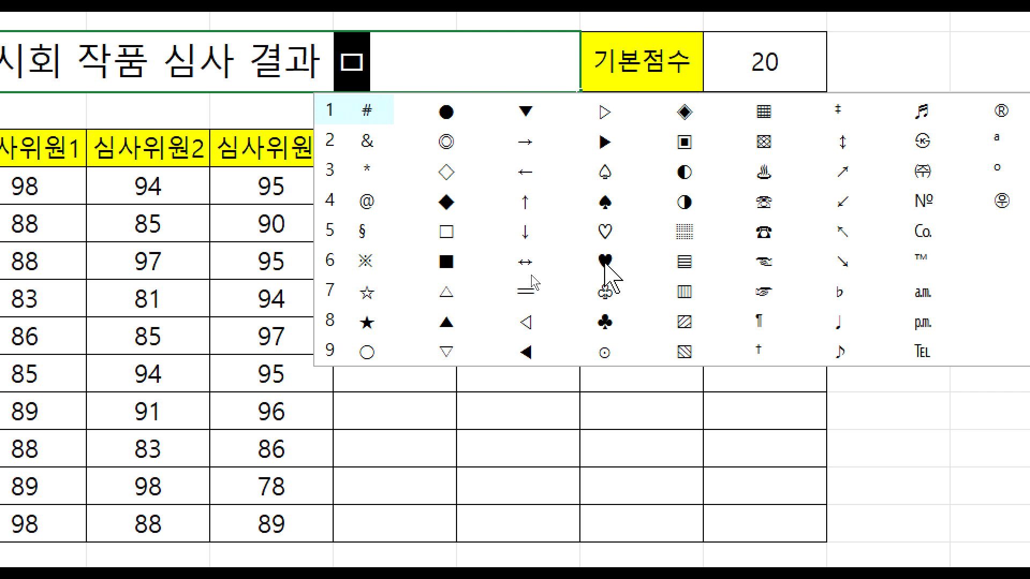
{"action": "left_click", "coordinate": [527, 353]}
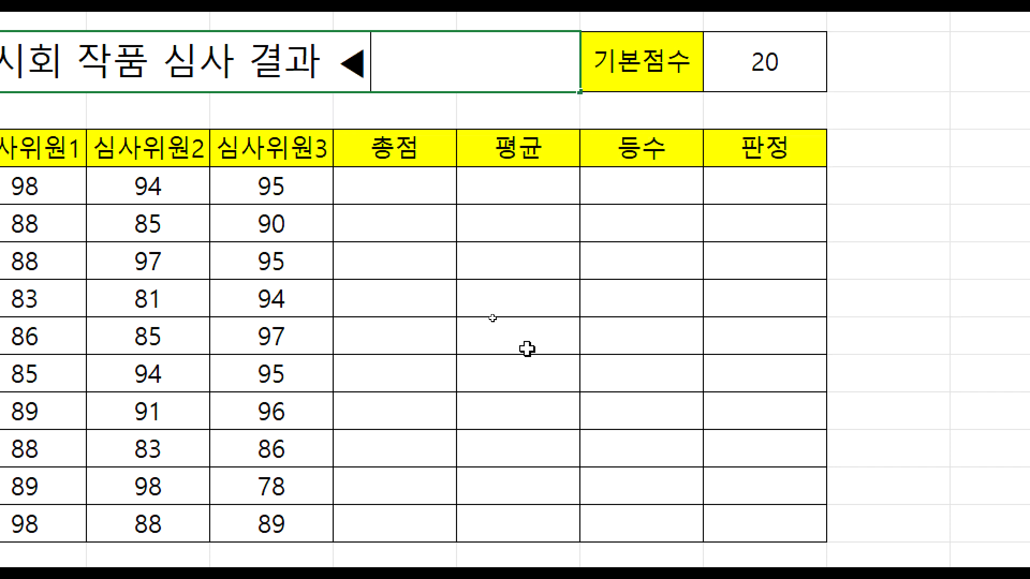
Step: Put the special character ▶ in front of the title text in place of the asterisk
{"action": "double_click", "coordinate": [54, 60]}
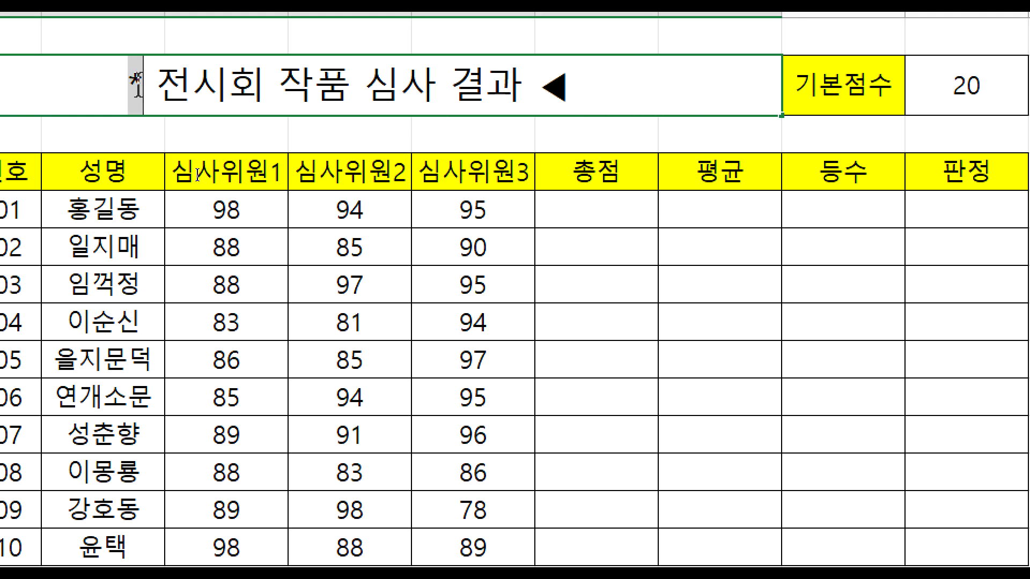
{"action": "type", "text": "ㅁ"}
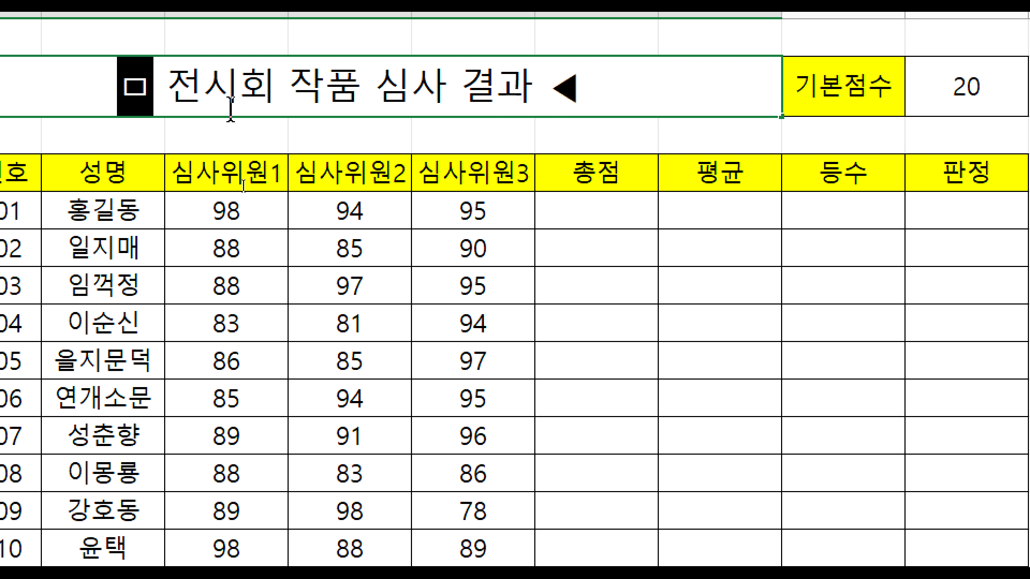
{"action": "key", "text": "Hangul_Hanja"}
{"action": "key", "text": "Tab"}
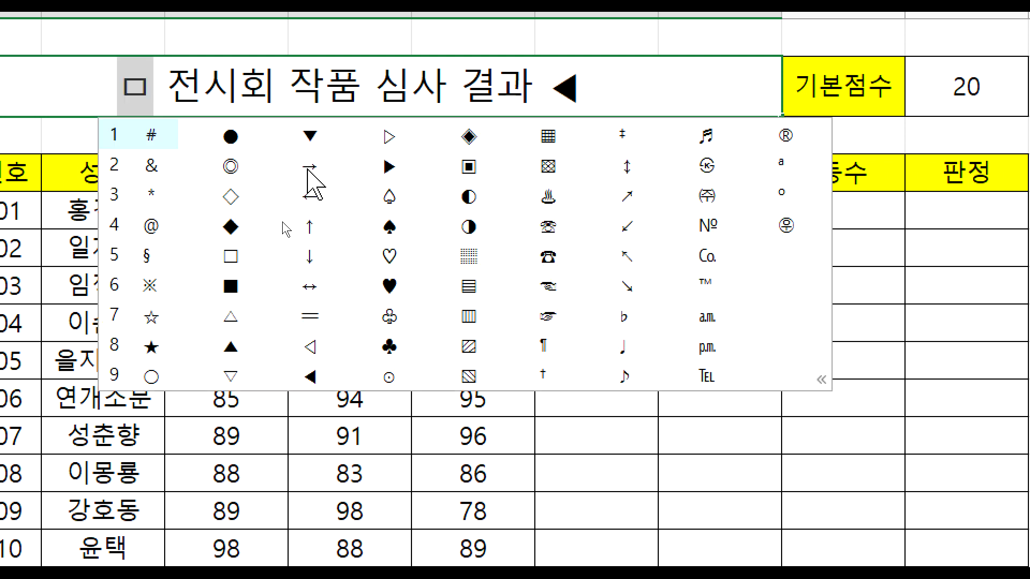
{"action": "left_click", "coordinate": [390, 167]}
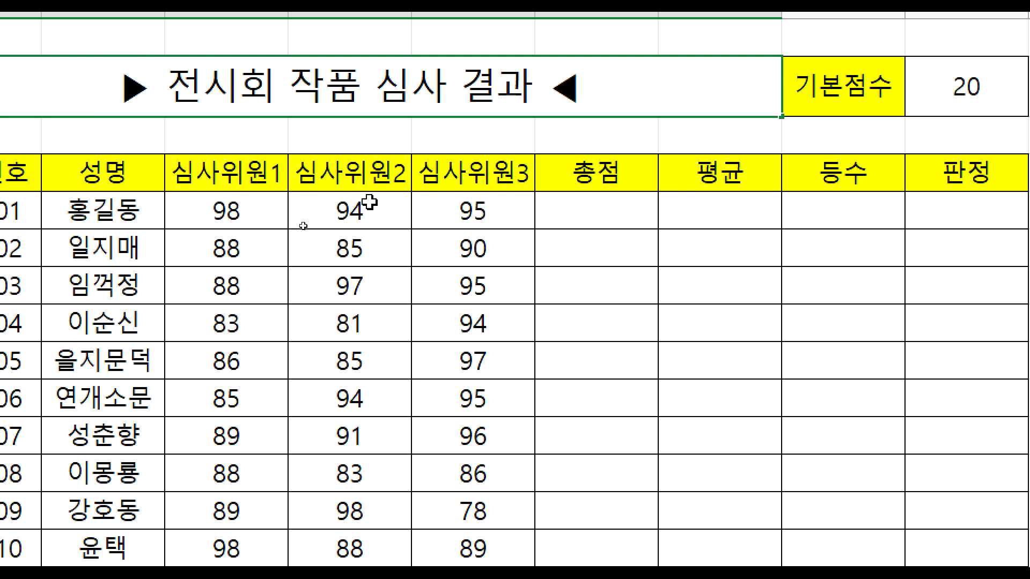
{"action": "key", "text": "Return"}
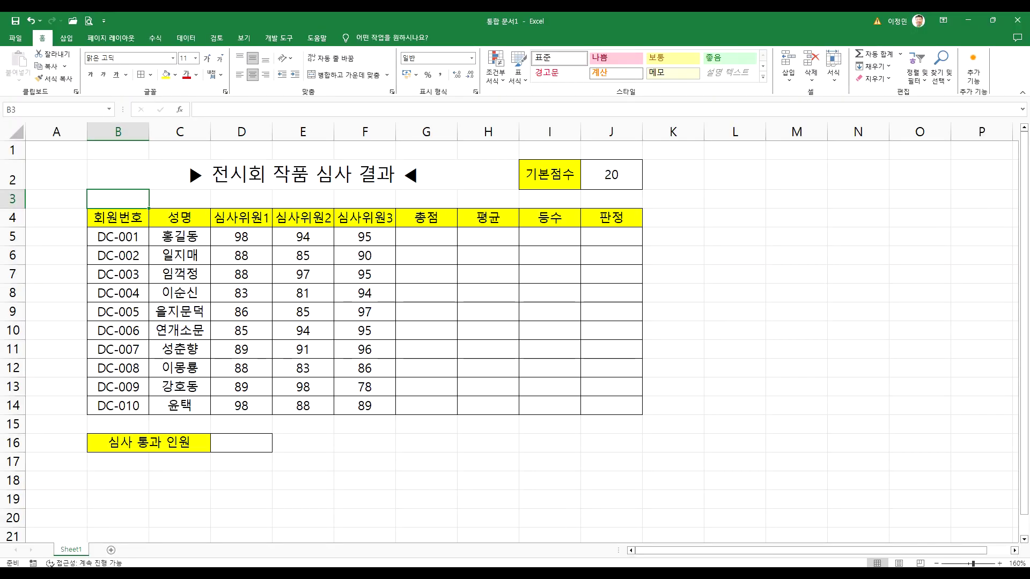
Step: Switch to Notepad and delete the three blank lines between the data-entry notes and the point-size notes
{"action": "key", "text": "alt+Tab"}
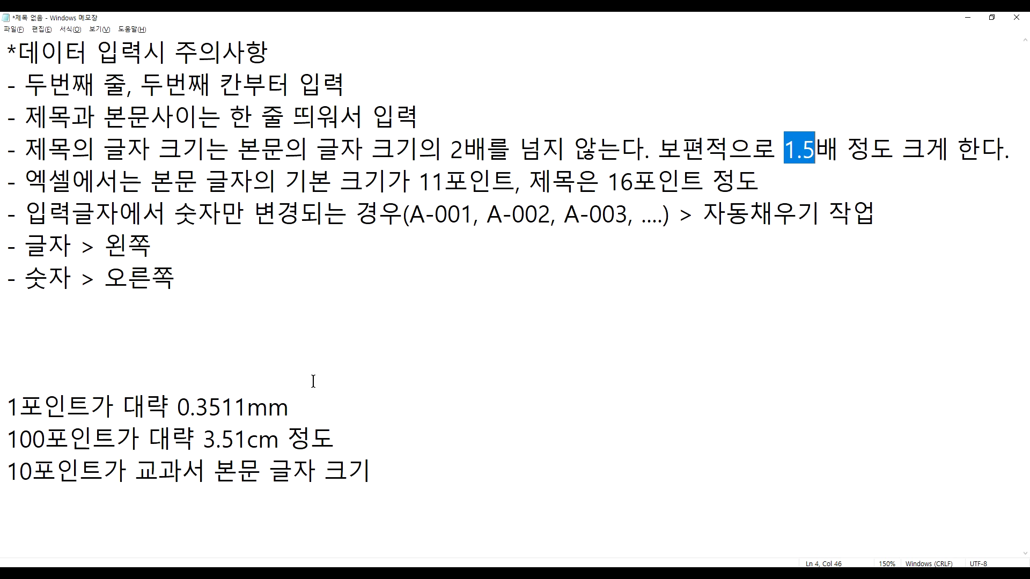
{"action": "left_click", "coordinate": [225, 323]}
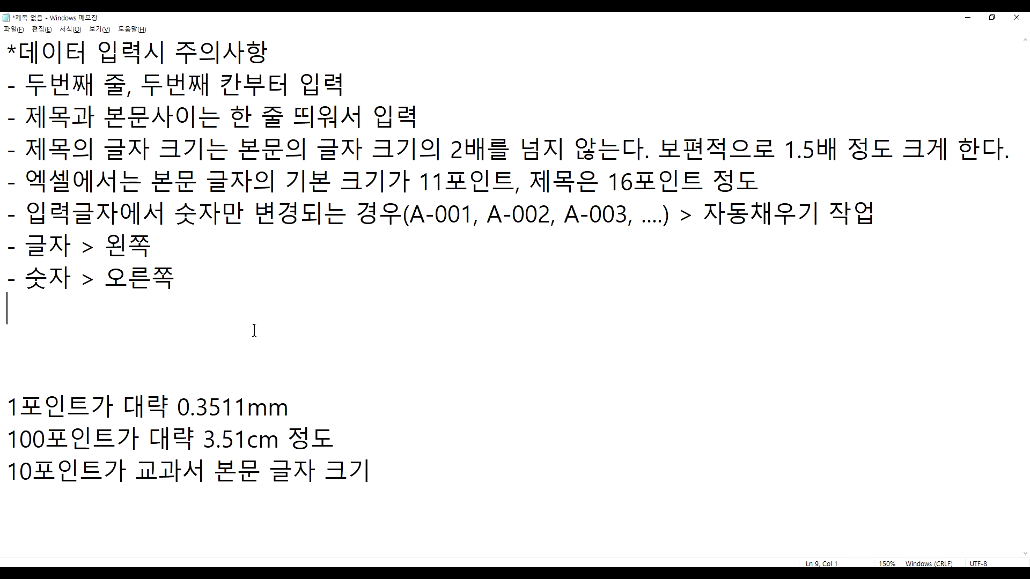
{"action": "key", "text": "Delete"}
{"action": "key", "text": "Delete"}
{"action": "key", "text": "Delete"}
{"action": "key", "text": "Down"}
{"action": "key", "text": "Down"}
{"action": "key", "text": "Down"}
{"action": "key", "text": "Down"}
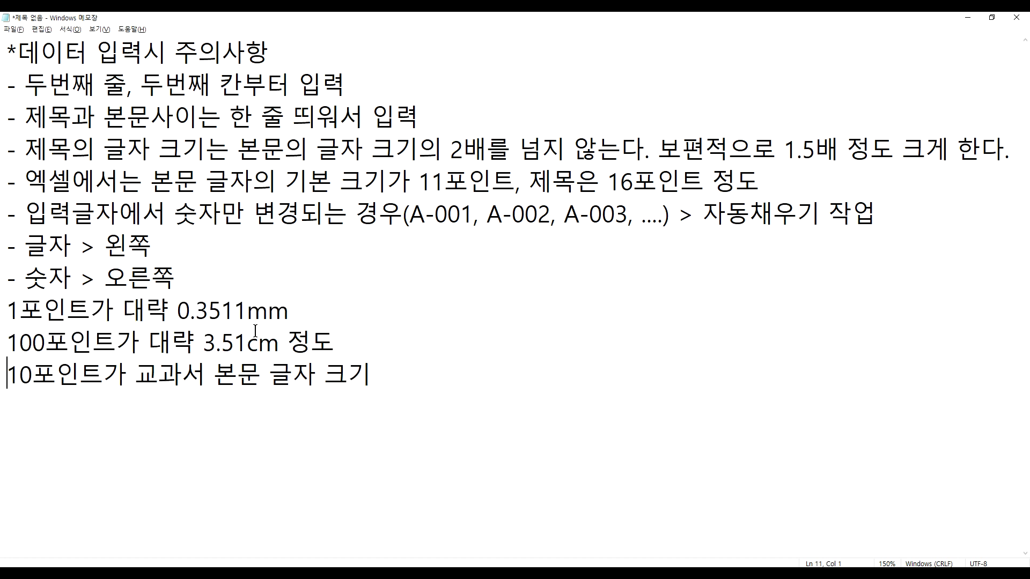
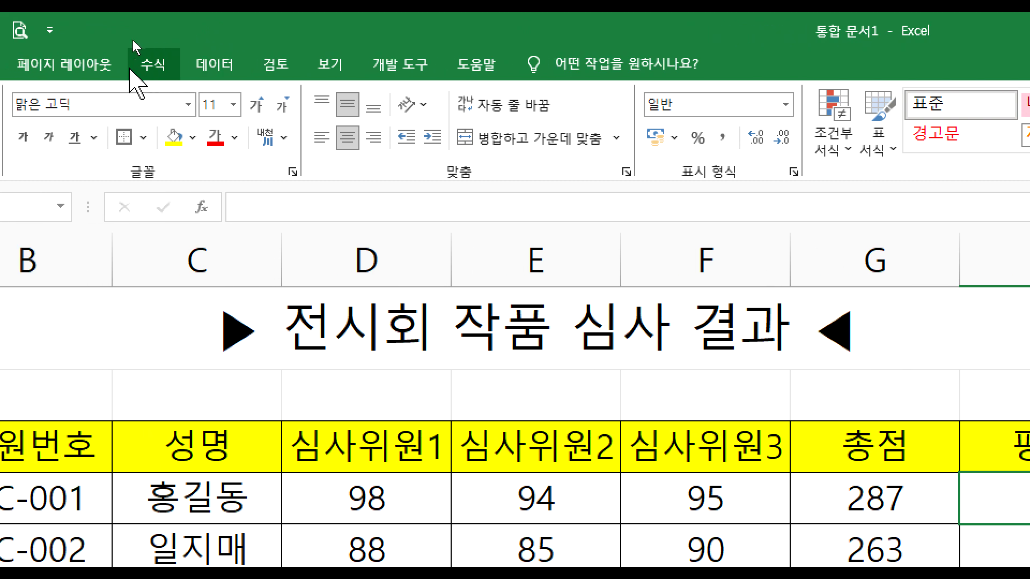
Step: Examine the functions offered in the 수학/삼각 category and in the 날짜 및 시간 category
{"action": "left_click", "coordinate": [146, 70]}
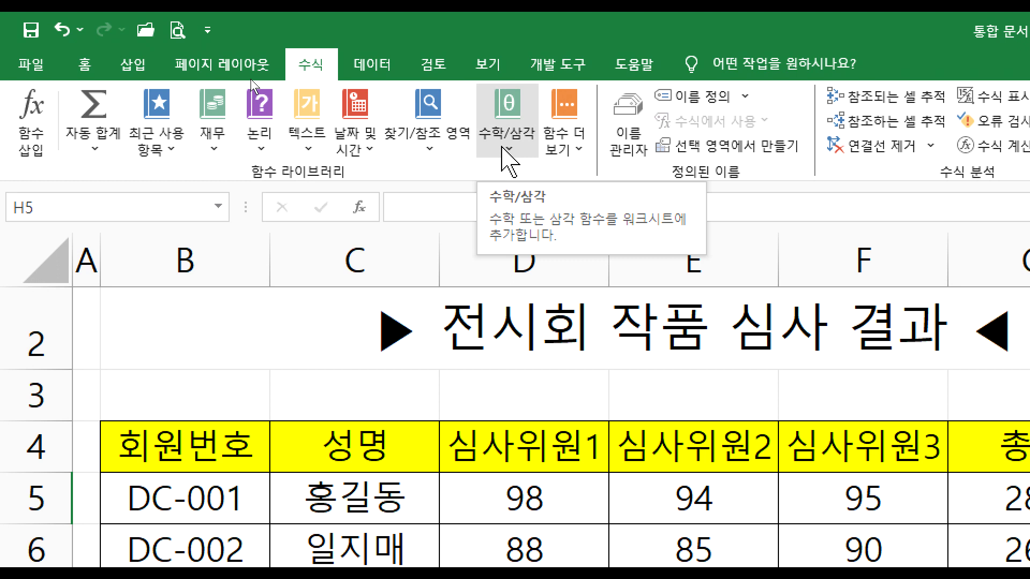
{"action": "left_click", "coordinate": [518, 155]}
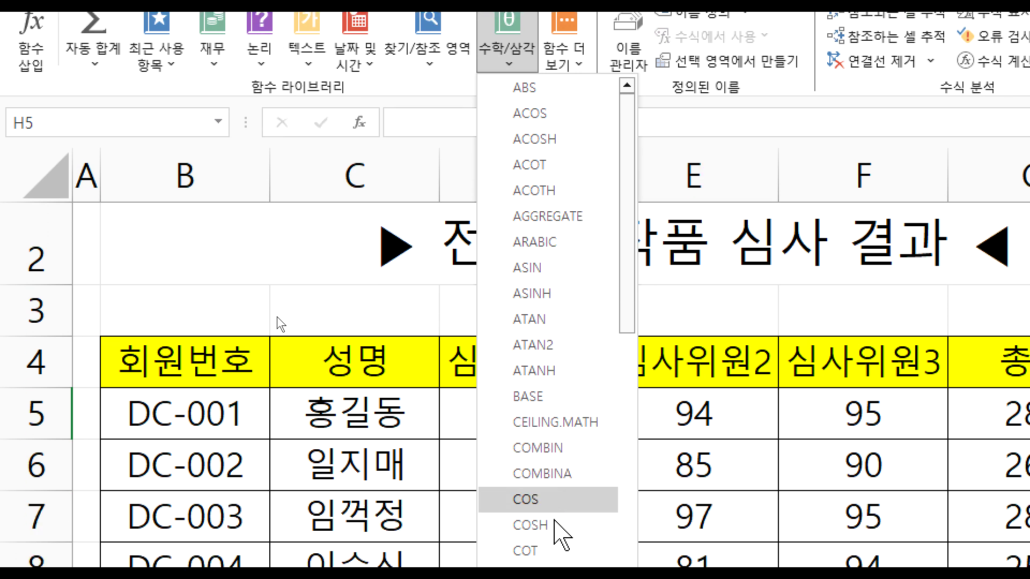
{"action": "scroll", "coordinate": [556, 522], "scroll_direction": "down", "scroll_amount": 2}
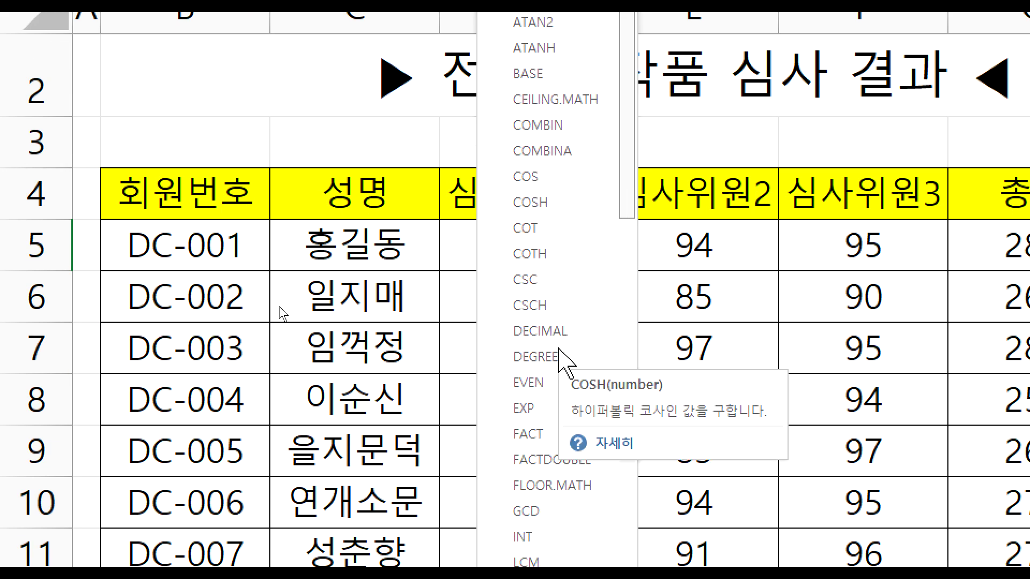
{"action": "scroll", "coordinate": [560, 350], "scroll_direction": "down", "scroll_amount": 1}
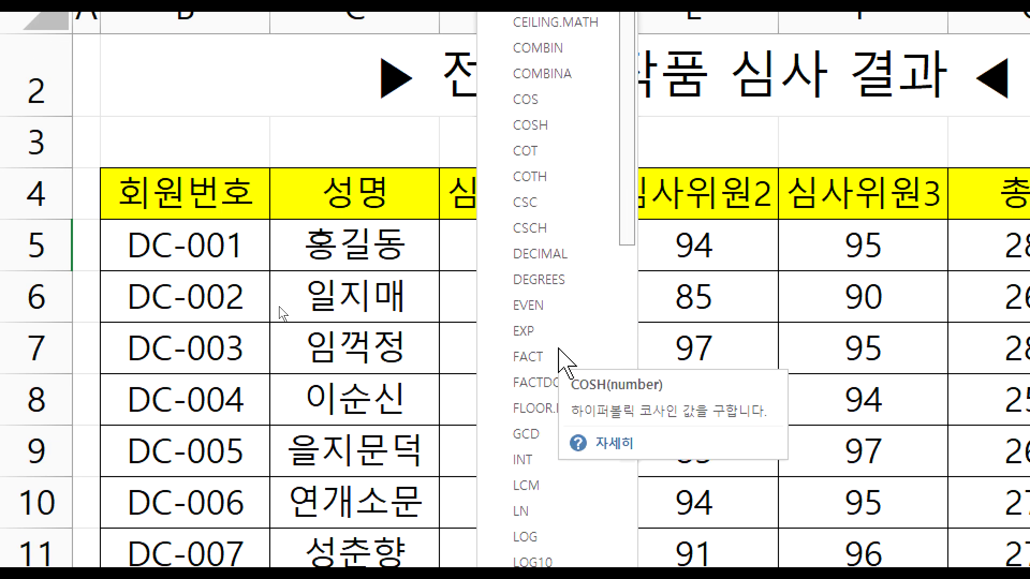
{"action": "scroll", "coordinate": [559, 350], "scroll_direction": "down", "scroll_amount": 1}
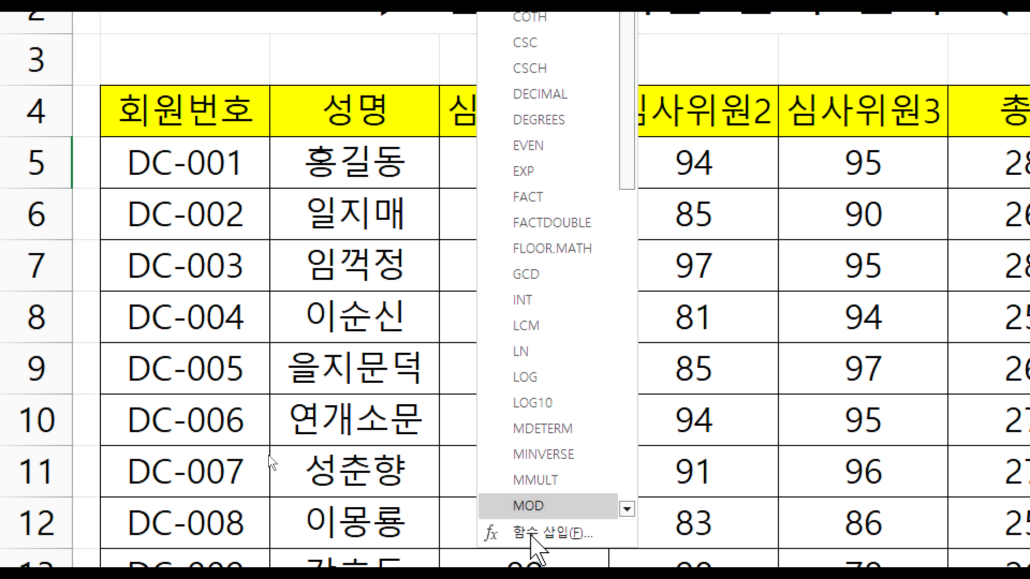
{"action": "scroll", "coordinate": [573, 456], "scroll_direction": "down", "scroll_amount": 7}
{"action": "scroll", "coordinate": [570, 376], "scroll_direction": "down", "scroll_amount": 5}
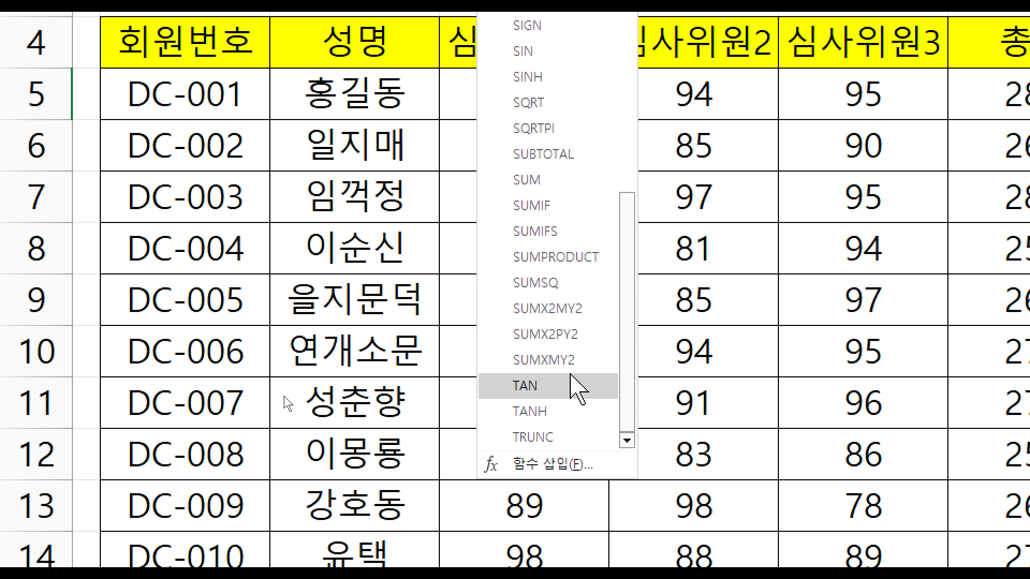
{"action": "scroll", "coordinate": [569, 376], "scroll_direction": "up", "scroll_amount": 2}
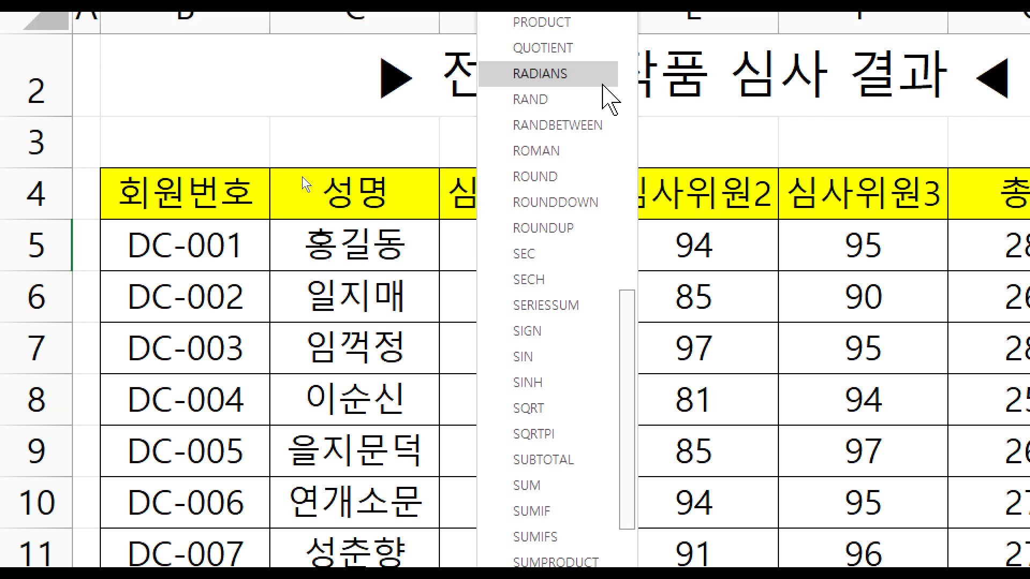
{"action": "scroll", "coordinate": [565, 135], "scroll_direction": "up", "scroll_amount": 2}
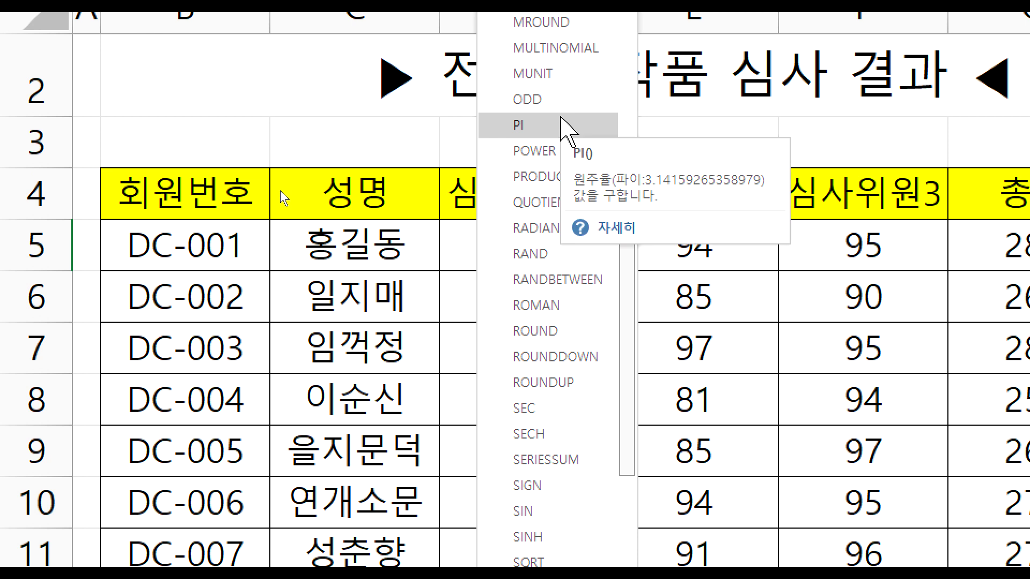
{"action": "scroll", "coordinate": [561, 127], "scroll_direction": "up", "scroll_amount": 3}
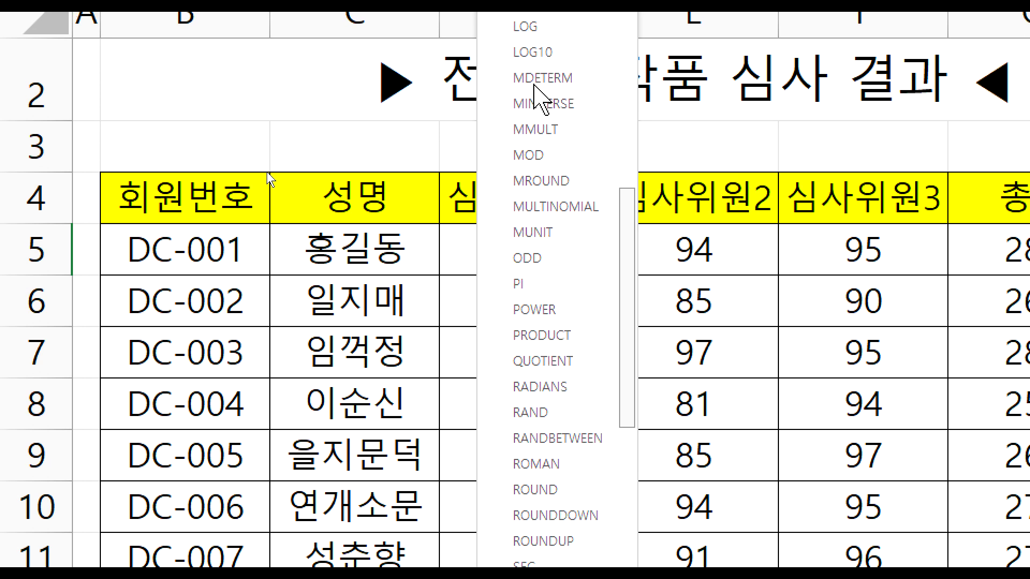
{"action": "scroll", "coordinate": [545, 96], "scroll_direction": "up", "scroll_amount": 5}
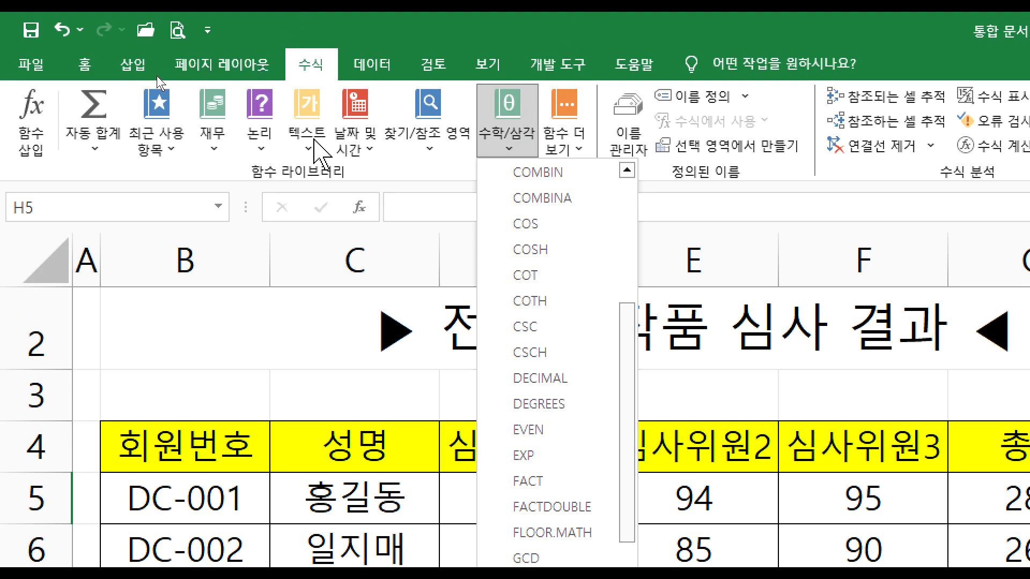
{"action": "left_click", "coordinate": [351, 146]}
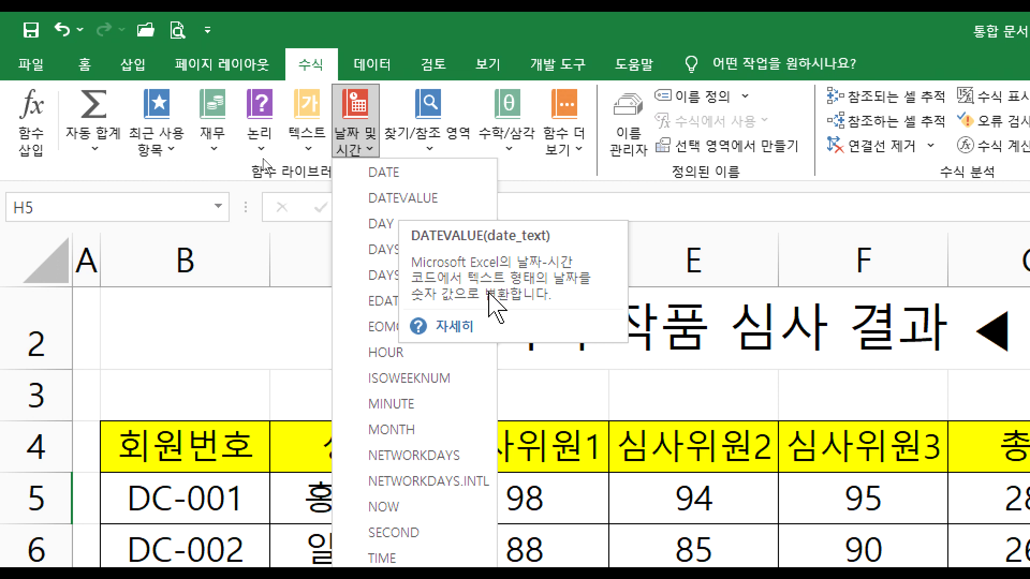
{"action": "left_click", "coordinate": [691, 380]}
{"action": "left_click", "coordinate": [691, 380]}
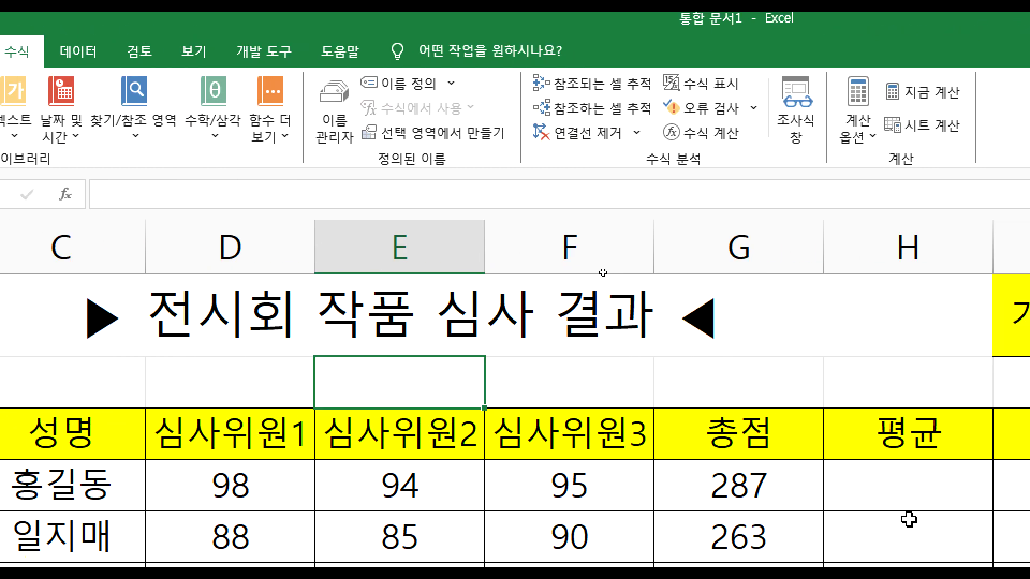
Step: Calculate the first entrant's average in H5 with the AVERAGE function over the three judges' scores in D5:F5
{"action": "left_click", "coordinate": [888, 468]}
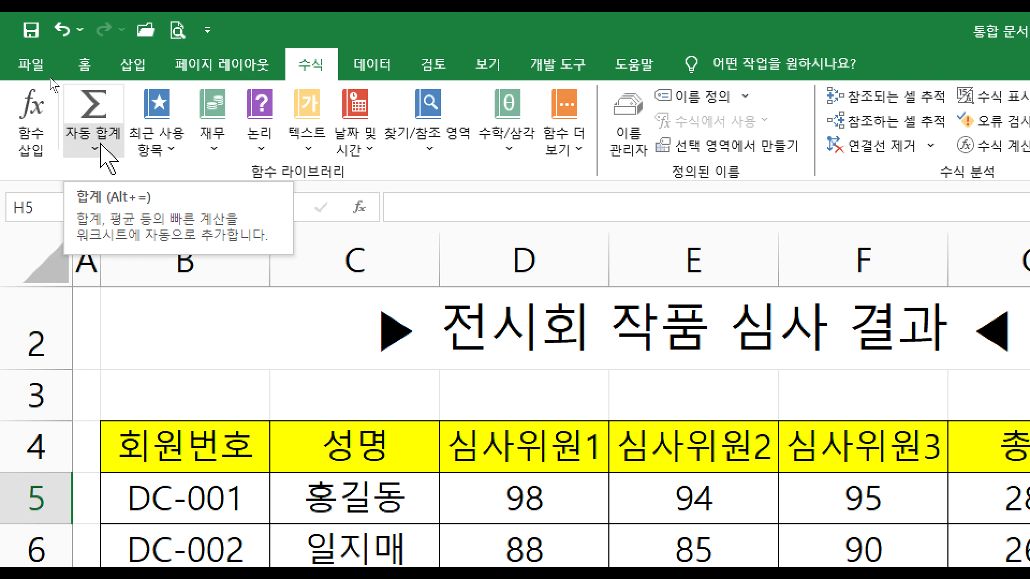
{"action": "left_click", "coordinate": [96, 148]}
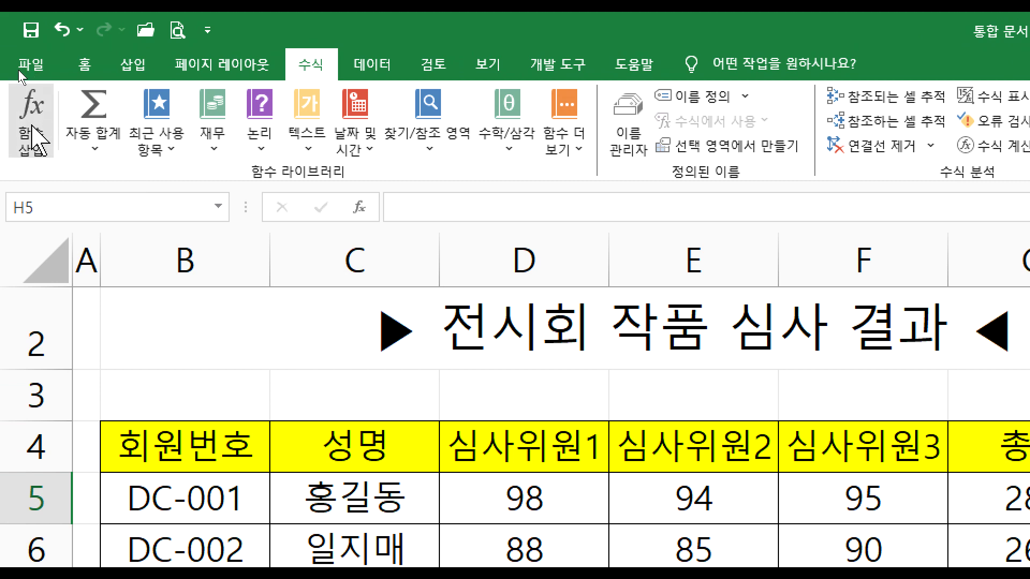
{"action": "left_click", "coordinate": [94, 144]}
{"action": "left_click", "coordinate": [122, 198]}
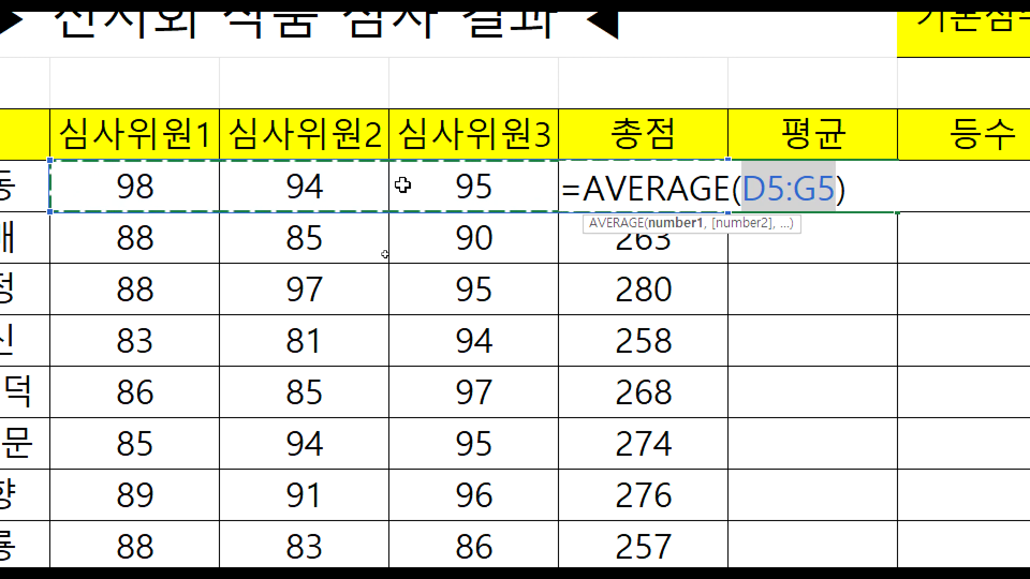
{"action": "left_click_drag", "start_coordinate": [147, 187], "coordinate": [485, 195]}
{"action": "left_click_drag", "start_coordinate": [144, 185], "coordinate": [433, 196]}
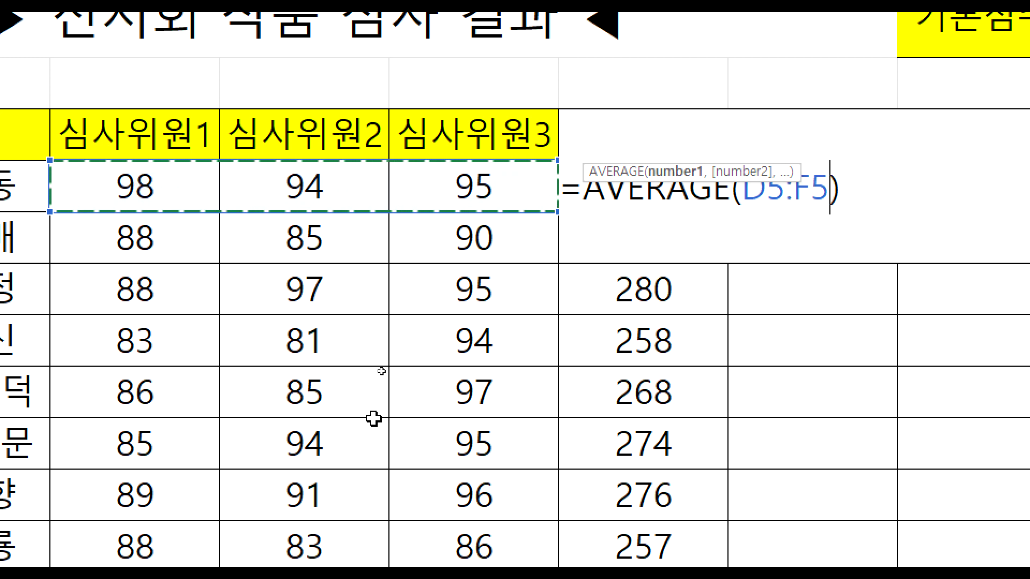
{"action": "key", "text": "Return"}
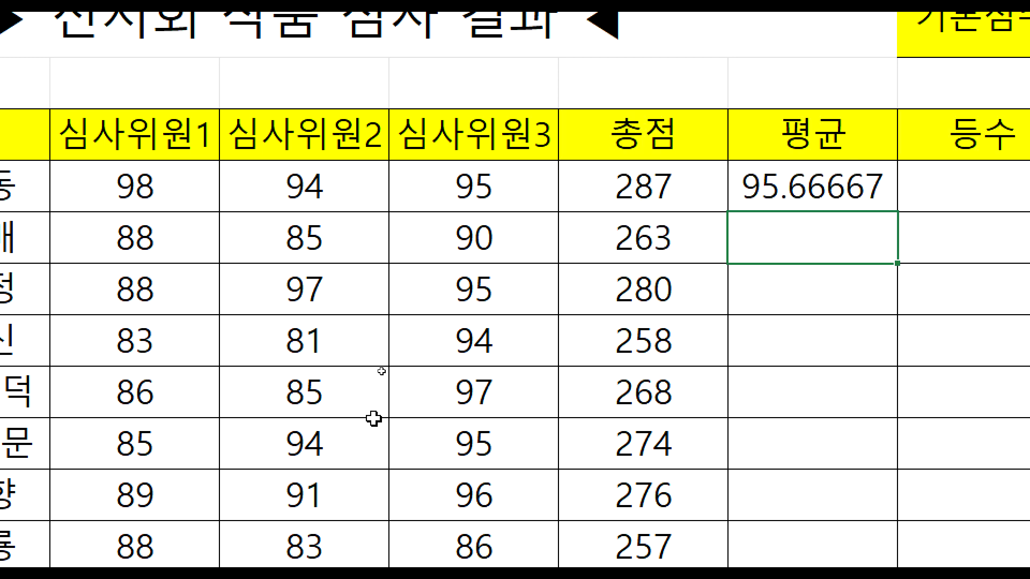
Step: Reduce the average in H5 to one decimal place
{"action": "left_click", "coordinate": [815, 173]}
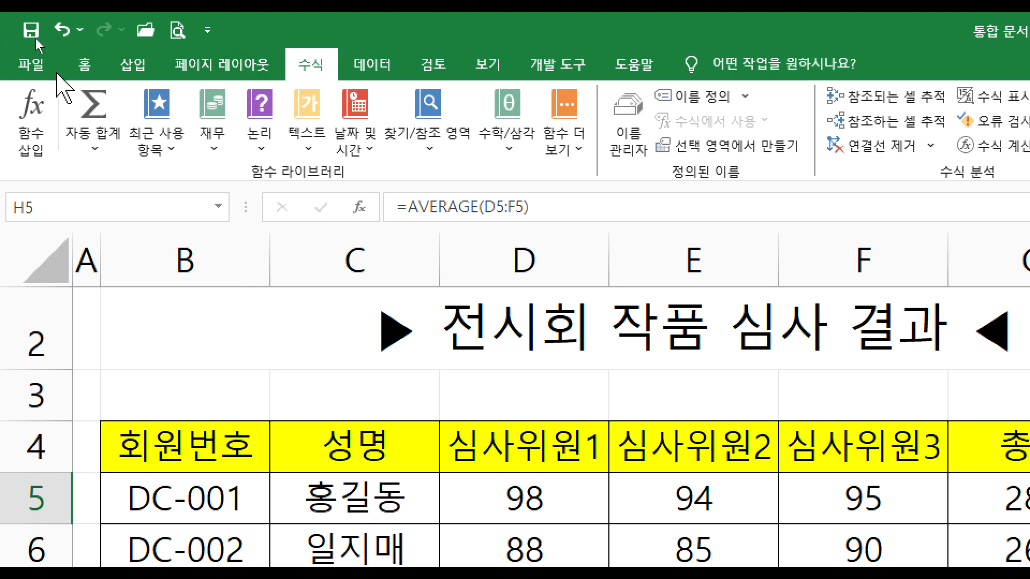
{"action": "left_click", "coordinate": [84, 64]}
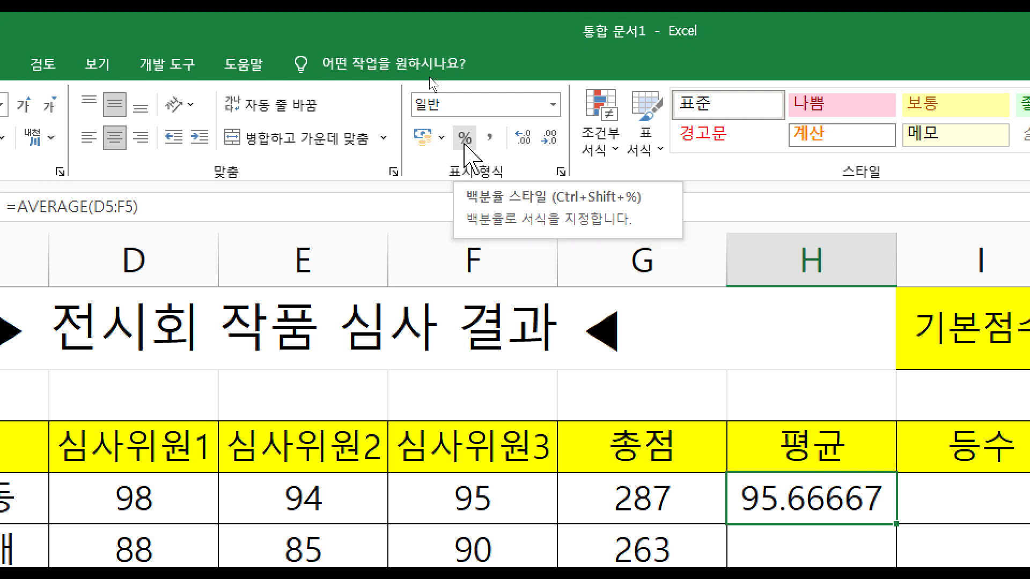
{"action": "left_click", "coordinate": [543, 141]}
{"action": "left_click", "coordinate": [544, 141]}
{"action": "left_click", "coordinate": [544, 141]}
{"action": "left_click", "coordinate": [544, 141]}
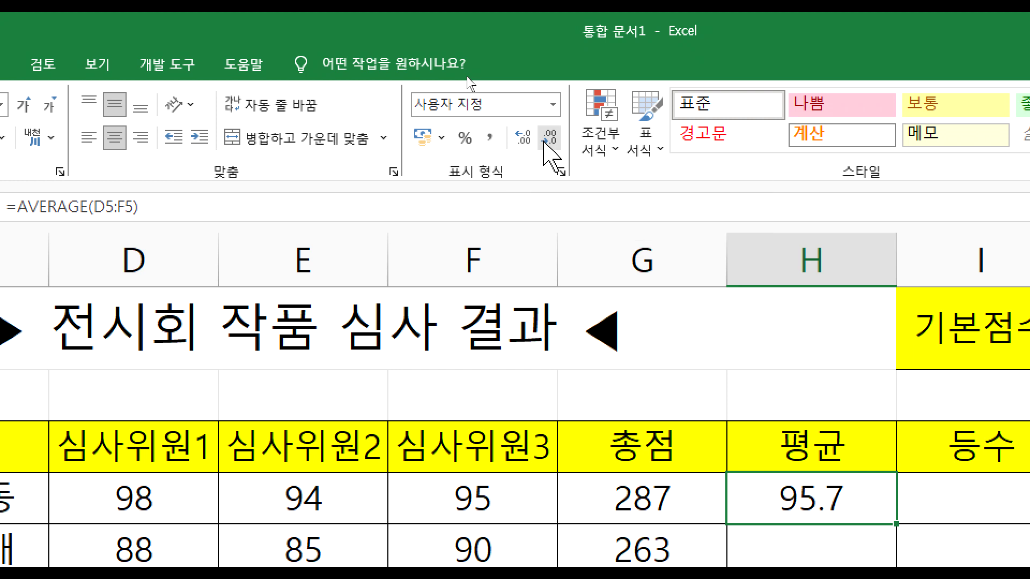
Step: Extend the average in H5 to five decimal places and shorten it back to one
{"action": "left_click", "coordinate": [521, 140]}
{"action": "left_click", "coordinate": [520, 140]}
{"action": "left_click", "coordinate": [521, 140]}
{"action": "left_click", "coordinate": [522, 140]}
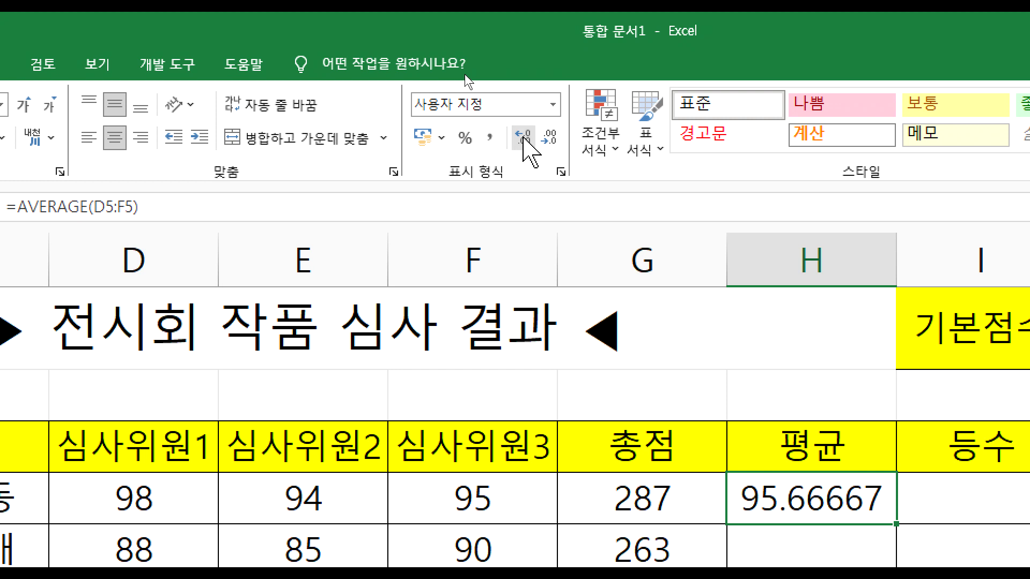
{"action": "left_click", "coordinate": [549, 138]}
{"action": "left_click", "coordinate": [548, 139]}
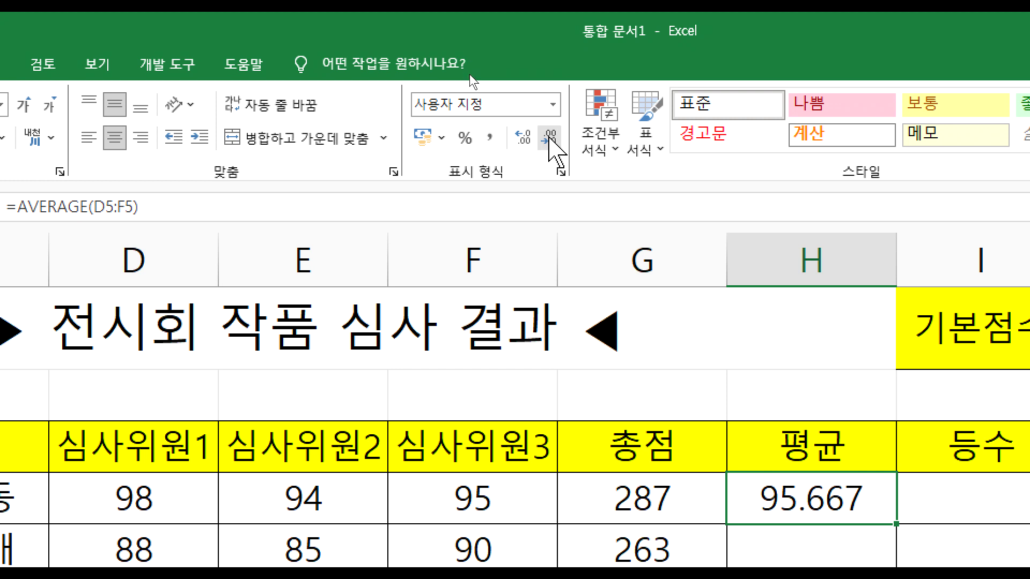
{"action": "left_click", "coordinate": [545, 137]}
{"action": "left_click", "coordinate": [545, 137]}
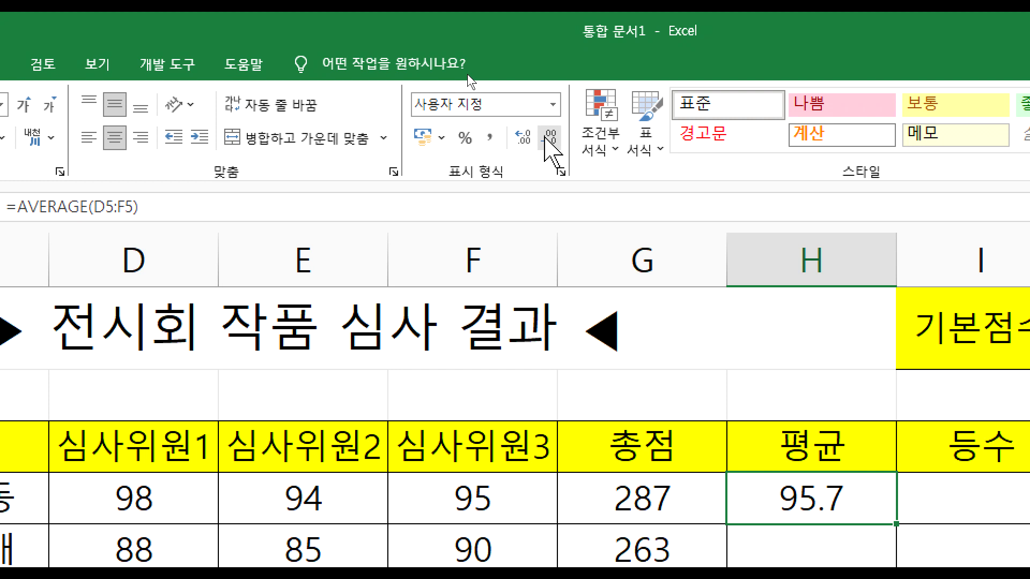
Step: Reset the average in H5 to the 일반 (General) number format and round its display to one decimal place
{"action": "left_click", "coordinate": [553, 106]}
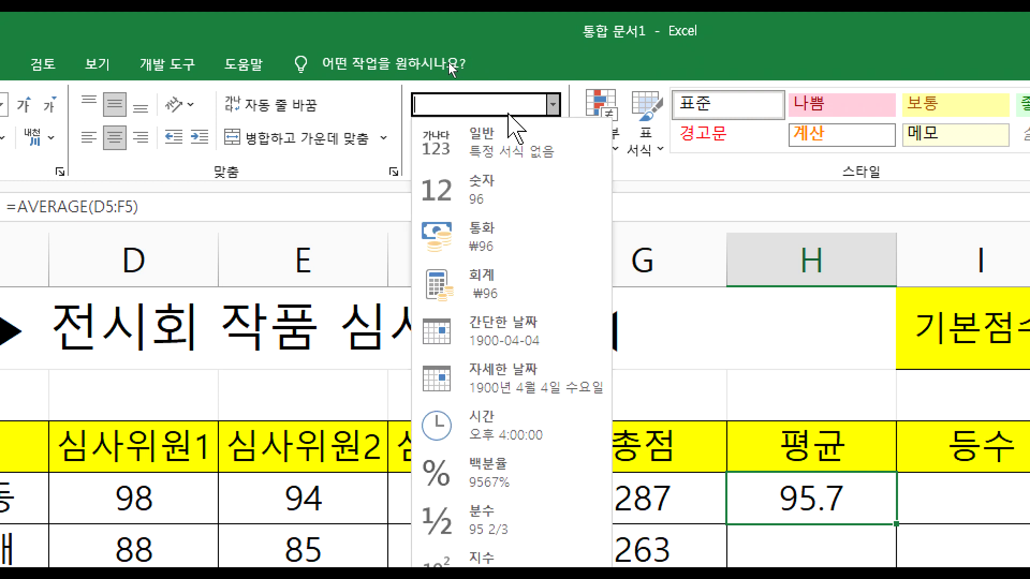
{"action": "left_click", "coordinate": [499, 142]}
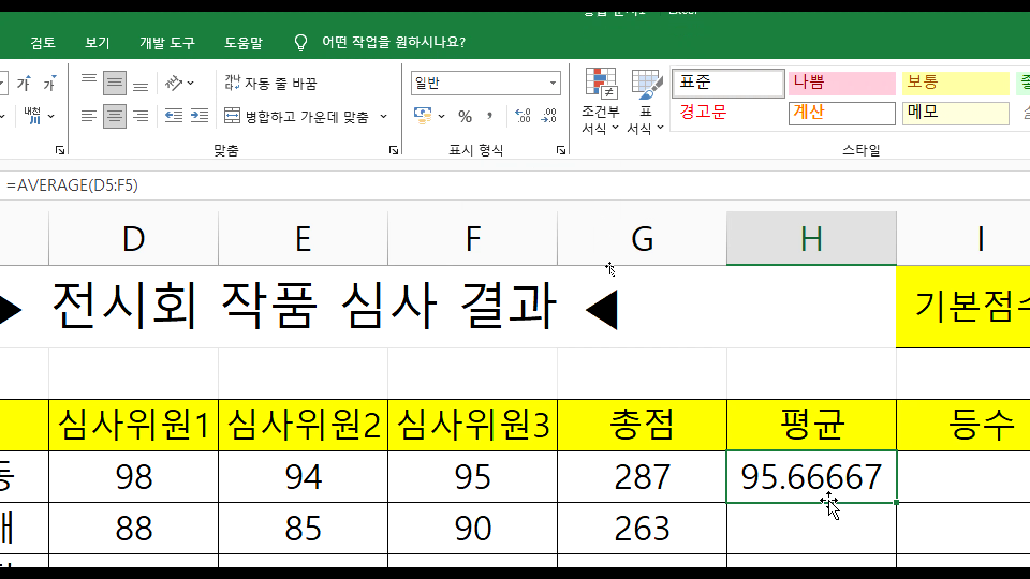
{"action": "left_click", "coordinate": [550, 121]}
{"action": "left_click", "coordinate": [551, 121]}
{"action": "left_click", "coordinate": [551, 121]}
{"action": "left_click", "coordinate": [550, 121]}
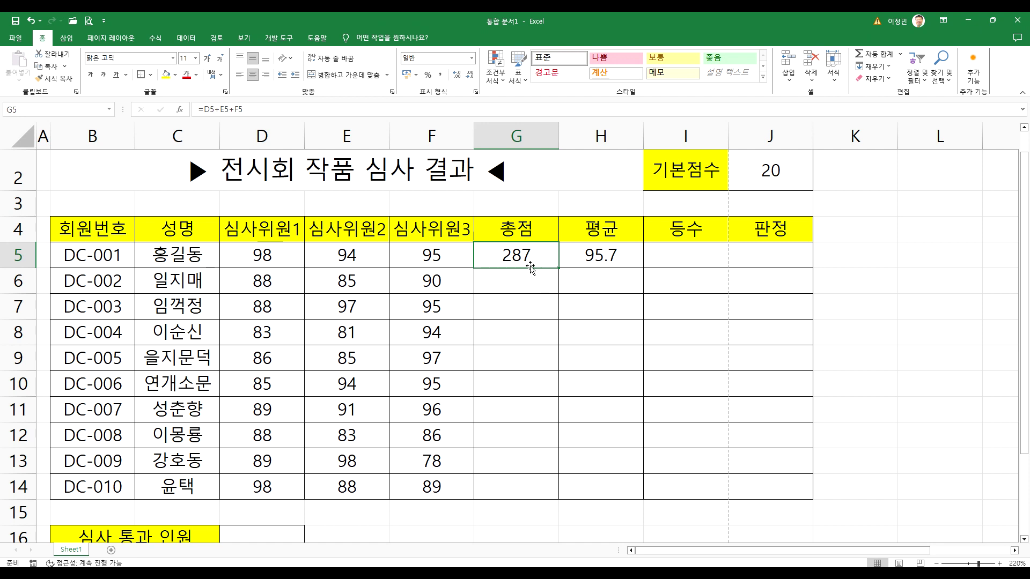
{"action": "mouse_move", "coordinate": [529, 257]}
{"action": "left_mouse_down"}
{"action": "mouse_move", "coordinate": [571, 258]}
{"action": "mouse_move", "coordinate": [595, 271]}
{"action": "mouse_move", "coordinate": [558, 263]}
{"action": "left_mouse_up"}
{"action": "left_click", "coordinate": [599, 256]}
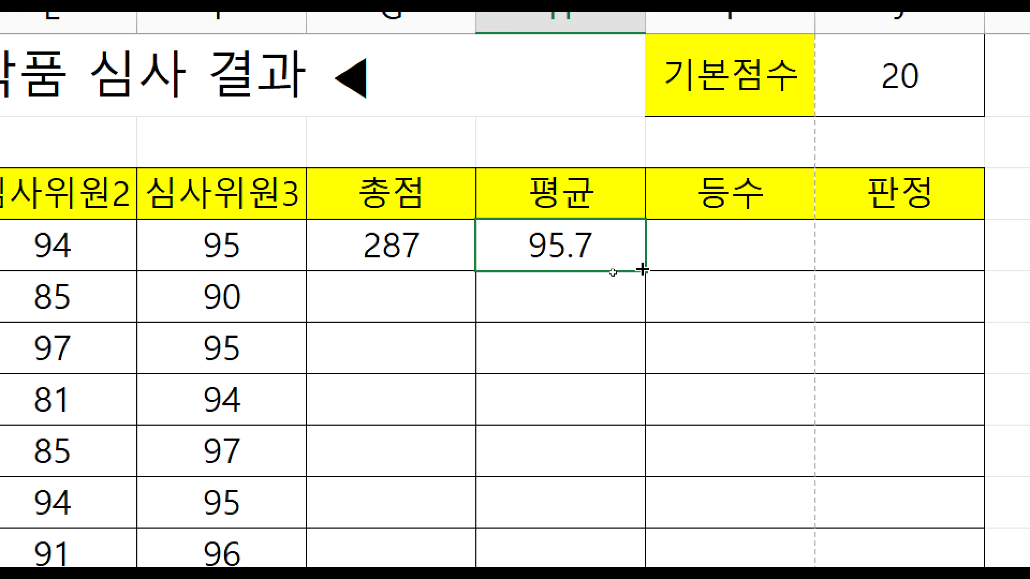
{"action": "left_click_drag", "start_coordinate": [62, 241], "coordinate": [563, 245]}
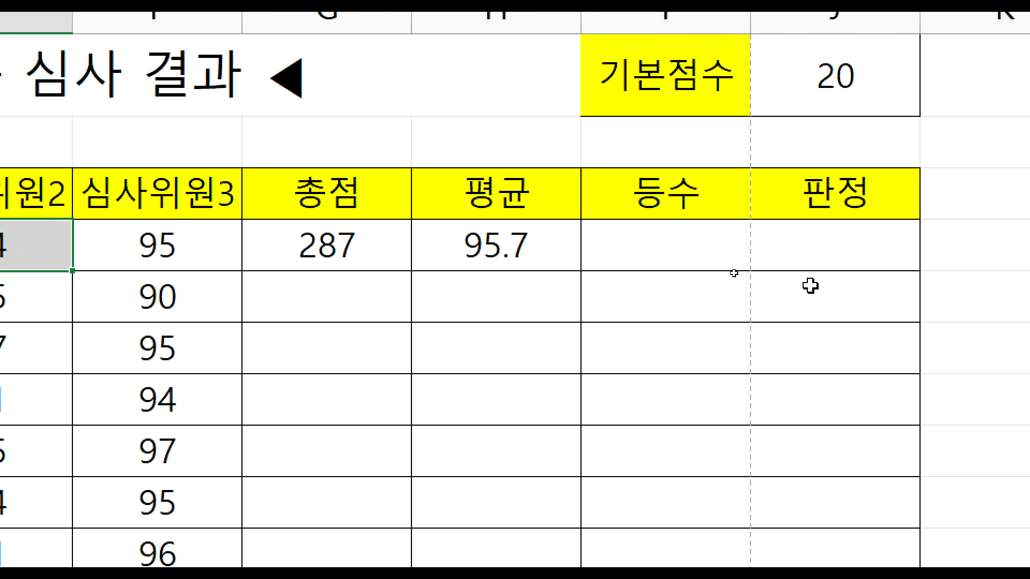
{"action": "left_click", "coordinate": [985, 236]}
{"action": "left_click_drag", "start_coordinate": [337, 237], "coordinate": [820, 242]}
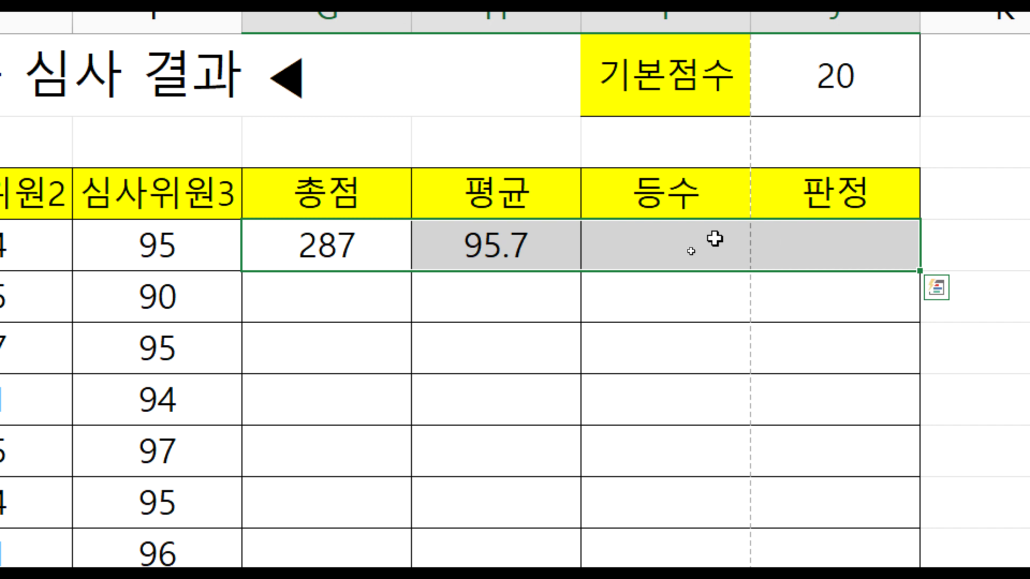
{"action": "left_click_drag", "start_coordinate": [660, 239], "coordinate": [791, 232]}
Step: Fill the total and average formulas in G5:H5 down the table together, and undo the fill
{"action": "left_click_drag", "start_coordinate": [367, 237], "coordinate": [485, 235]}
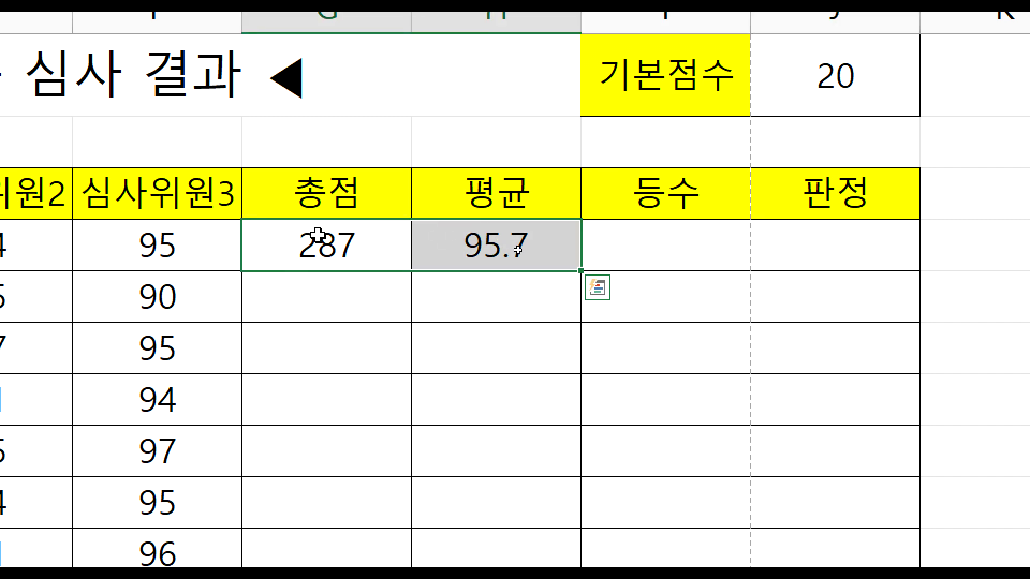
{"action": "scroll", "coordinate": [437, 250], "scroll_direction": "down", "scroll_amount": 1}
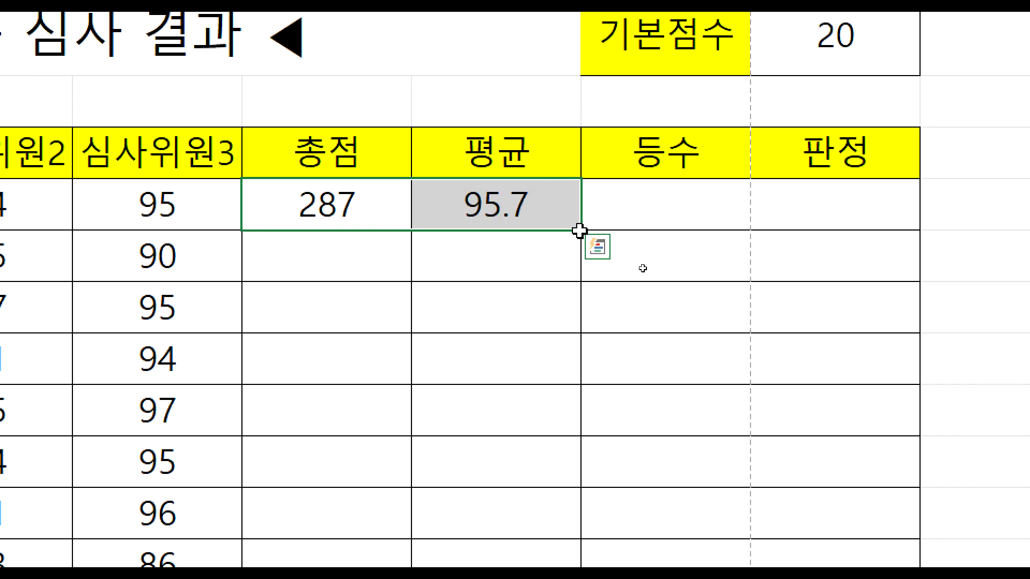
{"action": "key", "text": "shift+Left"}
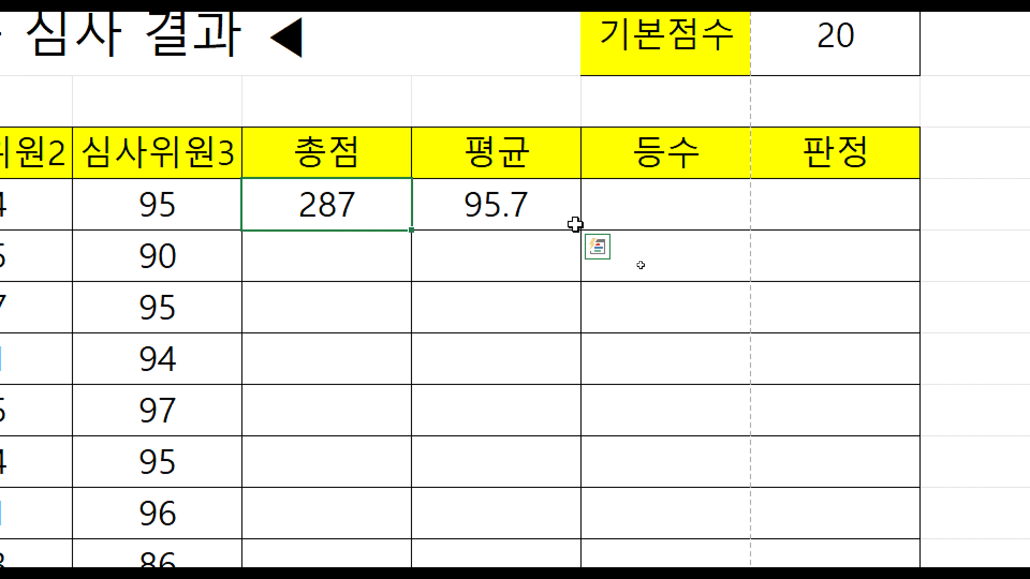
{"action": "left_click", "coordinate": [437, 199], "text": "shift"}
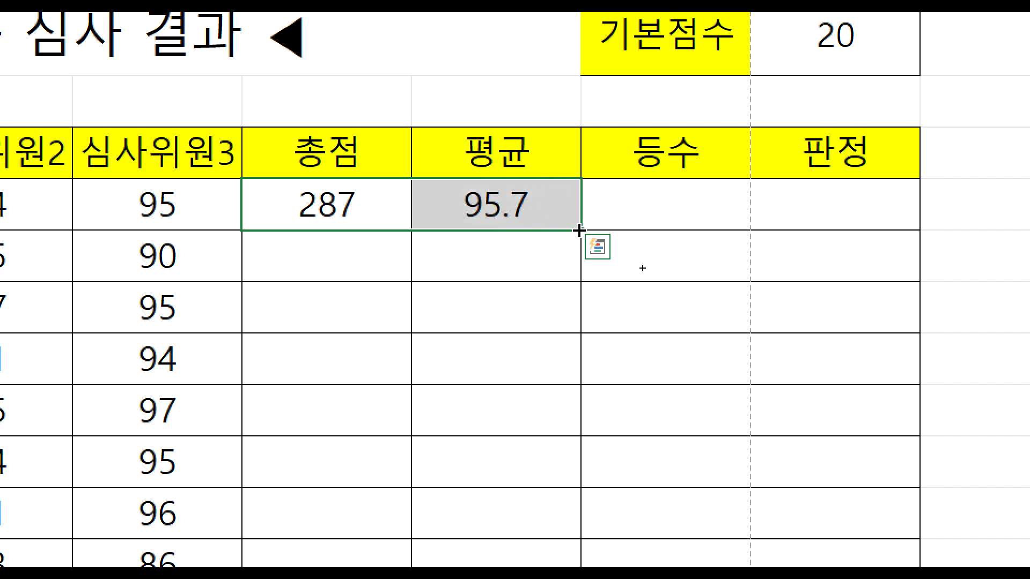
{"action": "double_click", "coordinate": [580, 230]}
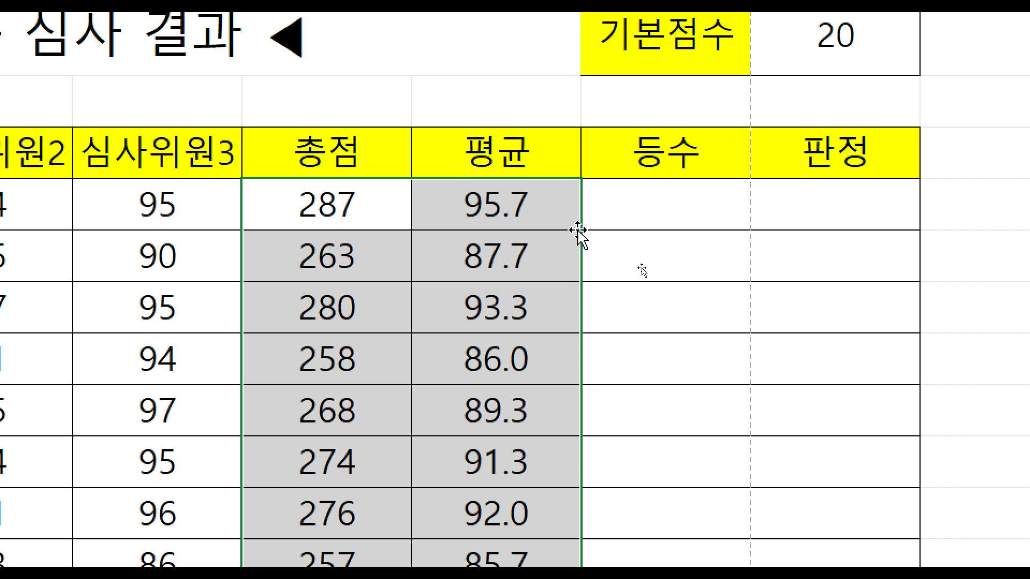
{"action": "key", "text": "ctrl+z"}
Step: Fill the total in G5 and the average in H5 down their columns one at a time, and undo both fills
{"action": "left_click", "coordinate": [299, 198]}
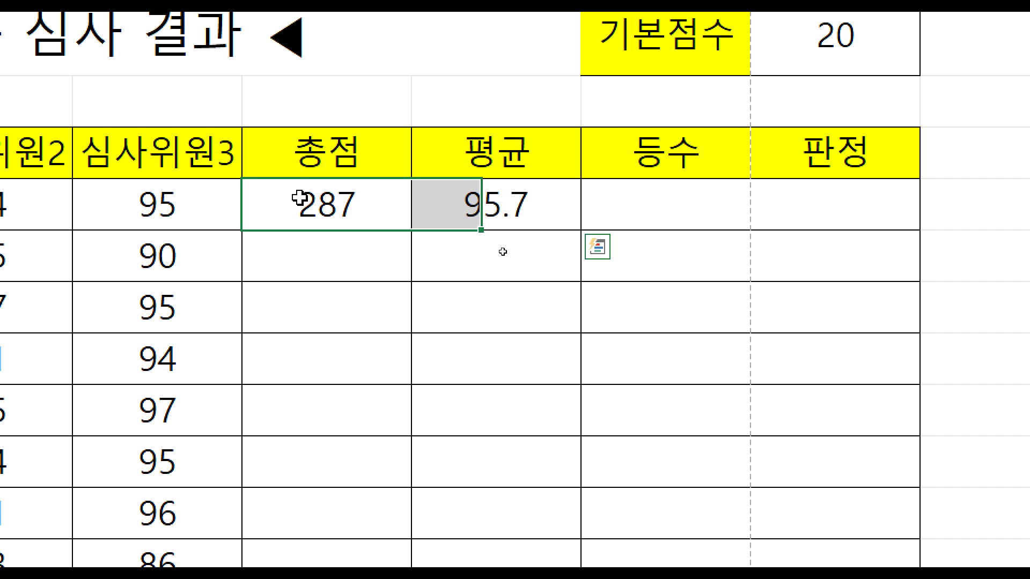
{"action": "double_click", "coordinate": [410, 229]}
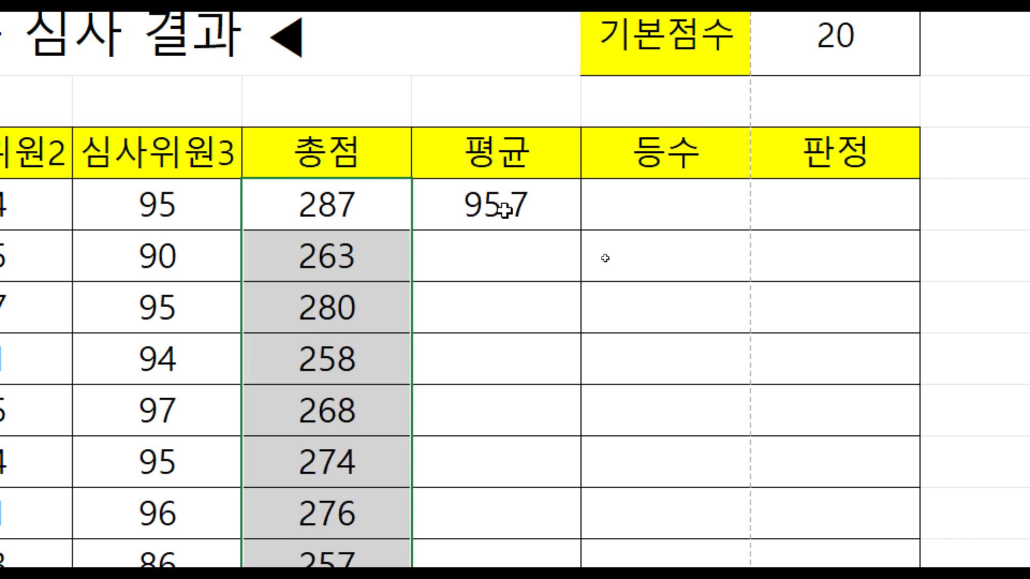
{"action": "left_click", "coordinate": [501, 221]}
{"action": "double_click", "coordinate": [584, 231]}
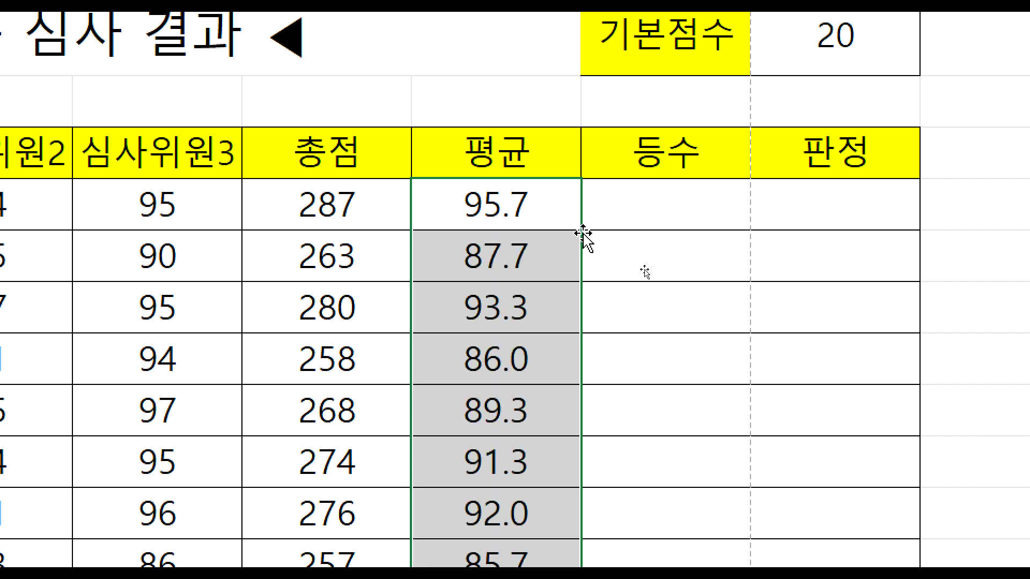
{"action": "key", "text": "ctrl+z"}
{"action": "key", "text": "ctrl+z"}
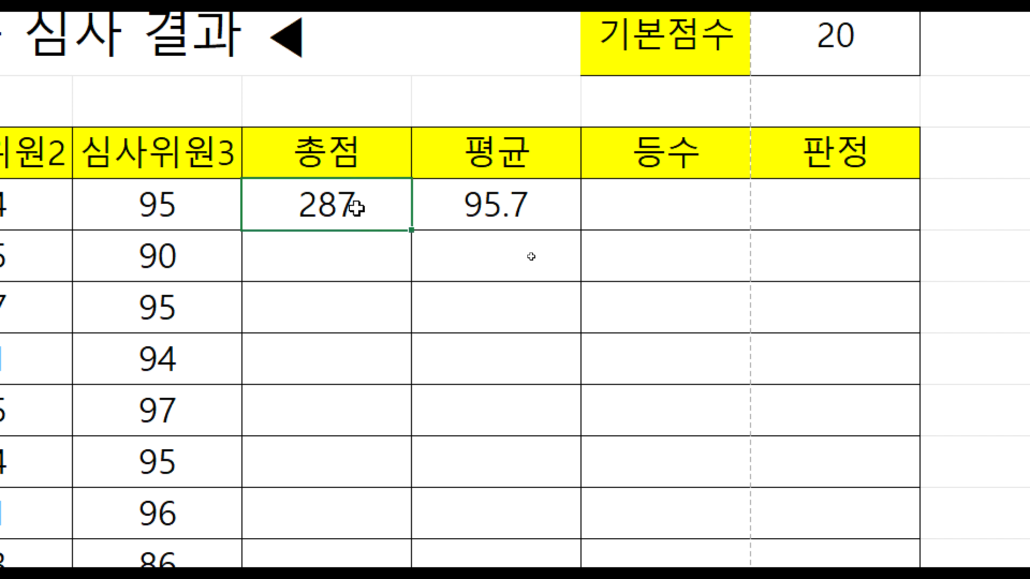
Step: Fill the first entrant's 총점, 평균, 등수 and 판정 cells (G5:J5) down to row 14 in one go
{"action": "left_click_drag", "start_coordinate": [486, 208], "coordinate": [813, 224]}
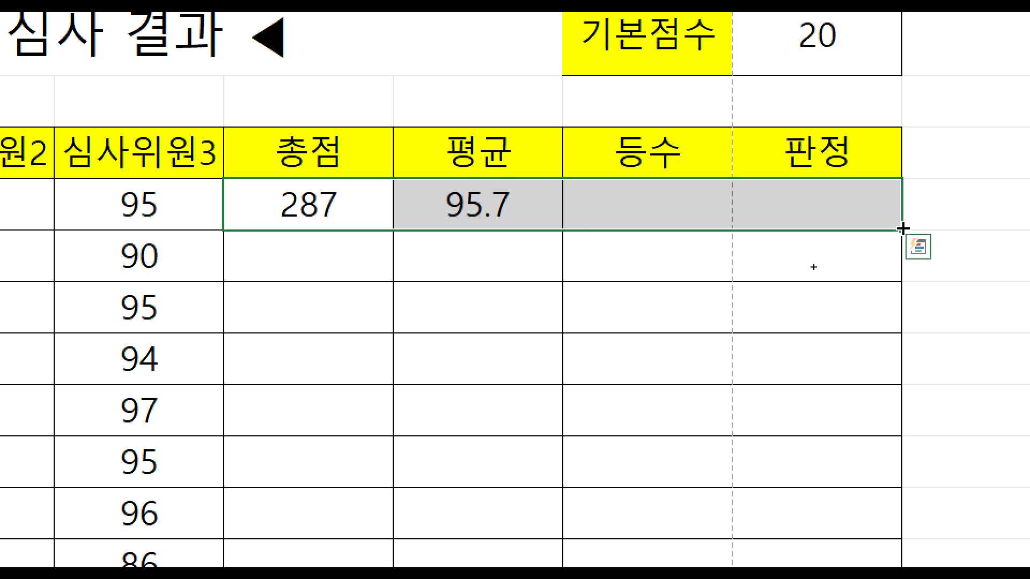
{"action": "double_click", "coordinate": [903, 229]}
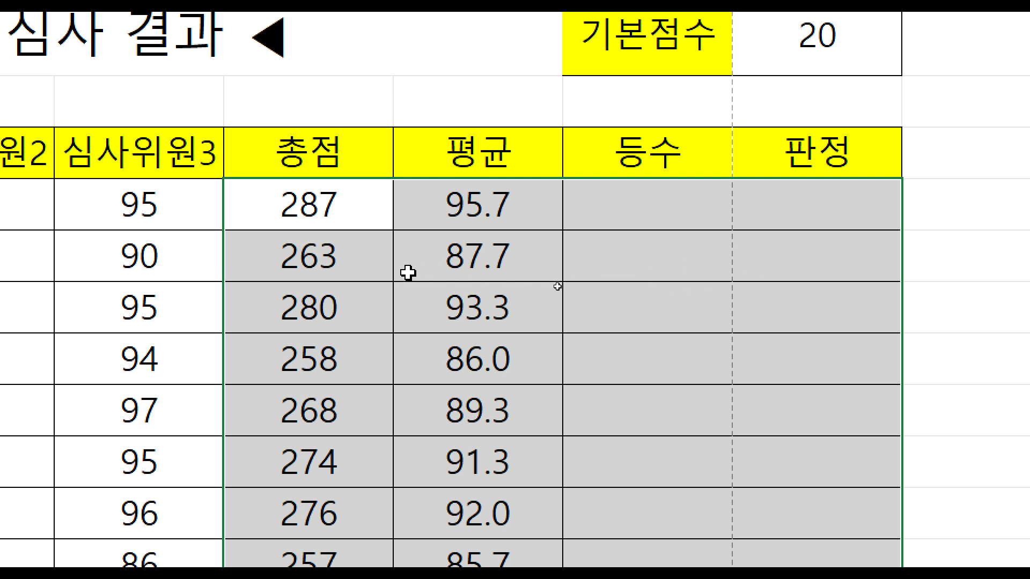
{"action": "left_click", "coordinate": [347, 257]}
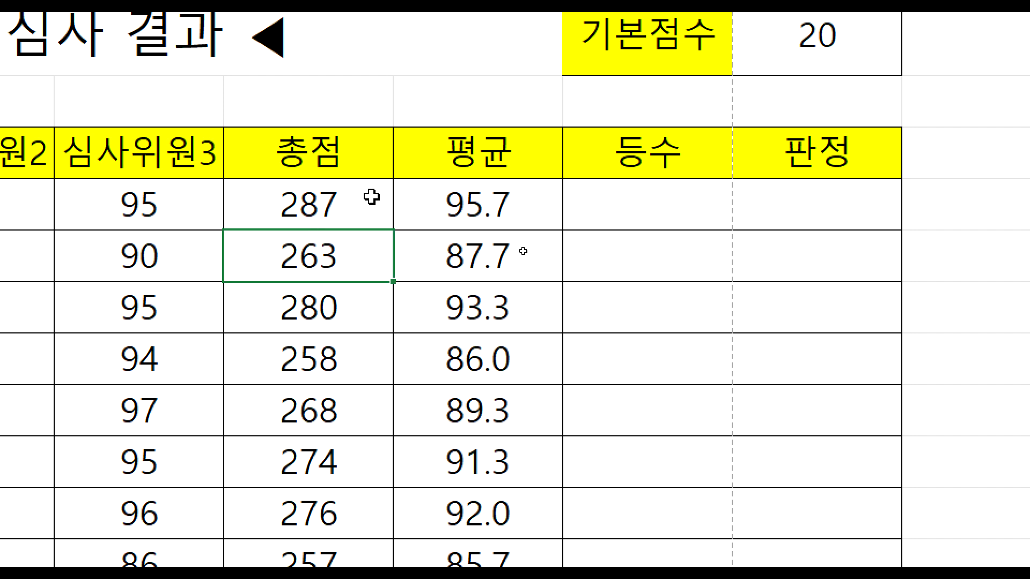
{"action": "left_click", "coordinate": [283, 196]}
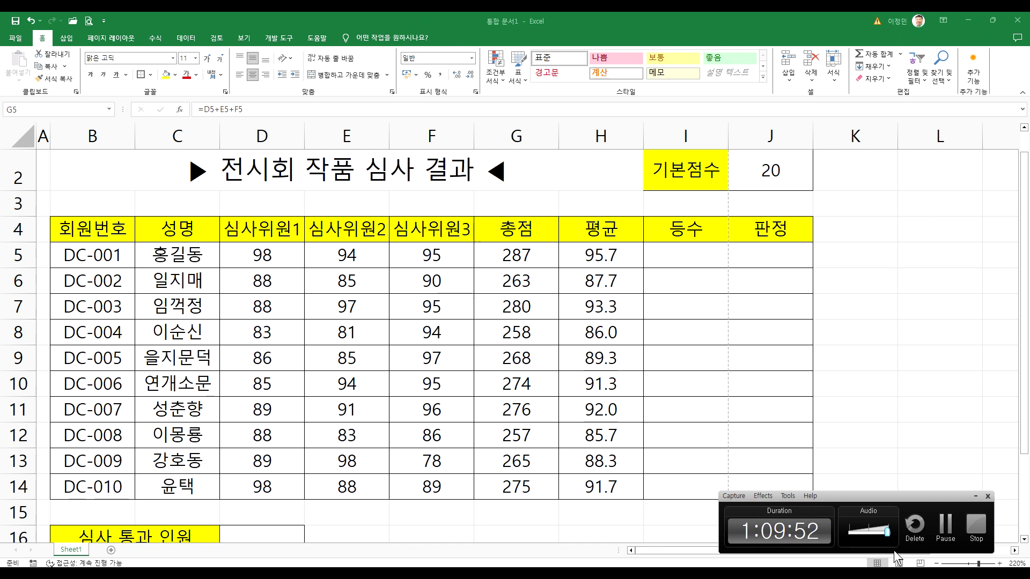
{"action": "left_click", "coordinate": [944, 538]}
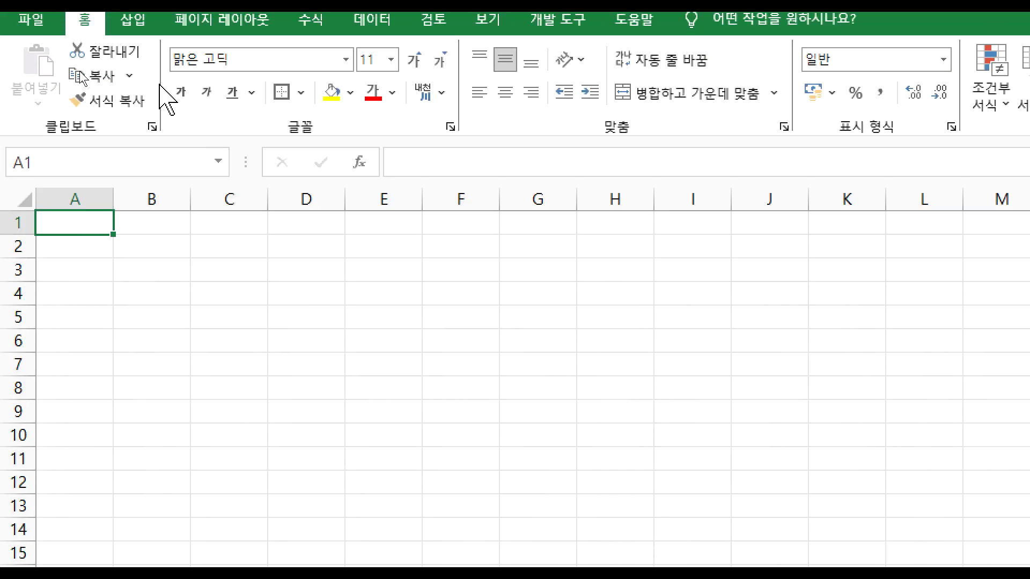
Step: Enter the headers A, B, +, - and * in cells B2 through F2 of the blank sheet
{"action": "left_click", "coordinate": [153, 251]}
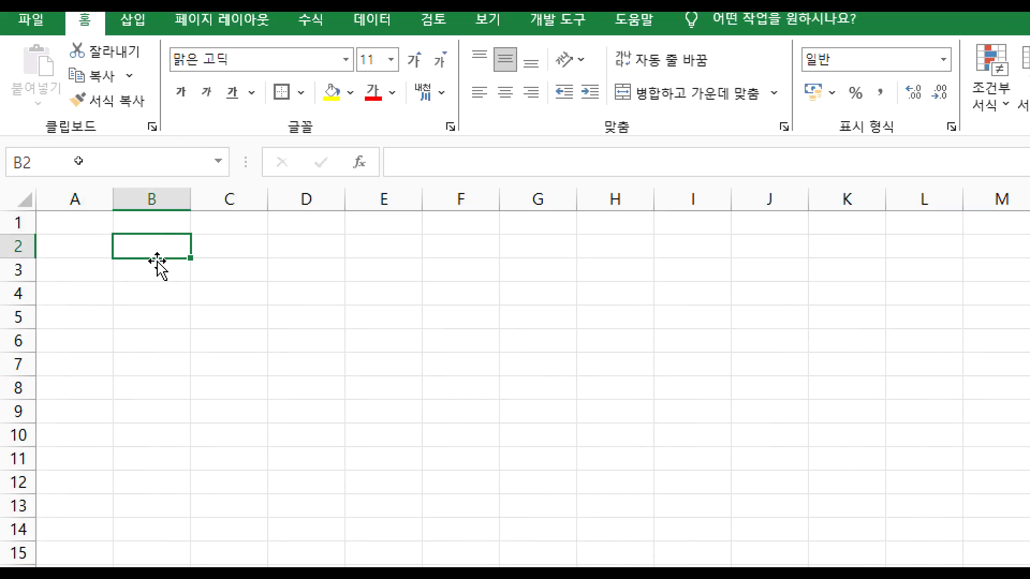
{"action": "scroll", "coordinate": [160, 289], "scroll_direction": "up", "scroll_amount": 5}
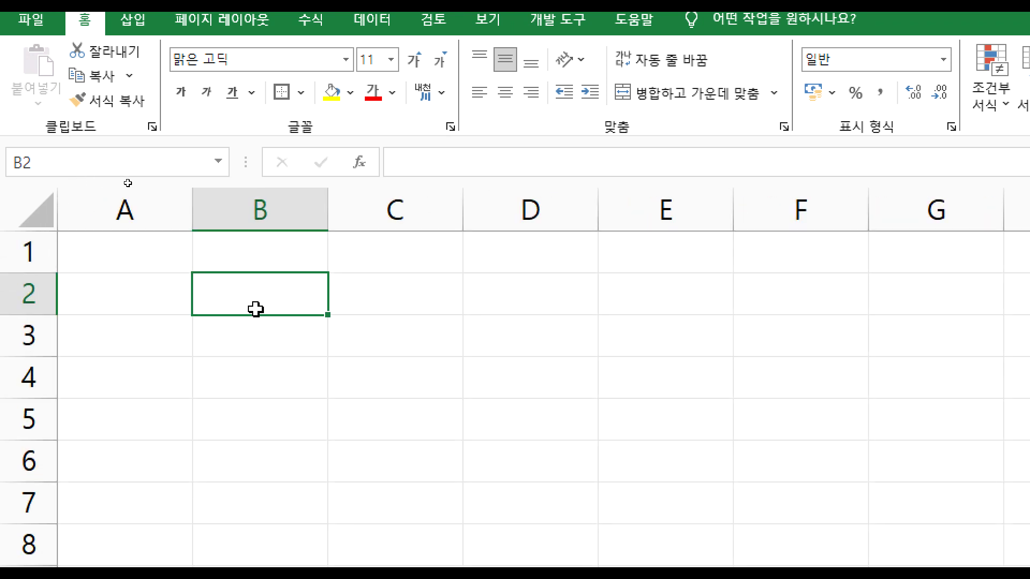
{"action": "type", "text": "A"}
{"action": "key", "text": "Tab"}
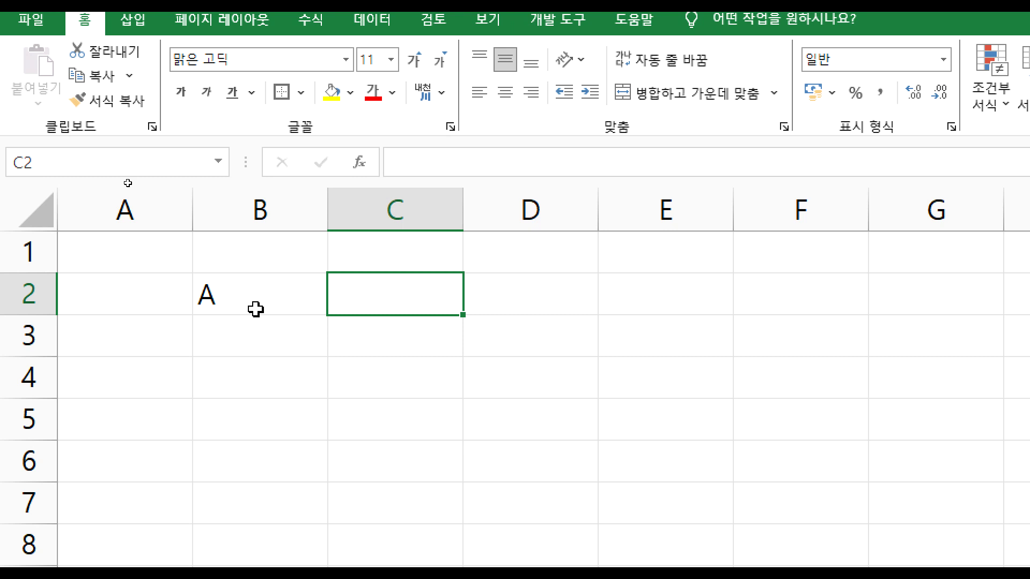
{"action": "type", "text": "B"}
{"action": "key", "text": "Tab"}
{"action": "type", "text": "+"}
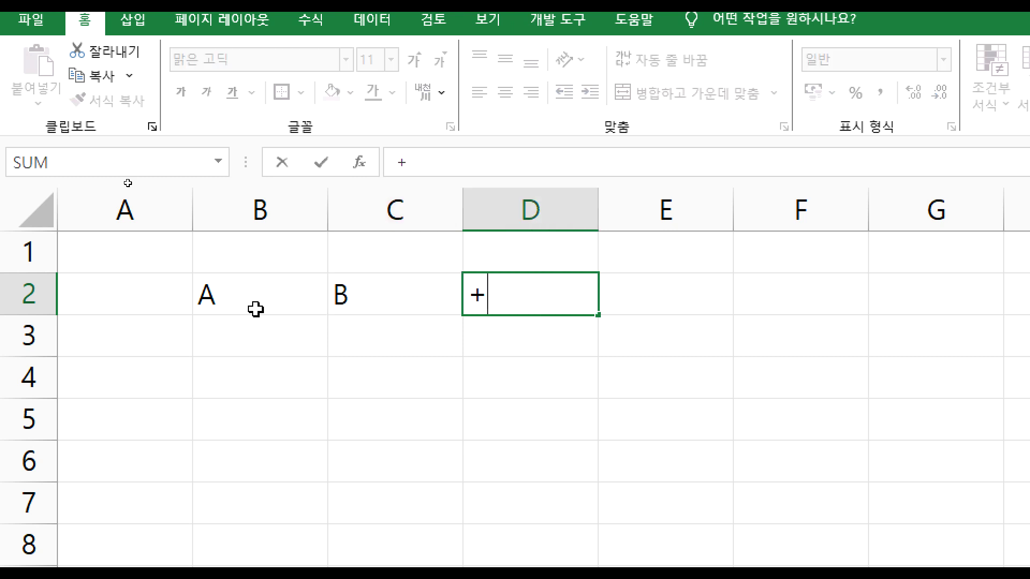
{"action": "key", "text": "Tab"}
{"action": "type", "text": "-"}
{"action": "key", "text": "Tab"}
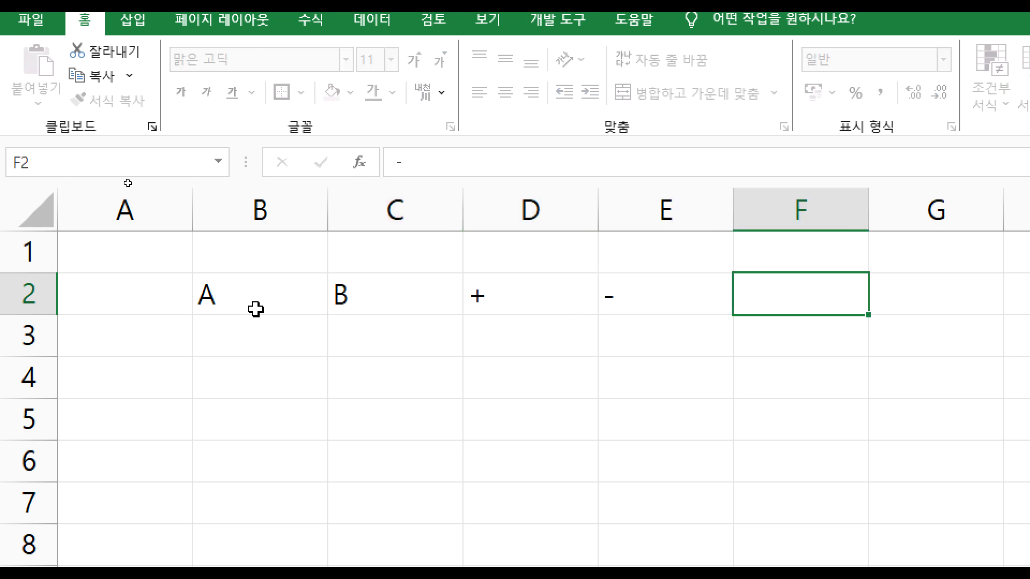
{"action": "type", "text": "*"}
{"action": "key", "text": "Tab"}
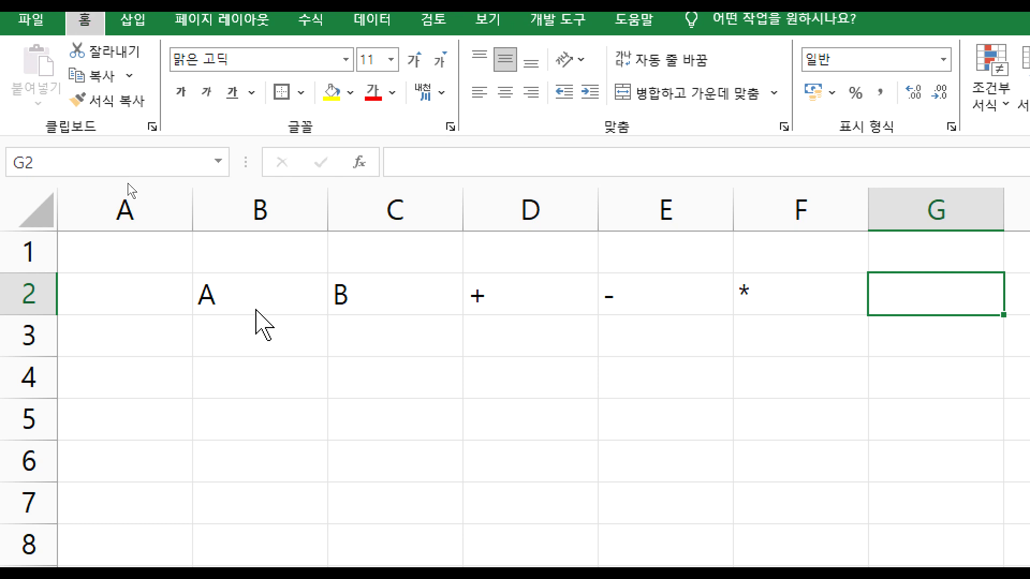
{"action": "key", "text": "alt"}
{"action": "key", "text": "Escape"}
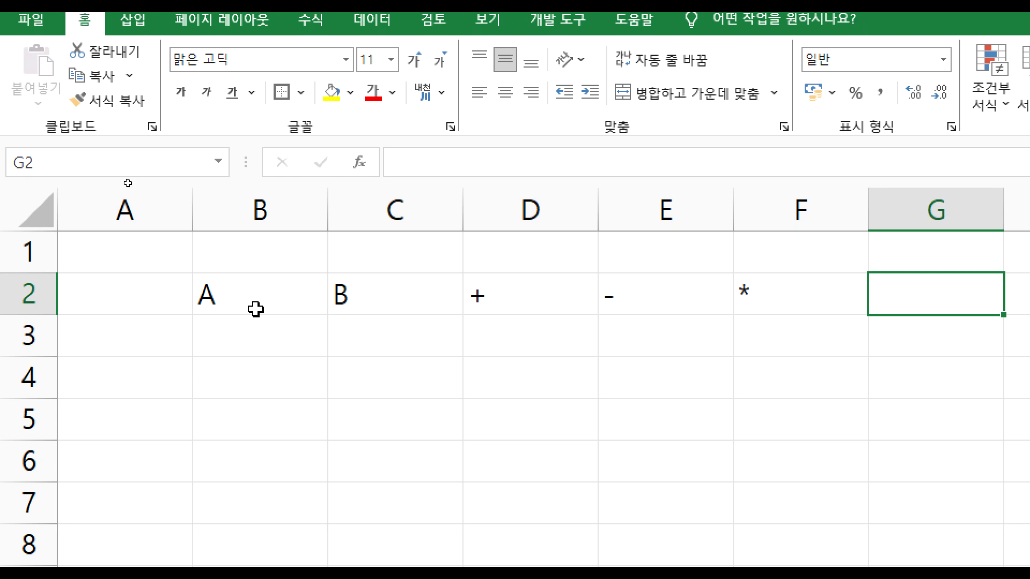
{"action": "key", "text": "Left"}
{"action": "key", "text": "Left"}
{"action": "key", "text": "Left"}
{"action": "key", "text": "Left"}
{"action": "key", "text": "Left"}
{"action": "key", "text": "Right"}
{"action": "key", "text": "Right"}
{"action": "key", "text": "Right"}
{"action": "key", "text": "Right"}
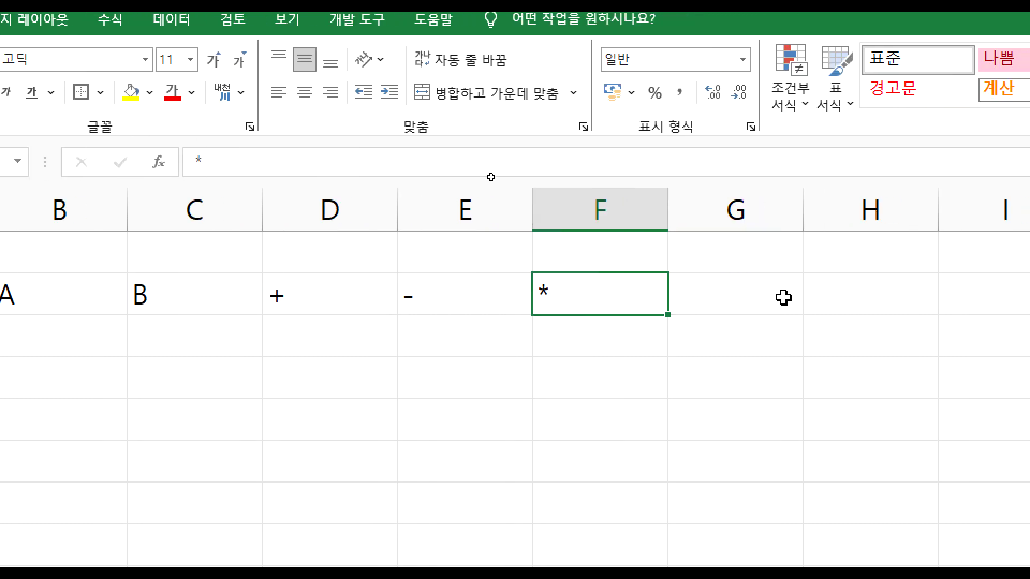
{"action": "left_click", "coordinate": [955, 296]}
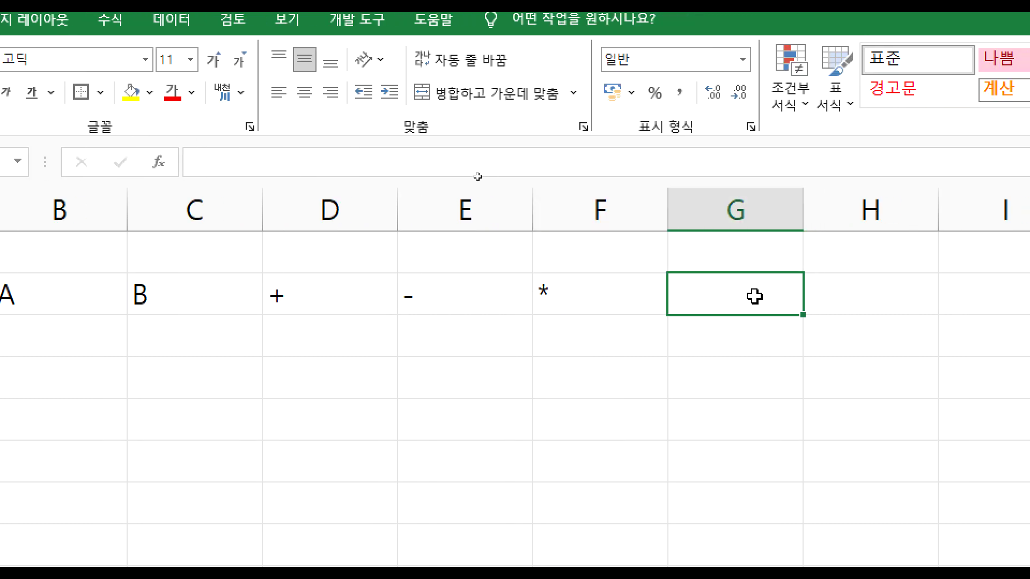
{"action": "left_click_drag", "start_coordinate": [760, 284], "coordinate": [725, 305]}
{"action": "key", "text": "alt"}
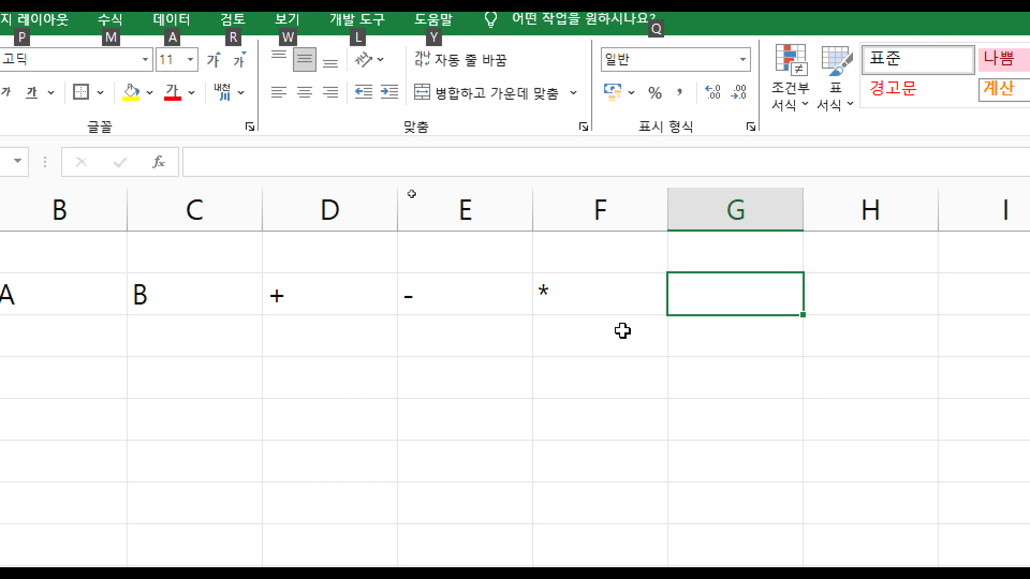
{"action": "key", "text": "alt"}
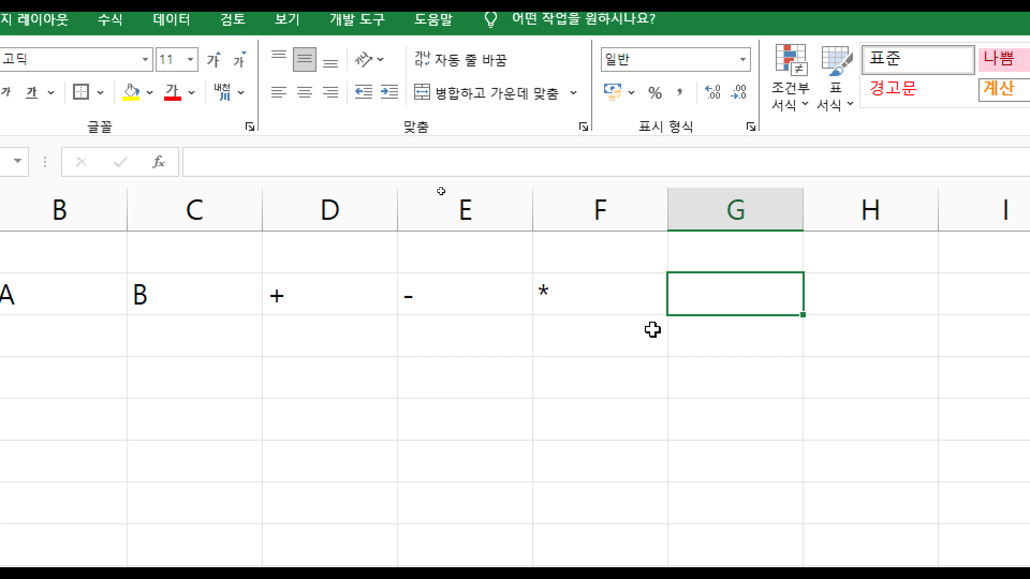
{"action": "right_click", "coordinate": [749, 298]}
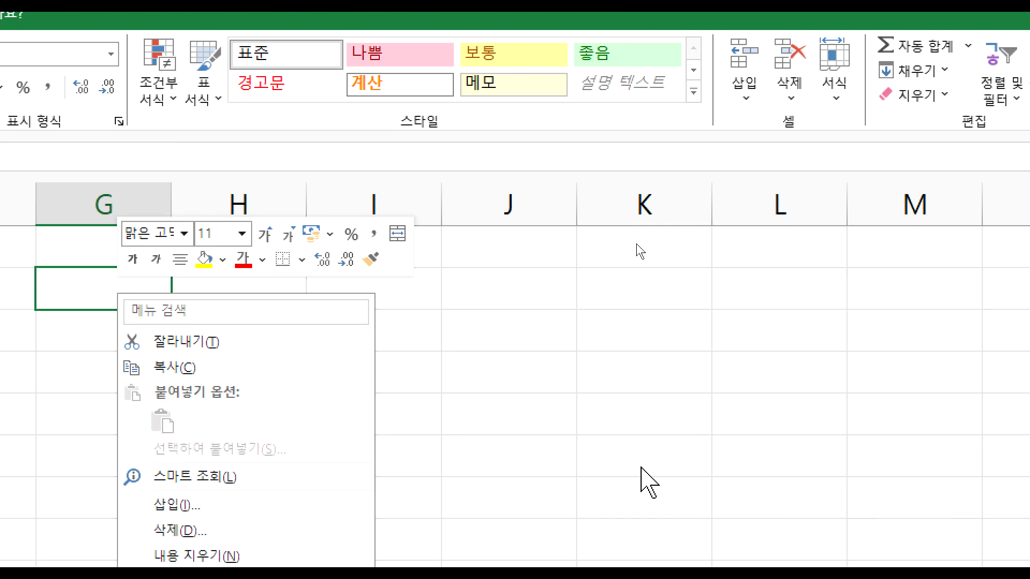
{"action": "left_click", "coordinate": [65, 295]}
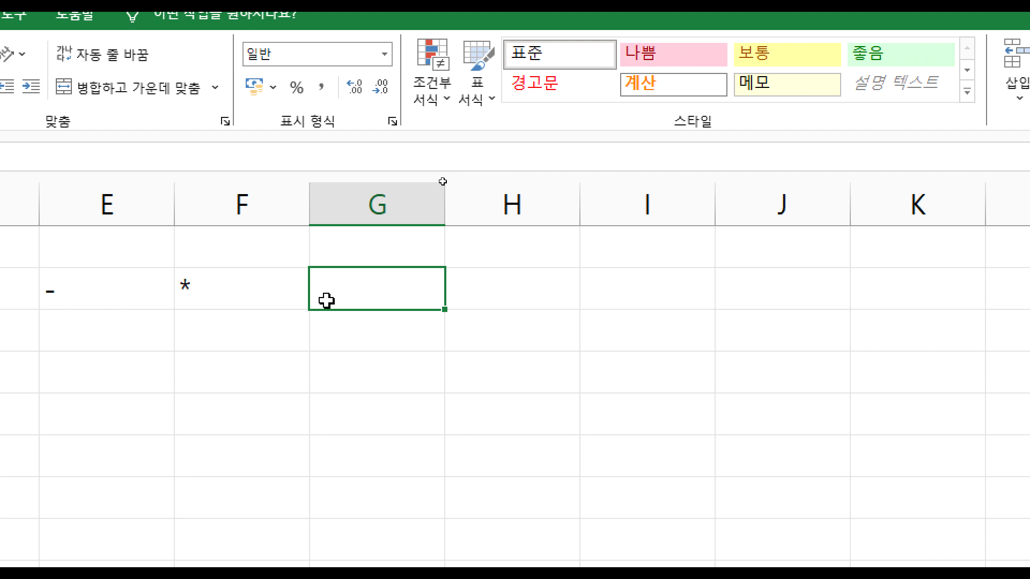
Step: Enter the slash header in G2 as text with a leading apostrophe ('/)
{"action": "type", "text": "'/"}
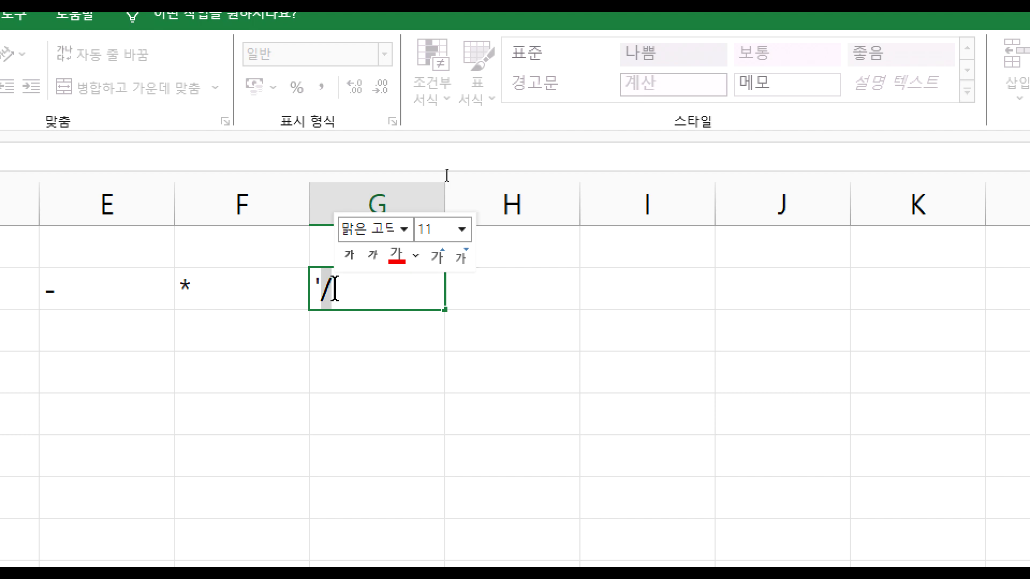
{"action": "left_click", "coordinate": [322, 290]}
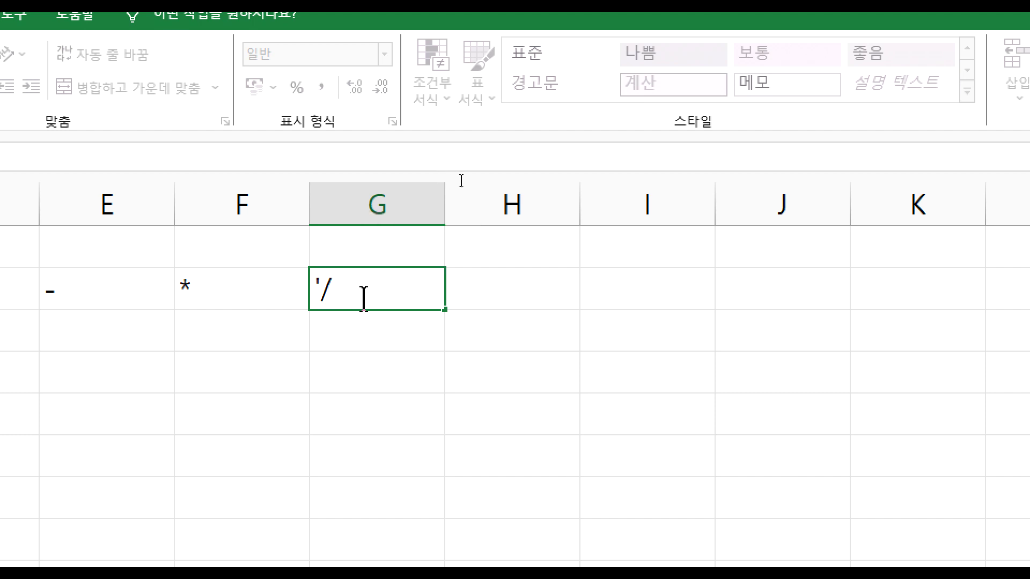
{"action": "key", "text": "Return"}
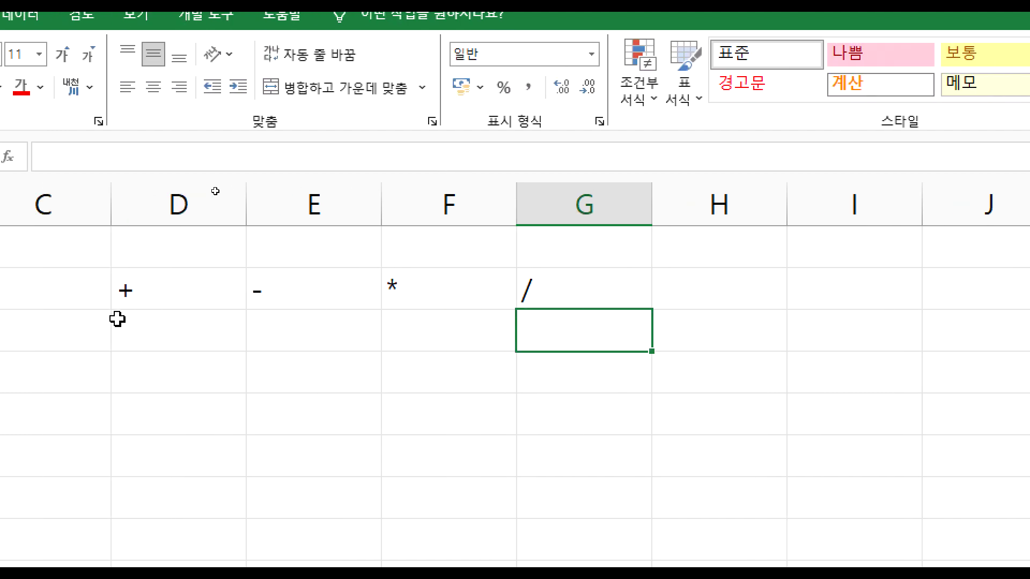
Step: Enter 10 and 2 in B3:C3, and 50 and 3 in B4:C4
{"action": "left_click", "coordinate": [155, 335]}
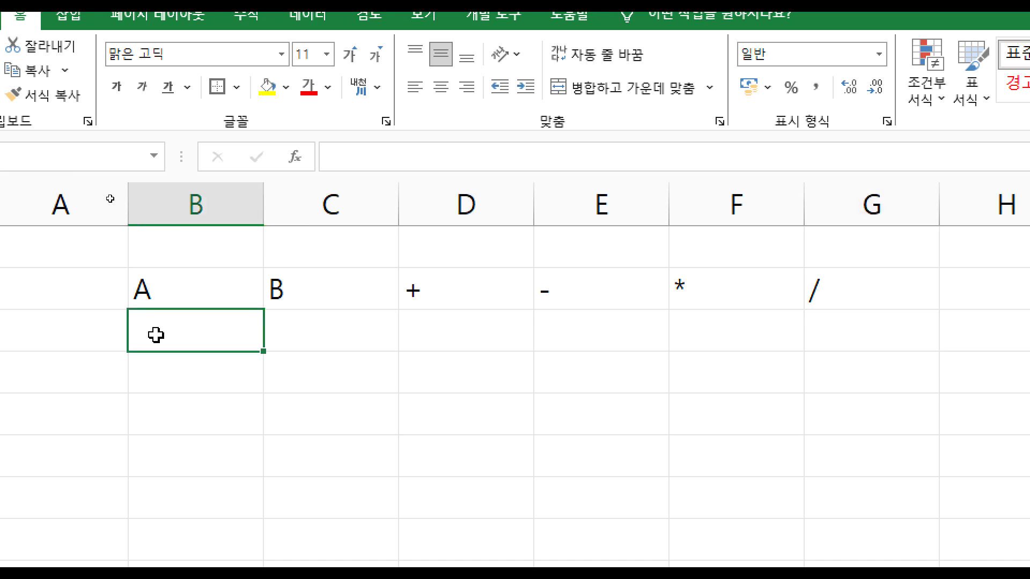
{"action": "type", "text": "10"}
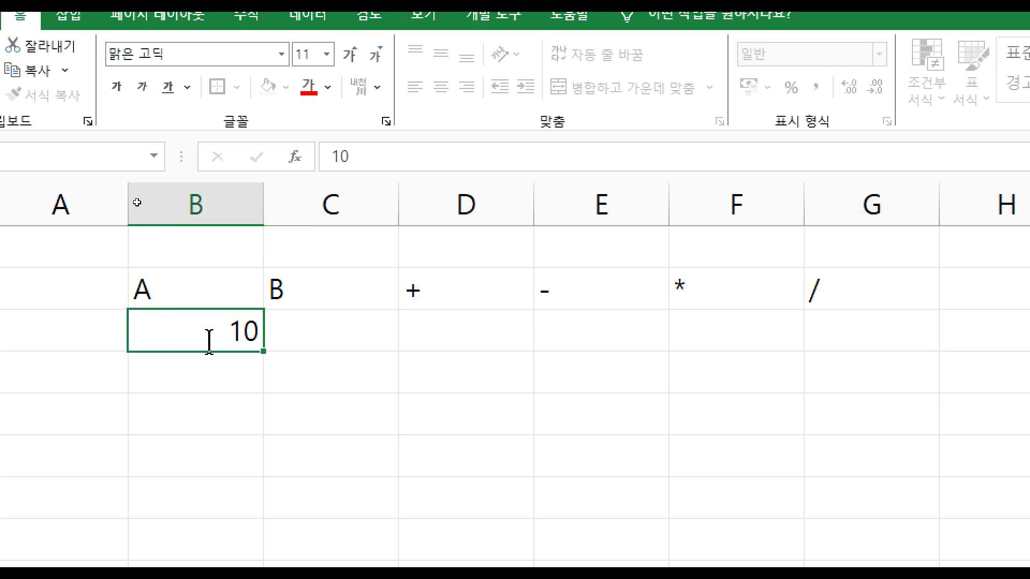
{"action": "key", "text": "Tab"}
{"action": "type", "text": "2"}
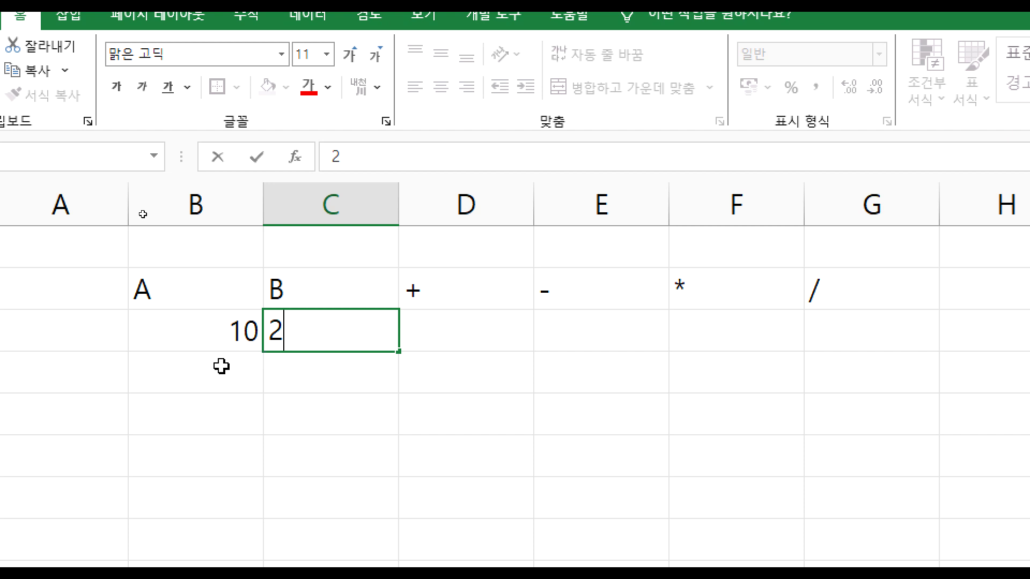
{"action": "left_click", "coordinate": [208, 361]}
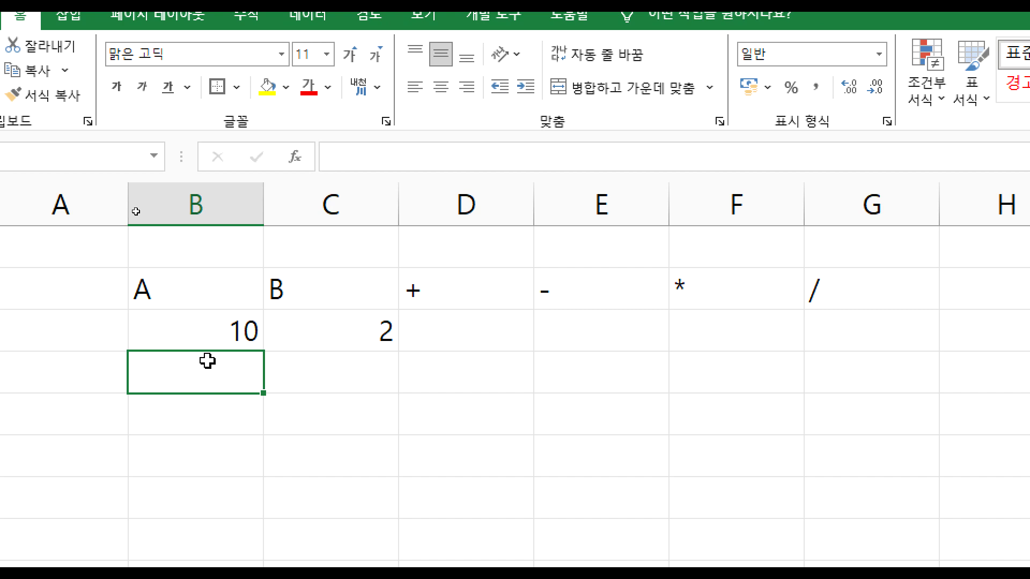
{"action": "type", "text": "50"}
{"action": "key", "text": "Tab"}
{"action": "type", "text": "3"}
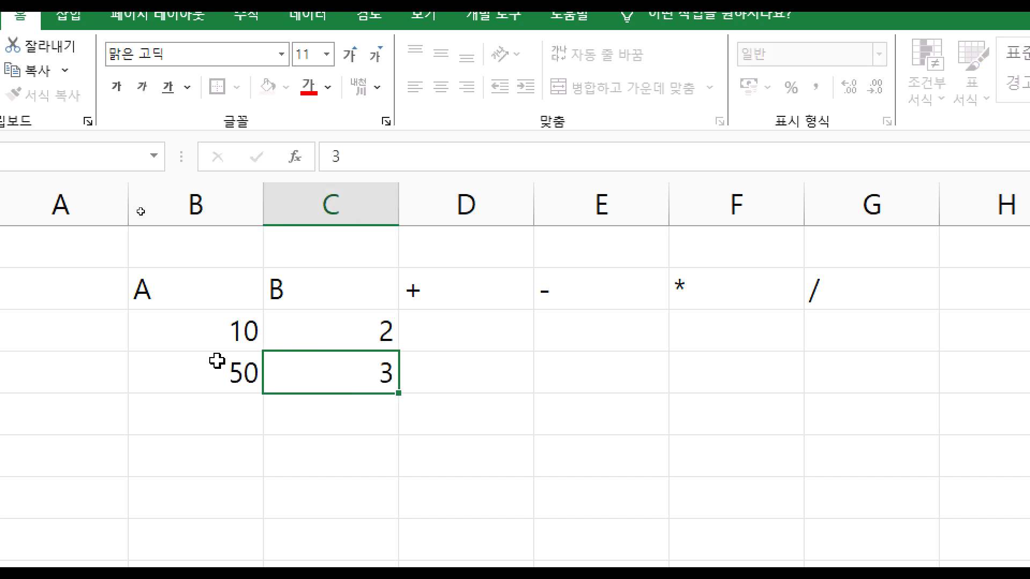
{"action": "left_click", "coordinate": [411, 358]}
Step: Center the contents of the table range B2:G4 horizontally
{"action": "left_click", "coordinate": [516, 326]}
{"action": "left_click_drag", "start_coordinate": [192, 283], "coordinate": [821, 370]}
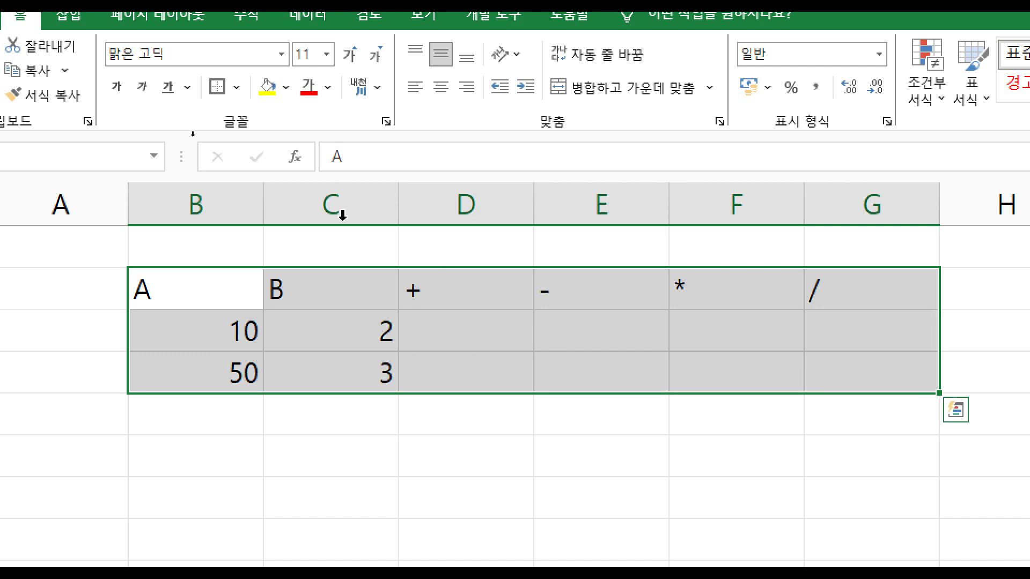
{"action": "left_click", "coordinate": [443, 89]}
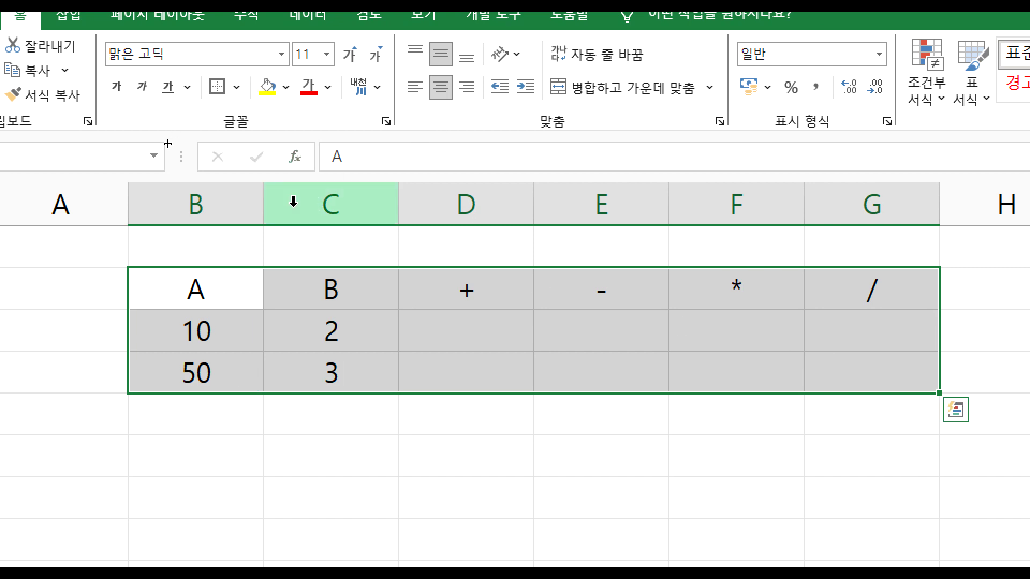
{"action": "left_click", "coordinate": [201, 327]}
{"action": "left_click", "coordinate": [340, 329]}
{"action": "left_click", "coordinate": [218, 327]}
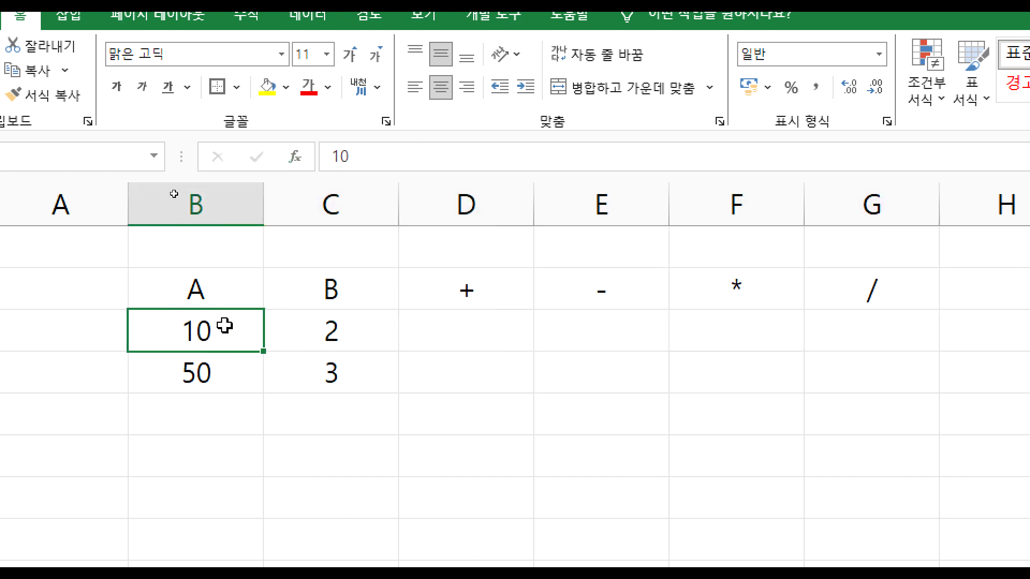
{"action": "left_click", "coordinate": [340, 327]}
{"action": "left_click", "coordinate": [459, 328]}
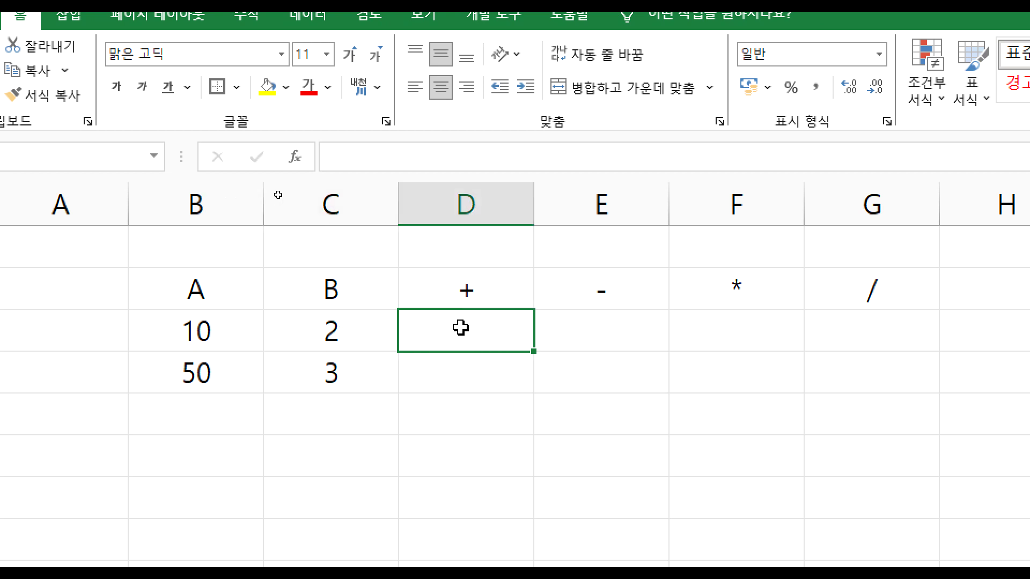
{"action": "left_click", "coordinate": [637, 337]}
{"action": "left_click", "coordinate": [760, 329]}
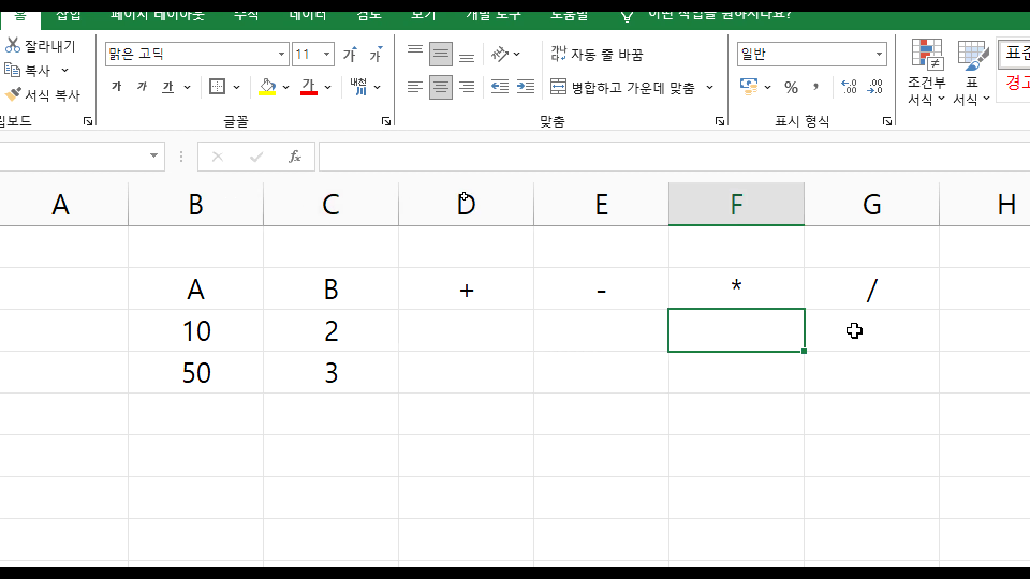
{"action": "left_click", "coordinate": [854, 331]}
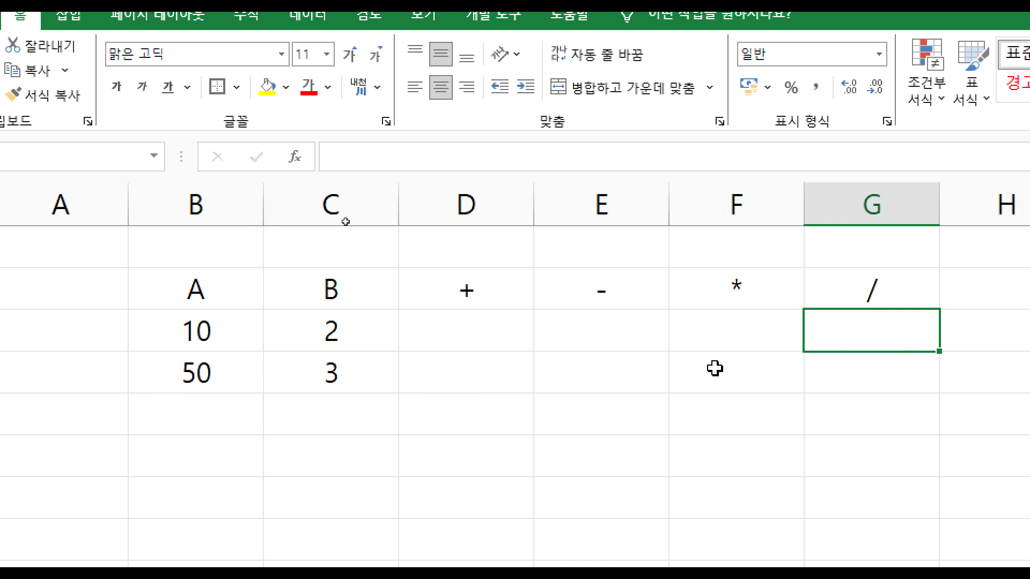
Step: Enter 100 and 7 in B5:C5 and center the cells B5:G5 horizontally
{"action": "left_click", "coordinate": [213, 407]}
{"action": "type", "text": "100"}
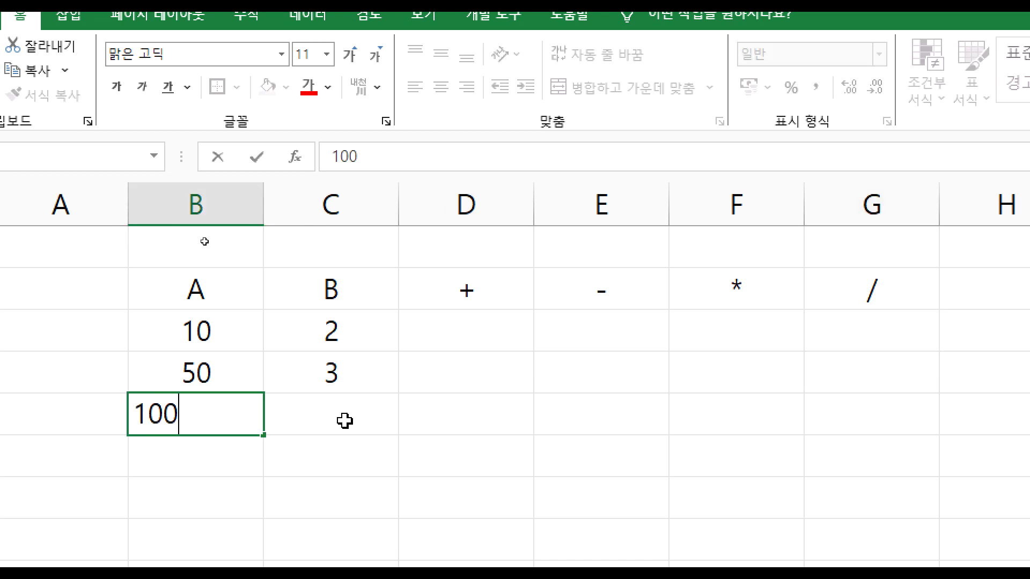
{"action": "key", "text": "Tab"}
{"action": "type", "text": "7"}
{"action": "key", "text": "Return"}
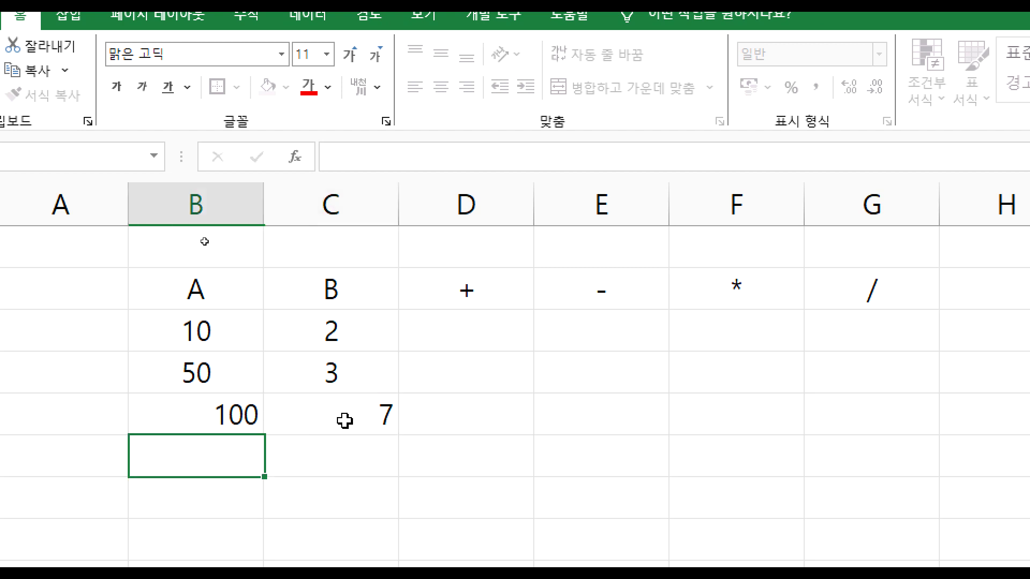
{"action": "left_click_drag", "start_coordinate": [202, 423], "coordinate": [839, 416]}
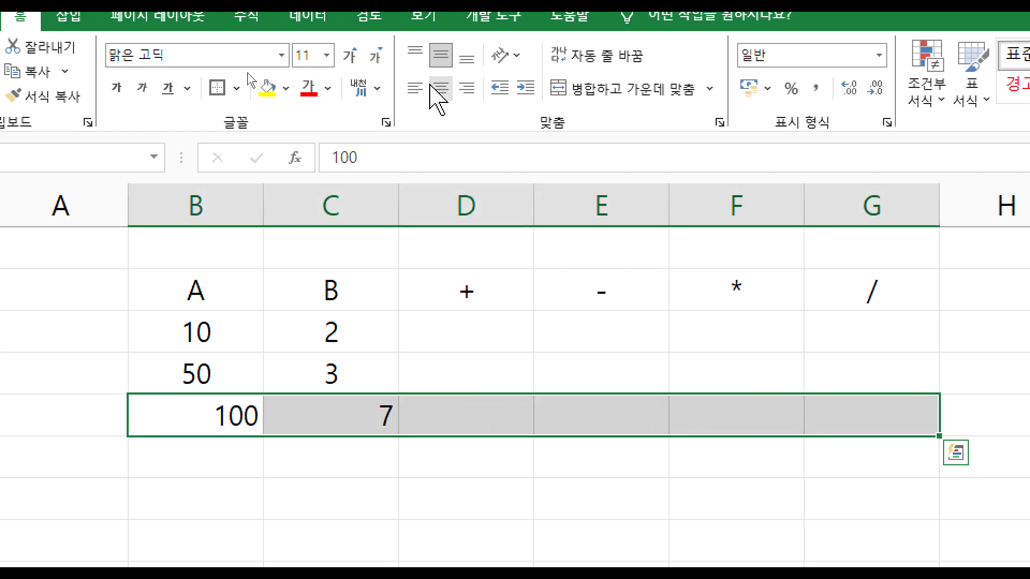
{"action": "left_click", "coordinate": [437, 90]}
{"action": "left_click", "coordinate": [466, 338]}
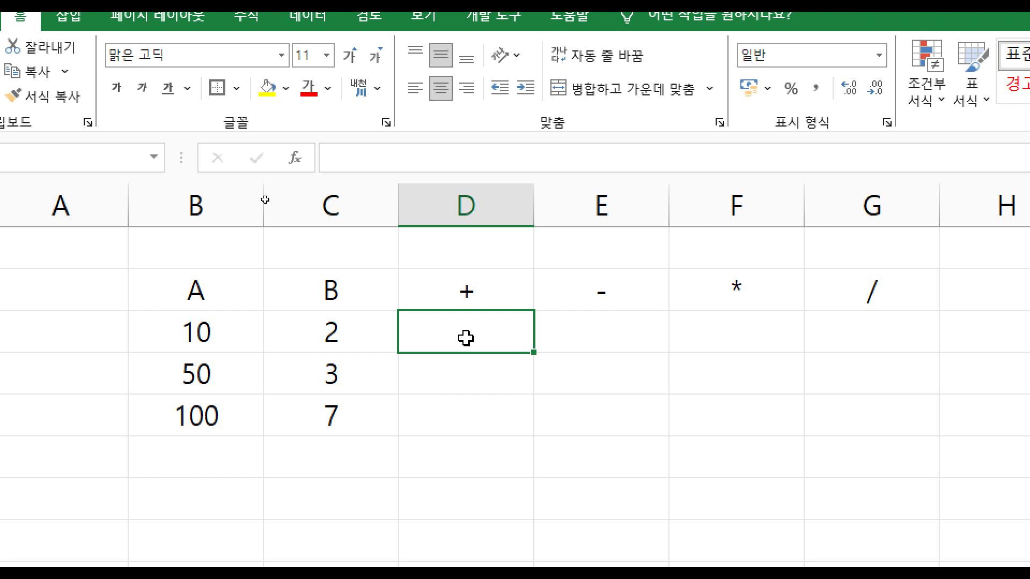
Step: Switch the horizontal centering of B2:G5 off and on again, and select D3
{"action": "left_click_drag", "start_coordinate": [198, 292], "coordinate": [904, 407]}
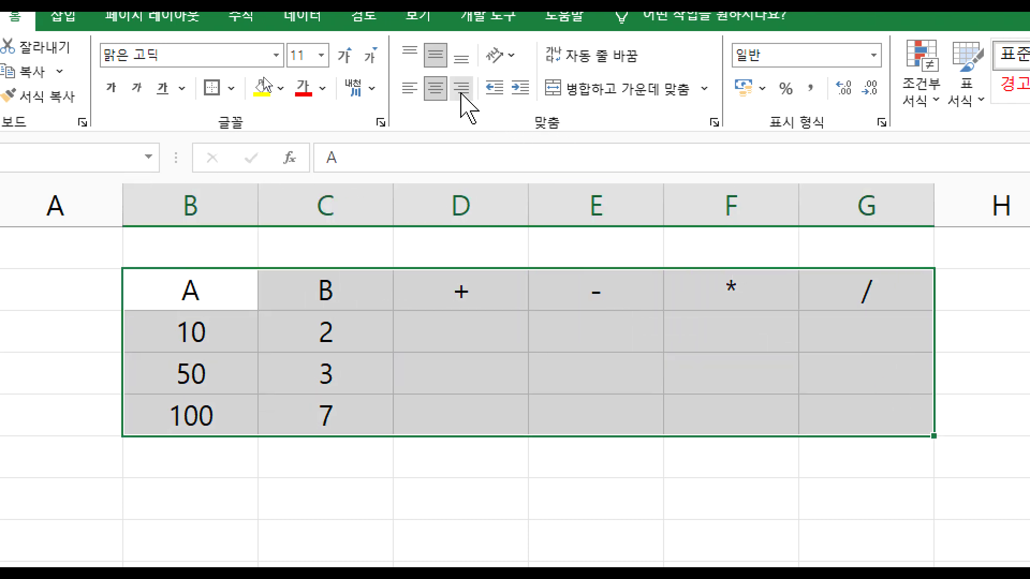
{"action": "left_click", "coordinate": [439, 92]}
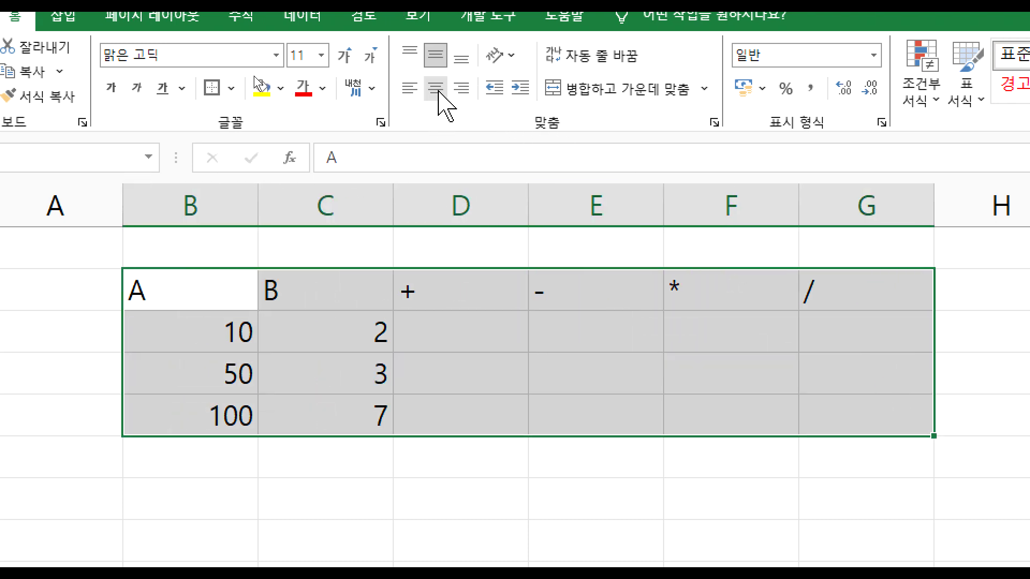
{"action": "left_click", "coordinate": [440, 92]}
{"action": "left_click", "coordinate": [439, 92]}
{"action": "left_click", "coordinate": [440, 92]}
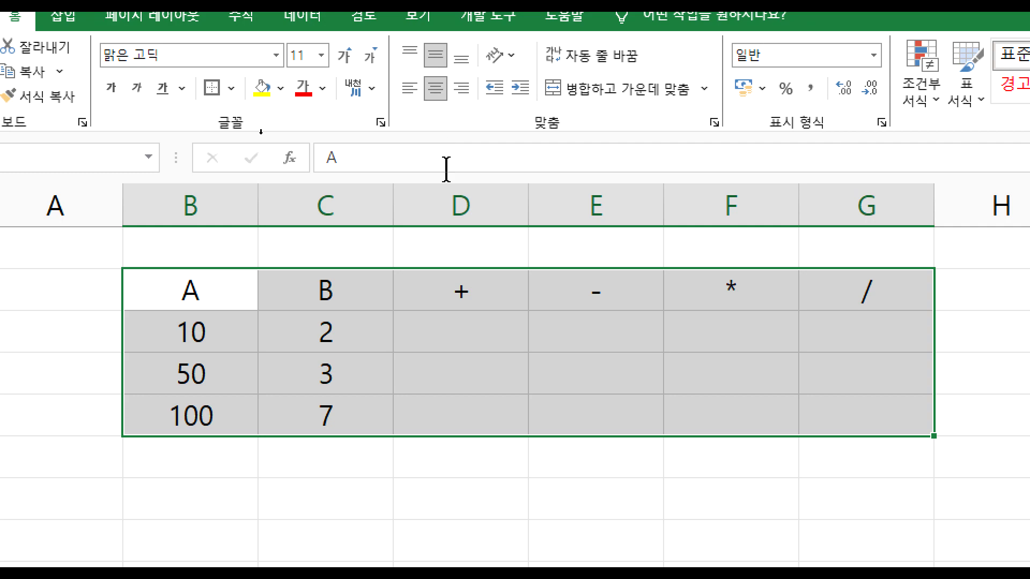
{"action": "left_click", "coordinate": [458, 346]}
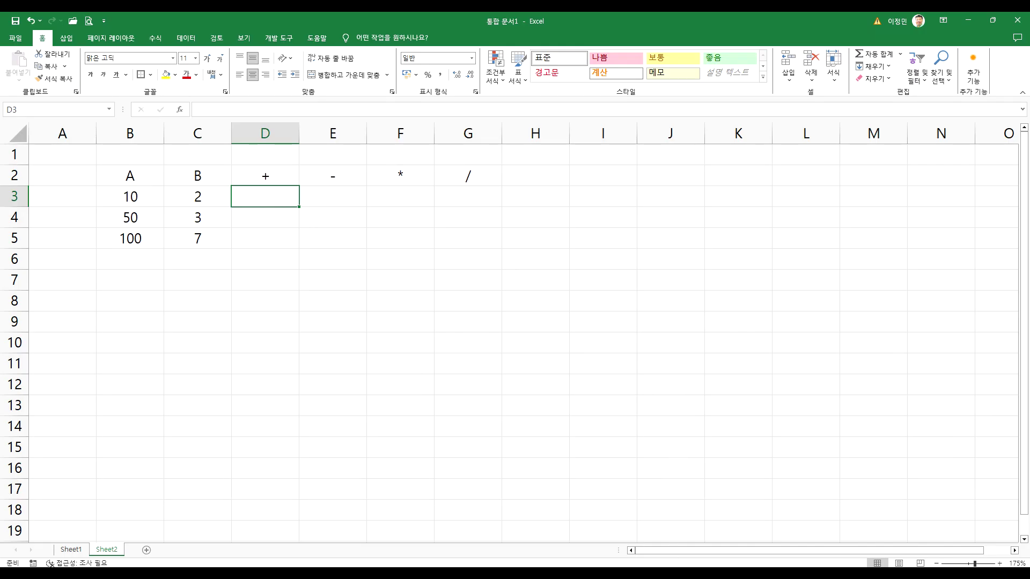
Step: Enter the addition formula =B3+C3 in cell D3 under the + heading
{"action": "left_click", "coordinate": [940, 524]}
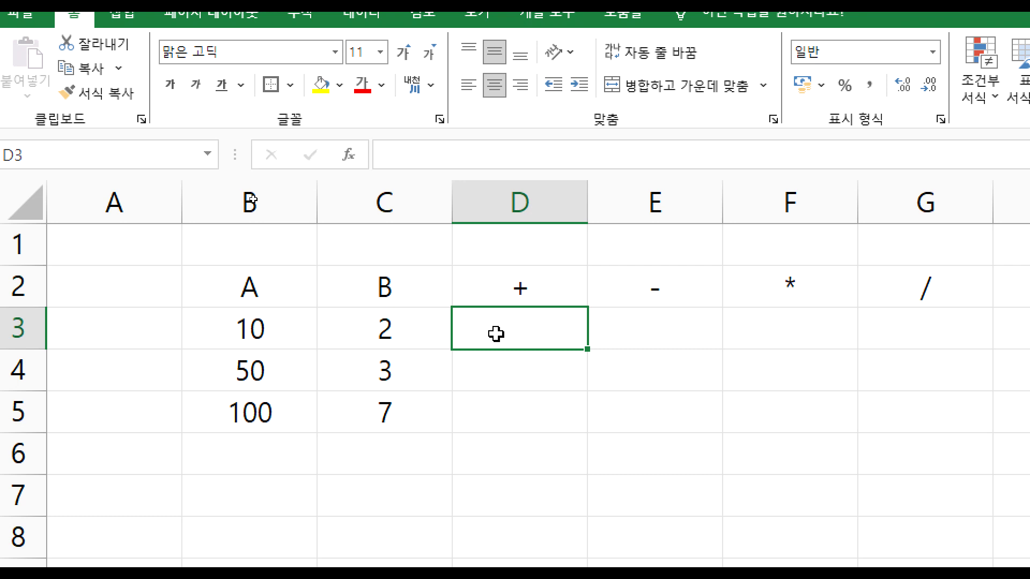
{"action": "type", "text": "="}
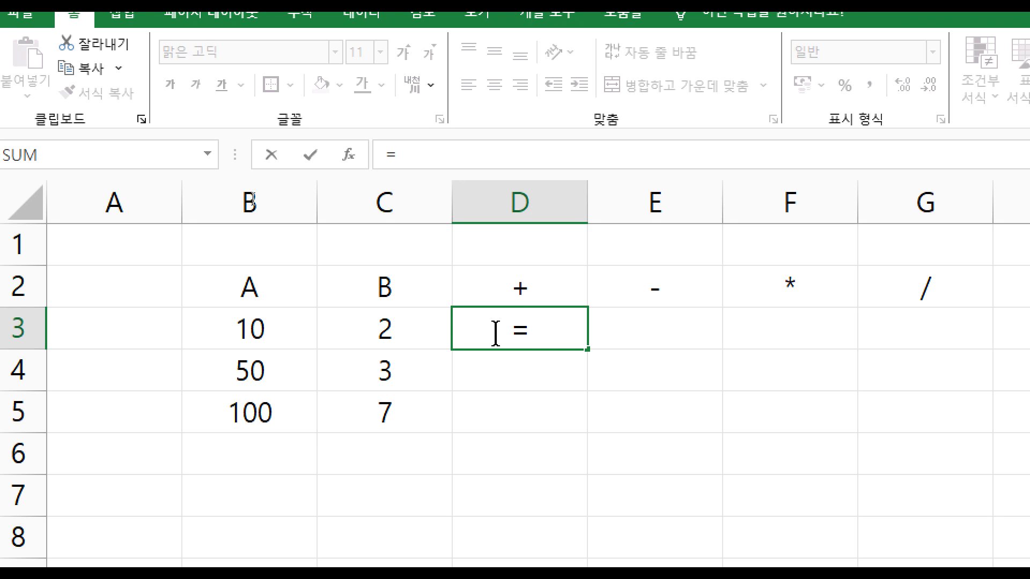
{"action": "left_click", "coordinate": [273, 329]}
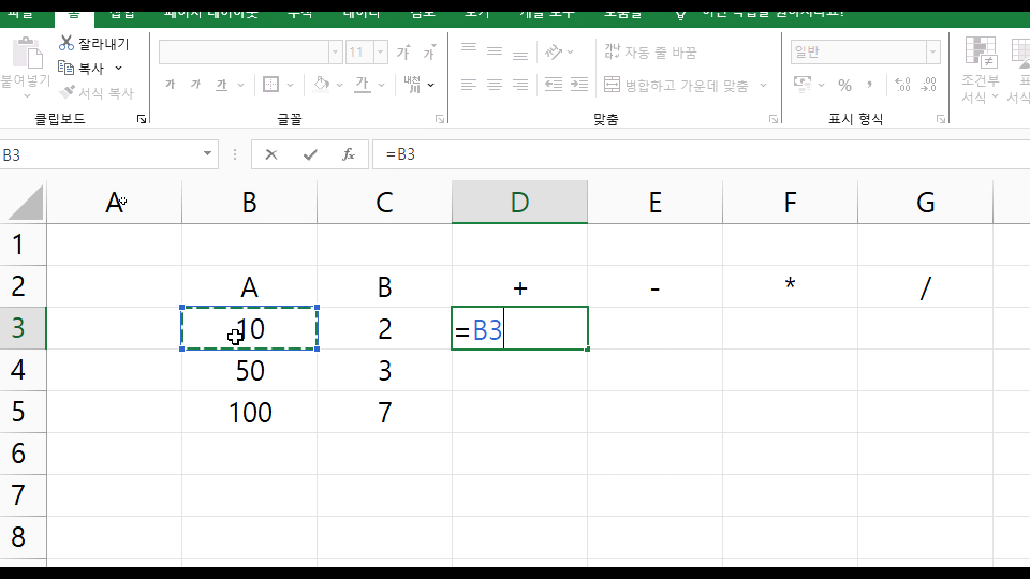
{"action": "type", "text": "+"}
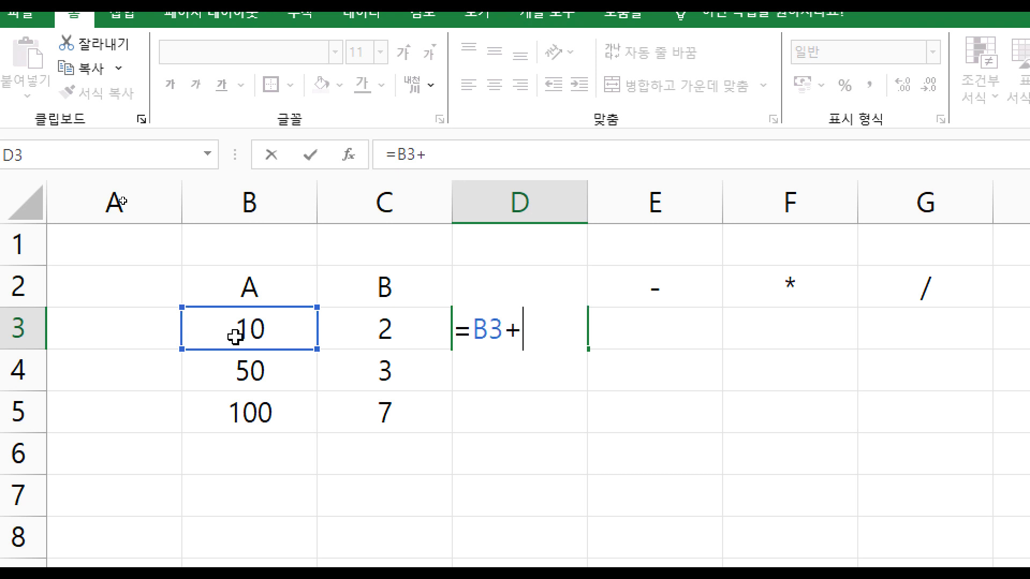
{"action": "left_click", "coordinate": [392, 329]}
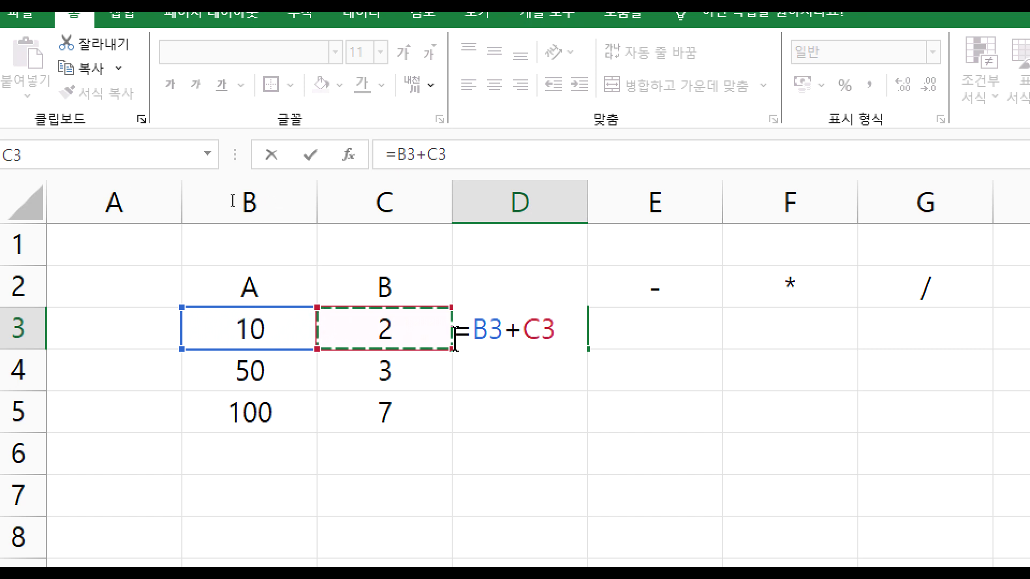
{"action": "key", "text": "Return"}
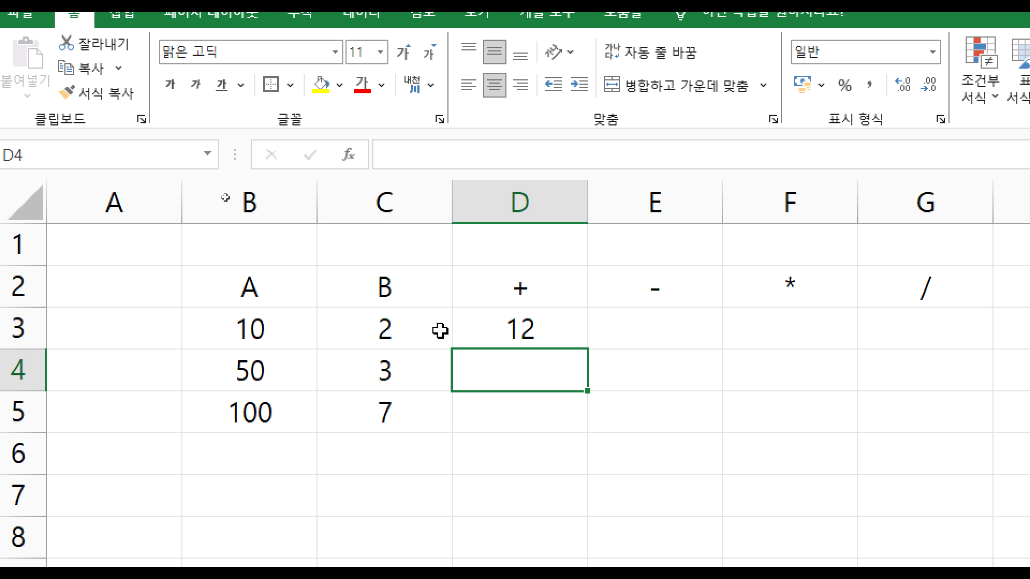
Step: Enter the subtraction formula =B3-C3 in cell E3 and reselect that cell
{"action": "left_click", "coordinate": [667, 326]}
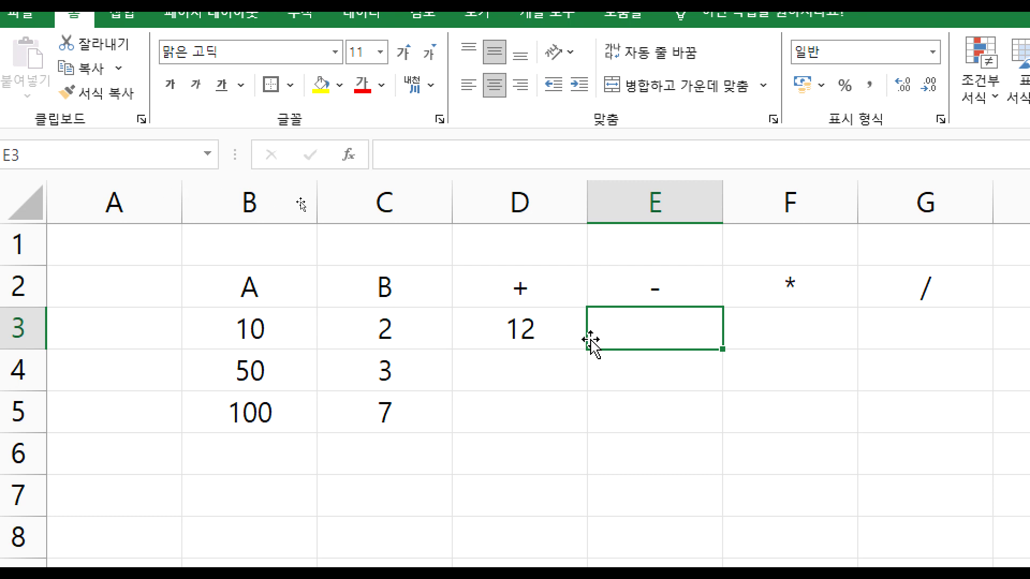
{"action": "type", "text": "="}
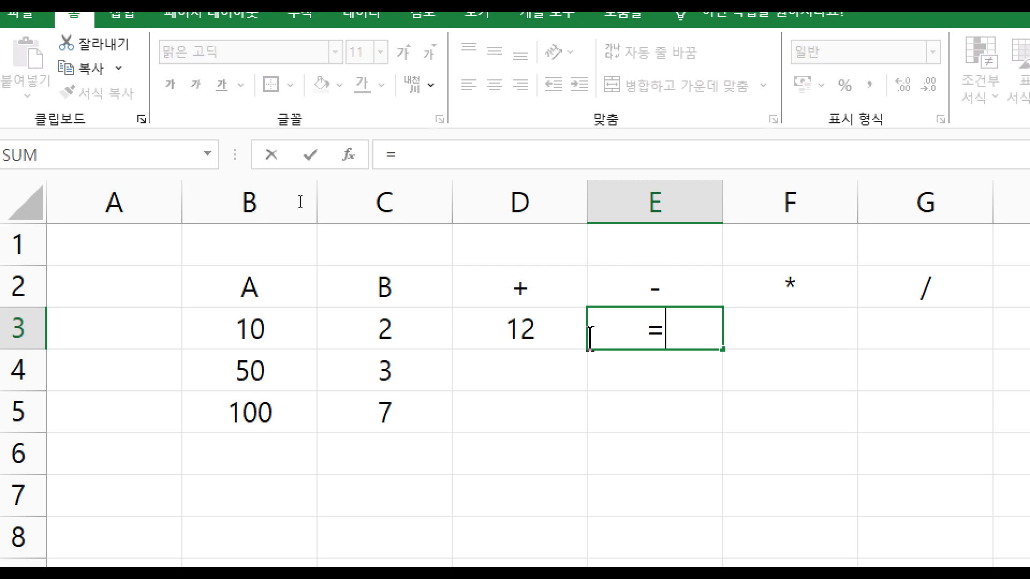
{"action": "left_click", "coordinate": [234, 332]}
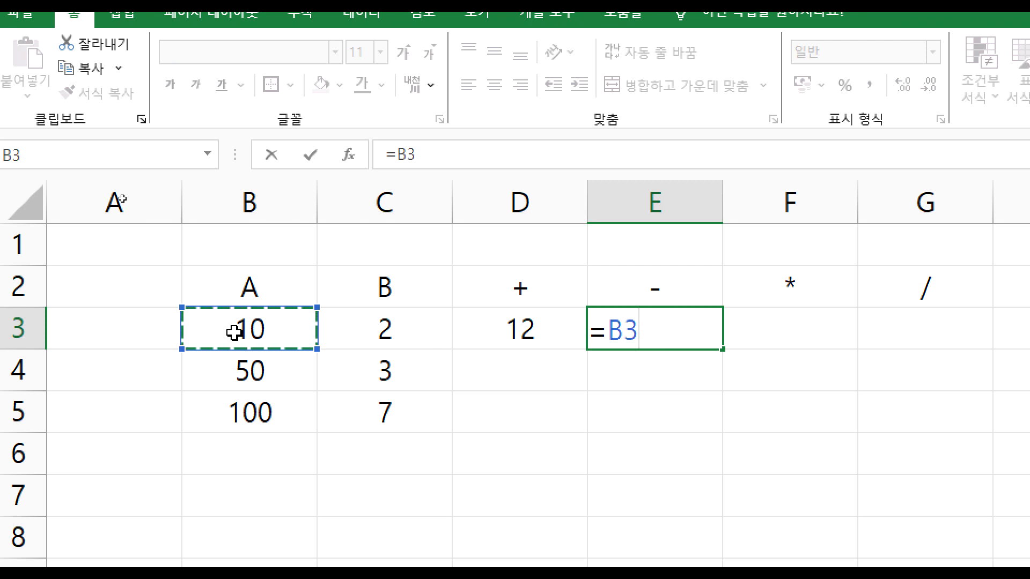
{"action": "type", "text": "-"}
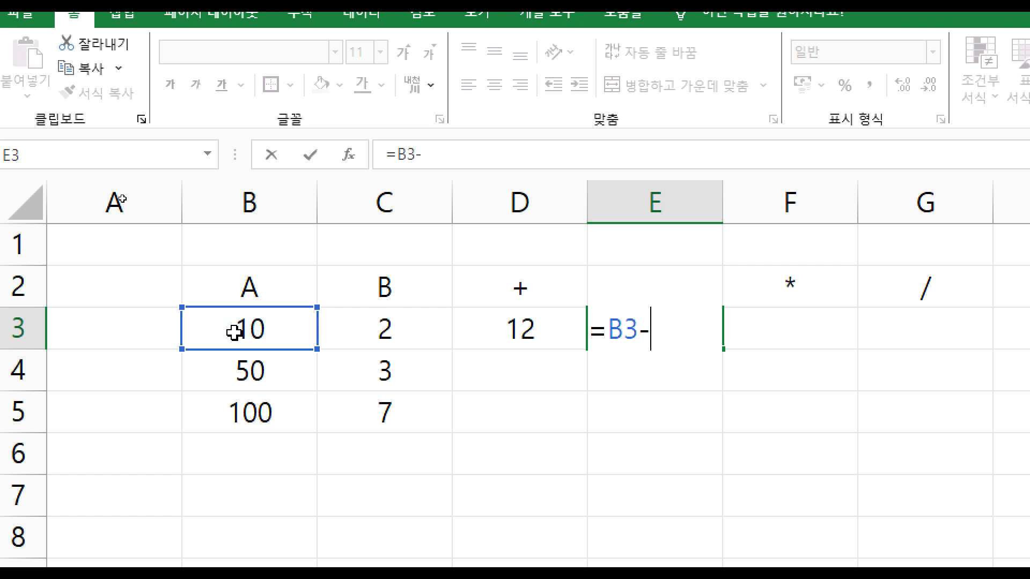
{"action": "left_click", "coordinate": [402, 332]}
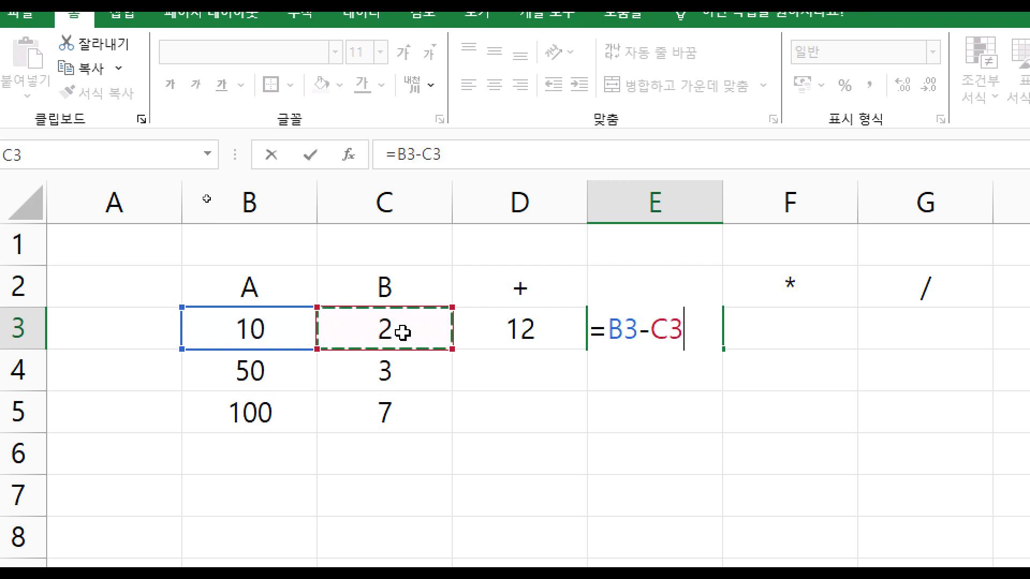
{"action": "key", "text": "Return"}
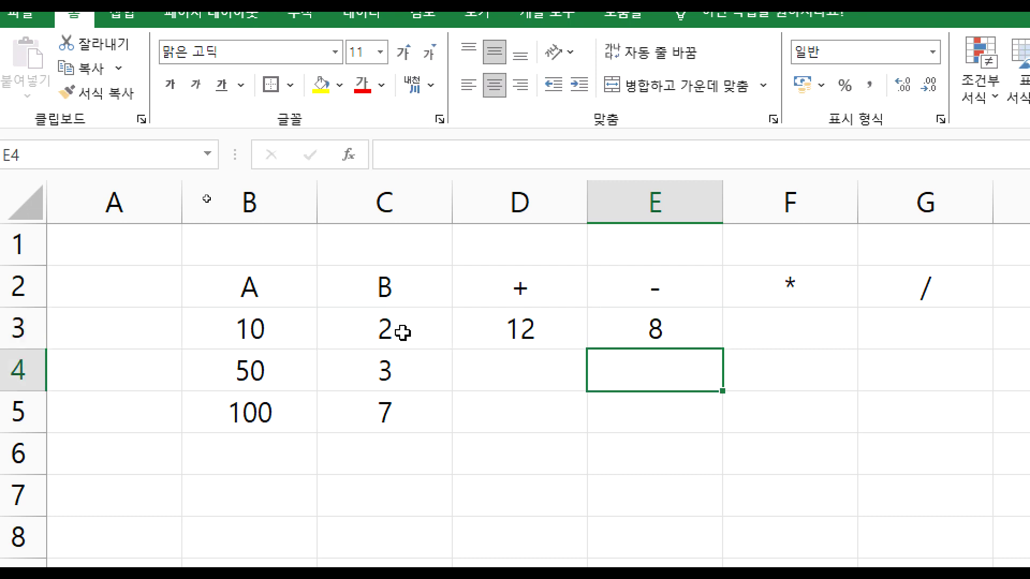
{"action": "left_click", "coordinate": [685, 331]}
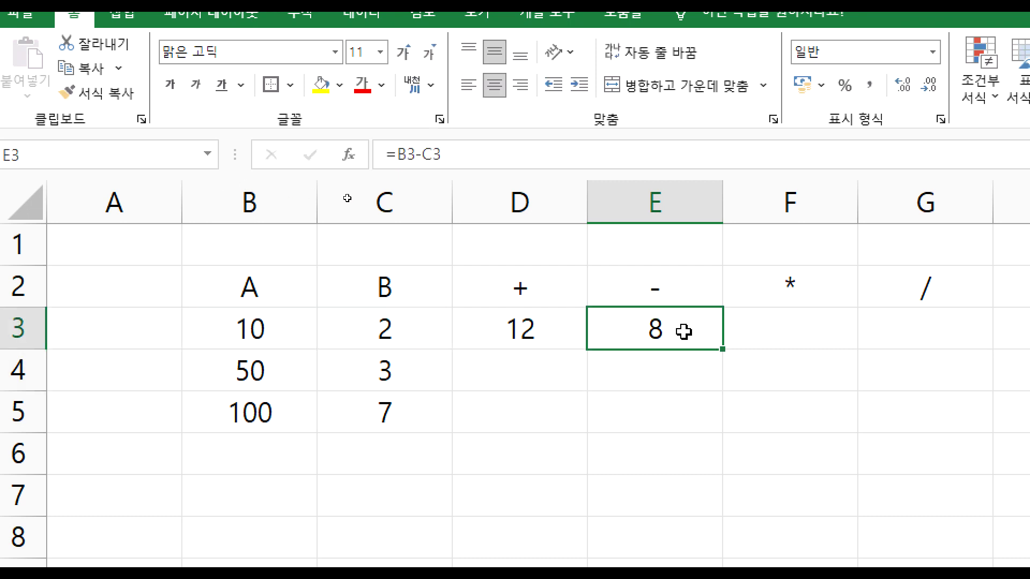
{"action": "left_click", "coordinate": [783, 332]}
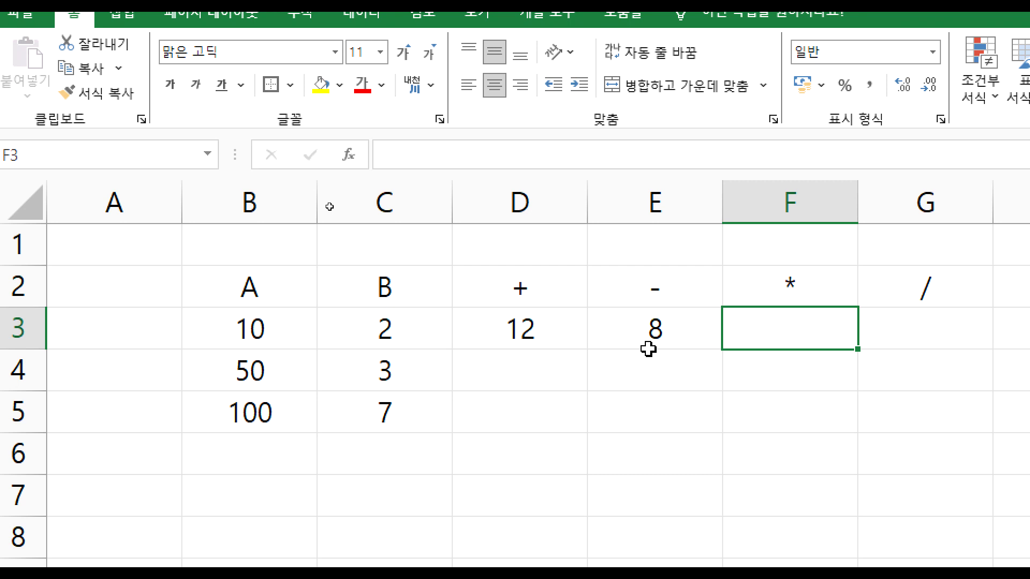
{"action": "type", "text": "10++"}
{"action": "key", "text": "BackSpace"}
{"action": "type", "text": "2=?"}
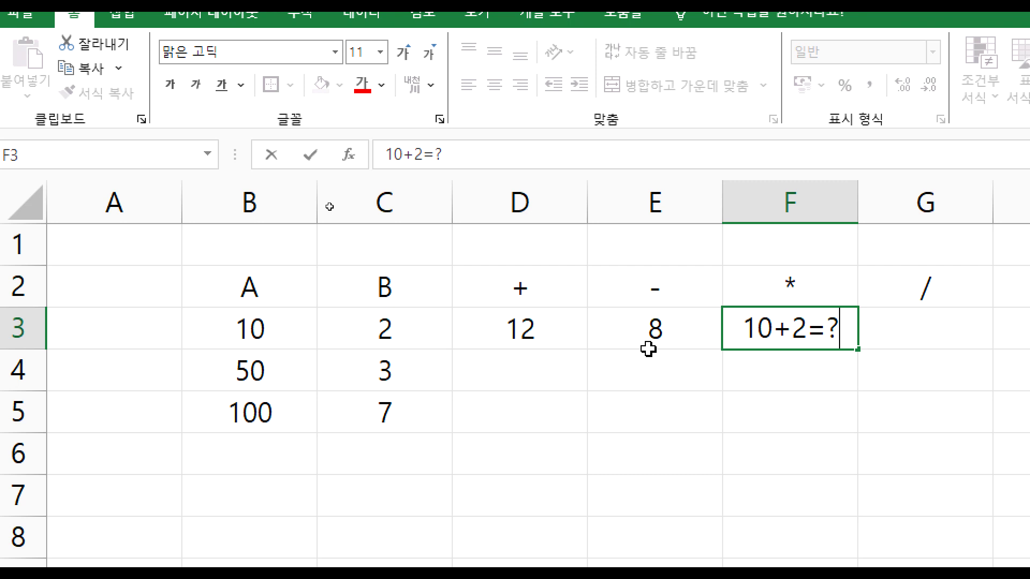
{"action": "key", "text": "Escape"}
Step: Inspect the formulas in E3 and D3, opening D3 to view its cell references
{"action": "left_click", "coordinate": [655, 333]}
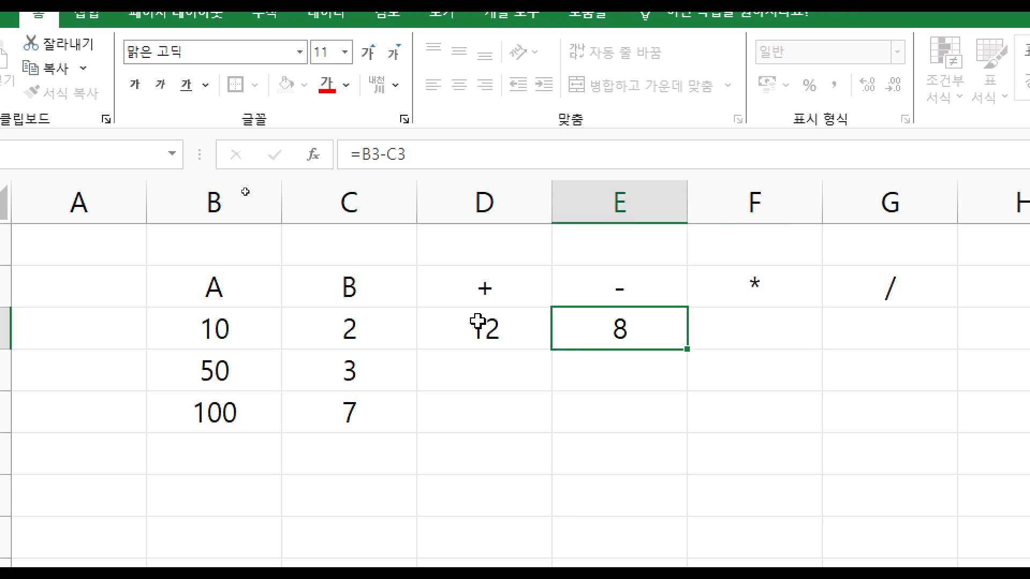
{"action": "left_click", "coordinate": [518, 338]}
{"action": "double_click", "coordinate": [484, 337]}
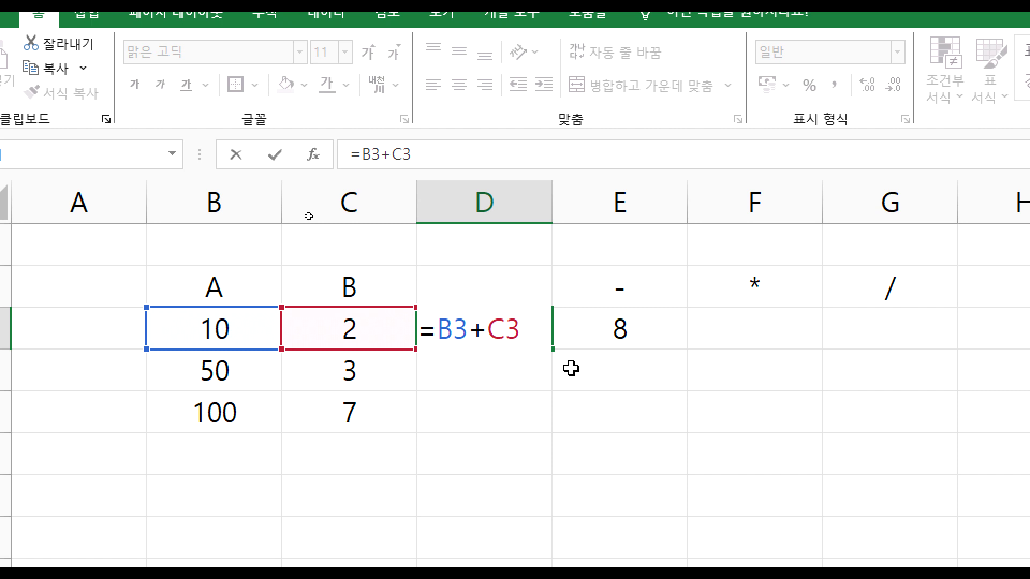
{"action": "key", "text": "ctrl+Return"}
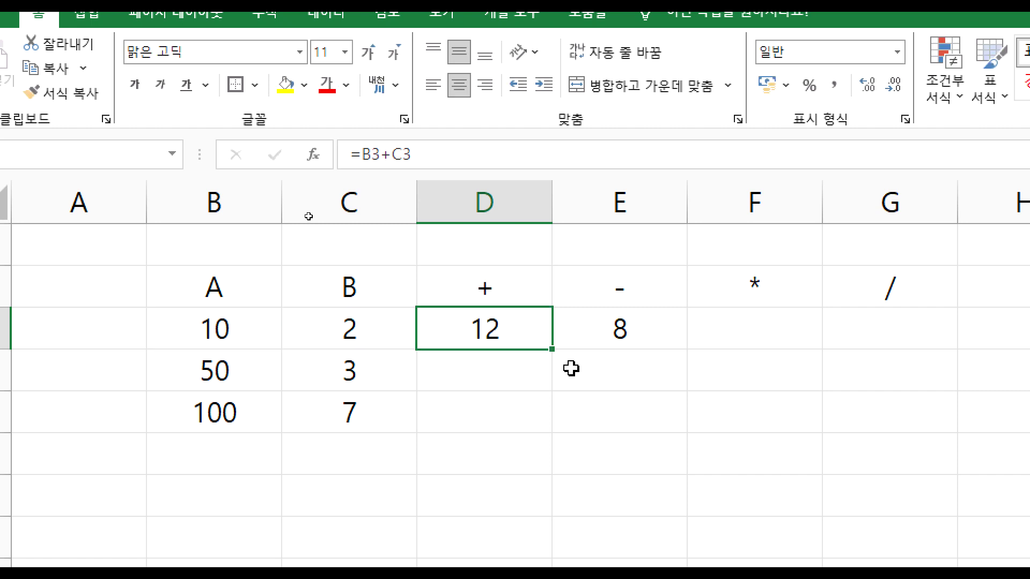
Step: Enter the multiplication formula =B3*C3 in cell F3 and reselect that cell
{"action": "left_click", "coordinate": [720, 338]}
{"action": "type", "text": "="}
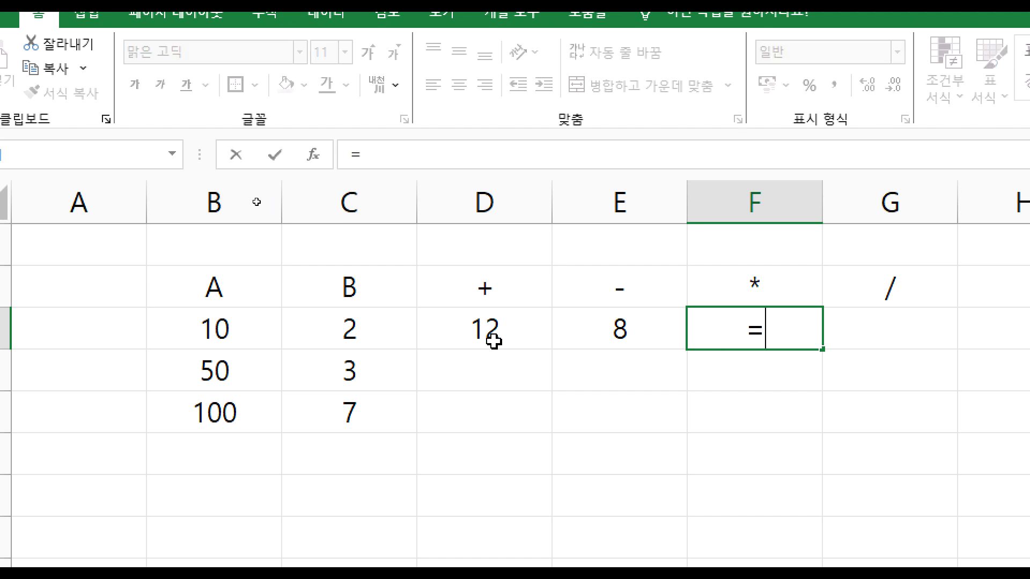
{"action": "left_click", "coordinate": [203, 328]}
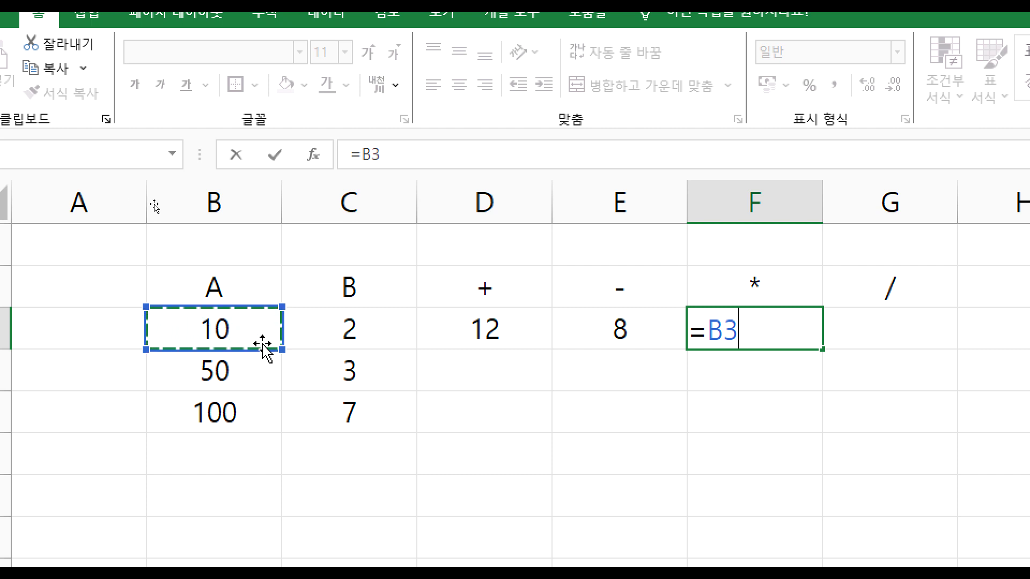
{"action": "type", "text": "*"}
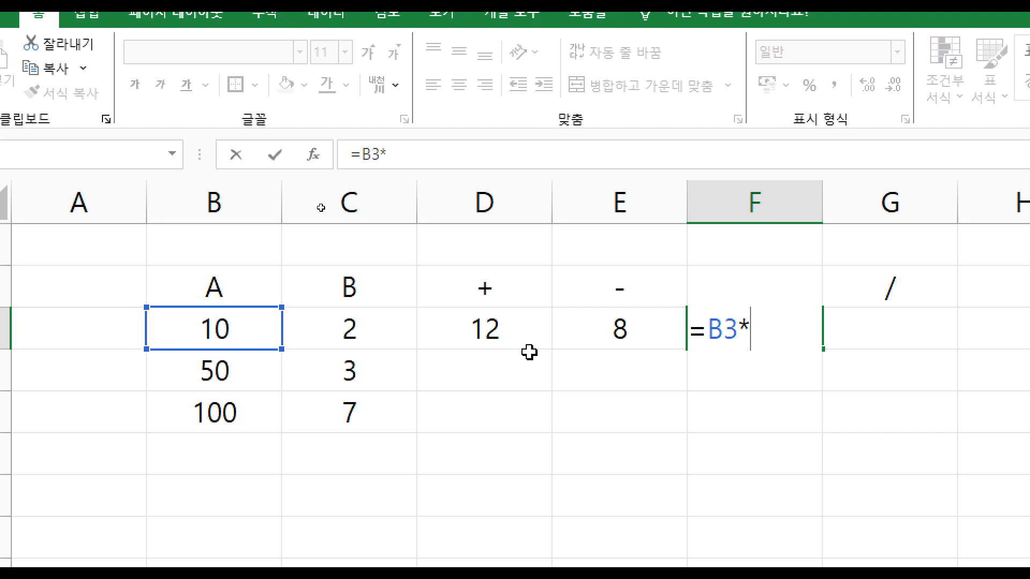
{"action": "left_click", "coordinate": [386, 325]}
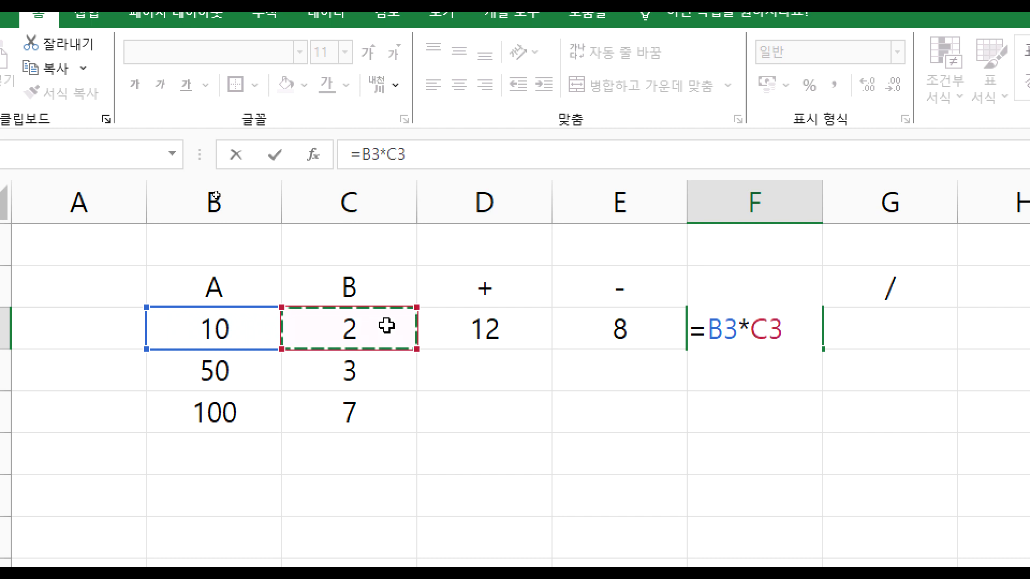
{"action": "key", "text": "Return"}
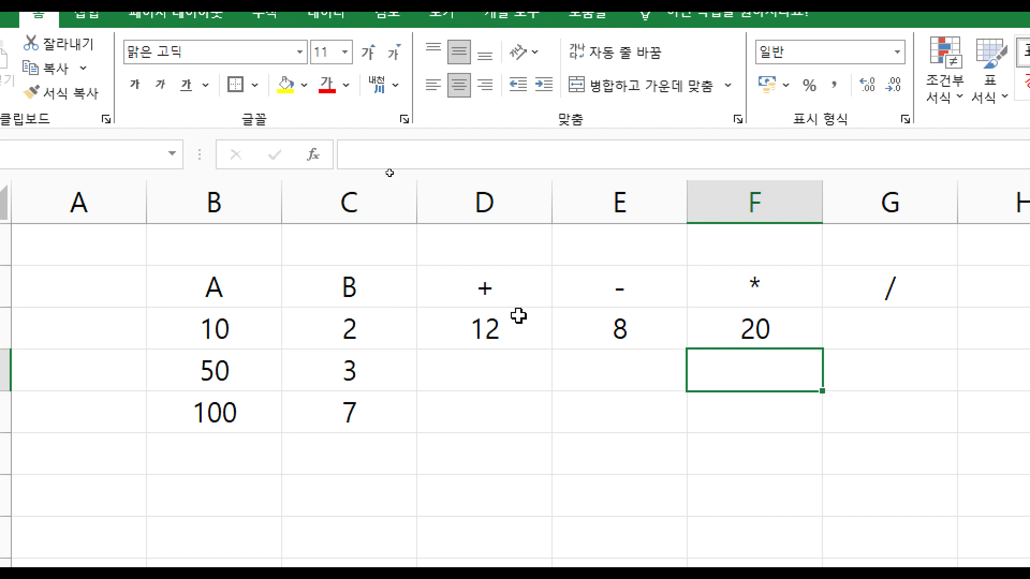
{"action": "left_click", "coordinate": [772, 322]}
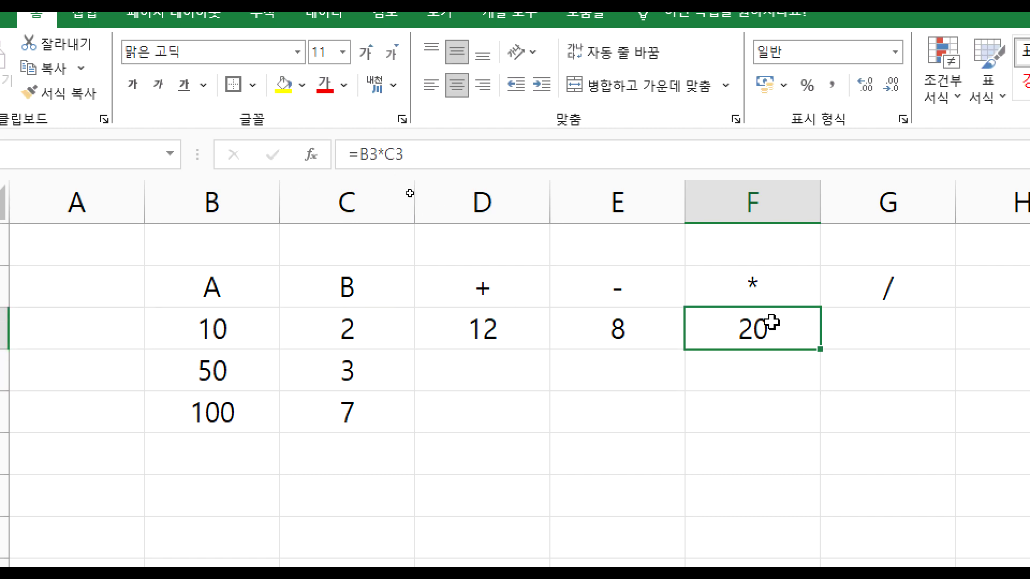
{"action": "left_click_drag", "start_coordinate": [766, 365], "coordinate": [668, 437]}
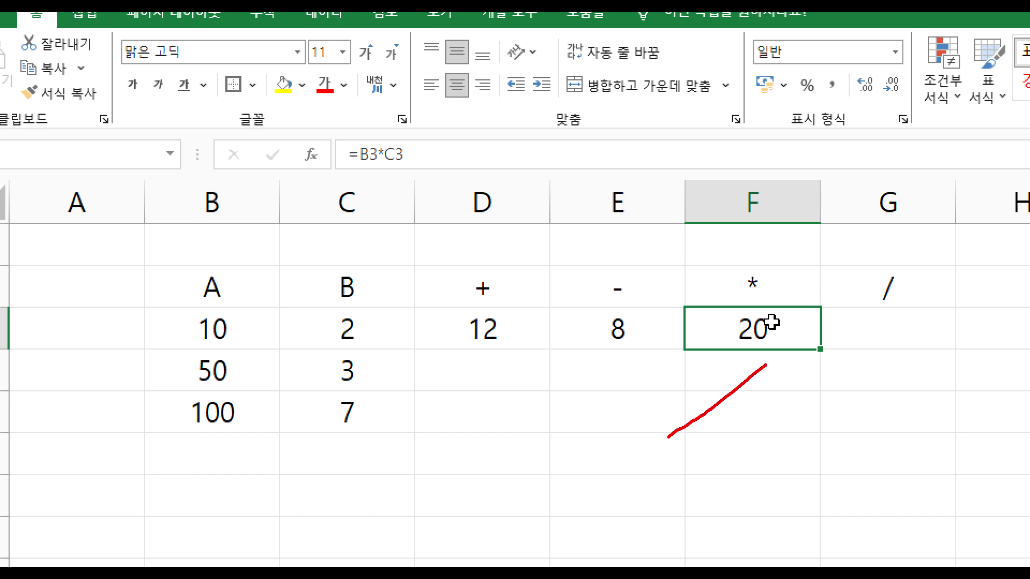
{"action": "left_click_drag", "start_coordinate": [685, 365], "coordinate": [748, 433]}
{"action": "left_click_drag", "start_coordinate": [677, 399], "coordinate": [791, 402]}
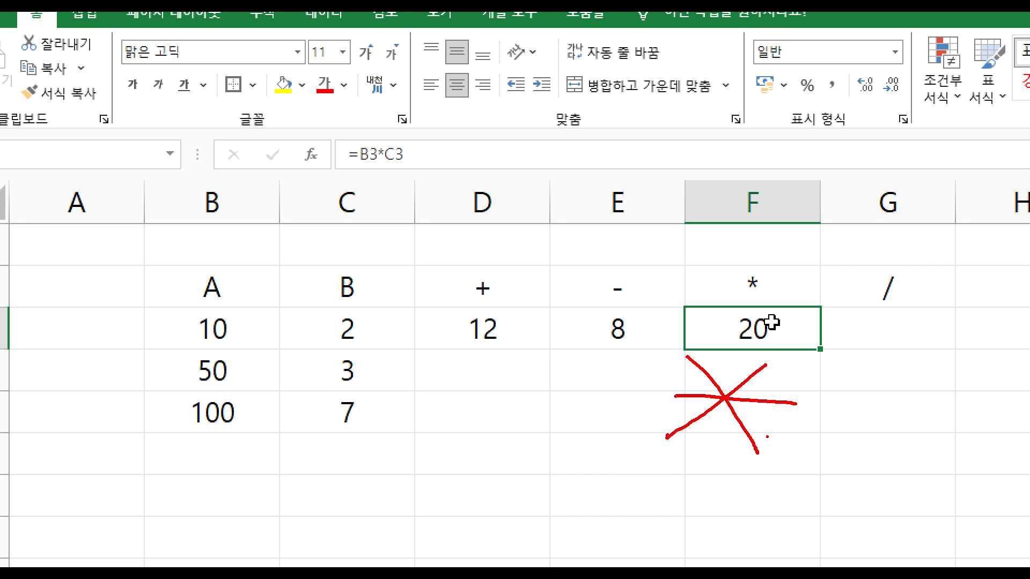
{"action": "mouse_move", "coordinate": [747, 488]}
{"action": "left_mouse_down"}
{"action": "mouse_move", "coordinate": [641, 378]}
{"action": "mouse_move", "coordinate": [772, 368]}
{"action": "mouse_move", "coordinate": [802, 443]}
{"action": "mouse_move", "coordinate": [736, 486]}
{"action": "left_mouse_up"}
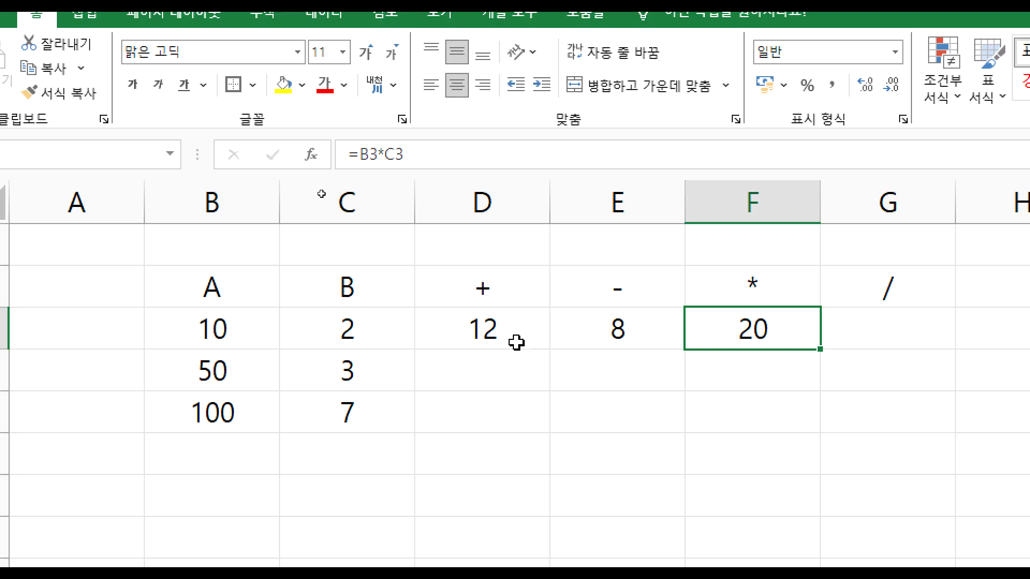
Step: Enter the division formula =B3/C3 in cell G3 under the / heading
{"action": "left_click", "coordinate": [895, 322]}
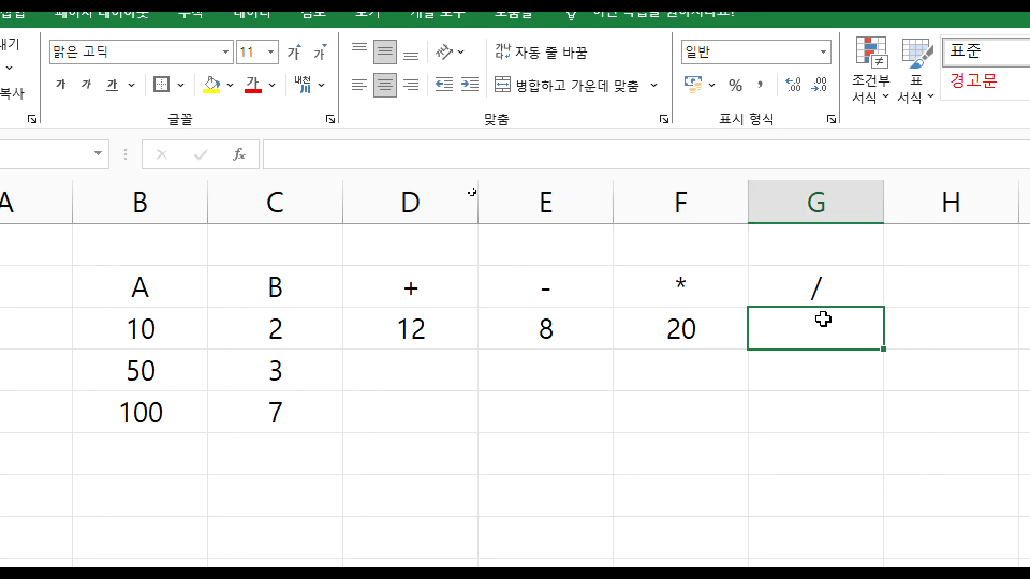
{"action": "double_click", "coordinate": [823, 319]}
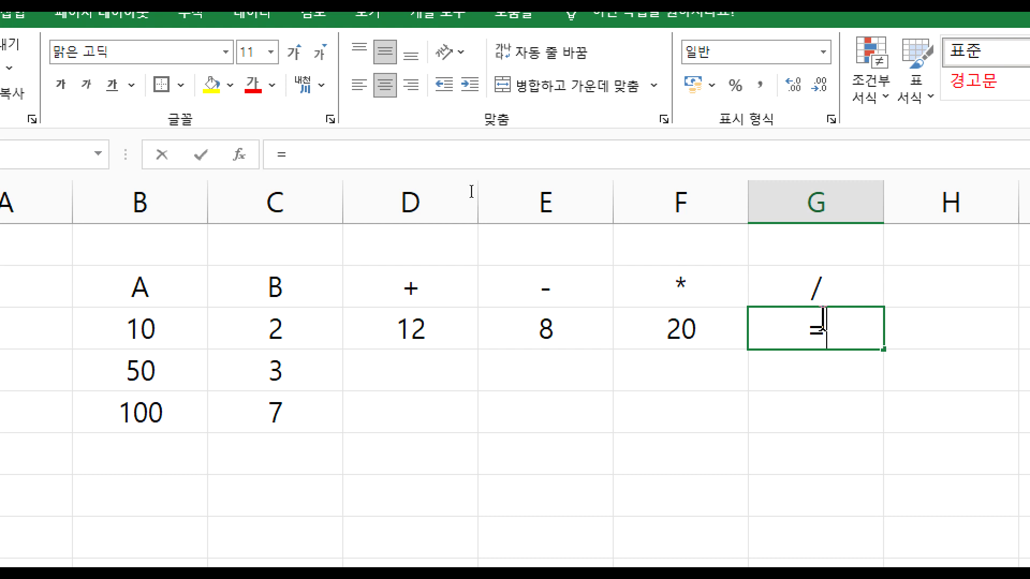
{"action": "type", "text": "="}
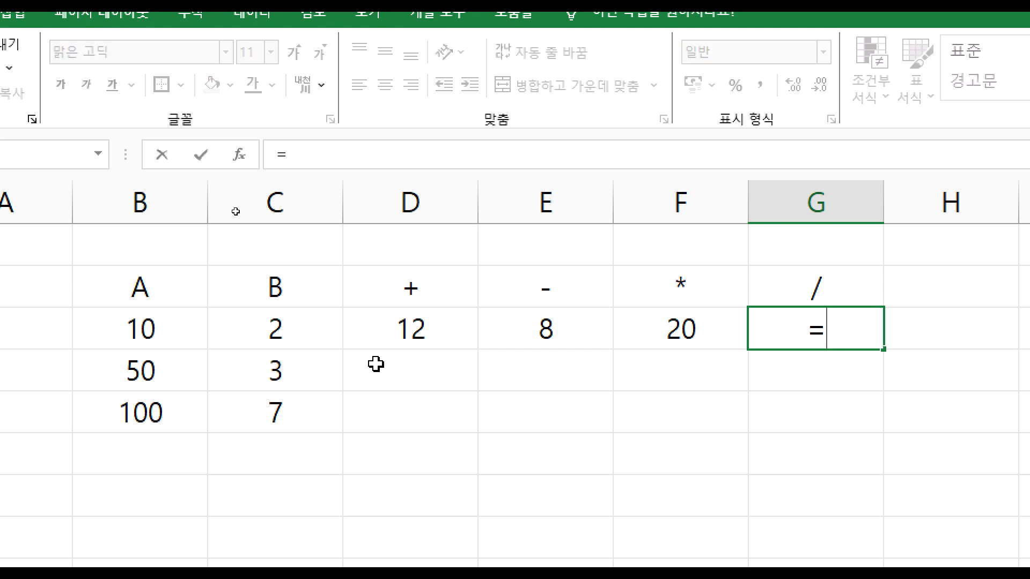
{"action": "left_click", "coordinate": [141, 327]}
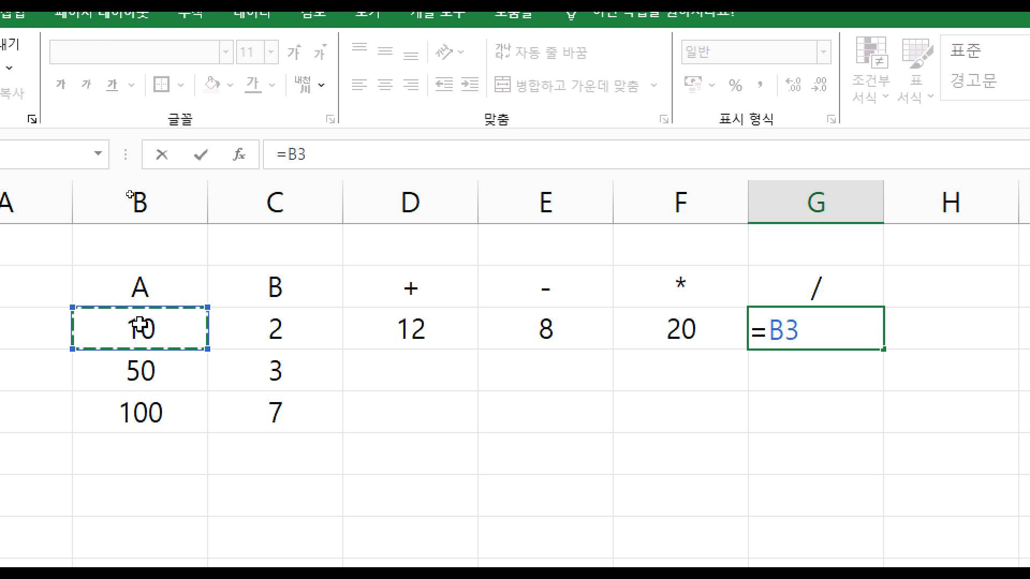
{"action": "type", "text": "/"}
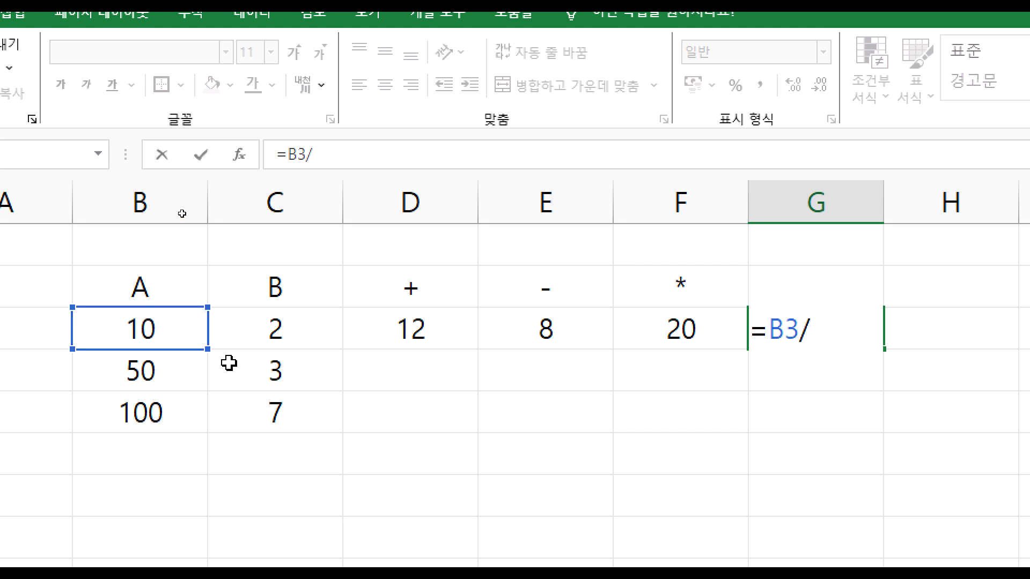
{"action": "left_click", "coordinate": [276, 326]}
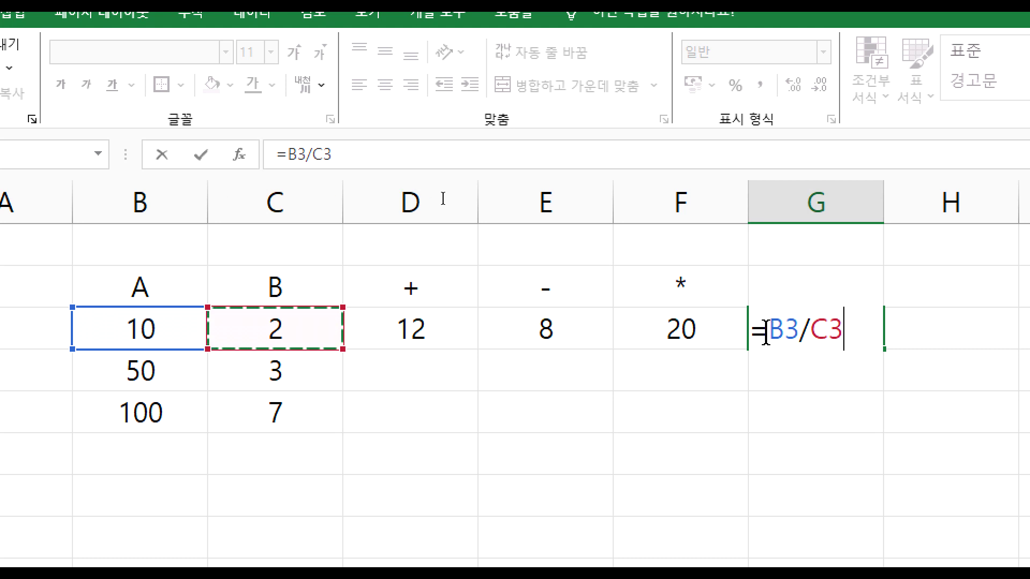
{"action": "key", "text": "Return"}
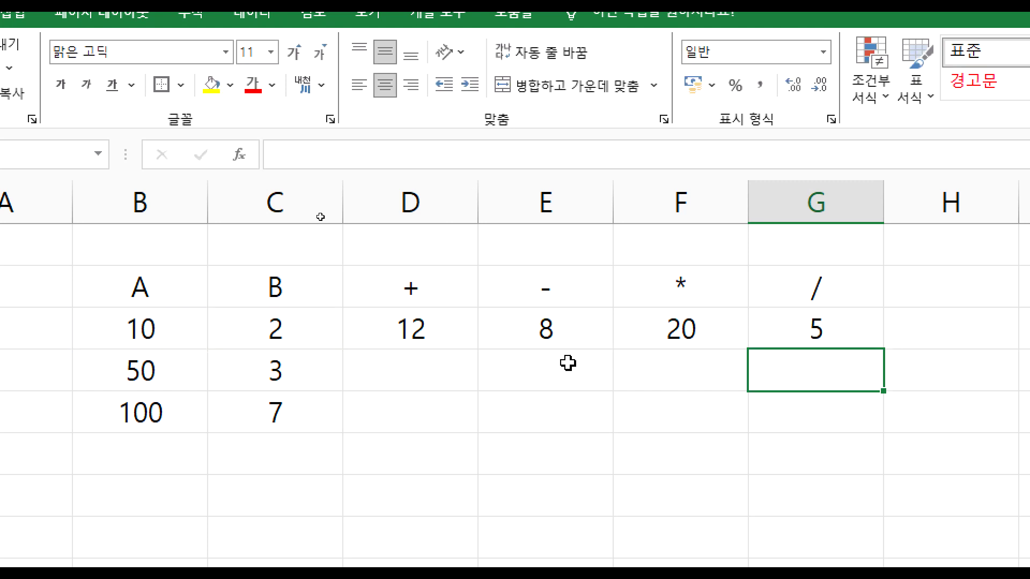
Step: Enter the addition formula =B4+C4 in cell D4 under the + heading
{"action": "left_click_drag", "start_coordinate": [417, 368], "coordinate": [814, 395]}
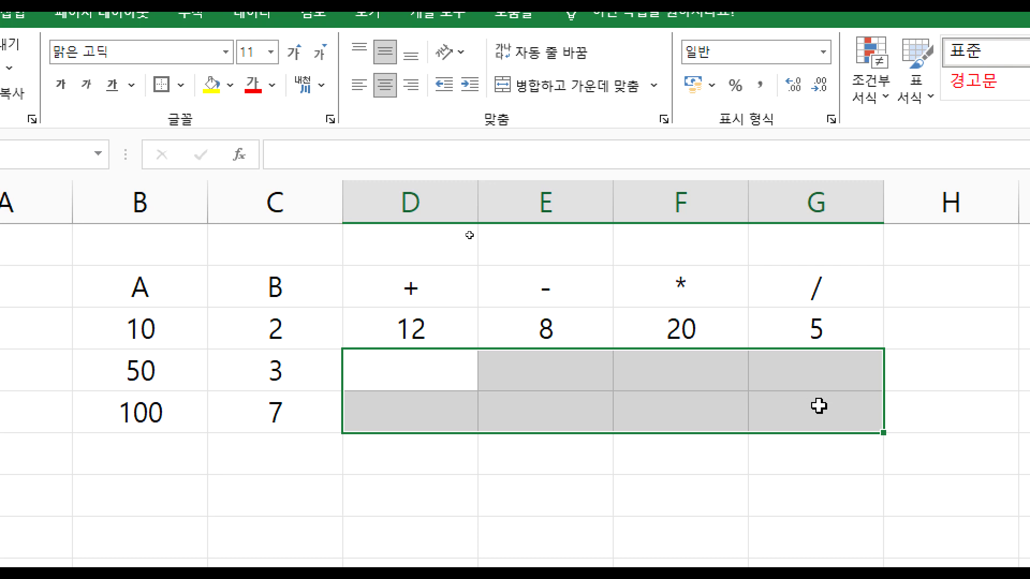
{"action": "left_click", "coordinate": [395, 360]}
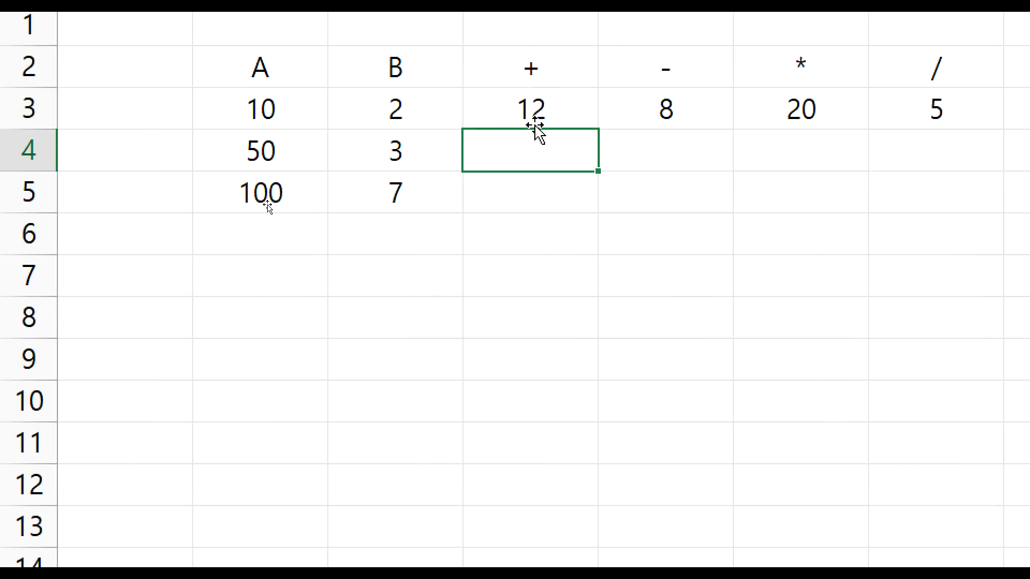
{"action": "type", "text": "="}
{"action": "left_click", "coordinate": [282, 150]}
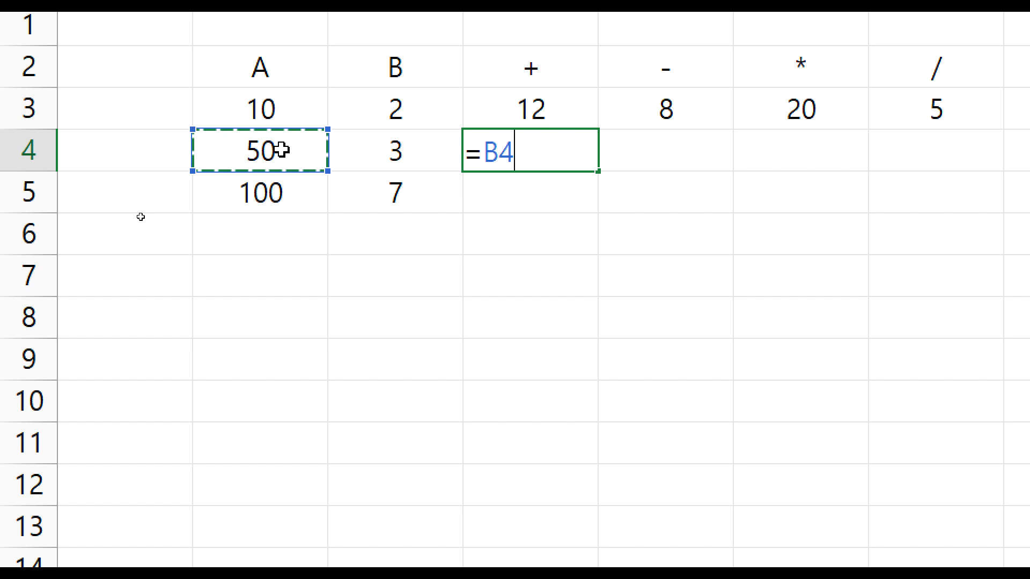
{"action": "left_click", "coordinate": [539, 83]}
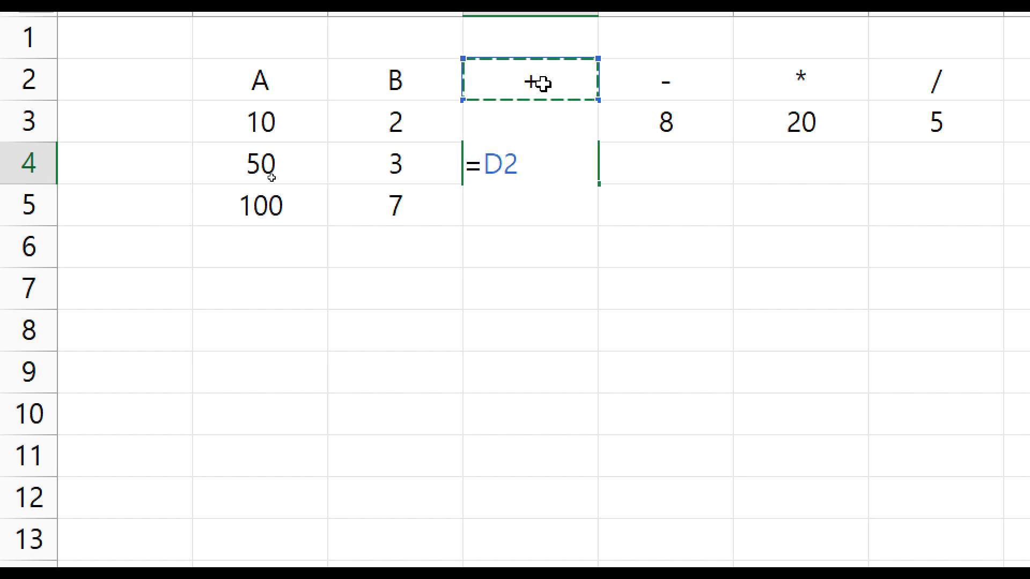
{"action": "left_click", "coordinate": [286, 158]}
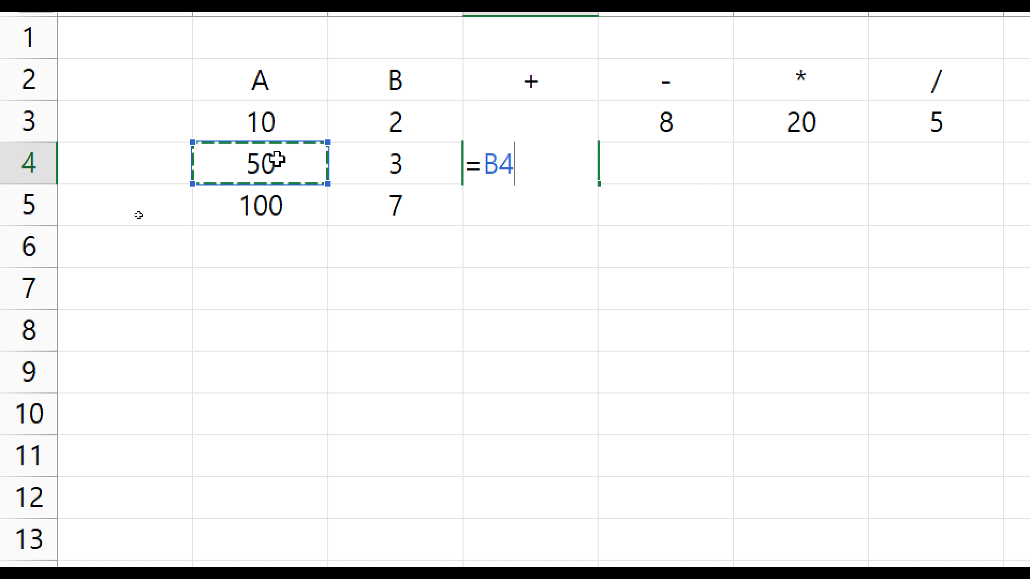
{"action": "type", "text": "+"}
{"action": "left_click", "coordinate": [415, 162]}
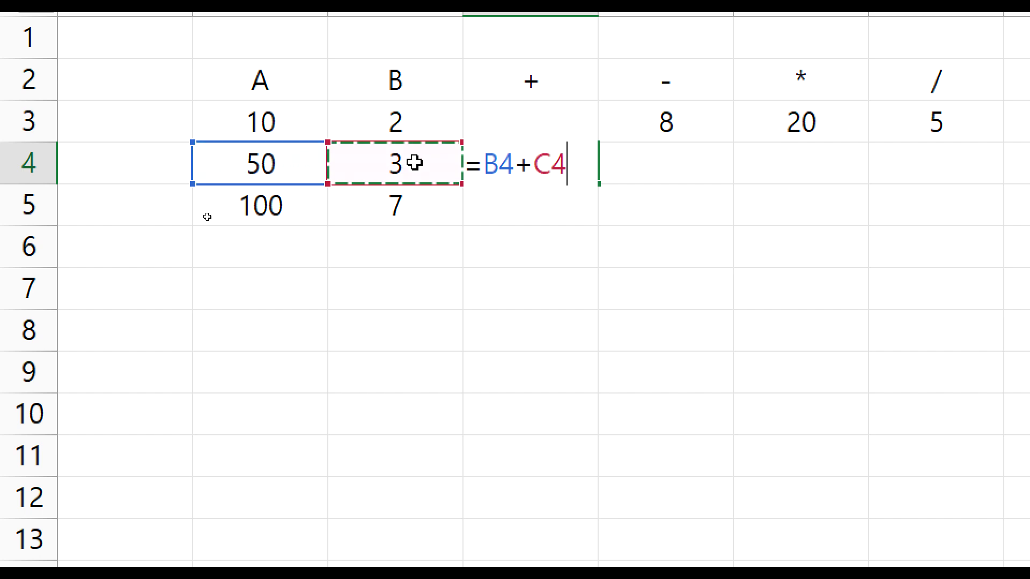
{"action": "key", "text": "Return"}
Step: Enter the subtraction formula =B4-C4 in cell E4 under the - heading
{"action": "left_click", "coordinate": [664, 164]}
{"action": "type", "text": "="}
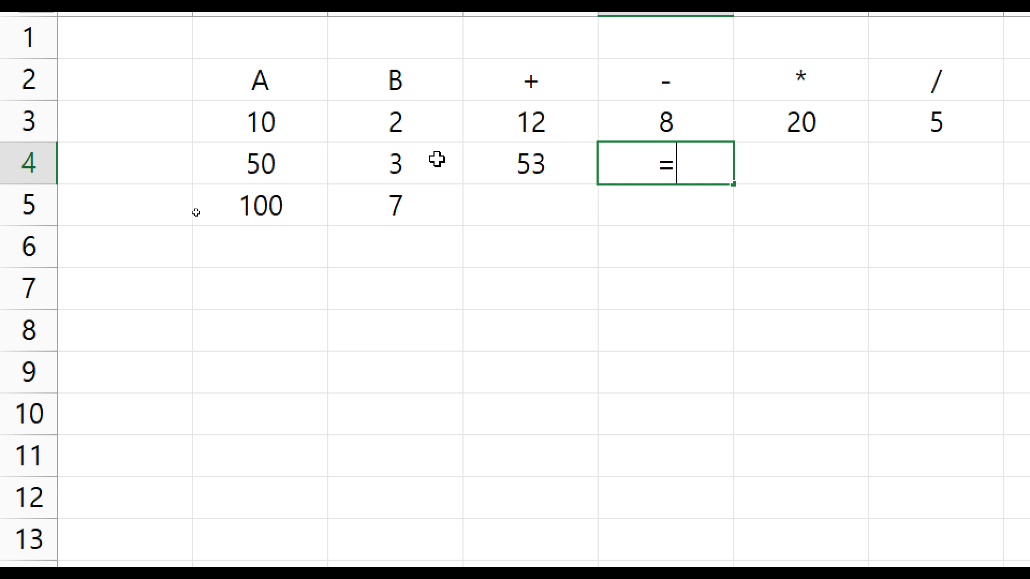
{"action": "left_click", "coordinate": [276, 157]}
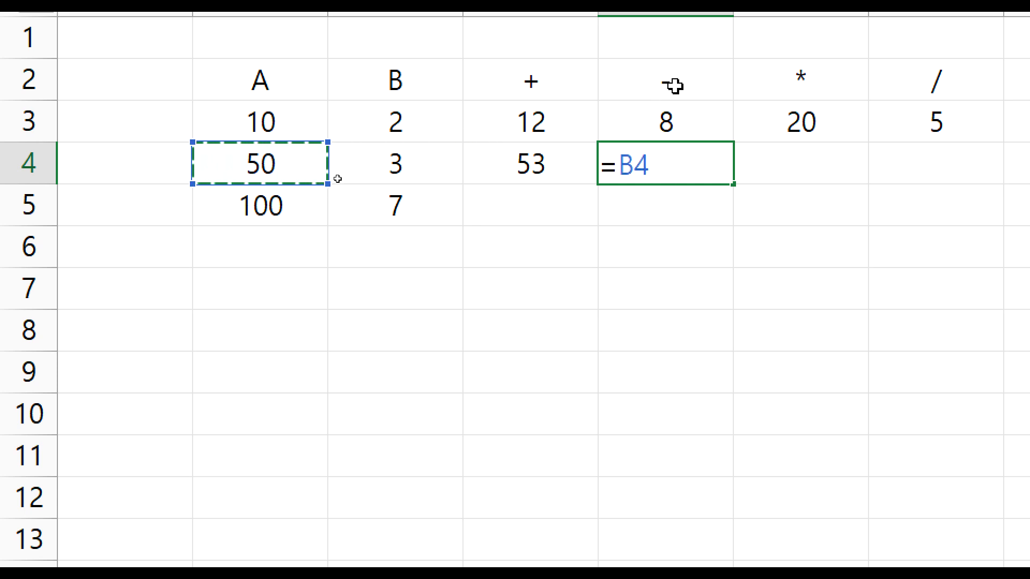
{"action": "type", "text": "-"}
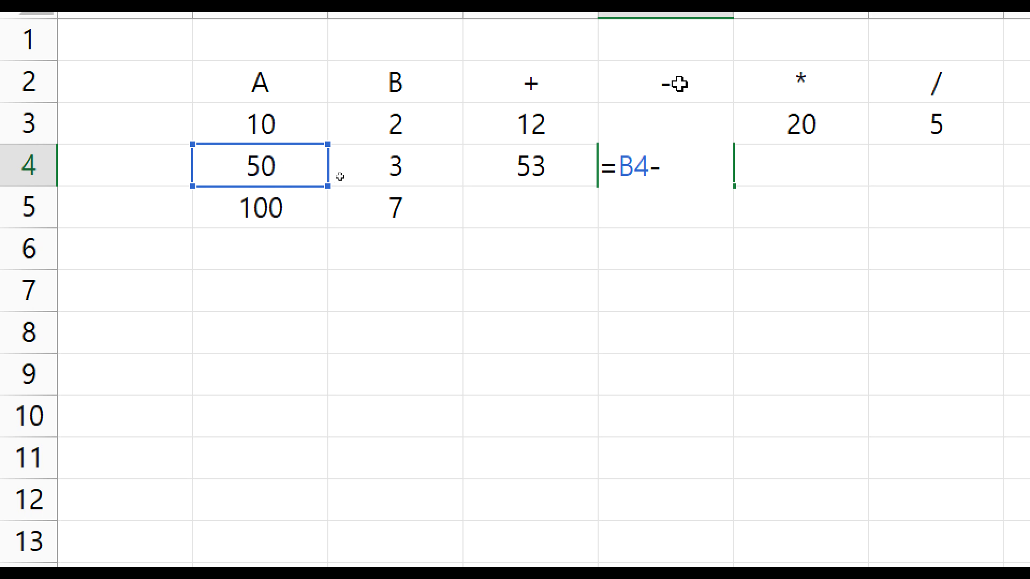
{"action": "left_click", "coordinate": [428, 162]}
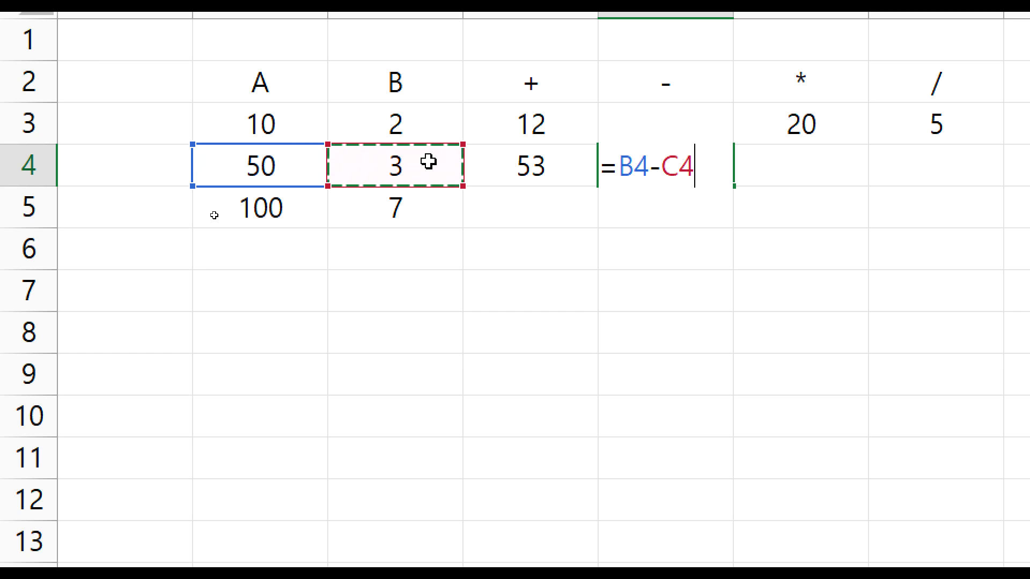
{"action": "key", "text": "Return"}
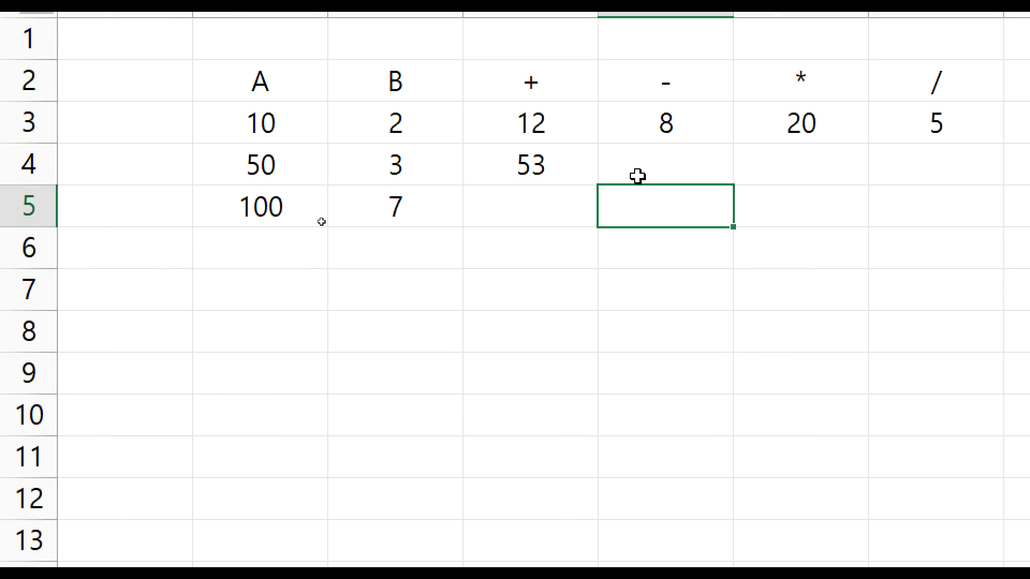
Step: Clear the trial formula from cell D4 so row 4 has no results
{"action": "left_click", "coordinate": [657, 168]}
{"action": "left_click", "coordinate": [551, 166]}
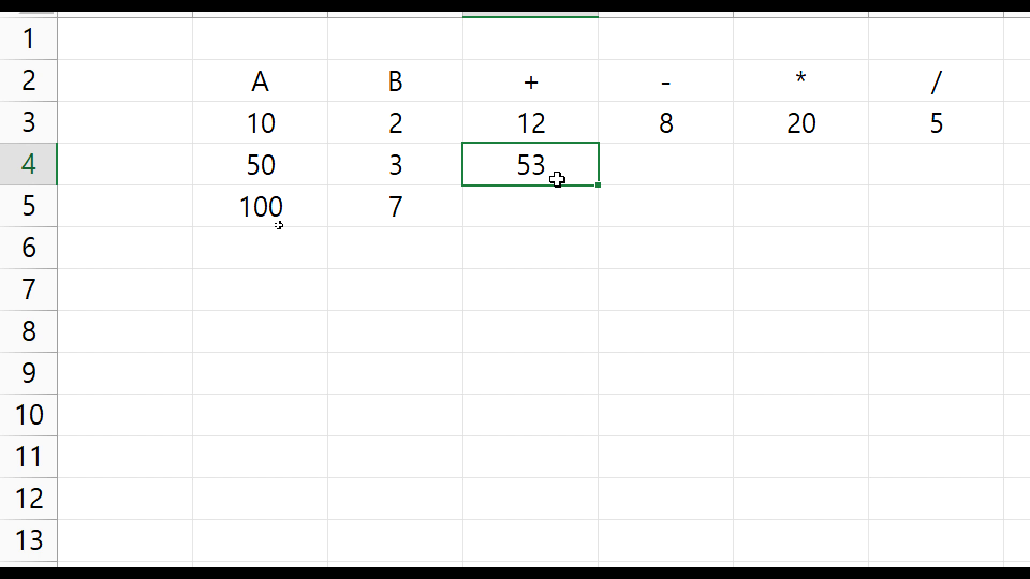
{"action": "key", "text": "Delete"}
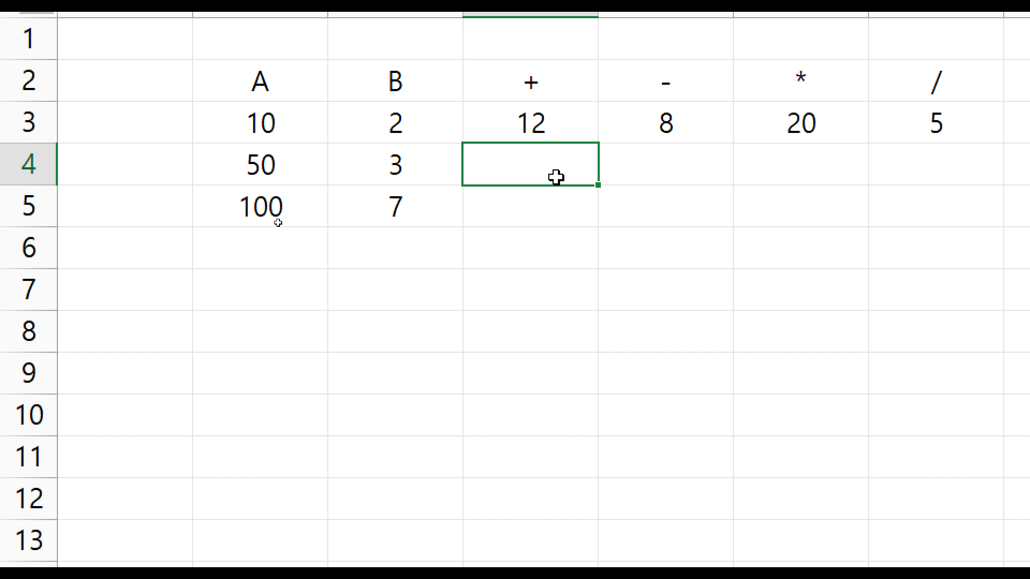
Step: Select the four formulas in D3:G3 and autofill them down through row 5
{"action": "left_click", "coordinate": [536, 109]}
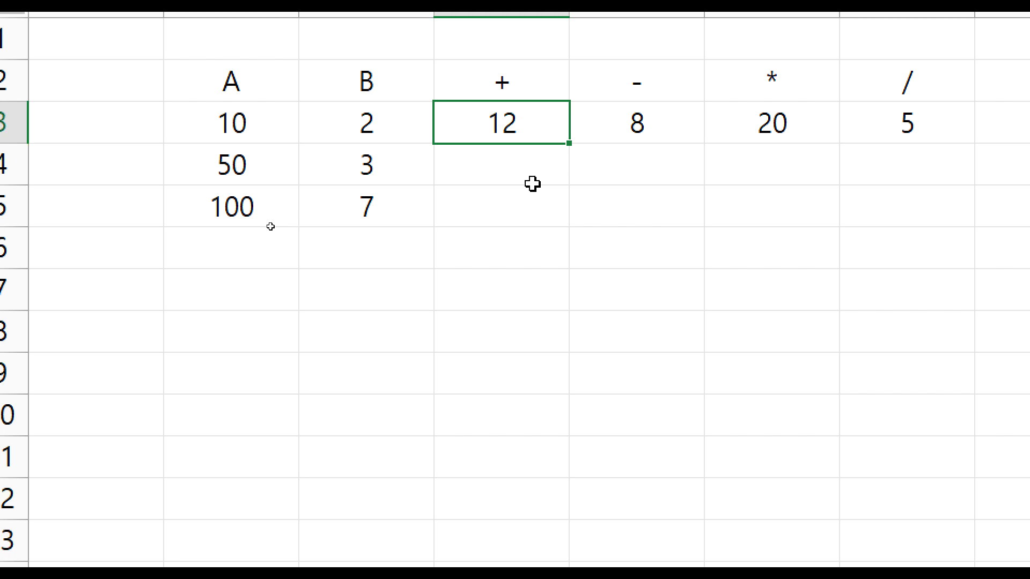
{"action": "left_click_drag", "start_coordinate": [462, 125], "coordinate": [772, 124]}
{"action": "left_click", "coordinate": [499, 164]}
{"action": "left_click_drag", "start_coordinate": [471, 128], "coordinate": [864, 121]}
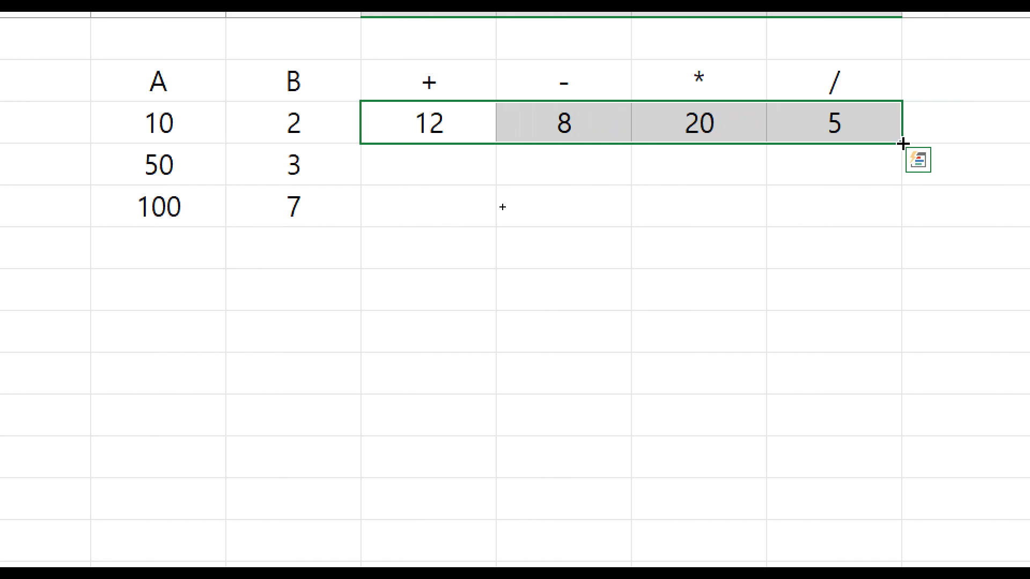
{"action": "double_click", "coordinate": [903, 144]}
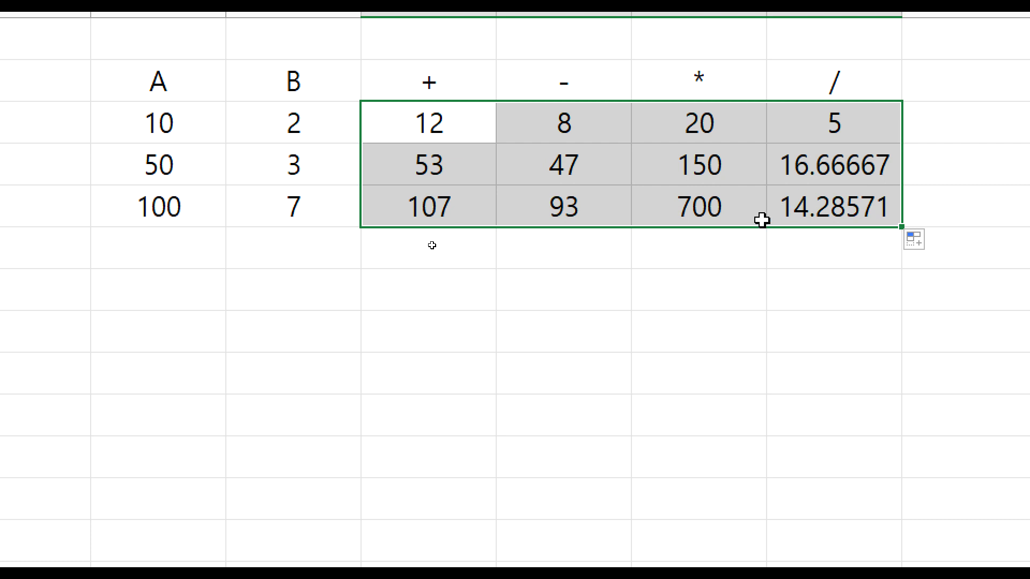
Step: Undo the autofill of rows 4 and 5 and select cell D4
{"action": "key", "text": "ctrl+z"}
{"action": "key", "text": "ctrl+q"}
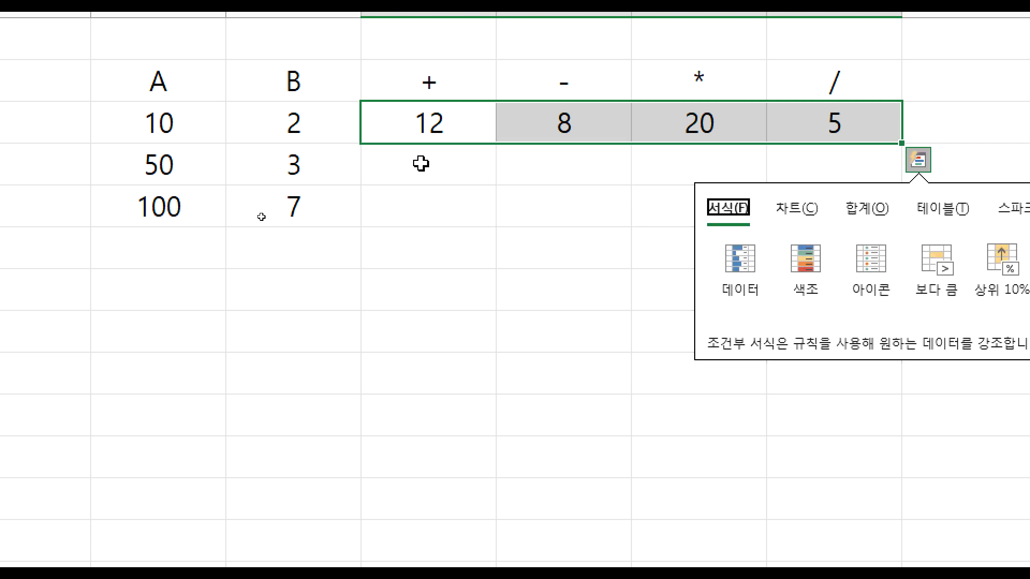
{"action": "left_click", "coordinate": [421, 164]}
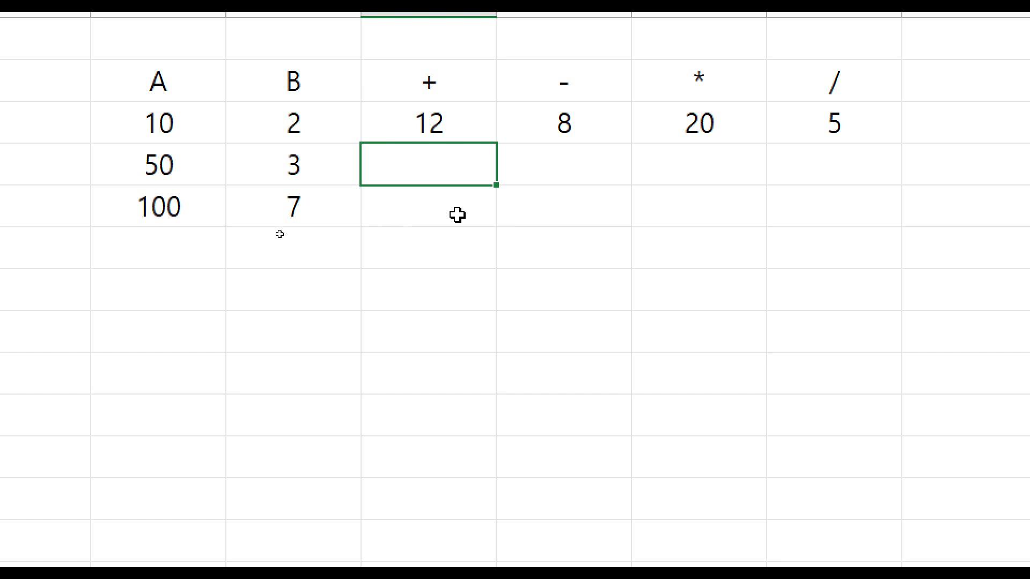
Step: Copy the four formulas in D3:G3 down to row 5 with the fill handle
{"action": "left_click_drag", "start_coordinate": [431, 129], "coordinate": [785, 132]}
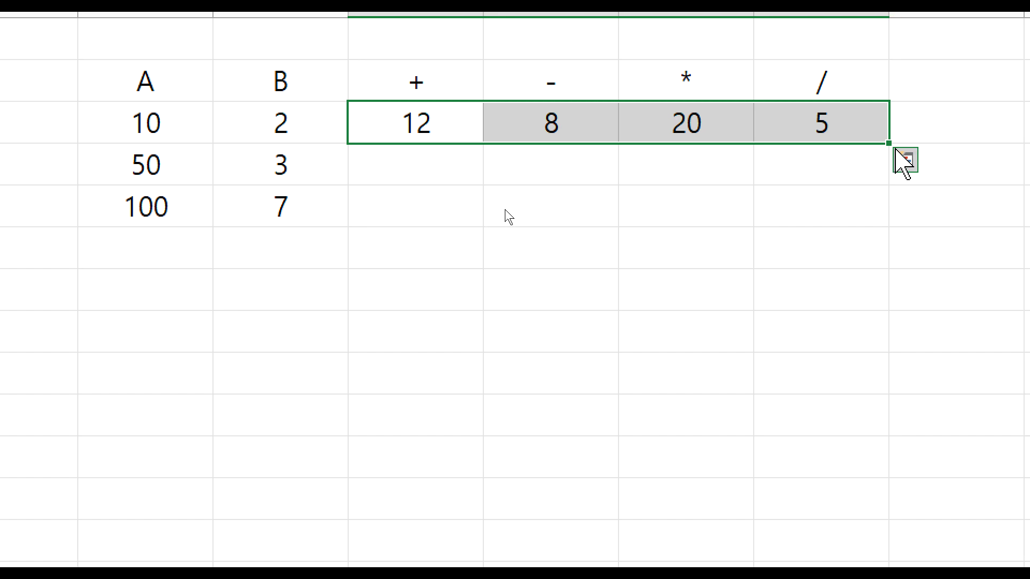
{"action": "left_click_drag", "start_coordinate": [889, 143], "coordinate": [892, 221]}
Step: Format the division results in G4:G5 to show two decimal places
{"action": "left_click_drag", "start_coordinate": [786, 168], "coordinate": [764, 190]}
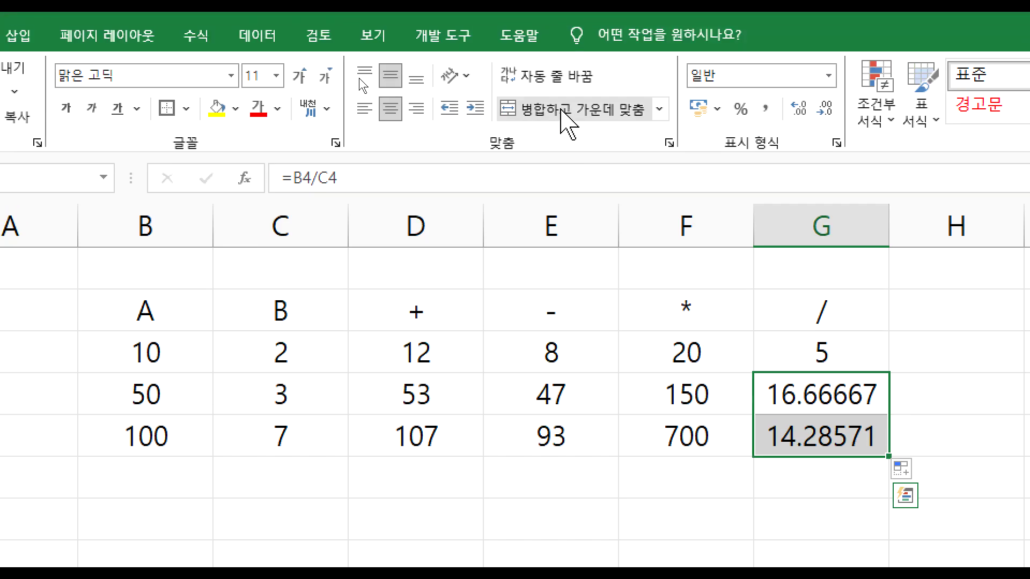
{"action": "left_click", "coordinate": [824, 109]}
{"action": "left_click", "coordinate": [825, 108]}
{"action": "left_click", "coordinate": [824, 108]}
{"action": "left_click", "coordinate": [824, 109]}
{"action": "left_click", "coordinate": [824, 109]}
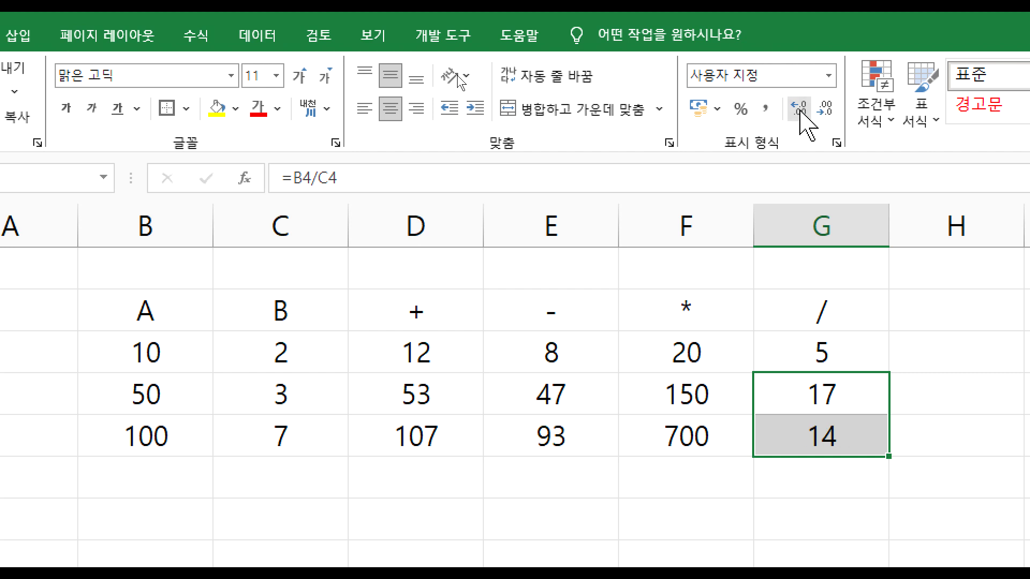
{"action": "left_click", "coordinate": [800, 109]}
{"action": "left_click", "coordinate": [799, 109]}
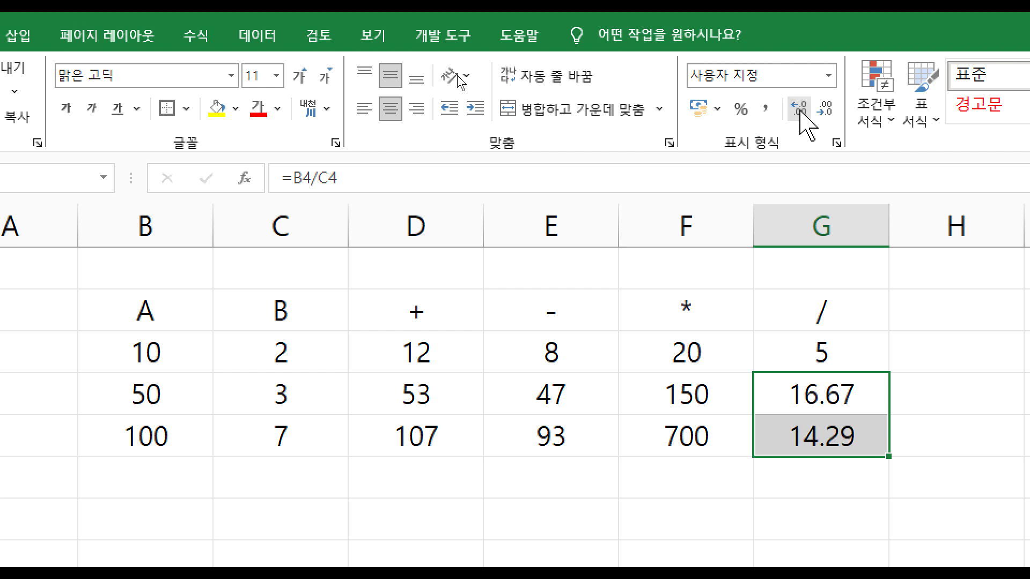
Step: Format the division result in G3 to show two decimal places
{"action": "left_click", "coordinate": [791, 343]}
{"action": "left_click", "coordinate": [799, 109]}
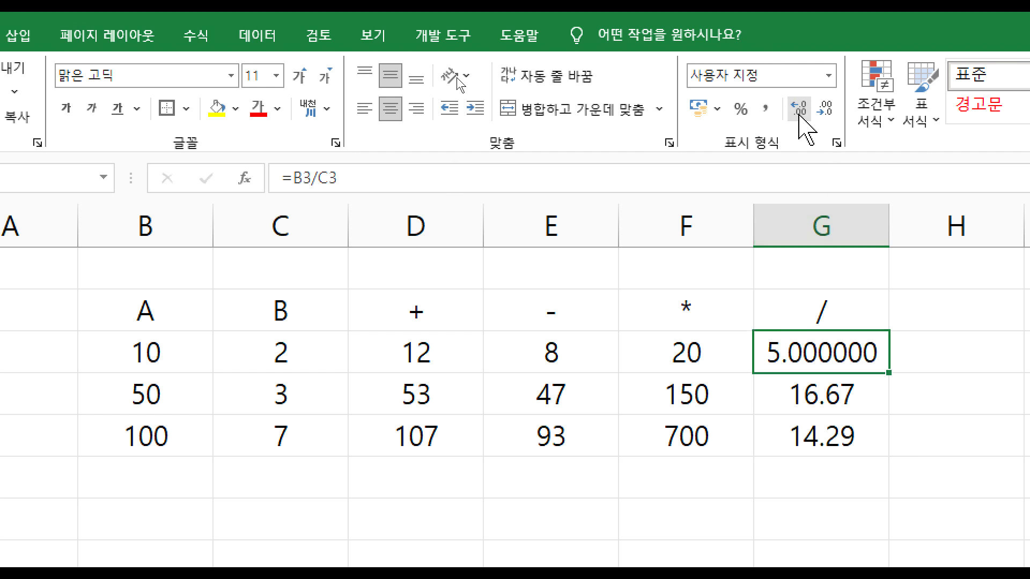
{"action": "left_click", "coordinate": [836, 114]}
{"action": "left_click", "coordinate": [835, 114]}
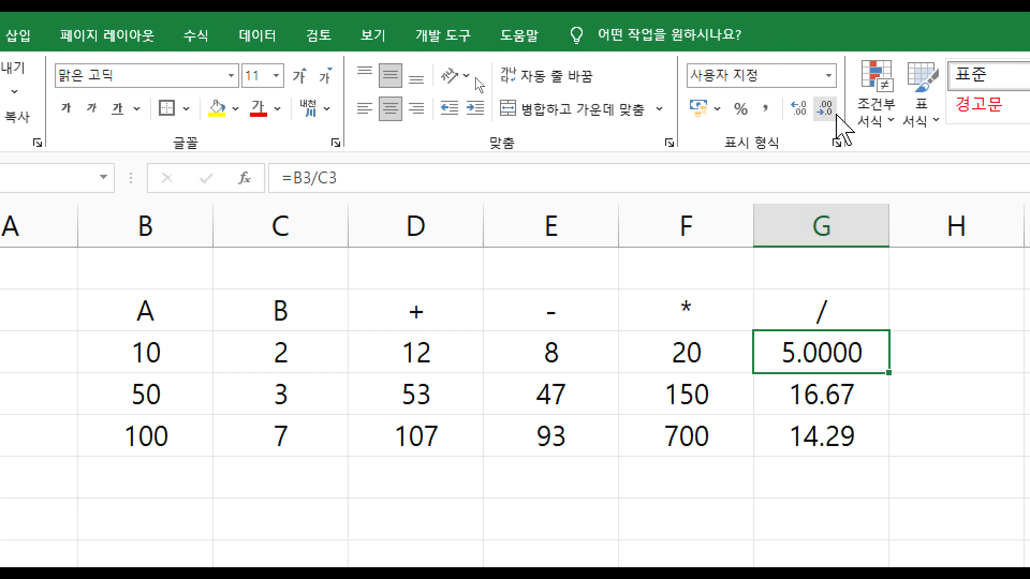
{"action": "left_click", "coordinate": [836, 114]}
{"action": "left_click", "coordinate": [836, 113]}
{"action": "left_click", "coordinate": [836, 114]}
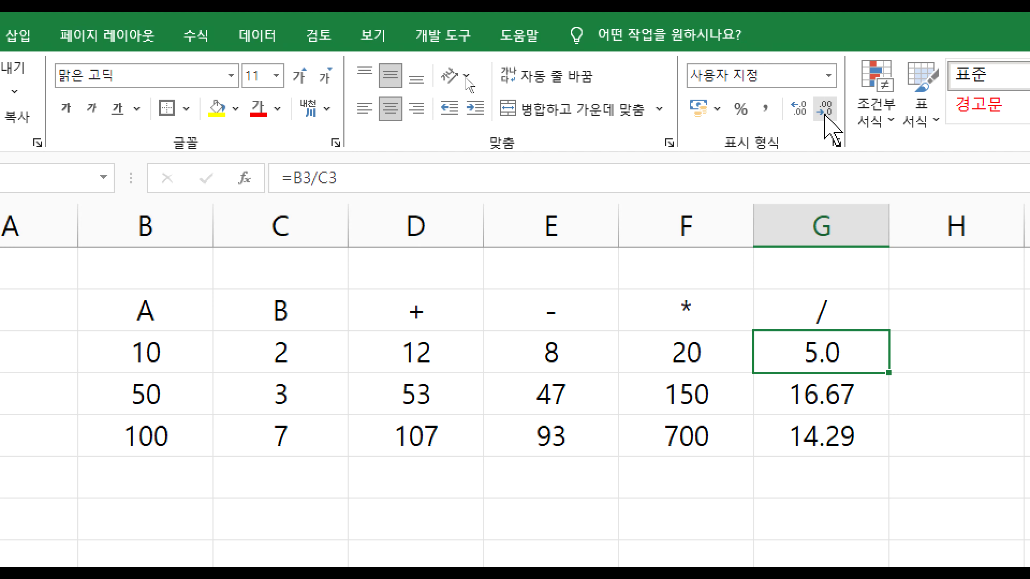
{"action": "left_click", "coordinate": [798, 111]}
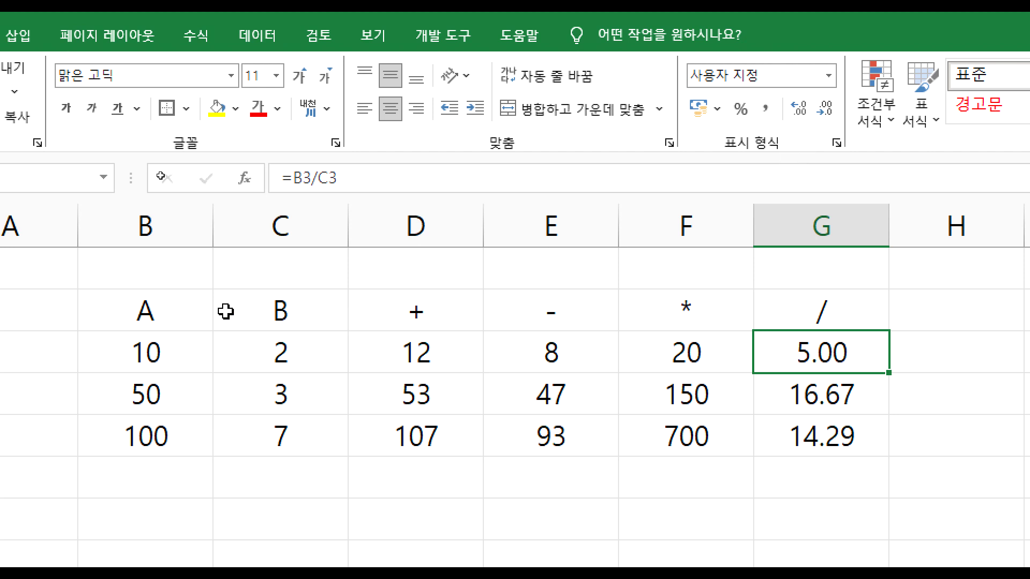
Step: Return to Sheet1 with the judging results and select the merged title cell B2
{"action": "left_click", "coordinate": [193, 307]}
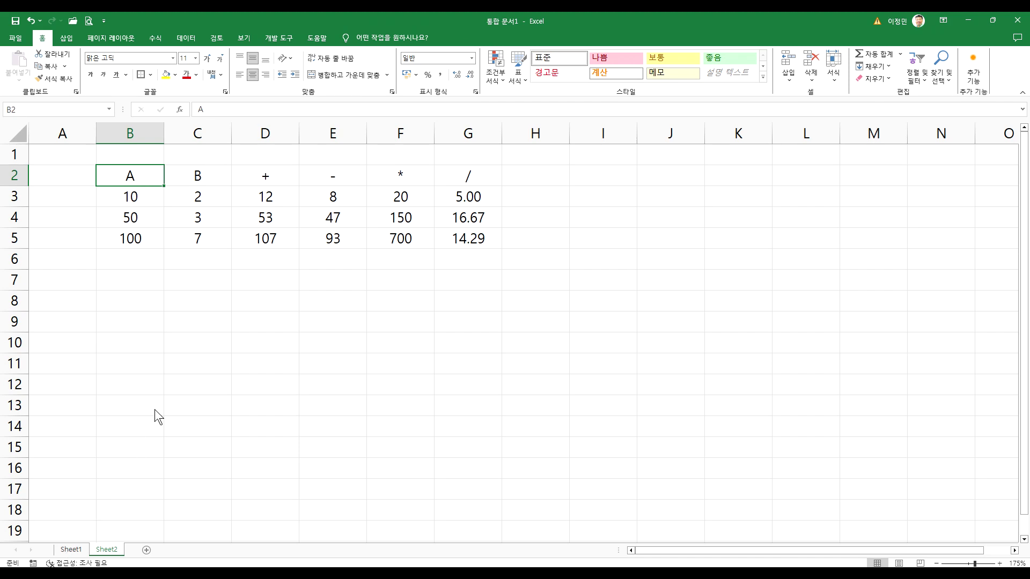
{"action": "key", "text": "ctrl+Page_Up"}
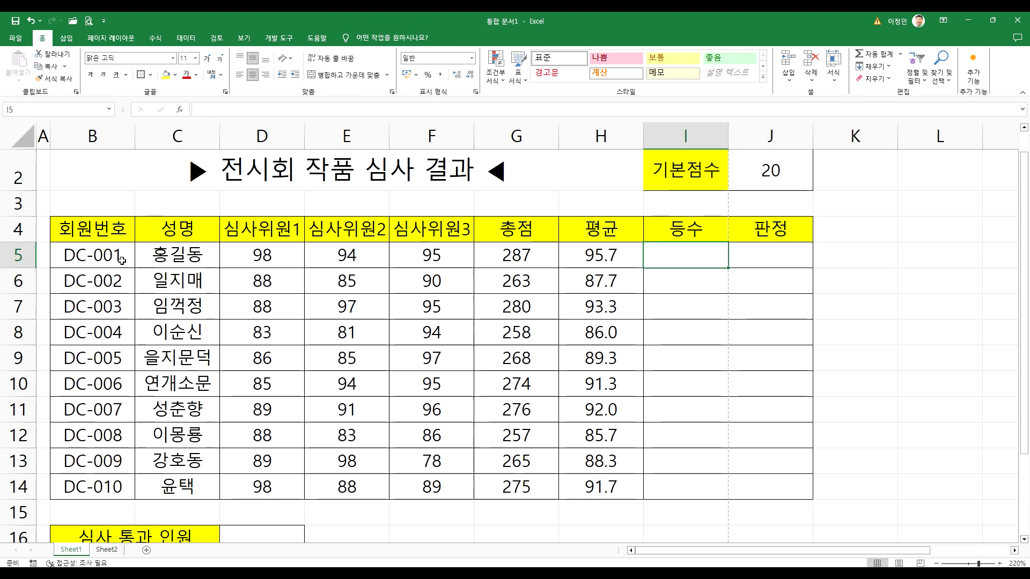
{"action": "left_click", "coordinate": [121, 206]}
{"action": "left_click", "coordinate": [135, 184]}
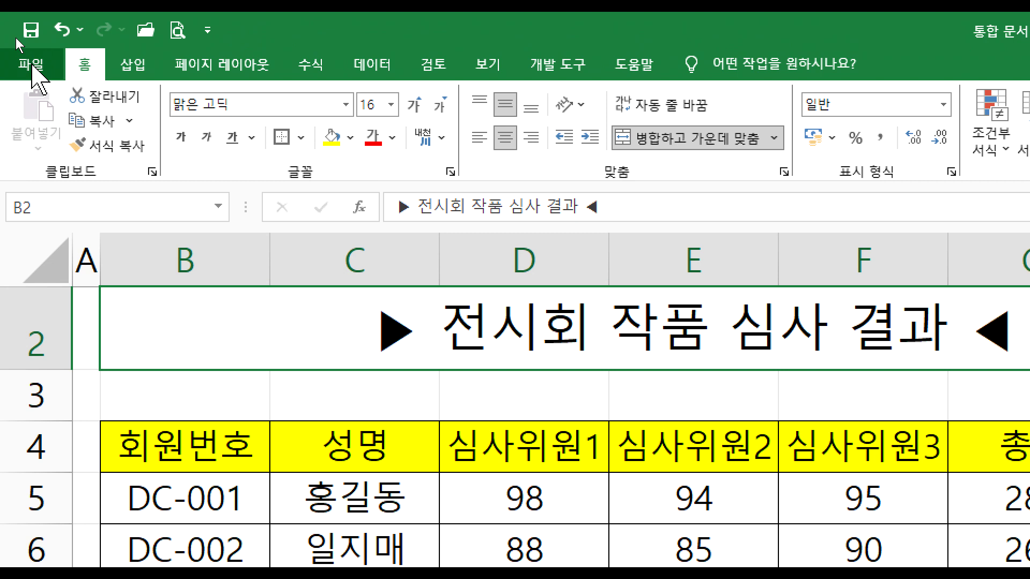
Step: Start saving the new workbook and open the Save As dialog to browse for a folder on this computer
{"action": "left_click", "coordinate": [33, 66]}
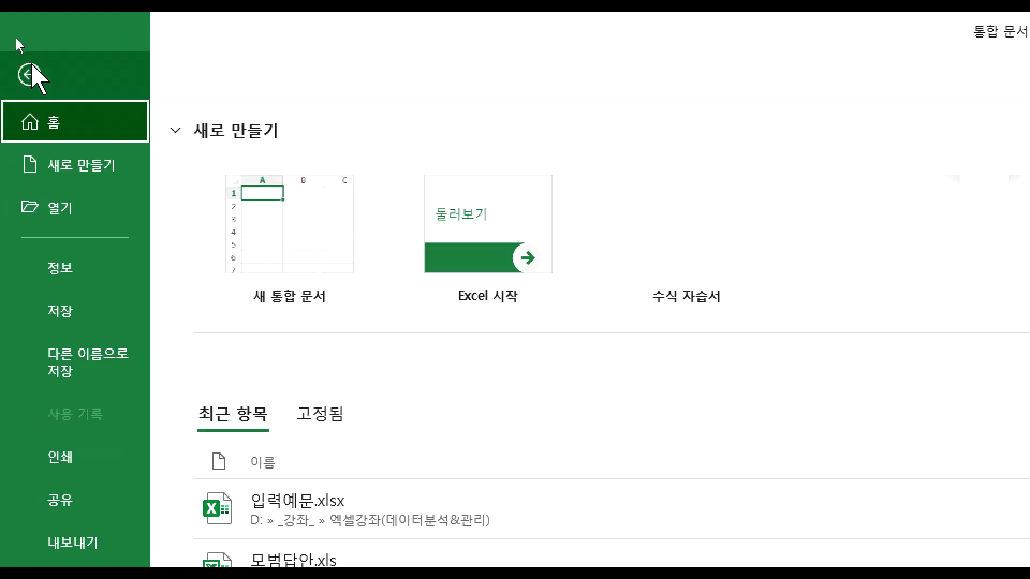
{"action": "left_click", "coordinate": [35, 75]}
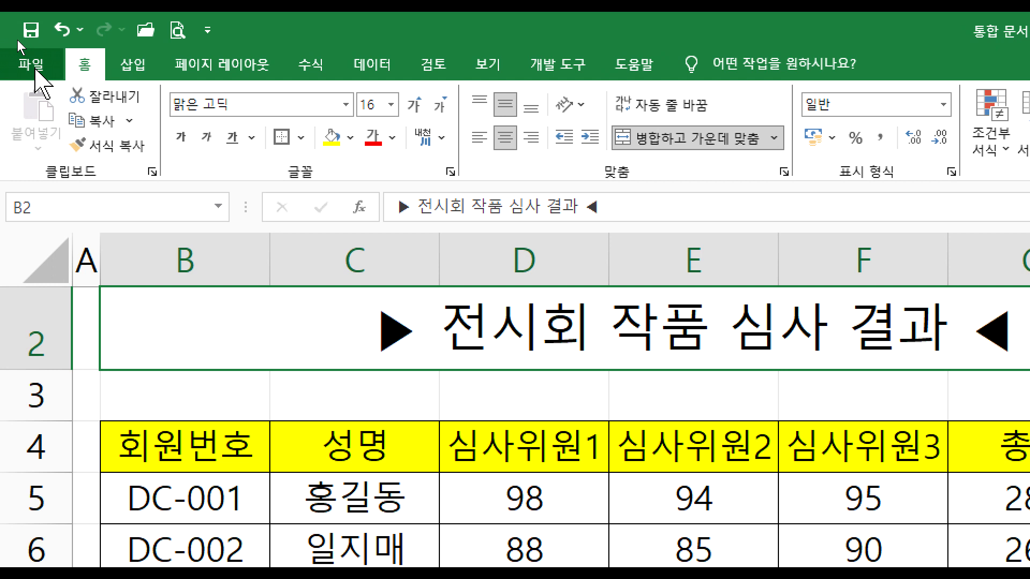
{"action": "left_click", "coordinate": [34, 69]}
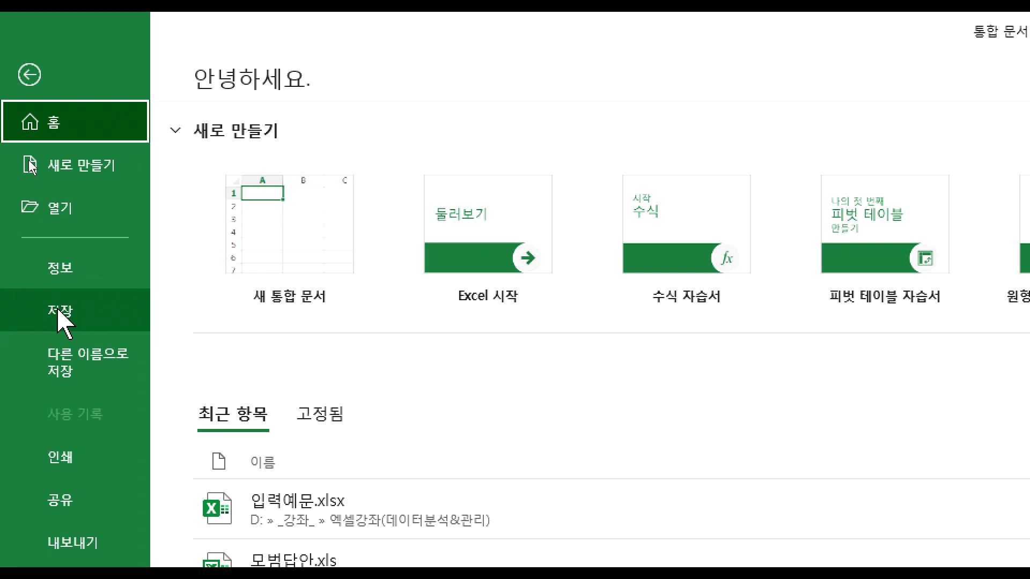
{"action": "left_click", "coordinate": [59, 314]}
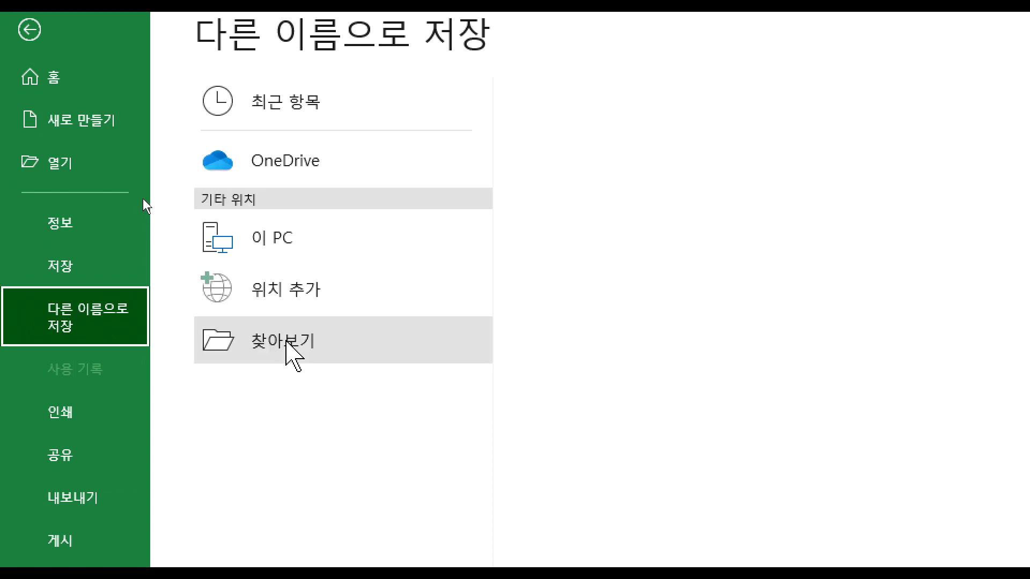
{"action": "left_click", "coordinate": [286, 342]}
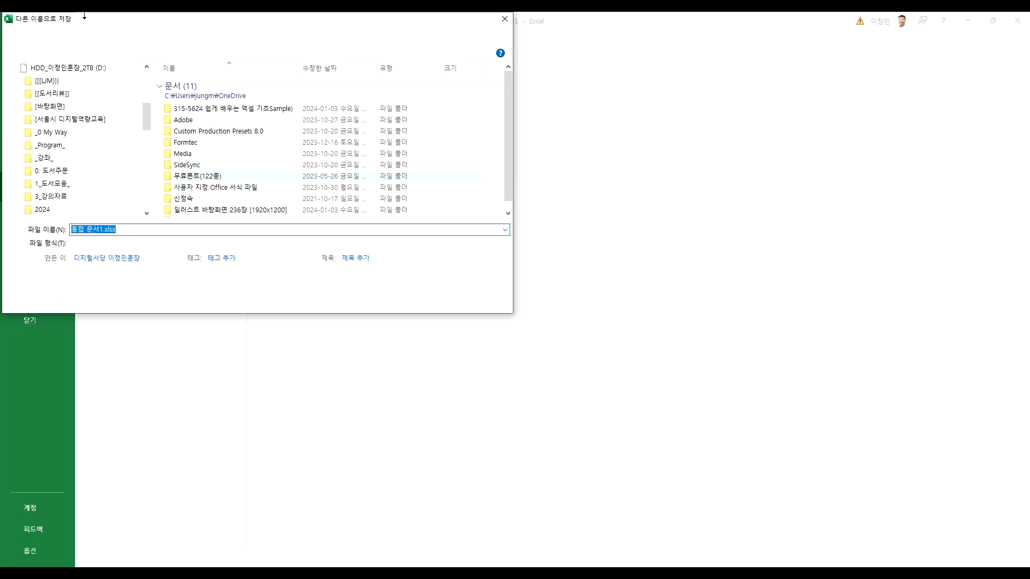
{"action": "left_click_drag", "start_coordinate": [94, 18], "coordinate": [360, 59]}
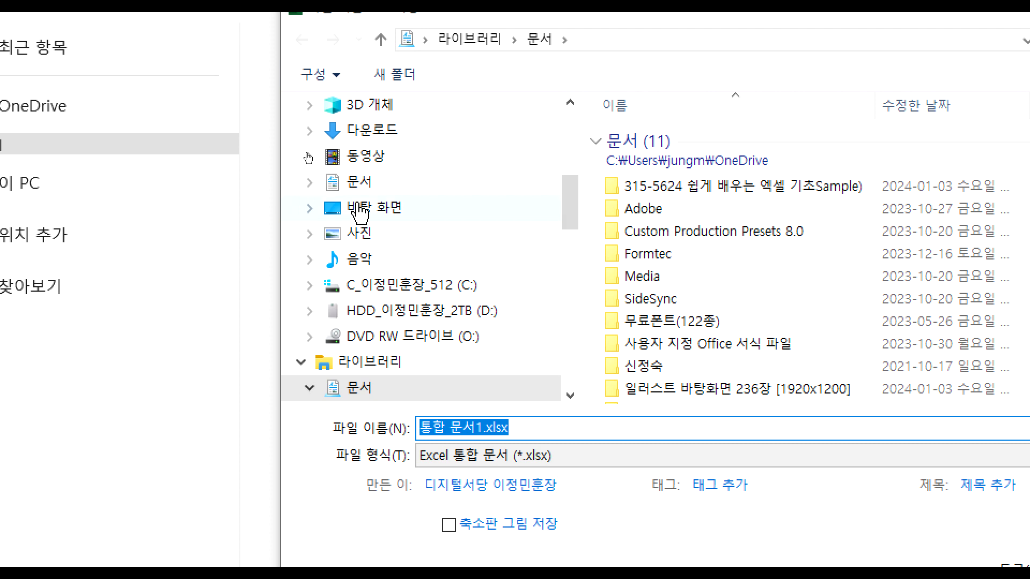
Step: Choose the root of the D: drive as the save location for the workbook
{"action": "scroll", "coordinate": [363, 207], "scroll_direction": "up", "scroll_amount": 1}
{"action": "scroll", "coordinate": [365, 203], "scroll_direction": "down", "scroll_amount": 1}
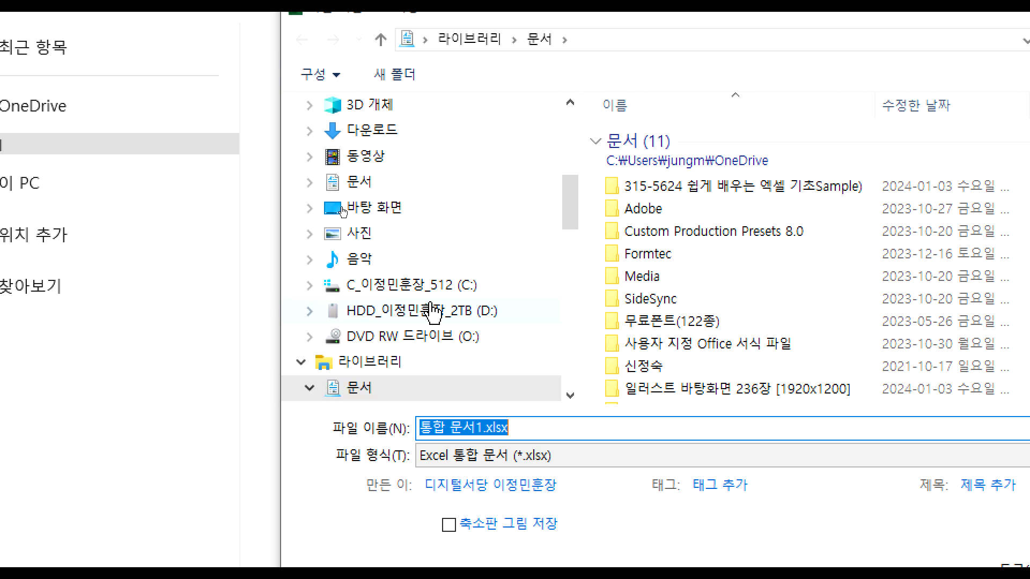
{"action": "left_click", "coordinate": [408, 320]}
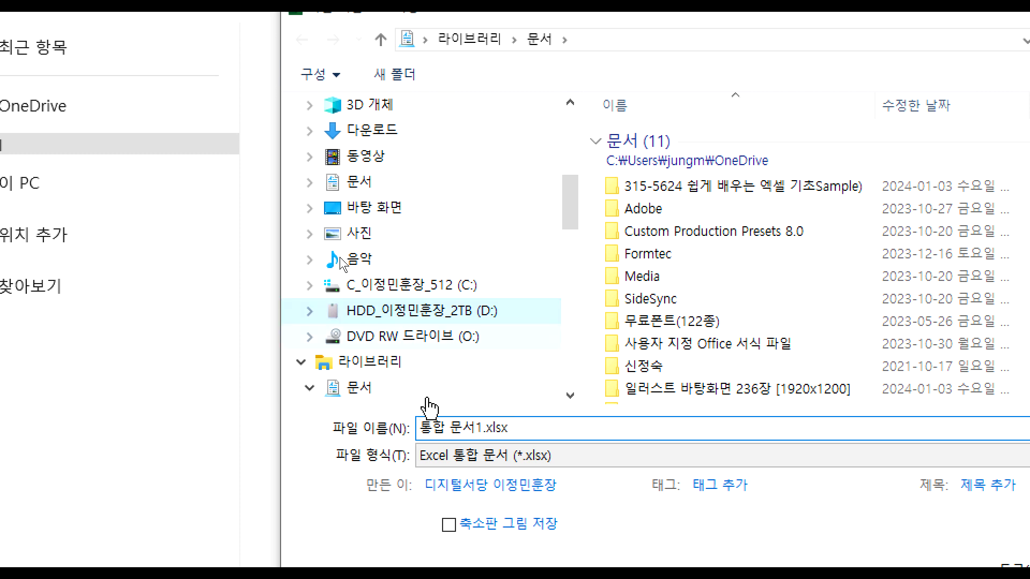
{"action": "left_click", "coordinate": [480, 416]}
{"action": "left_click", "coordinate": [548, 428]}
{"action": "left_click", "coordinate": [478, 313]}
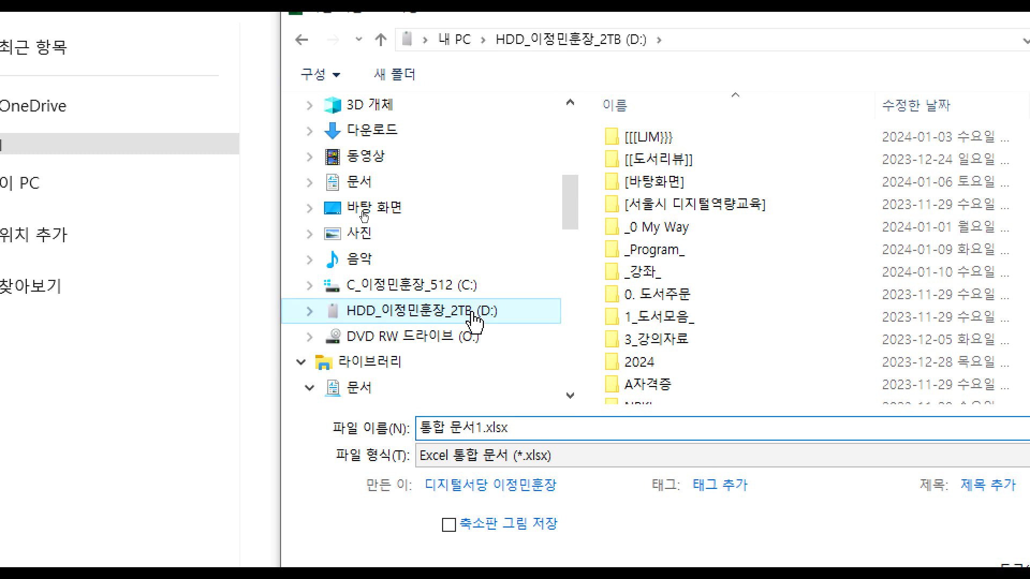
Step: Name the workbook 입력연습 and save it
{"action": "left_click", "coordinate": [533, 424]}
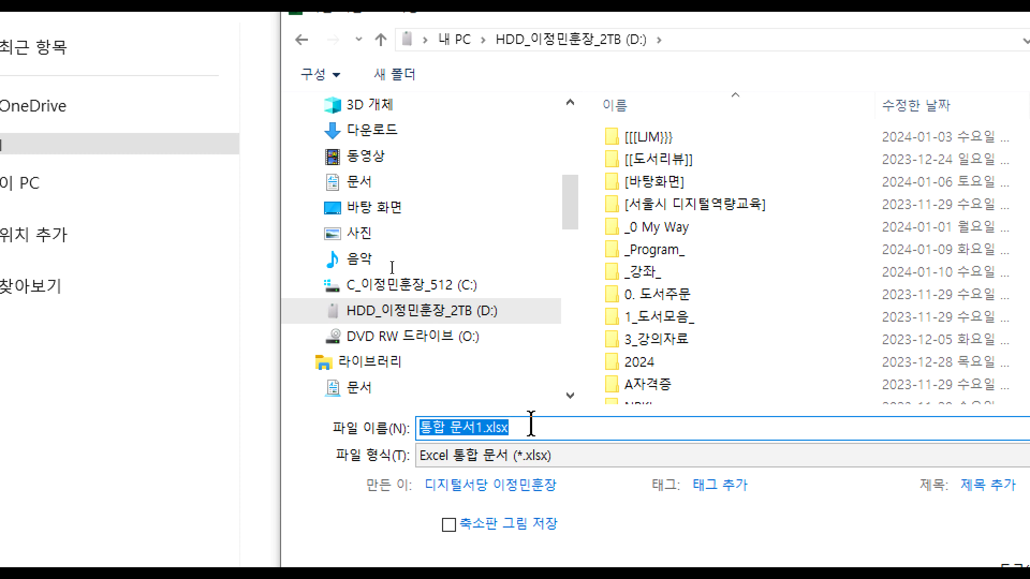
{"action": "type", "text": "d"}
{"action": "key", "text": "BackSpace"}
{"action": "type", "text": "이ㅂ력연습"}
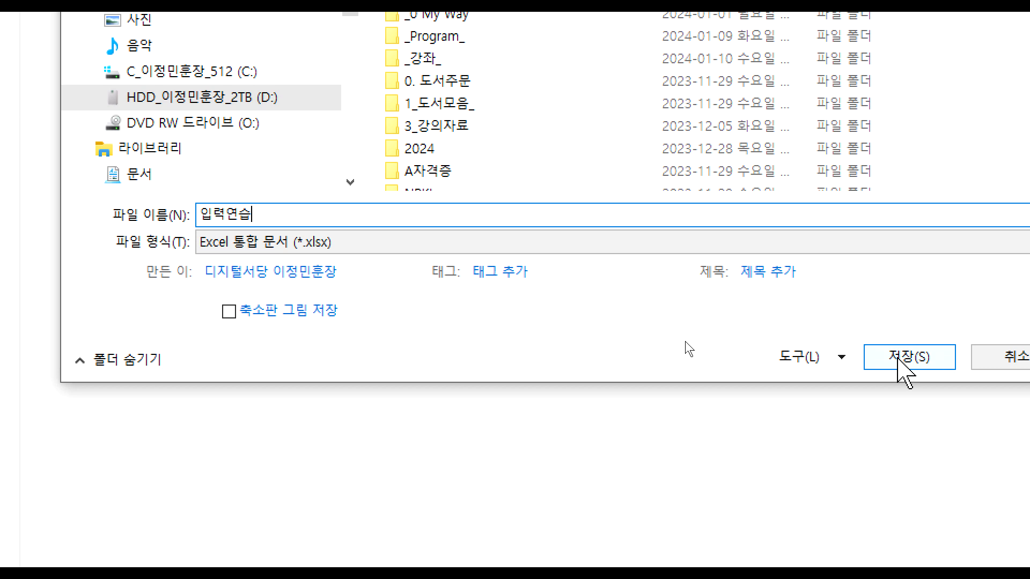
{"action": "left_click", "coordinate": [869, 365]}
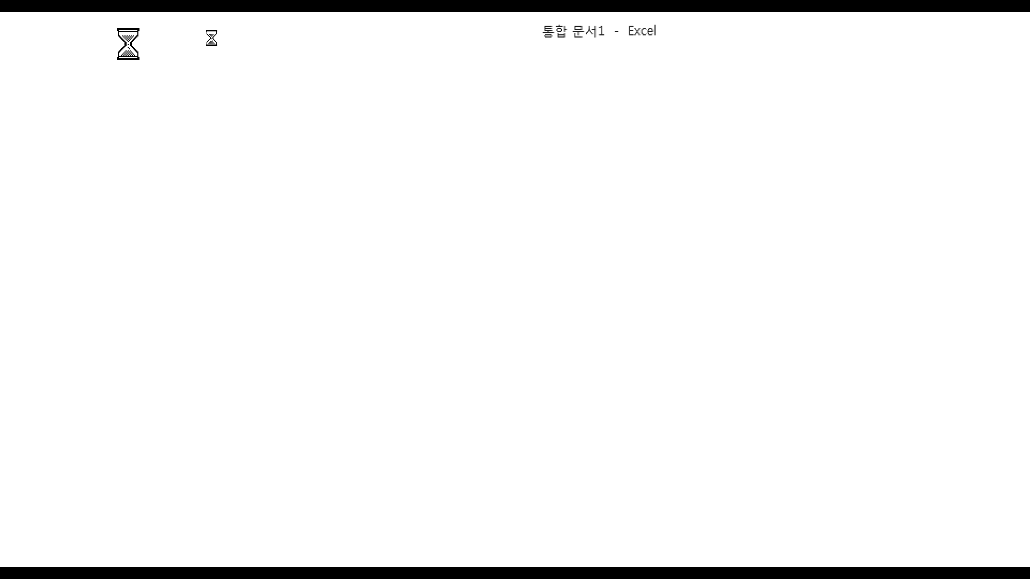